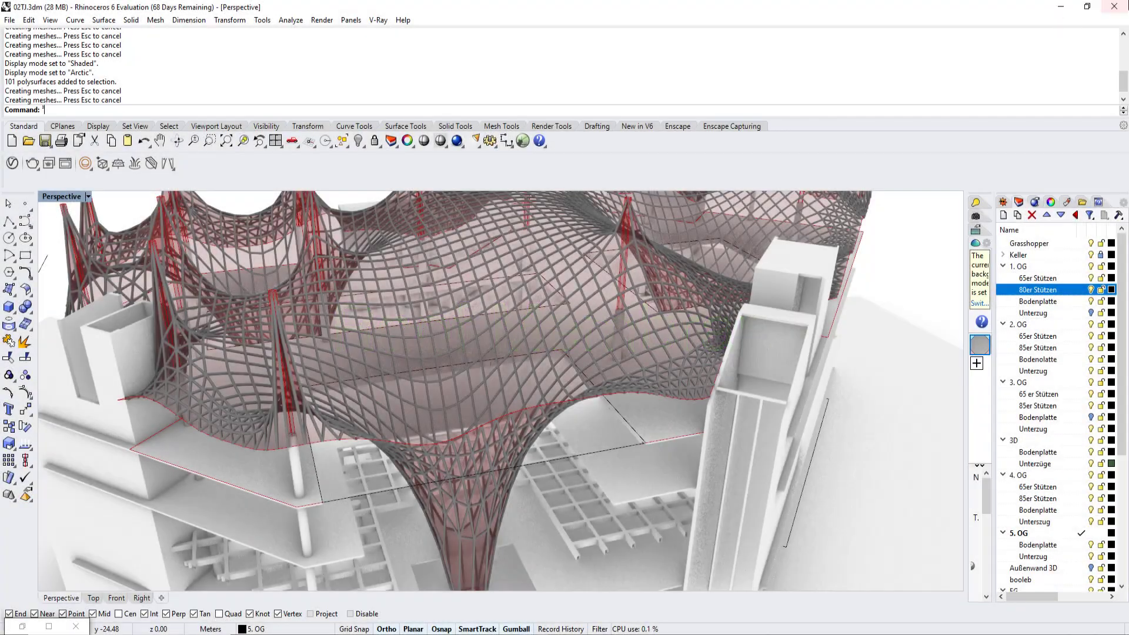
Step: Switch to Grasshopper and disable the custom preview component with Geometry and Material inputs at the end of the definition
scroll(474, 379, "down", 5)
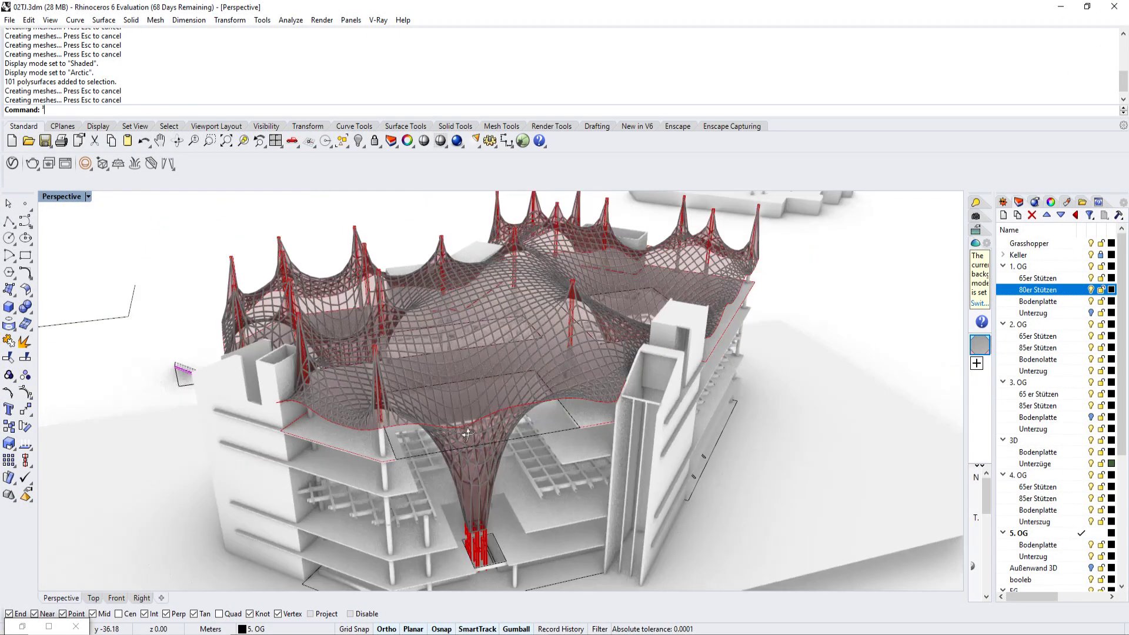
mouse_move(468, 435)
right_mouse_down()
mouse_move(413, 441)
mouse_move(465, 435)
mouse_move(390, 415)
right_mouse_up()
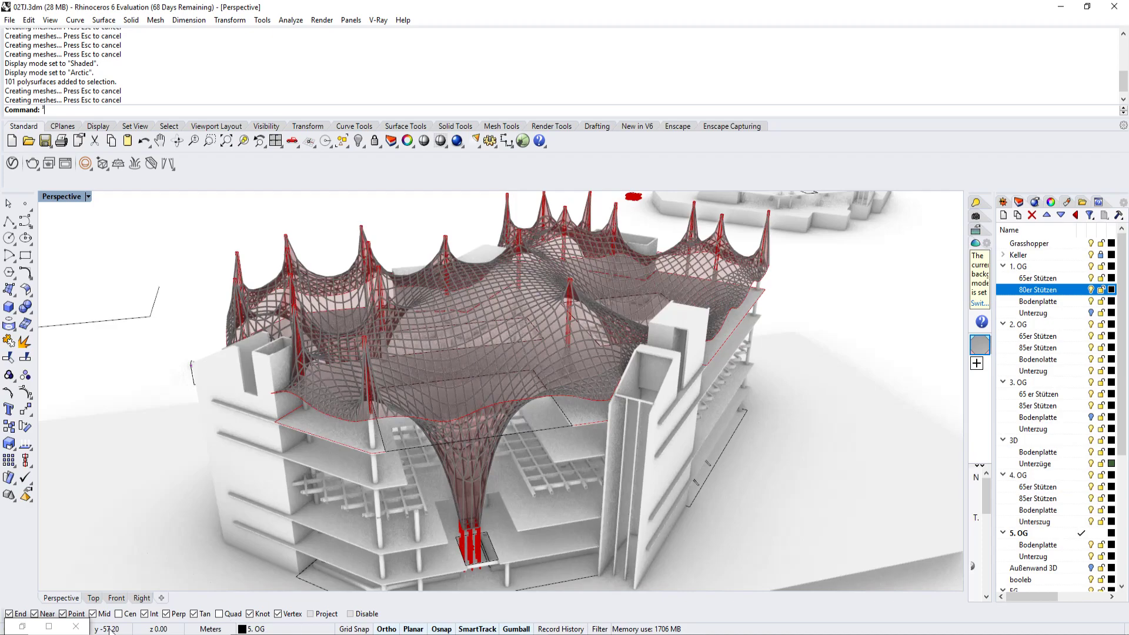
left_click(22, 627)
right_click_drag(915, 363, 959, 275)
scroll(962, 282, "down", 5)
right_click_drag(973, 317, 773, 274)
scroll(1037, 258, "up", 4)
mouse_move(943, 283)
right_mouse_down()
mouse_move(721, 306)
mouse_move(938, 279)
right_mouse_up()
middle_click(838, 283)
left_click(889, 284)
Step: Reset the canopy mesh simulation so that it relaxes again from the flat mesh
right_click_drag(738, 262, 879, 260)
right_click_drag(593, 340, 948, 325)
scroll(712, 318, "up", 1)
right_click_drag(712, 315, 908, 300)
scroll(718, 369, "up", 1)
scroll(718, 368, "up", 4)
left_click(784, 300)
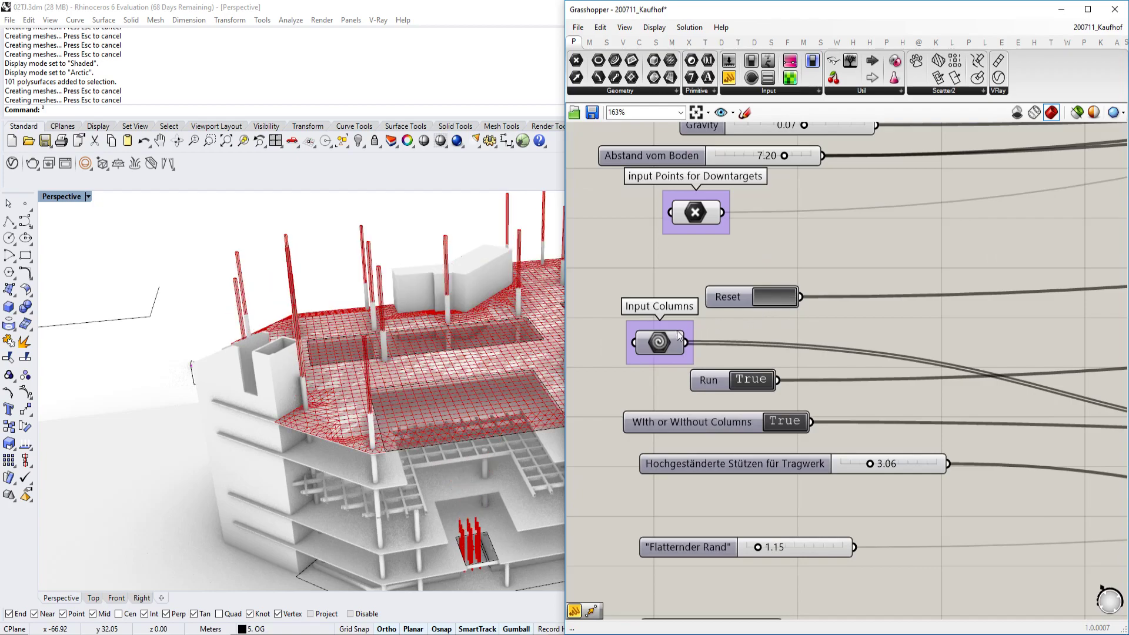
right_click_drag(477, 362, 462, 371)
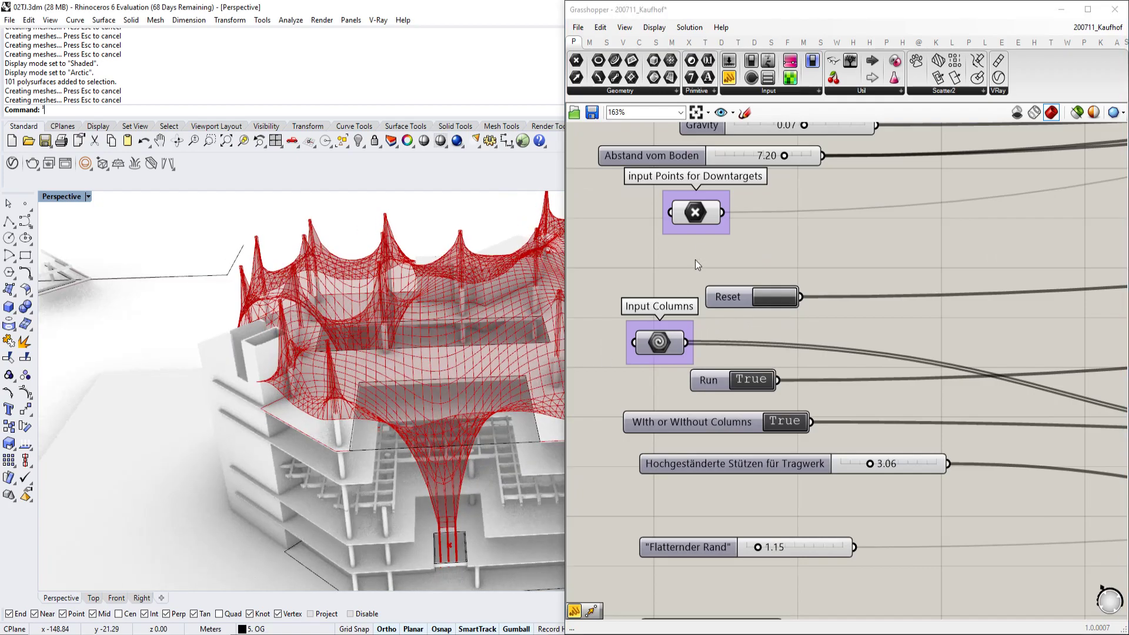
Step: Examine where the input points for the down targets lie within the canopy mesh and the building
left_click(693, 223)
left_click(388, 383)
left_click_drag(388, 383, 443, 352)
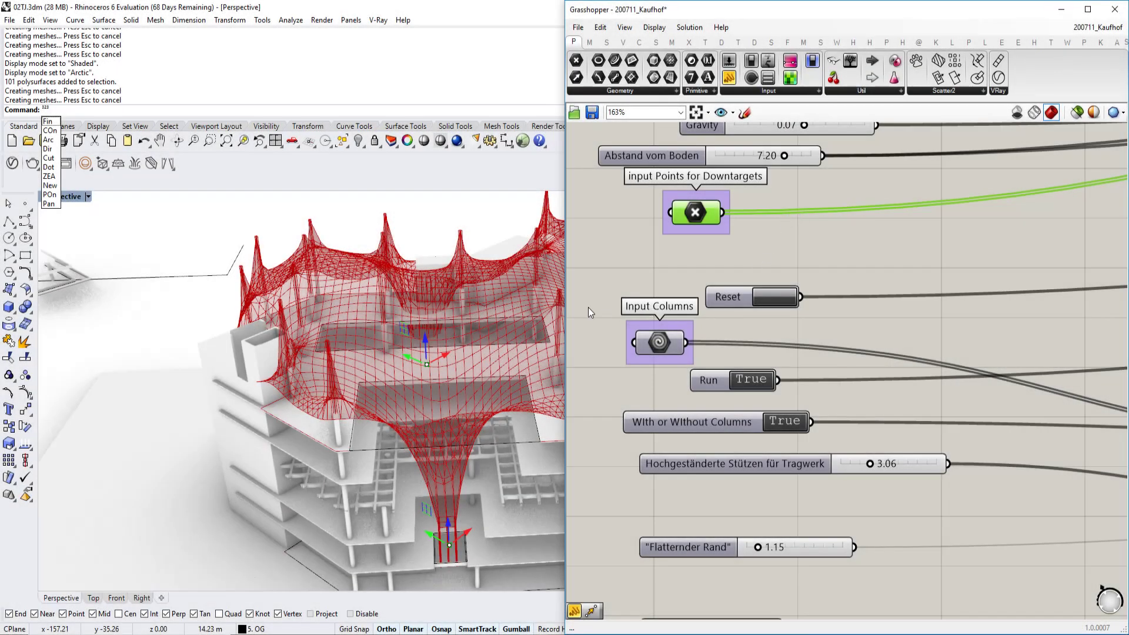
right_click_drag(384, 325, 436, 377)
scroll(385, 344, "down", 4)
scroll(385, 338, "up", 5)
scroll(436, 377, "up", 3)
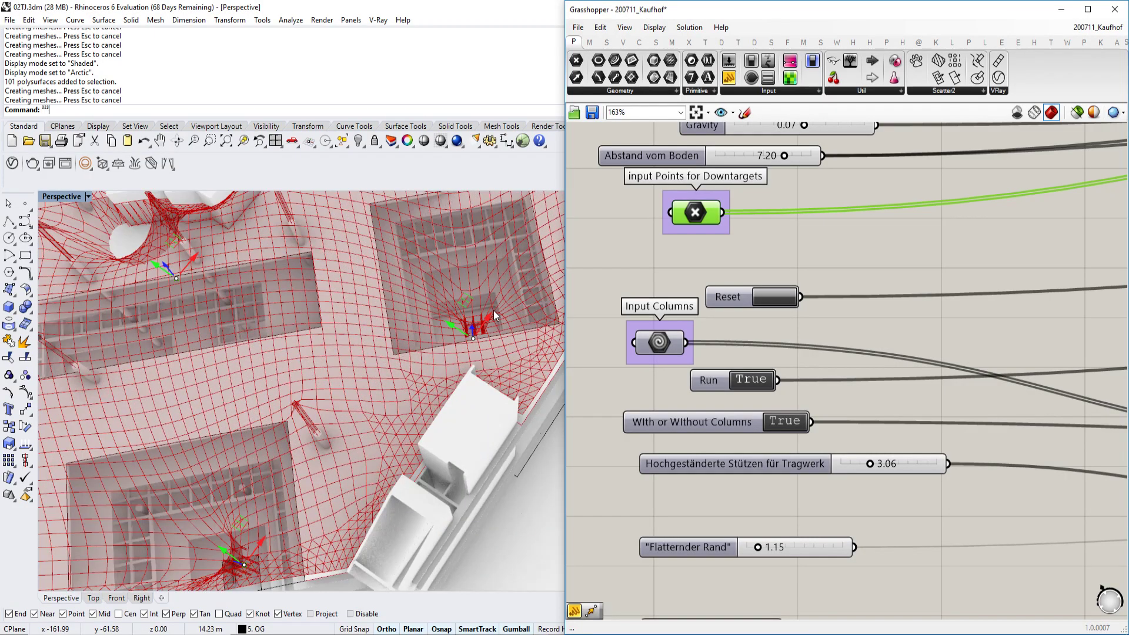
left_click_drag(508, 288, 476, 333)
right_click_drag(432, 340, 410, 344)
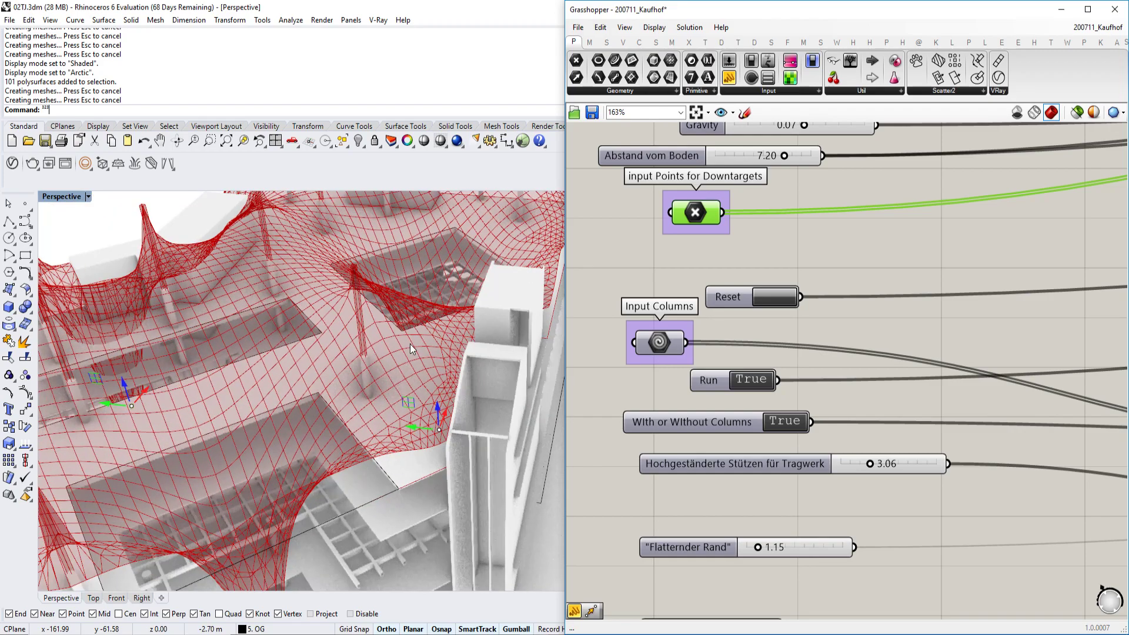
scroll(411, 344, "down", 3)
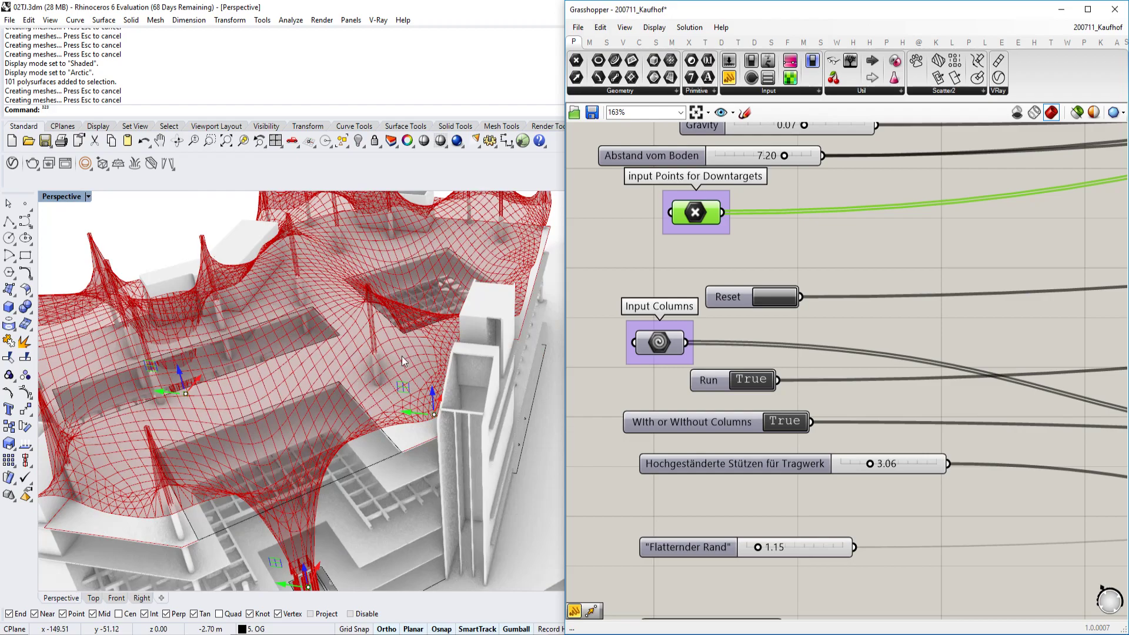
right_click_drag(401, 356, 523, 361)
Step: Enable the custom preview component at the definition's end and release the relaxed mesh through the data dam
right_click_drag(971, 332, 826, 328)
scroll(925, 337, "down", 3)
right_click_drag(1066, 329, 834, 333)
scroll(835, 332, "down", 3)
right_click_drag(757, 333, 860, 333)
scroll(1023, 318, "down", 3)
right_click_drag(1118, 305, 830, 306)
right_click_drag(1055, 284, 793, 286)
right_click_drag(1117, 241, 1012, 266)
scroll(966, 281, "up", 3)
left_click(962, 277)
middle_click(962, 277)
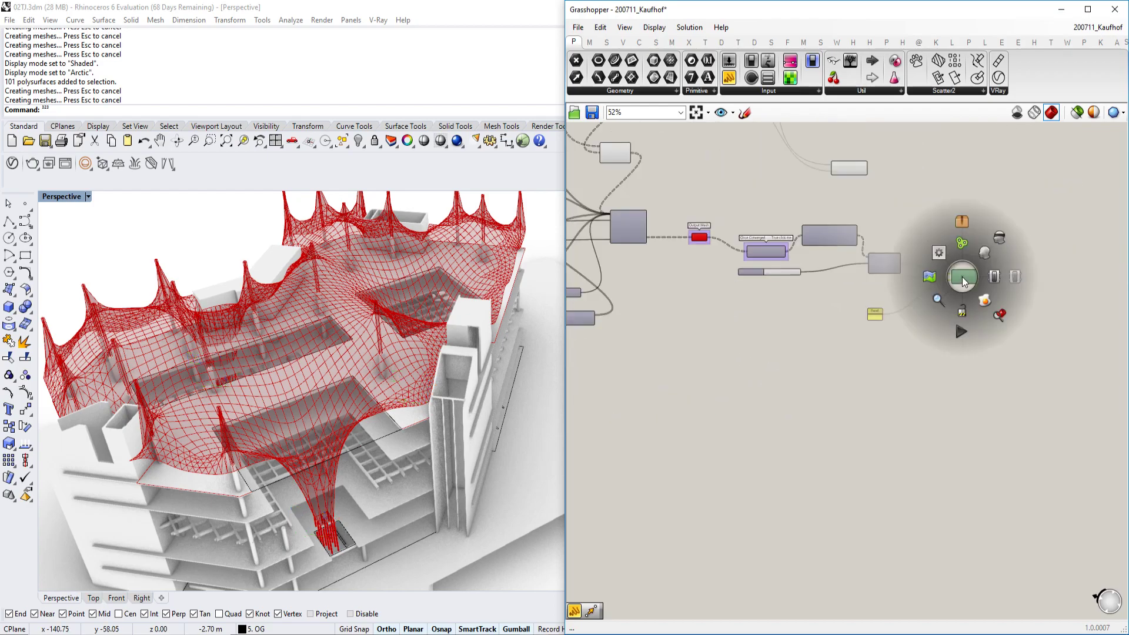
scroll(962, 277, "up", 1)
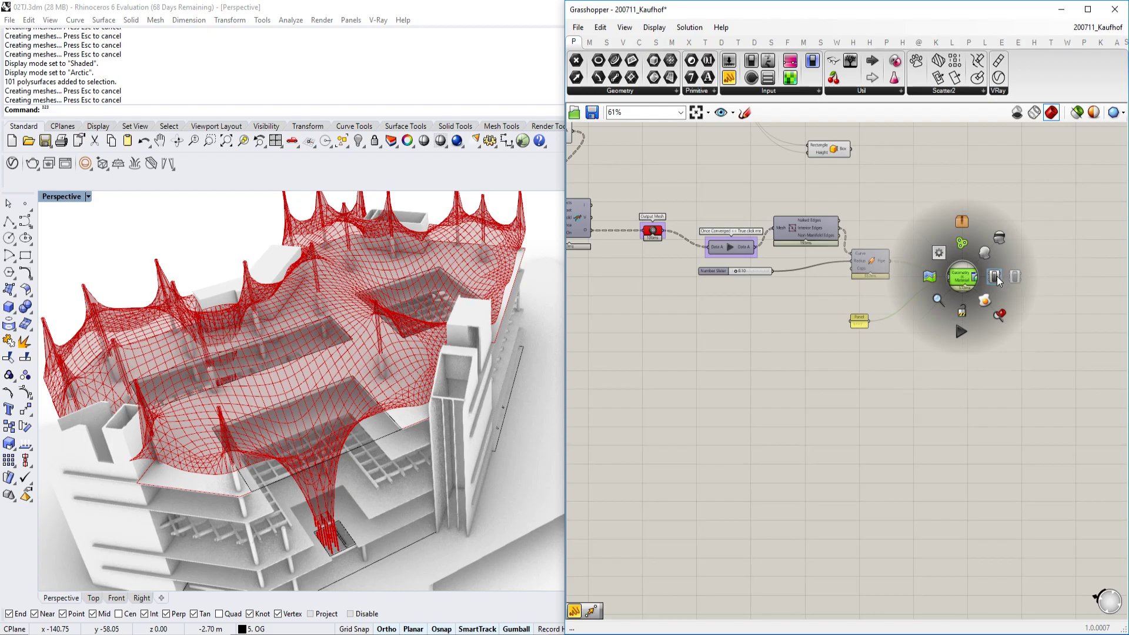
left_click(729, 246)
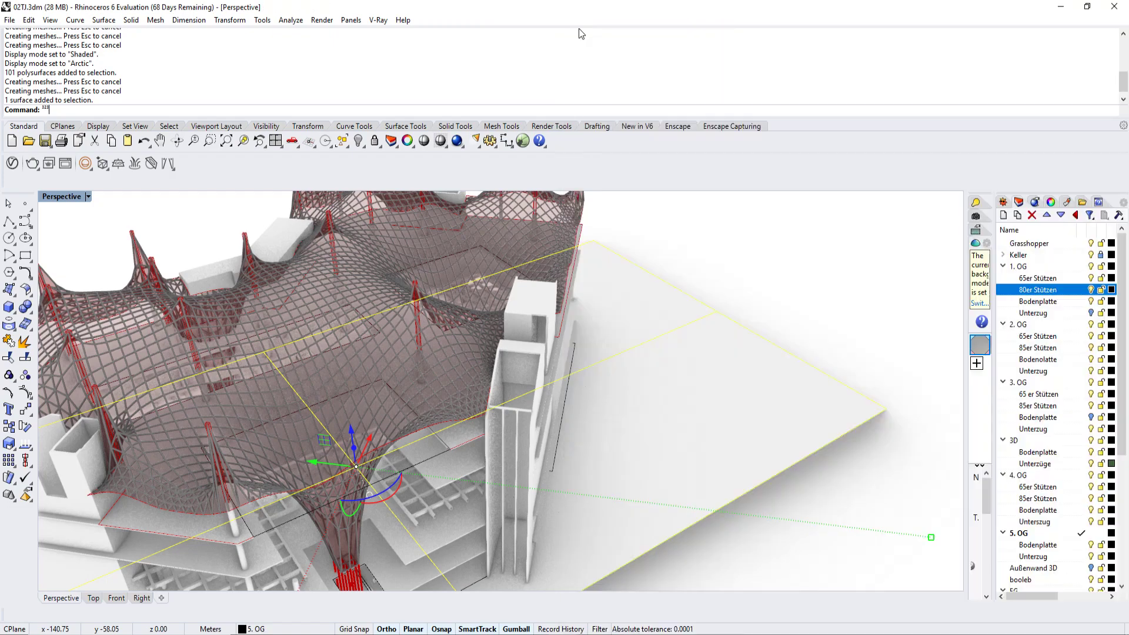
Step: Start a new blank Grasshopper document and clear the Rhino selection
left_click(578, 27)
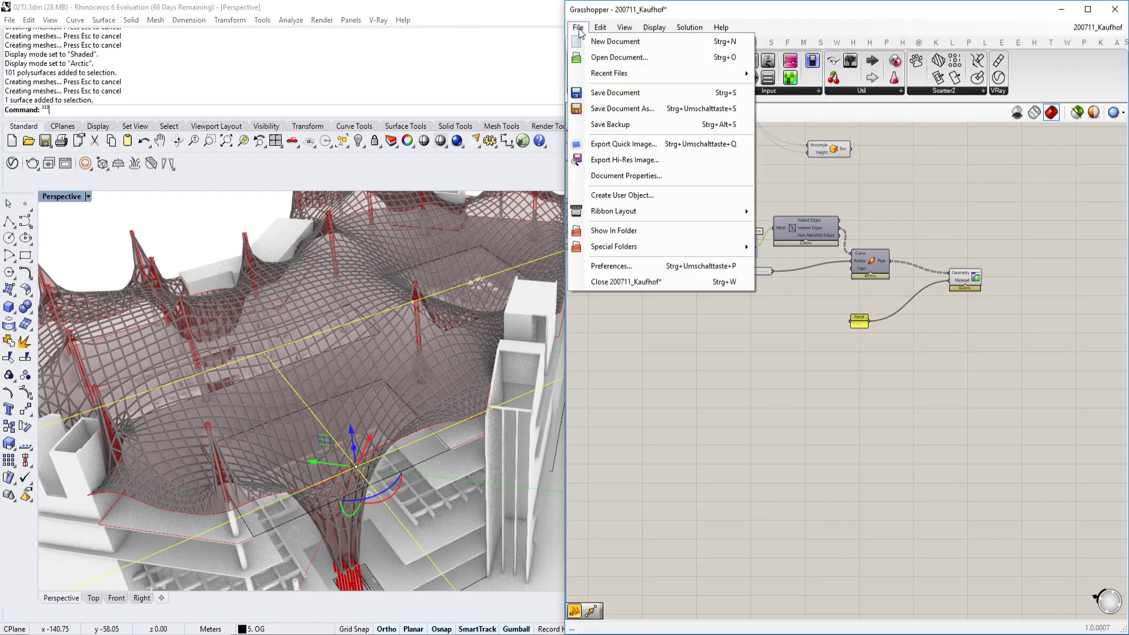
key("Escape")
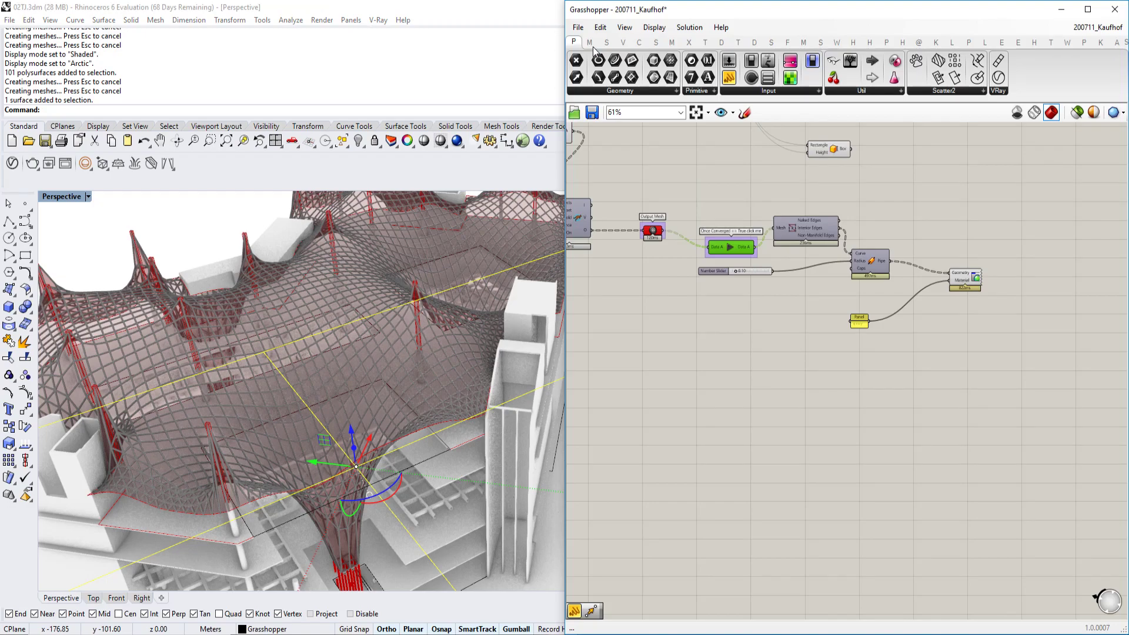
right_click_drag(318, 441, 436, 359)
key("Escape")
scroll(422, 367, "down", 5)
scroll(421, 367, "down", 2)
scroll(435, 382, "up", 5)
Step: Sketch a building section on the canvas with a ground line, box outline, two crosses inside and a wavy roof line
left_click(746, 112)
mouse_move(628, 443)
left_mouse_down()
mouse_move(748, 444)
mouse_move(696, 368)
mouse_move(884, 376)
mouse_move(886, 447)
left_mouse_up()
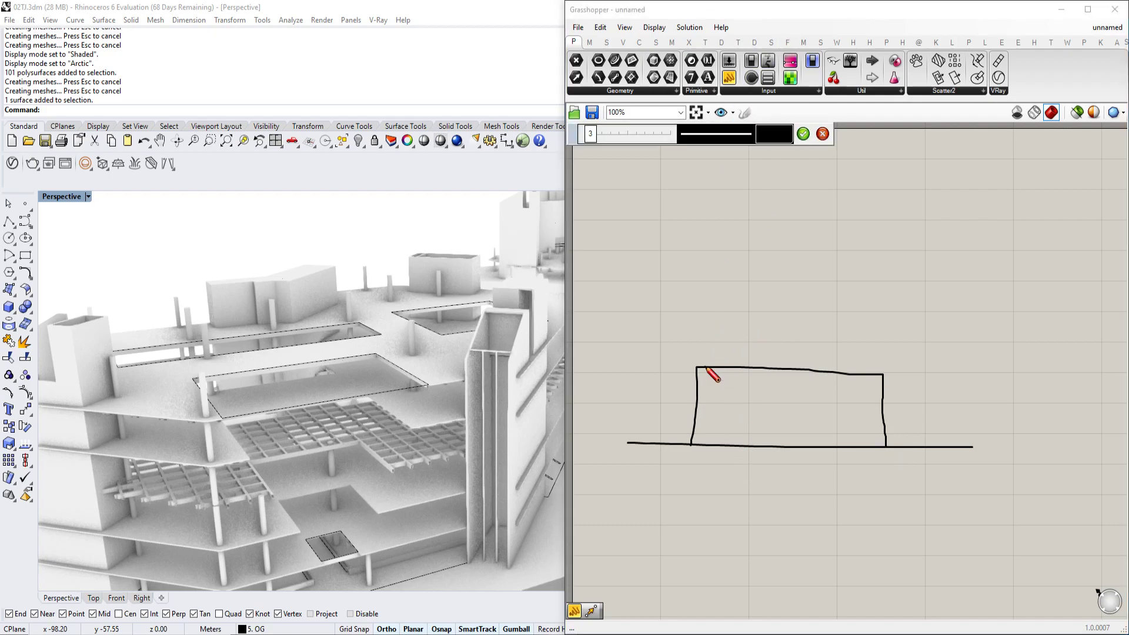
left_click_drag(759, 419, 773, 413)
left_click_drag(764, 413, 769, 419)
mouse_move(698, 368)
left_mouse_down()
mouse_move(707, 348)
mouse_move(782, 345)
mouse_move(839, 350)
mouse_move(876, 374)
left_mouse_up()
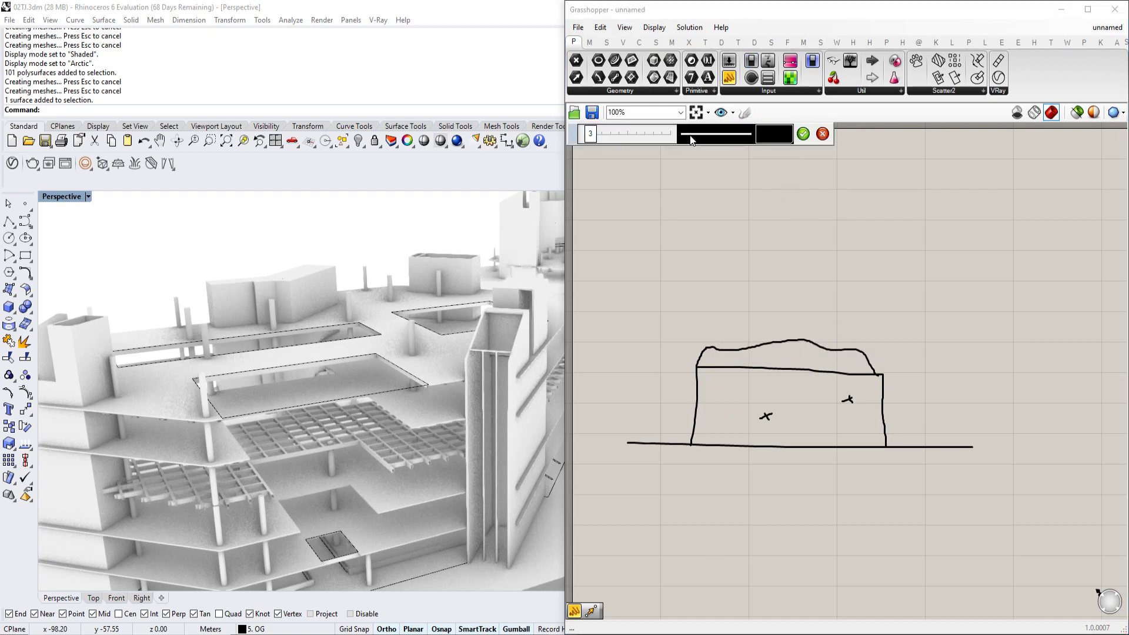
Step: Add dotted canopy curves dipping from the roof line to the two crosses and finish the sketch
left_click(739, 143)
left_click(742, 159)
mouse_move(747, 362)
left_mouse_down()
mouse_move(760, 413)
mouse_move(780, 362)
mouse_move(811, 349)
mouse_move(854, 385)
mouse_move(859, 346)
left_mouse_up()
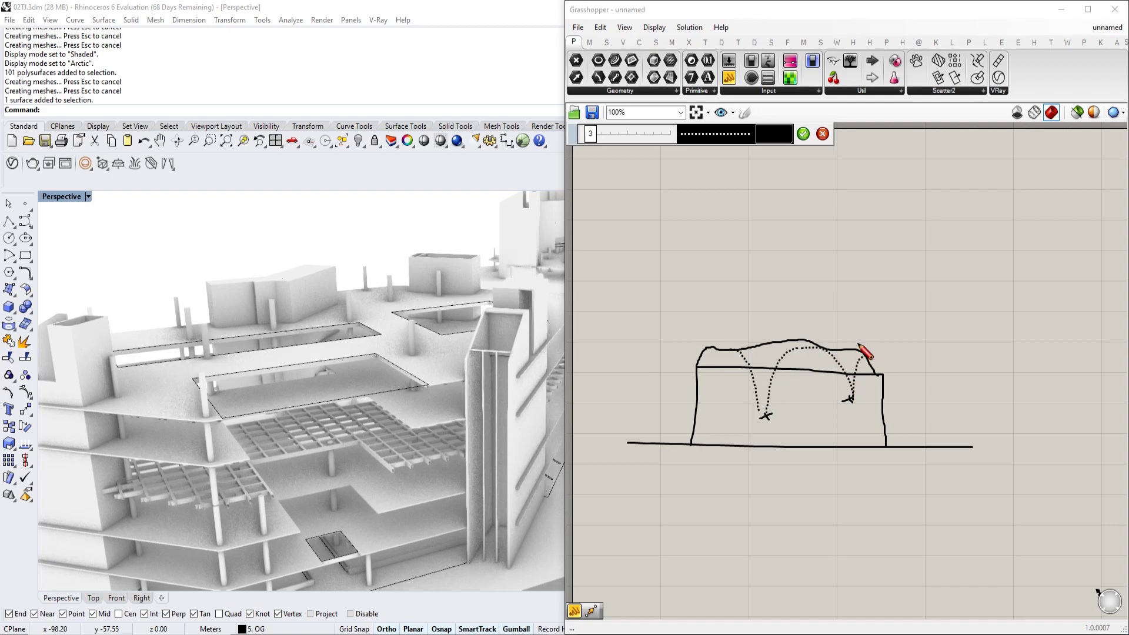
left_click(803, 133)
mouse_move(474, 300)
right_mouse_down()
mouse_move(542, 302)
mouse_move(559, 291)
right_mouse_up()
right_click_drag(266, 383, 292, 393)
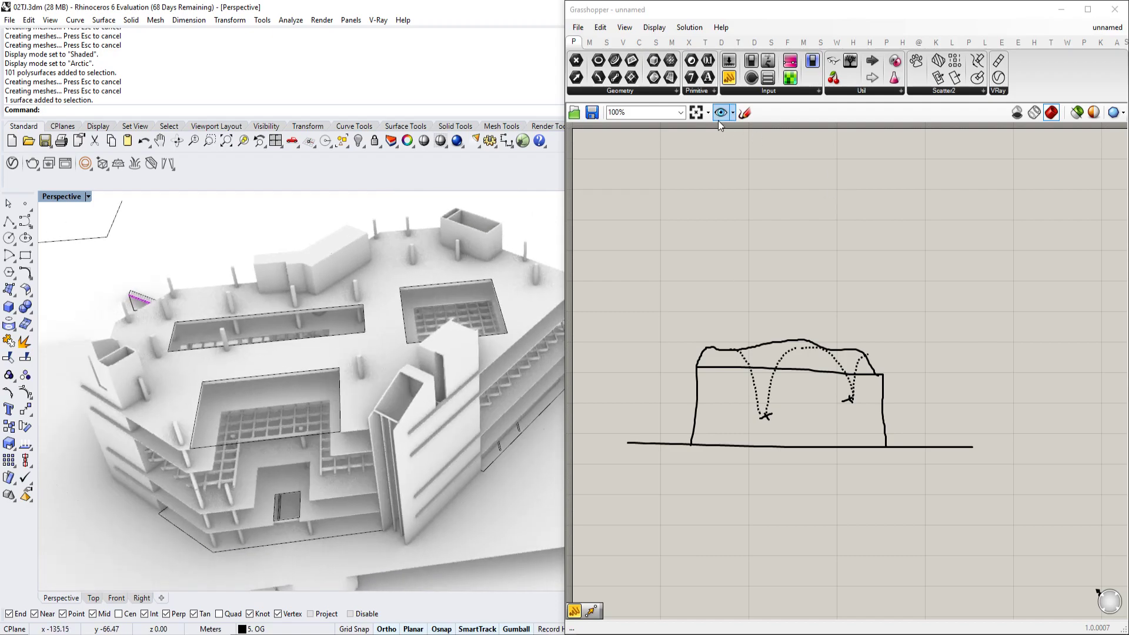
key("XF86AudioLowerVolume")
left_click(761, 214)
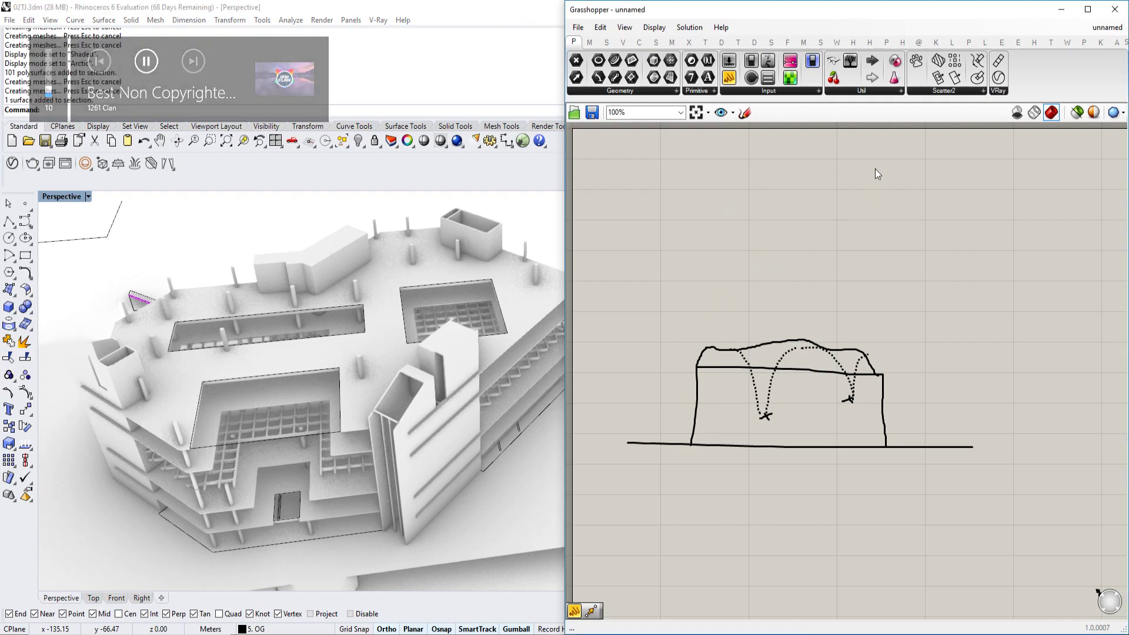
left_click_drag(567, 224, 415, 224)
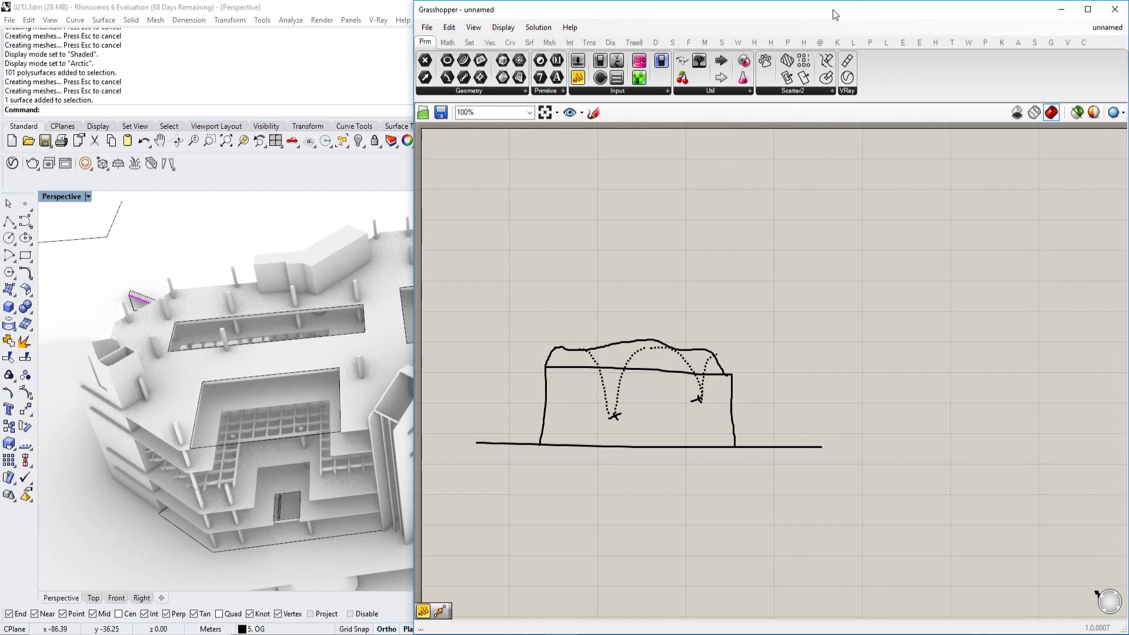
double_click(835, 14)
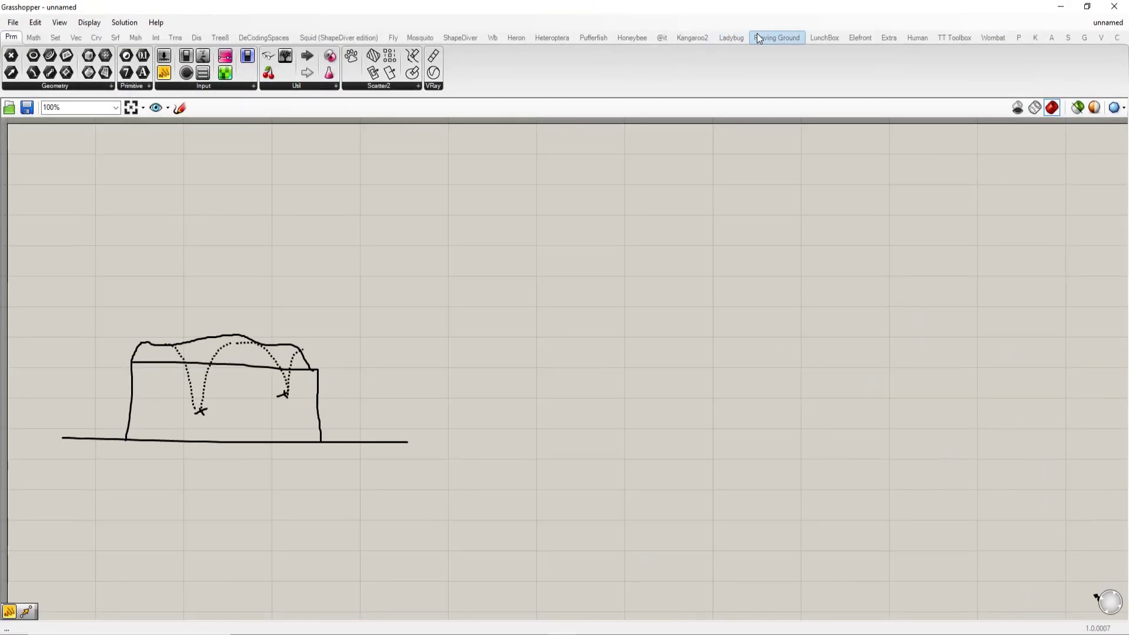
double_click(728, 10)
Step: Examine the second-floor beam grid and the courtyard opening around it in the building model
right_click_drag(283, 377, 350, 365)
scroll(281, 320, "down", 3)
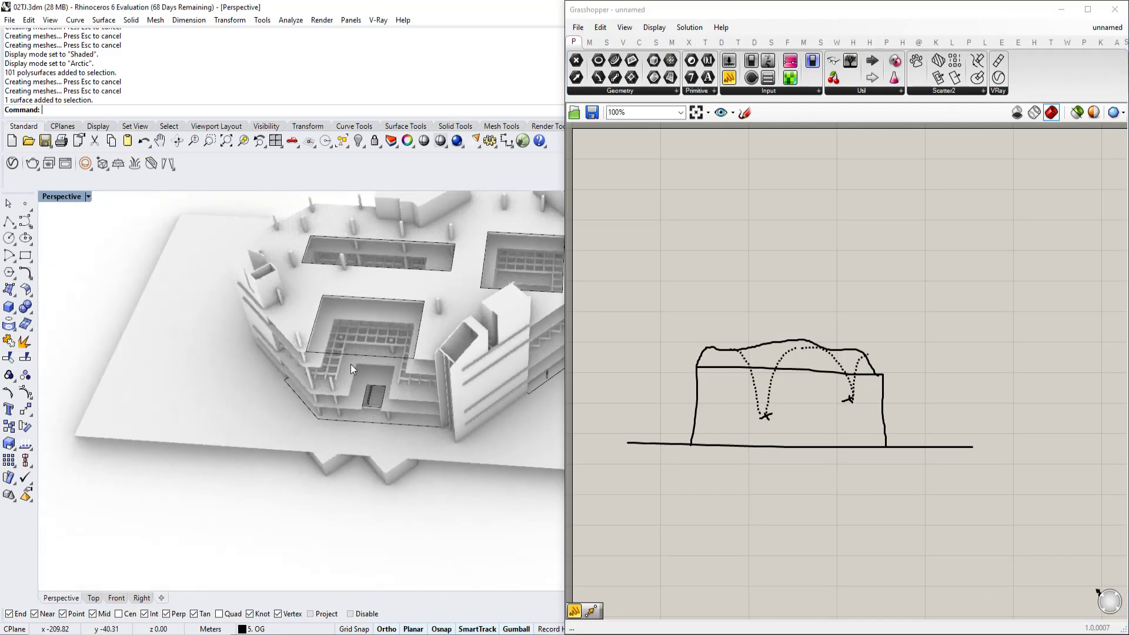
scroll(351, 364, "up", 10)
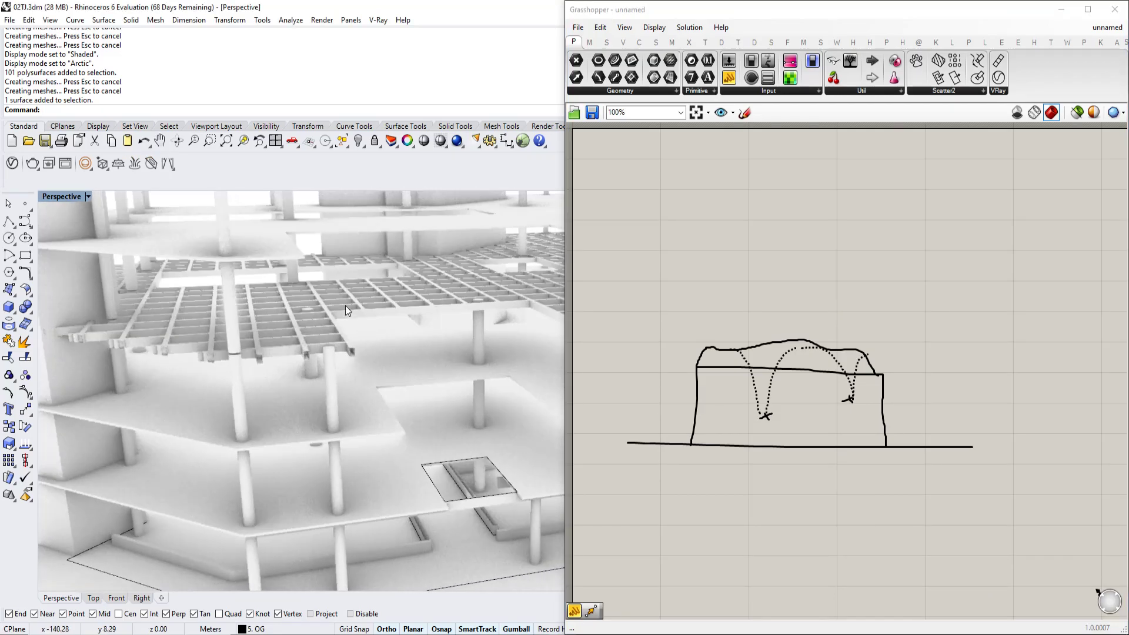
left_click(345, 305)
mouse_move(350, 326)
right_mouse_down()
mouse_move(358, 319)
mouse_move(331, 425)
mouse_move(359, 309)
right_mouse_up()
scroll(358, 311, "down", 4)
right_click_drag(329, 406, 297, 450)
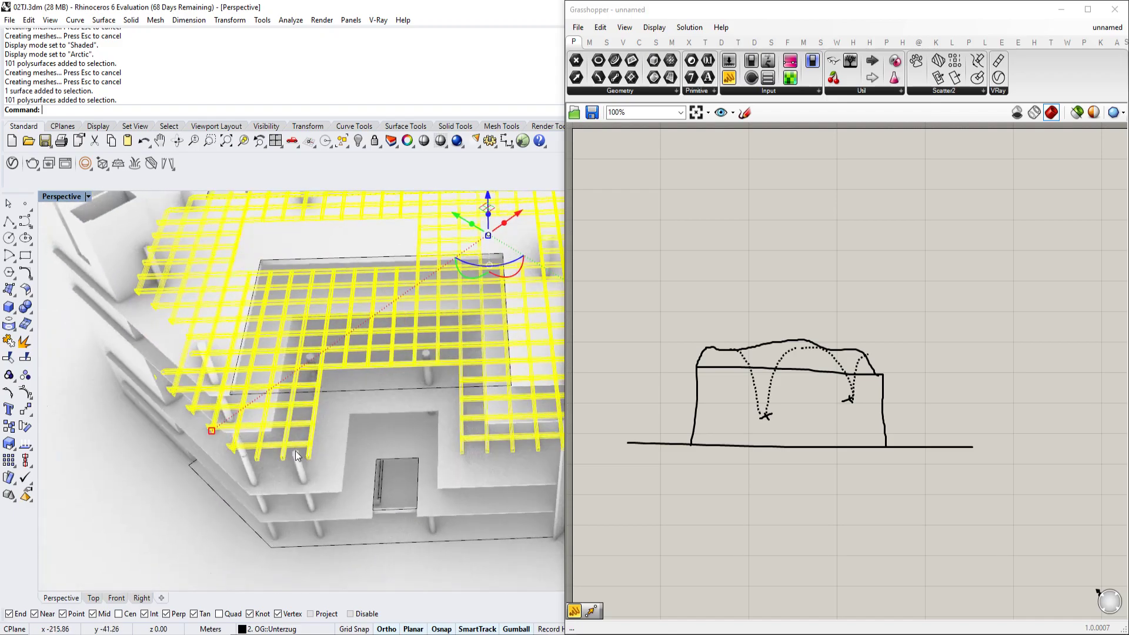
scroll(347, 454, "down", 4)
scroll(351, 456, "up", 3)
scroll(352, 453, "down", 5)
scroll(357, 421, "up", 3)
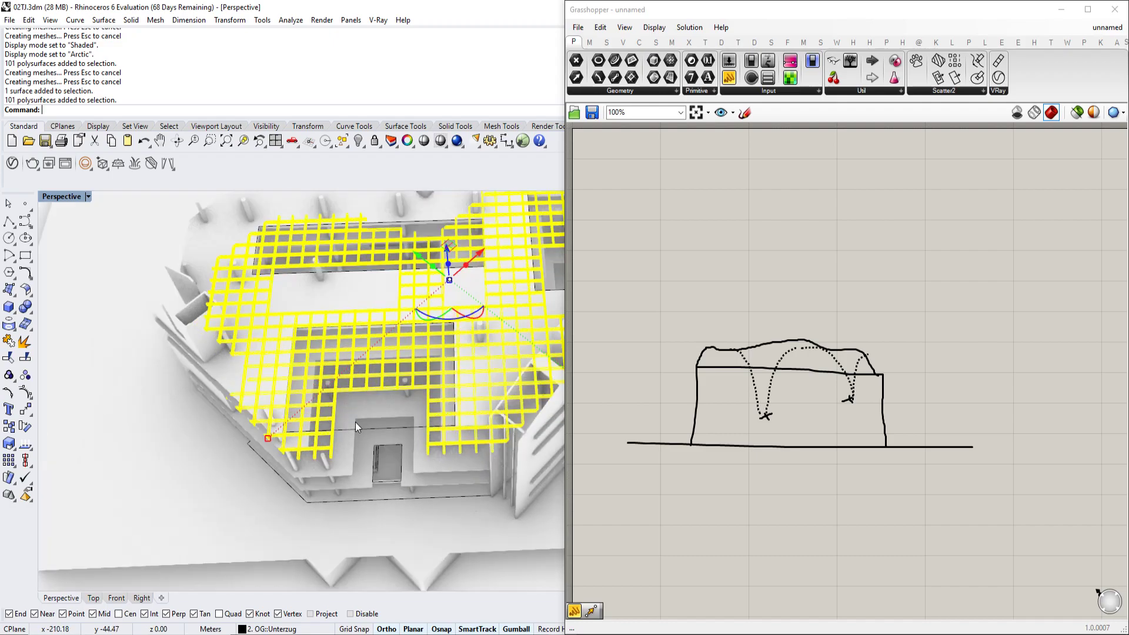
scroll(355, 422, "down", 5)
Step: Examine the ground surface and the building's outline curve by selecting each in the model
left_click(249, 485)
right_click_drag(134, 373, 484, 273)
right_click_drag(309, 353, 316, 376, "shift")
scroll(316, 376, "up", 2)
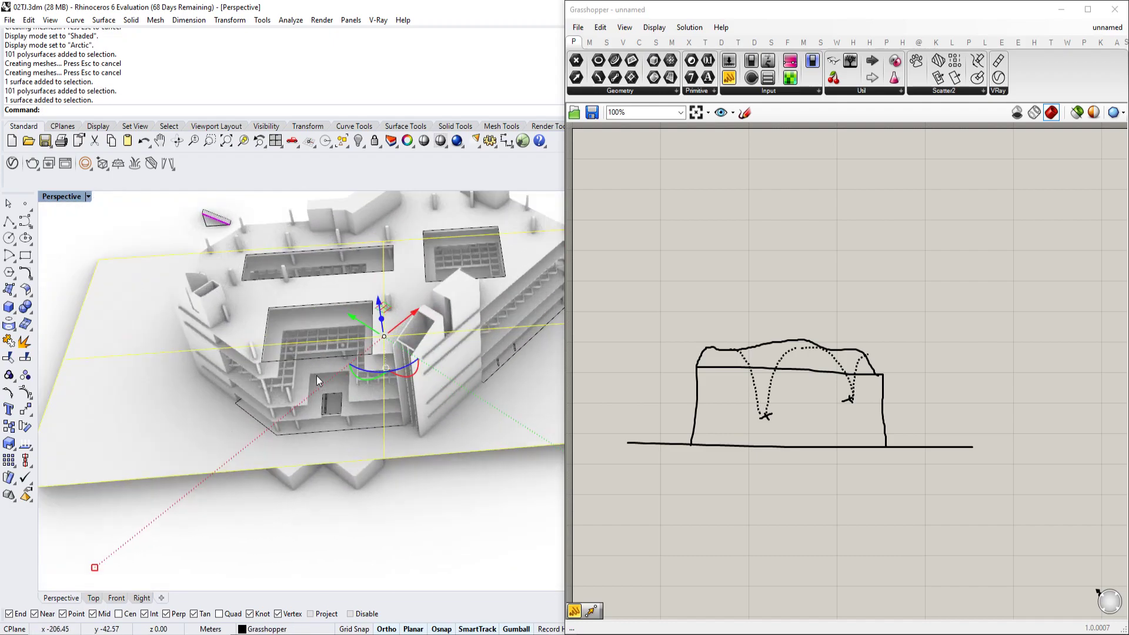
right_click_drag(171, 452, 305, 460)
left_click(499, 355)
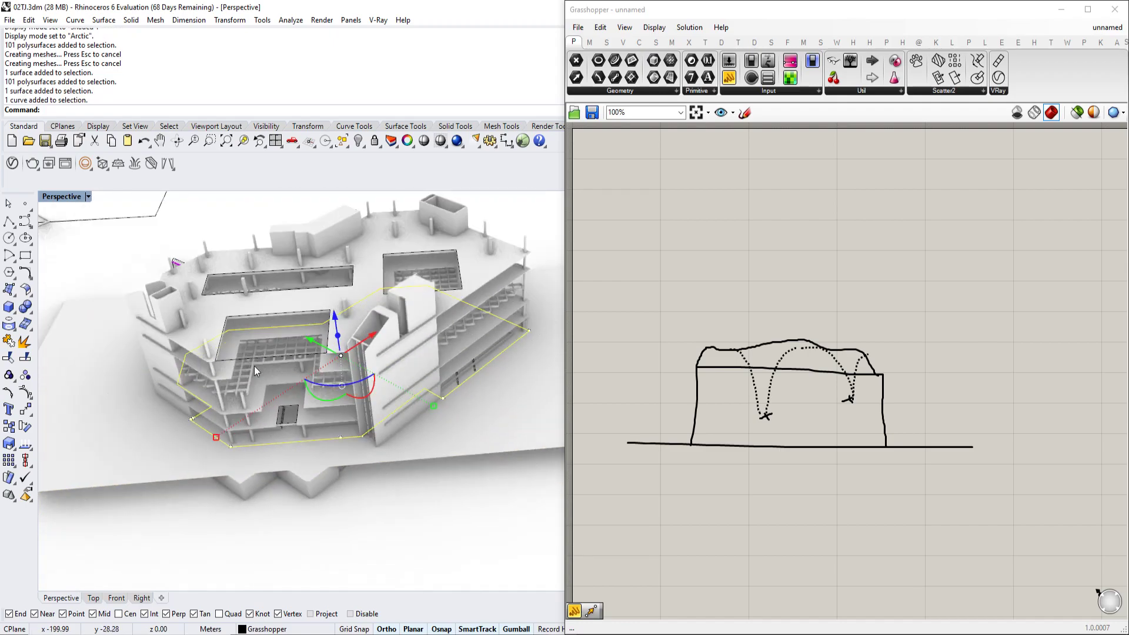
right_click_drag(256, 361, 262, 405, "shift")
right_click_drag(278, 454, 309, 363, "shift")
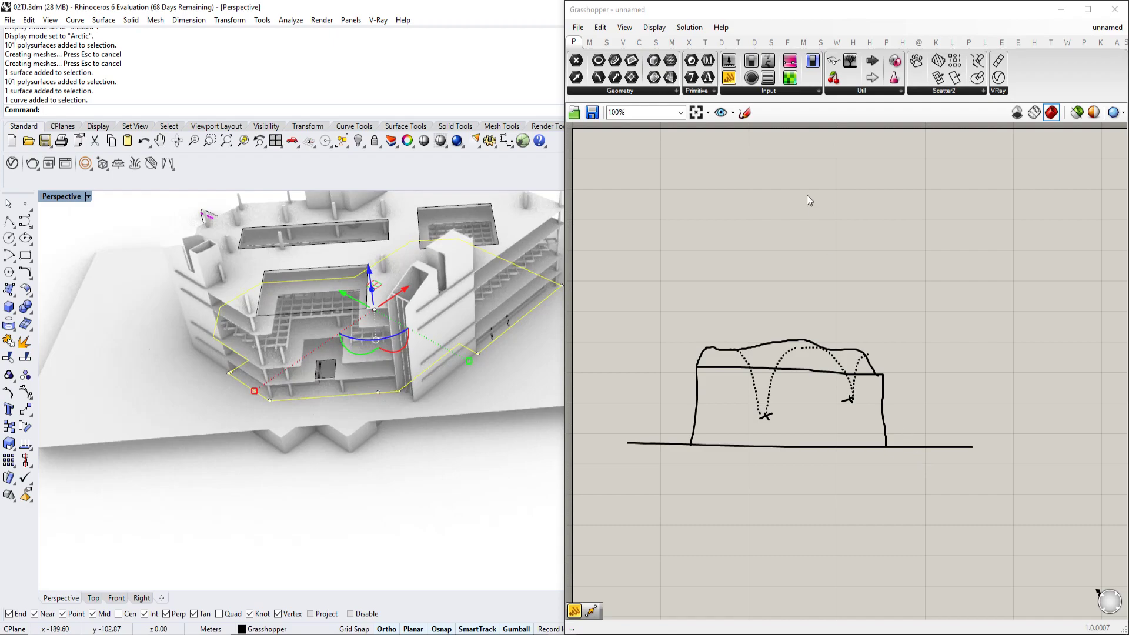
Step: Place a Geometry parameter on the empty canvas below the sketch
right_click_drag(807, 196, 772, 266)
scroll(776, 288, "down", 2)
right_click_drag(792, 497, 711, 311)
scroll(711, 312, "up", 1)
double_click(702, 411)
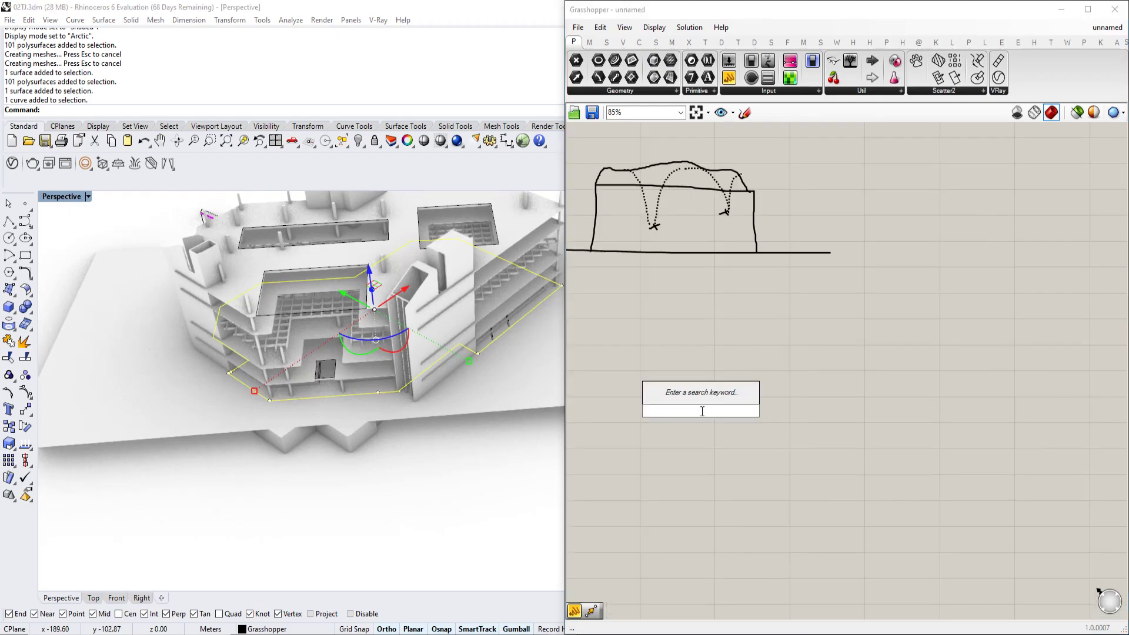
type("GE")
left_click(712, 350)
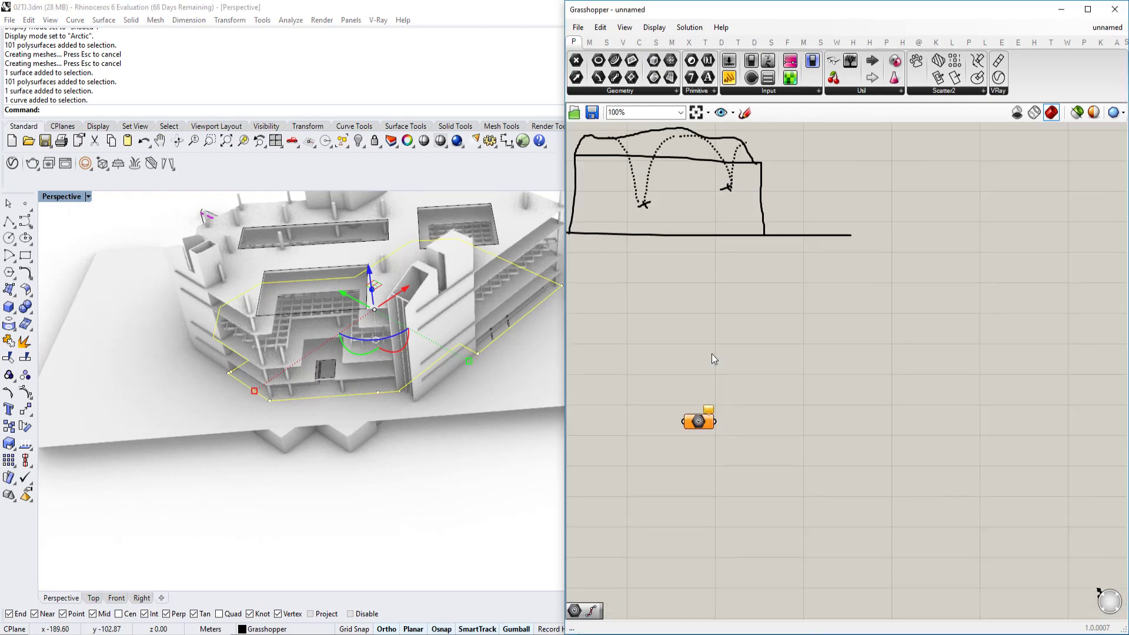
Step: Try to reference the ground surface in the Geometry parameter while the building outline curve is selected
right_click(700, 411)
left_click(764, 537)
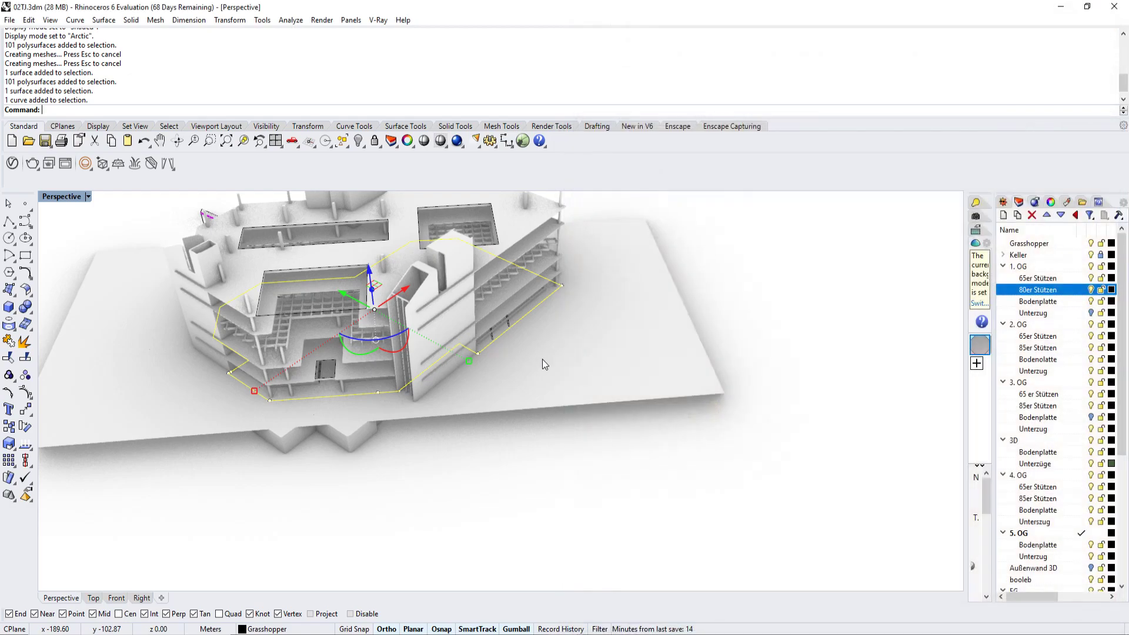
left_click(542, 359)
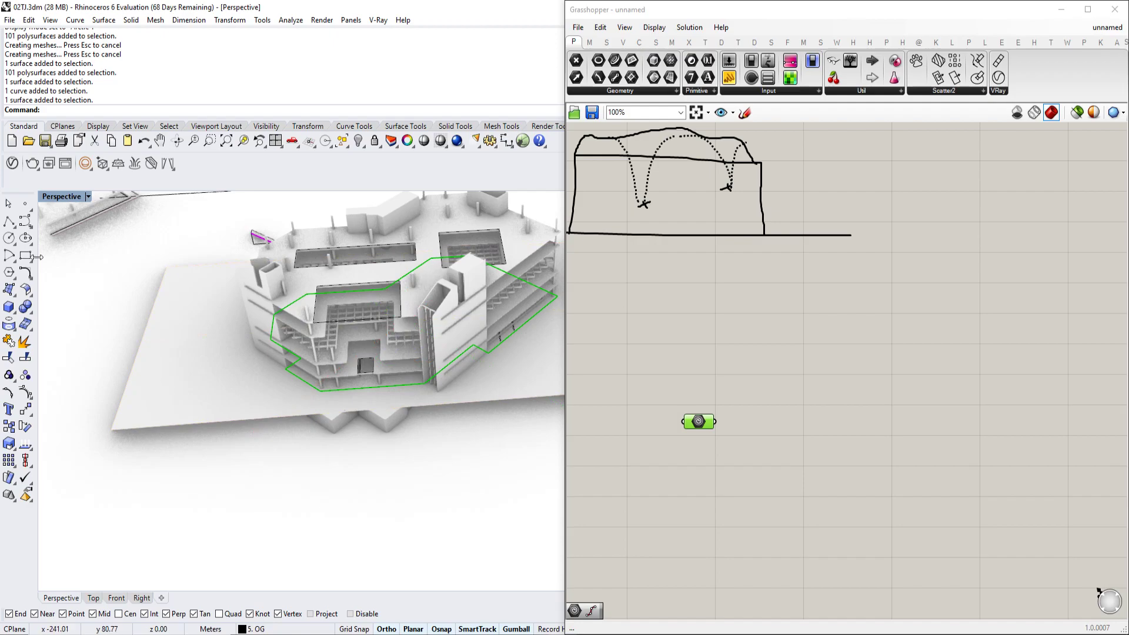
left_click(62, 195)
key("Escape")
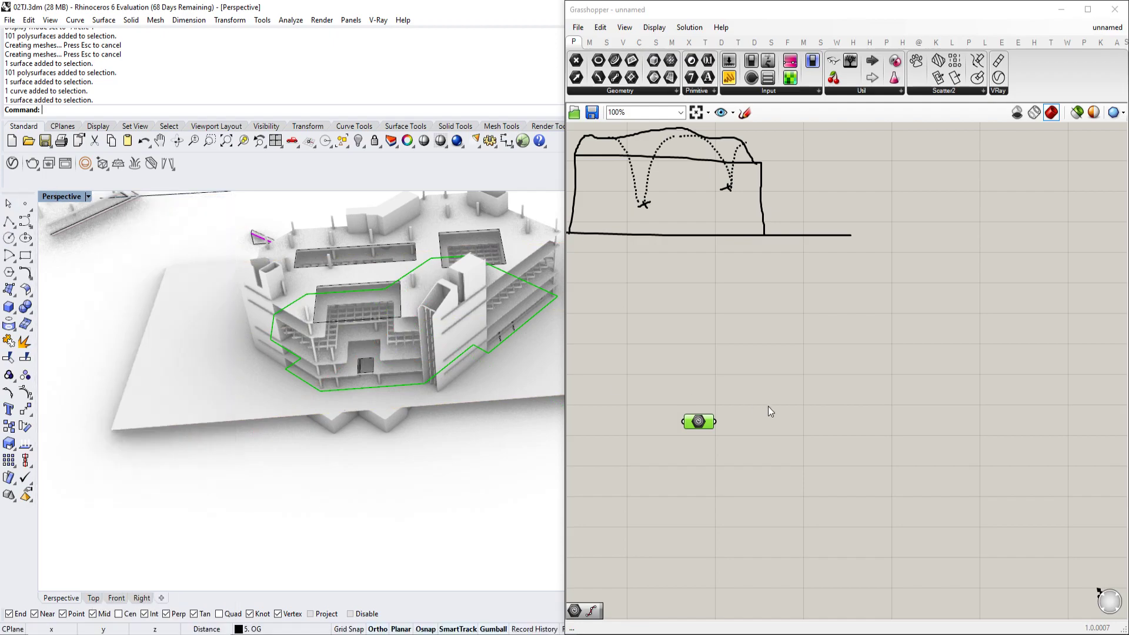
Step: Reference the large ground surface as the single geometry of the Geometry parameter
right_click(684, 424)
key("Escape")
right_click(694, 420)
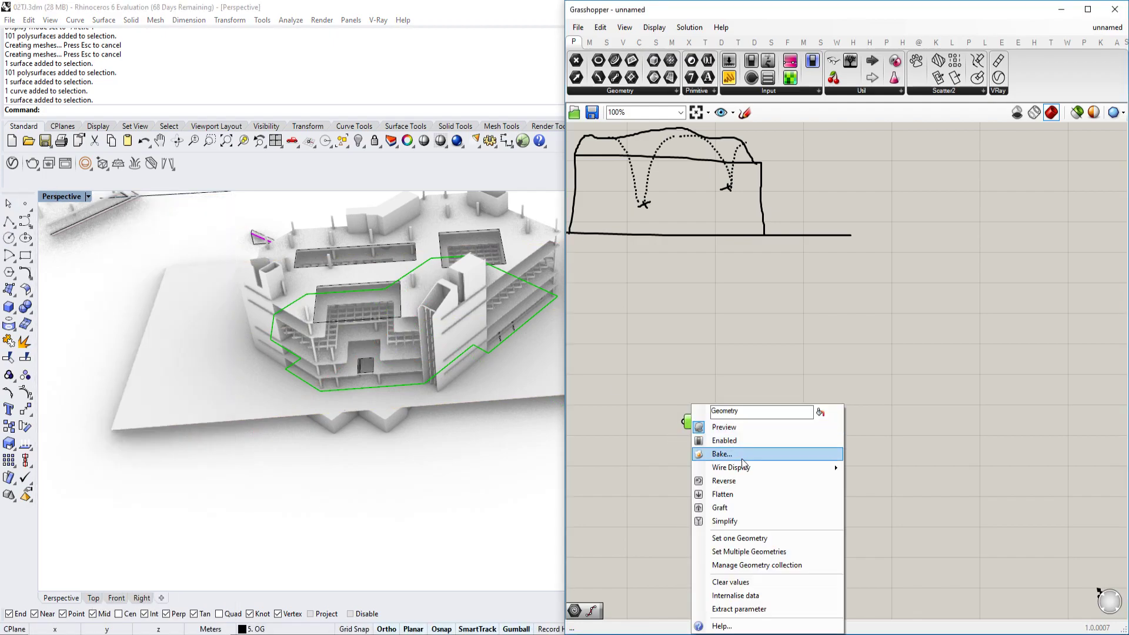
left_click(744, 537)
left_click(610, 406)
left_click(763, 360)
Step: Add a second Geometry parameter above the first and reference the building's outline curve in it
scroll(763, 365, "up", 3)
double_click(731, 370)
type("GE")
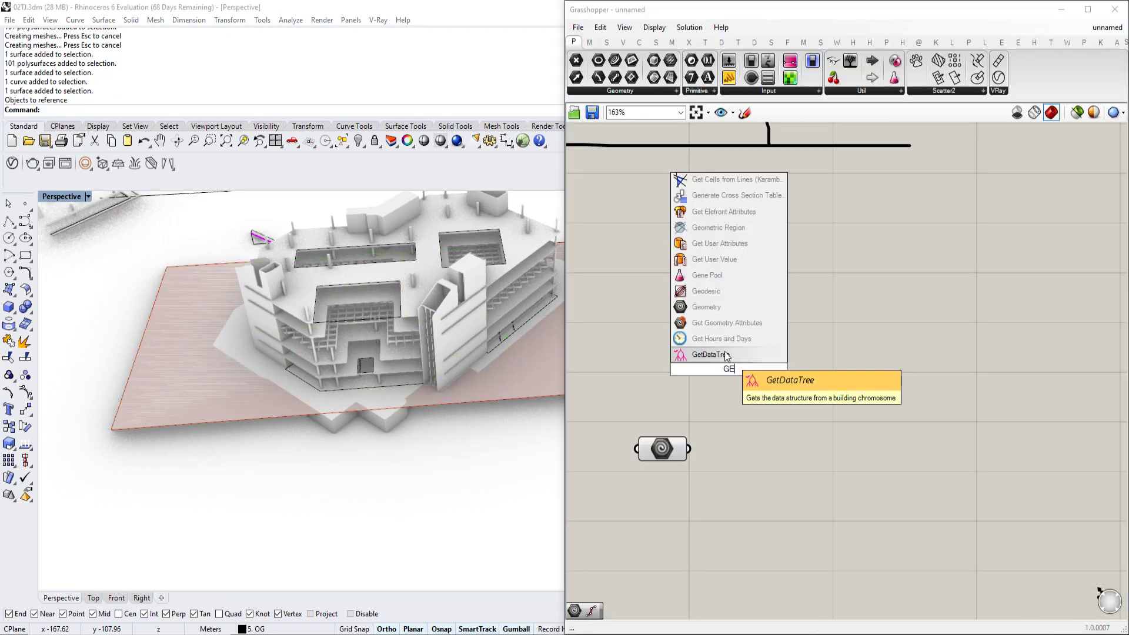
left_click(715, 306)
right_click(722, 369)
left_click(769, 528)
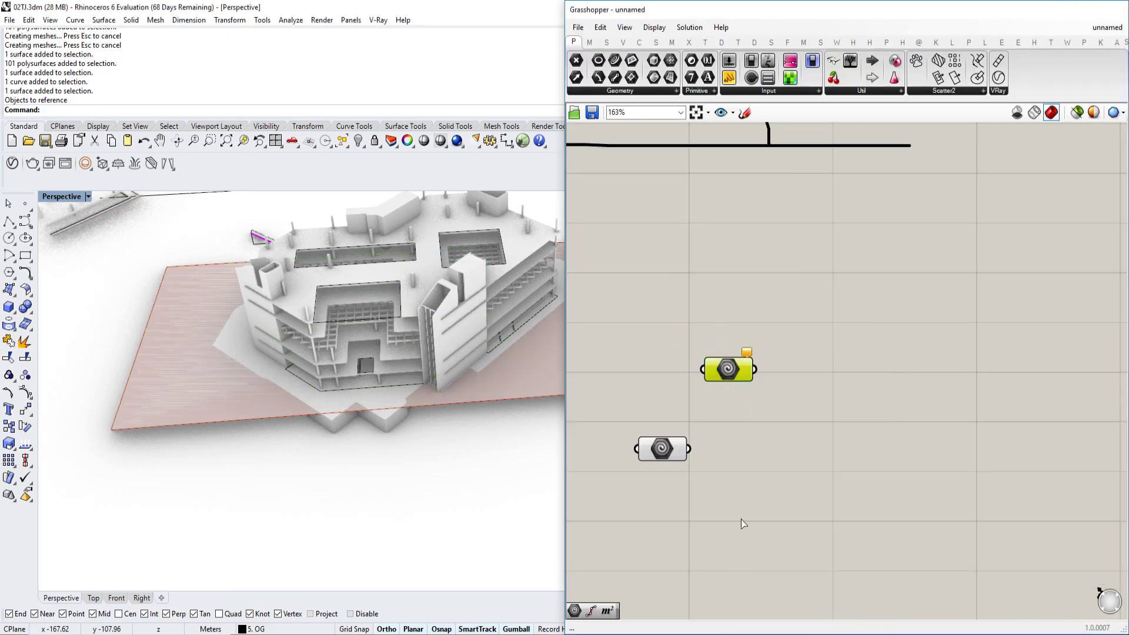
left_click(314, 387)
key("Return")
key("Return")
Step: Add a Mesh Brep component and connect the ground surface's Geometry parameter to its Brep input
scroll(849, 376, "down", 2)
right_click_drag(850, 429, 840, 388)
left_click(841, 389)
double_click(841, 388)
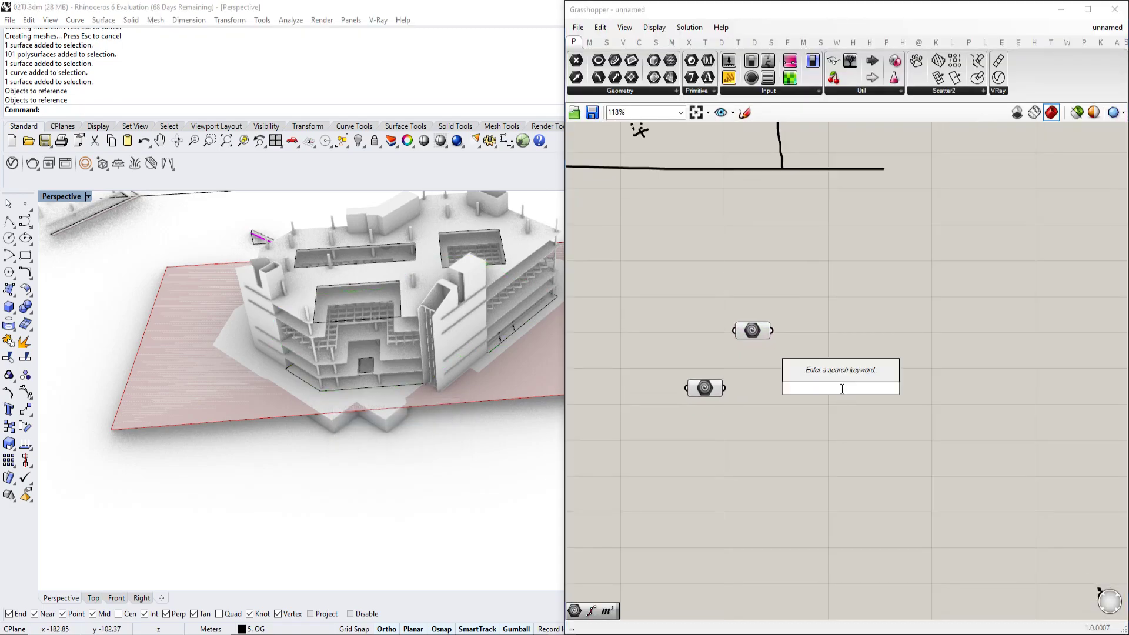
type("mesh")
left_click(834, 371)
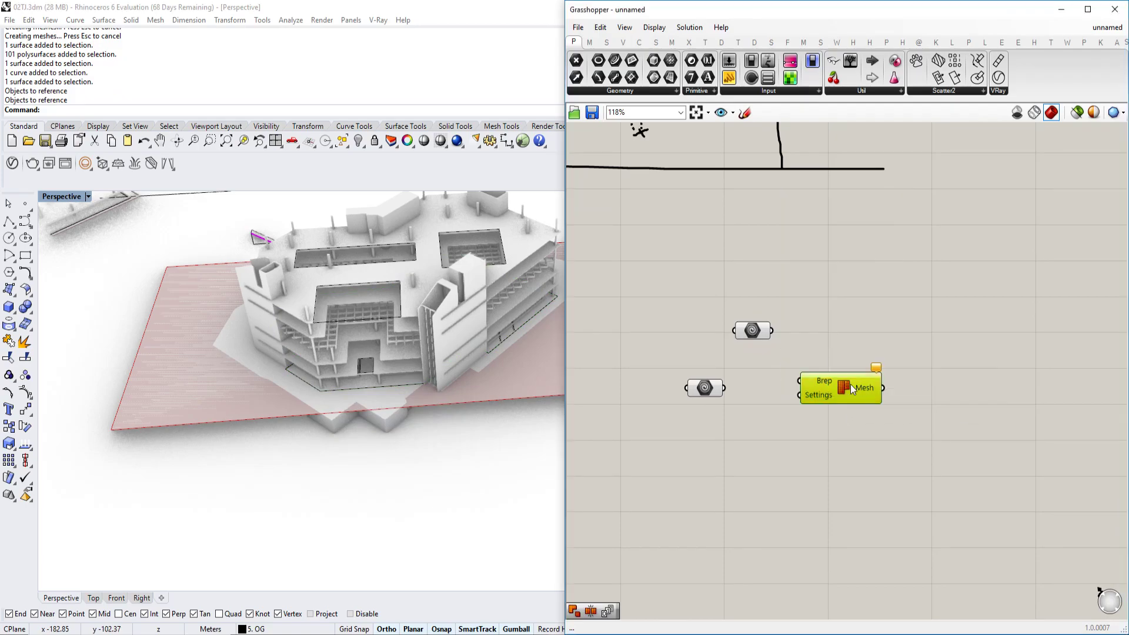
left_click_drag(833, 383, 939, 394)
left_click_drag(909, 391, 911, 393)
left_click_drag(917, 397, 923, 413)
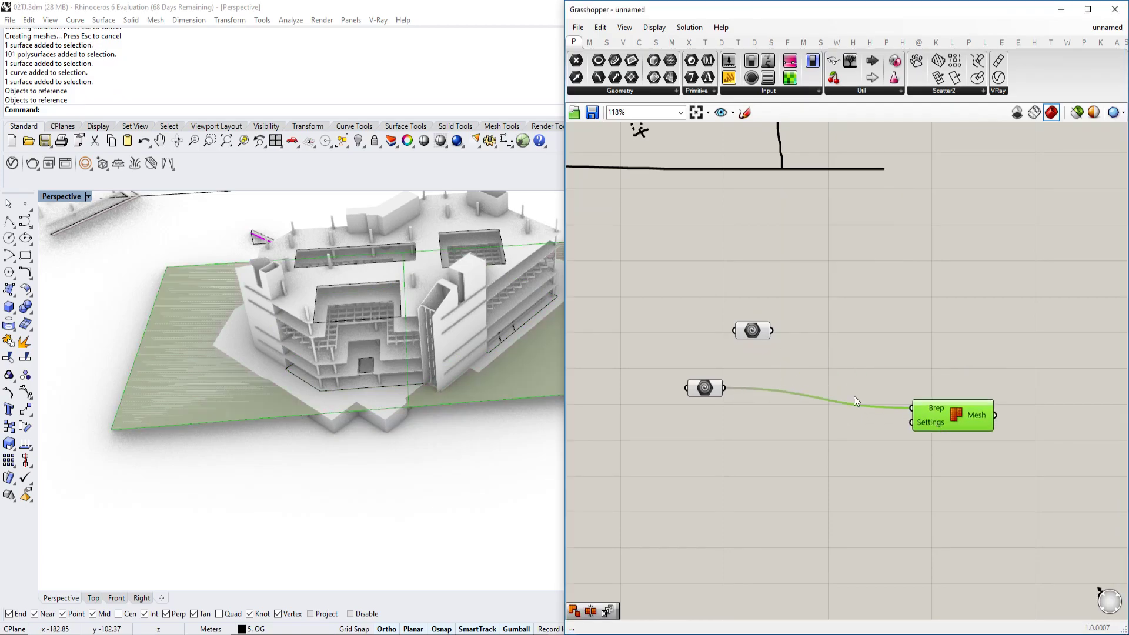
Step: Add a Settings (Custom) mesh component below Mesh Brep and connect its output to the Settings input of Mesh Brep
right_click_drag(504, 398, 486, 368)
scroll(314, 378, "up", 4)
right_click_drag(314, 378, 378, 372, "shift")
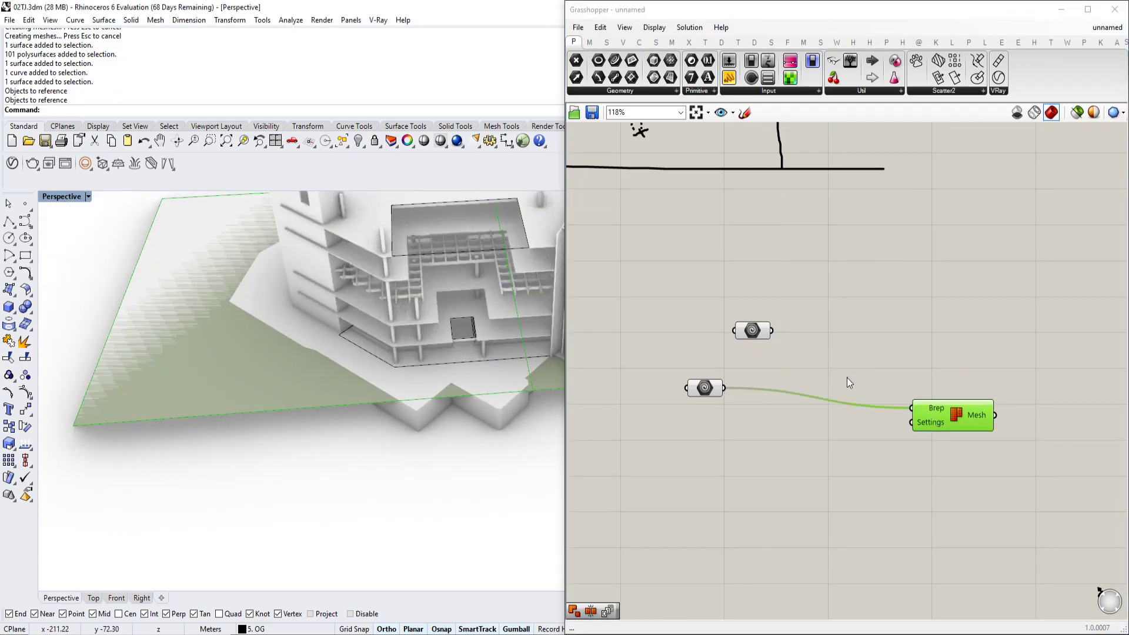
right_click_drag(876, 424, 735, 411)
left_click_drag(788, 411, 808, 404)
double_click(728, 461)
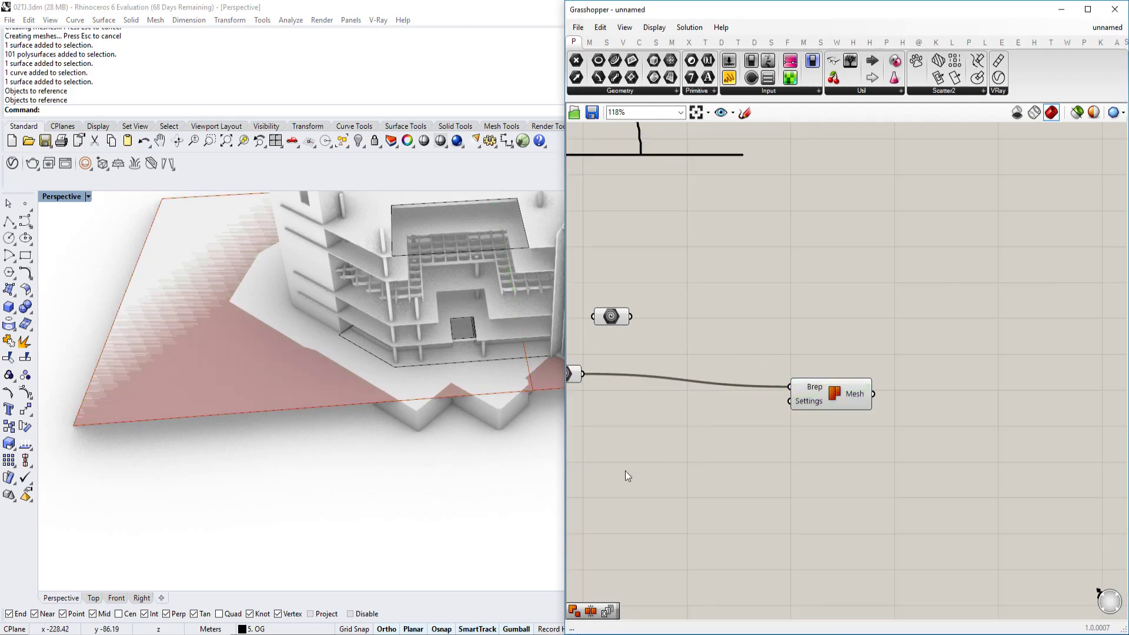
double_click(783, 484)
type("ME")
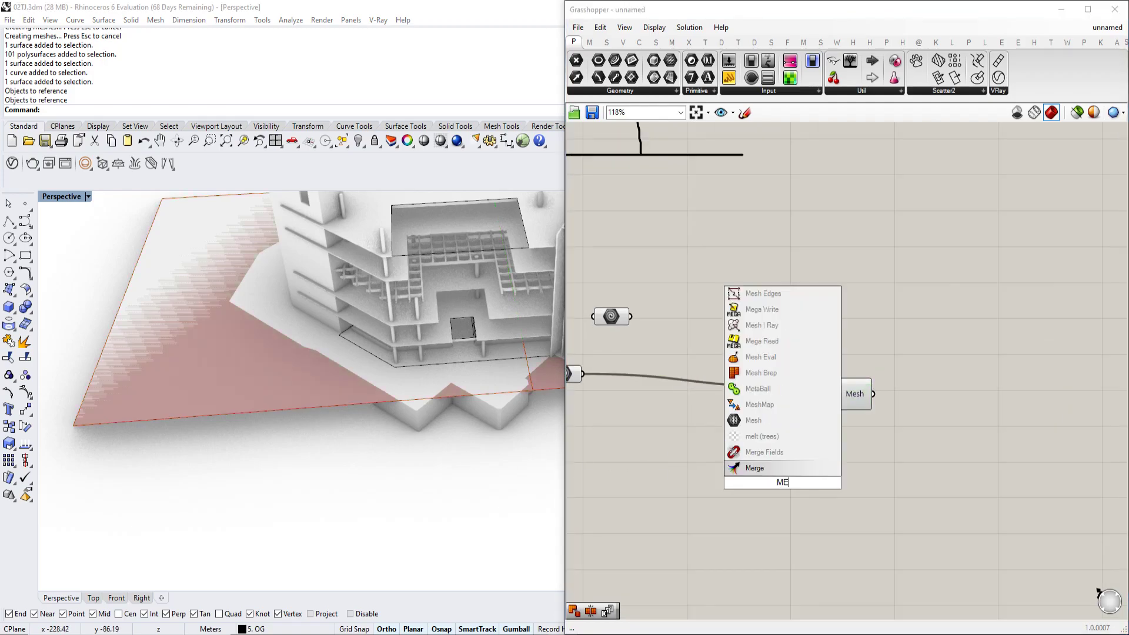
type("SH SETTINGS")
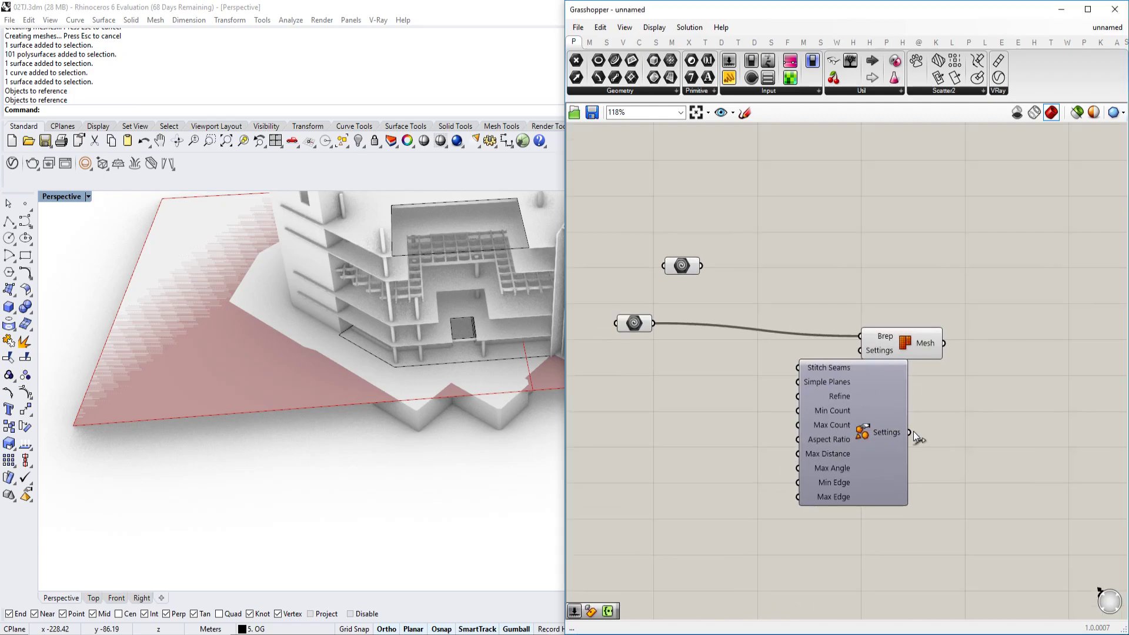
left_click_drag(909, 432, 1012, 338)
right_click_drag(793, 425, 842, 404)
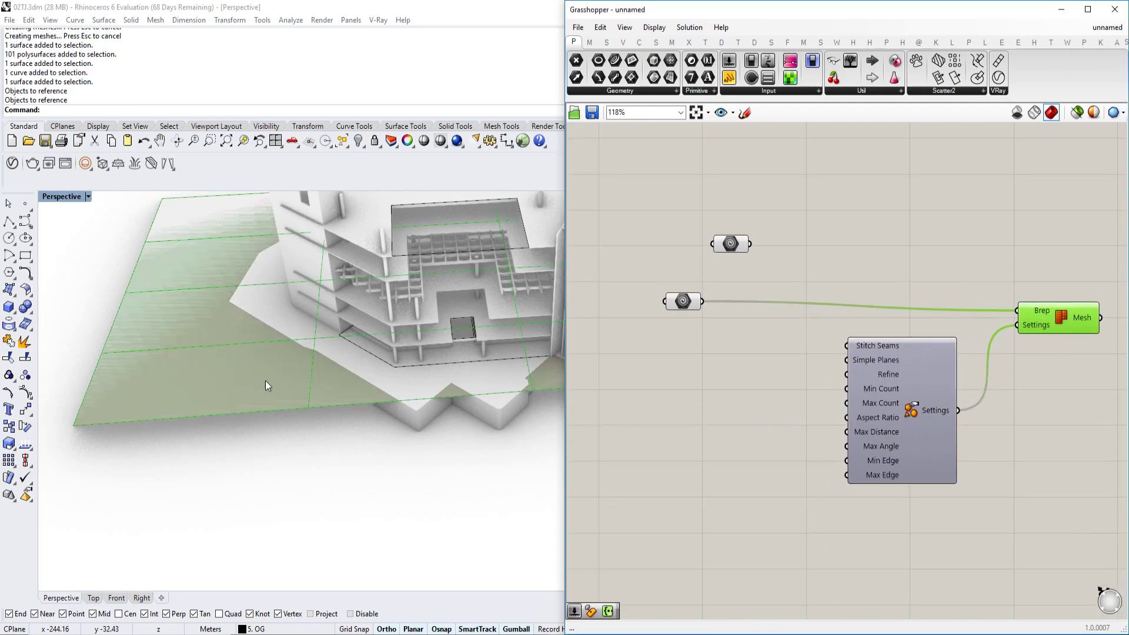
scroll(265, 380, "down", 4)
right_click_drag(266, 381, 275, 408)
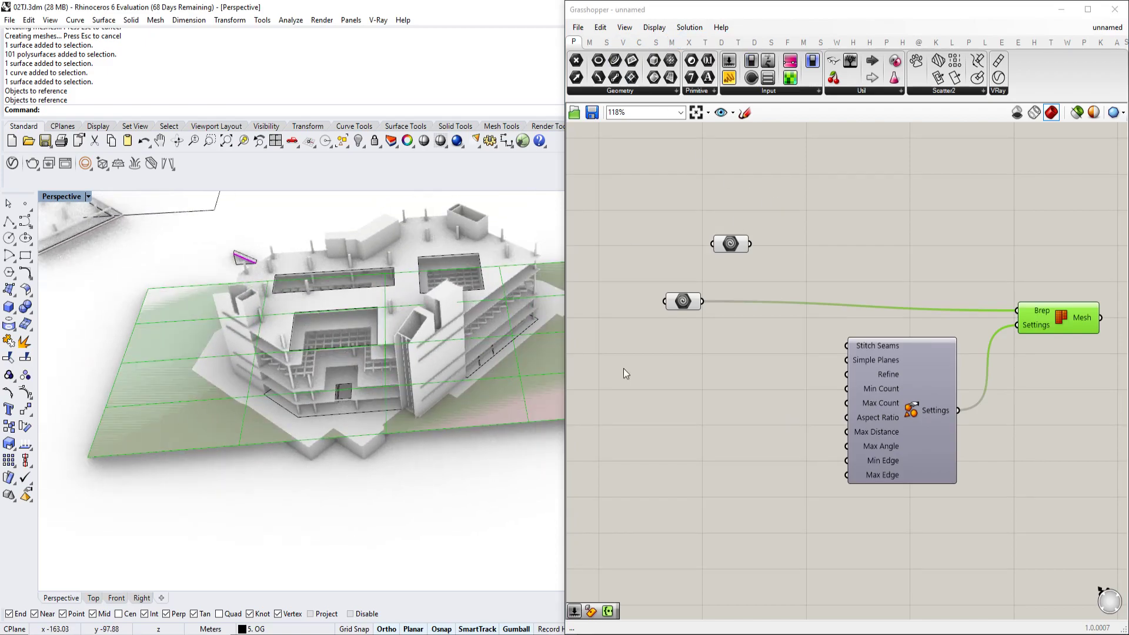
Step: Place the labelling component with the Exceptions input so components show their names, and clear it out of the working area
left_click(666, 28)
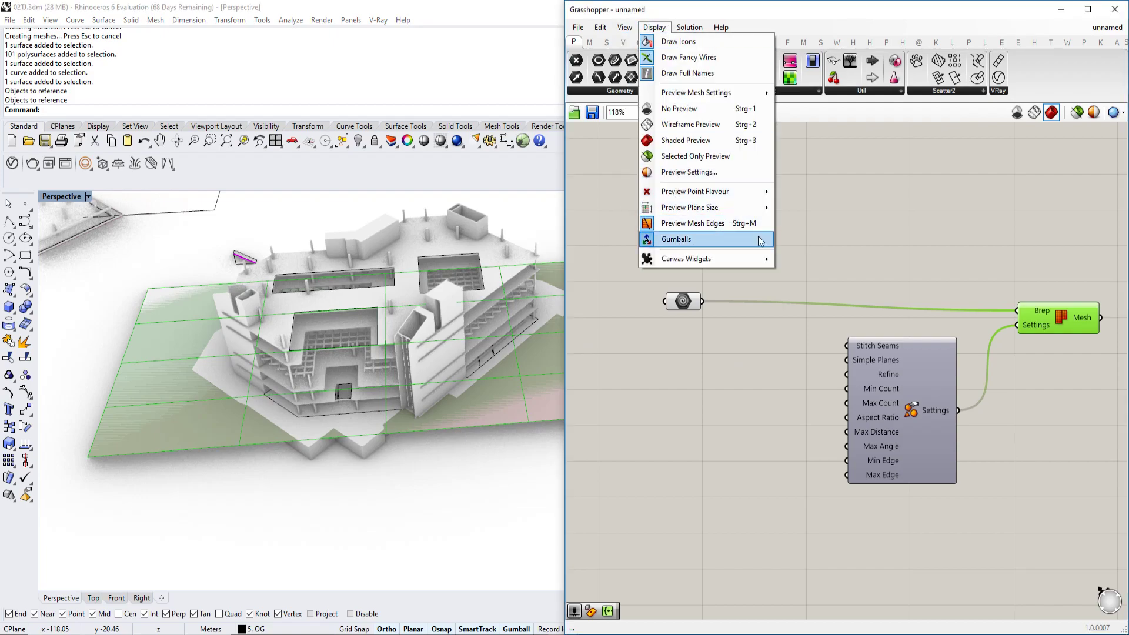
left_click(829, 223)
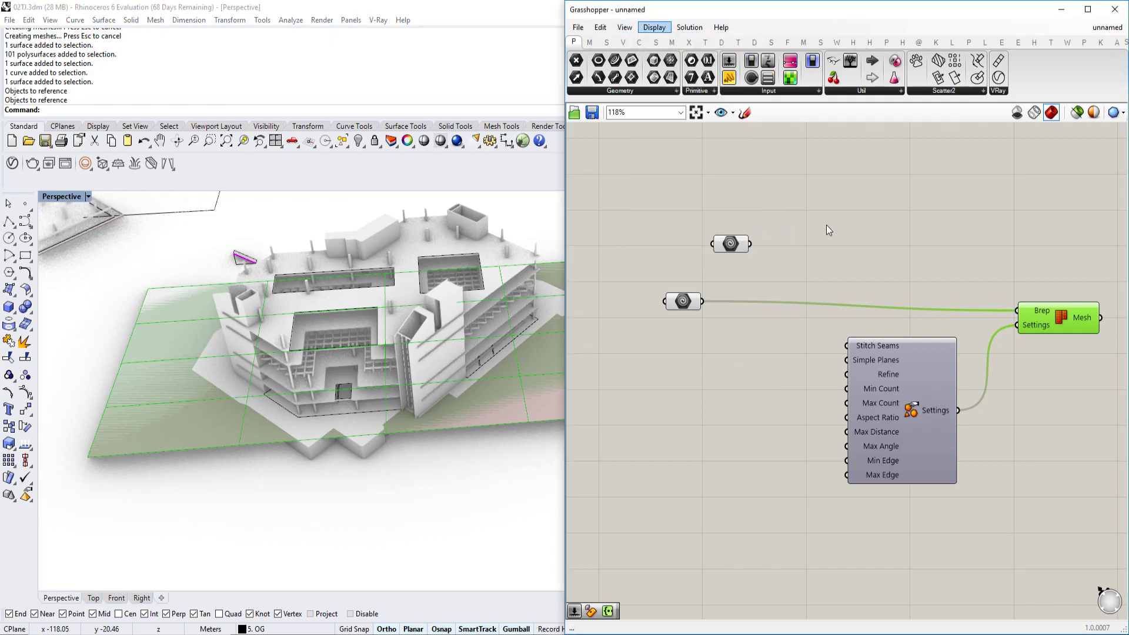
right_click_drag(821, 294, 816, 249)
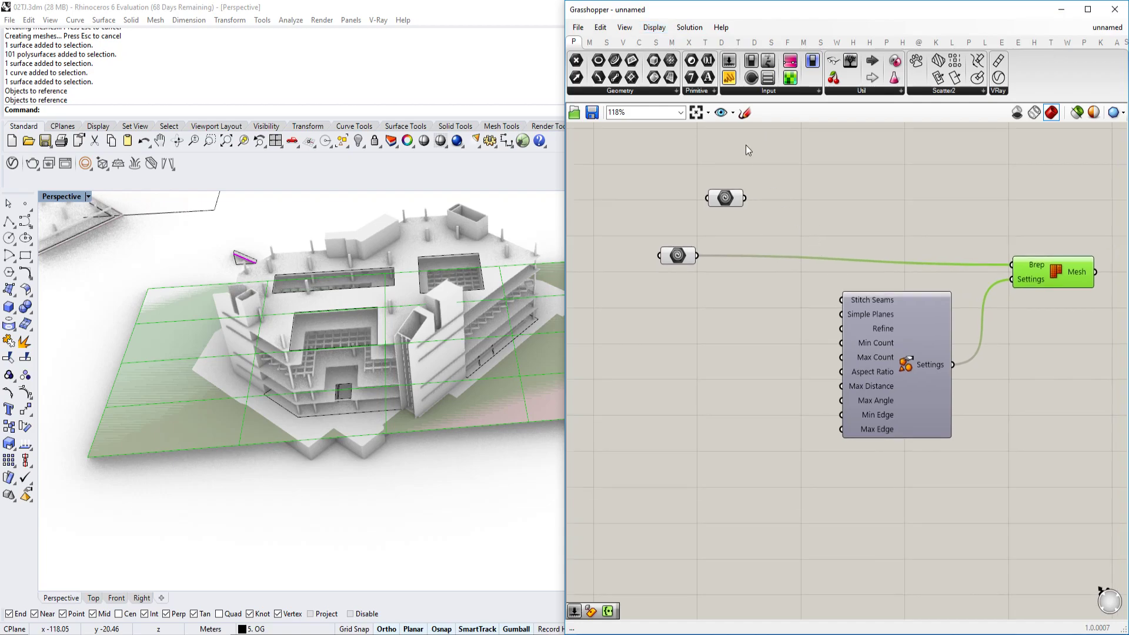
left_click_drag(833, 61, 615, 524)
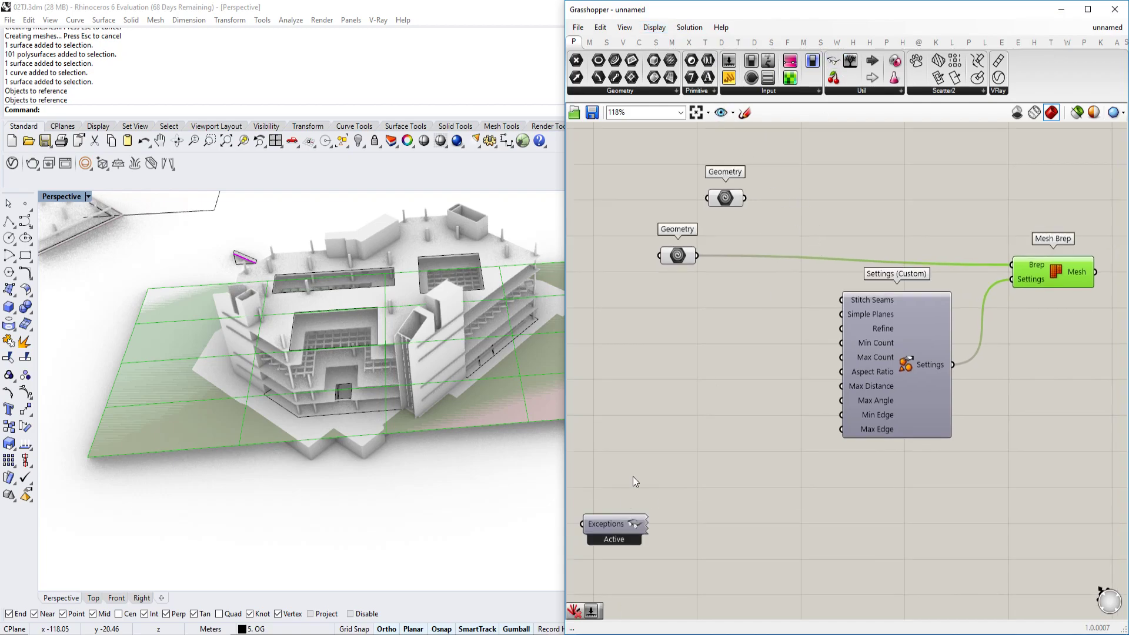
left_click(628, 515)
scroll(646, 498, "down", 7)
key("Delete")
scroll(895, 315, "up", 6)
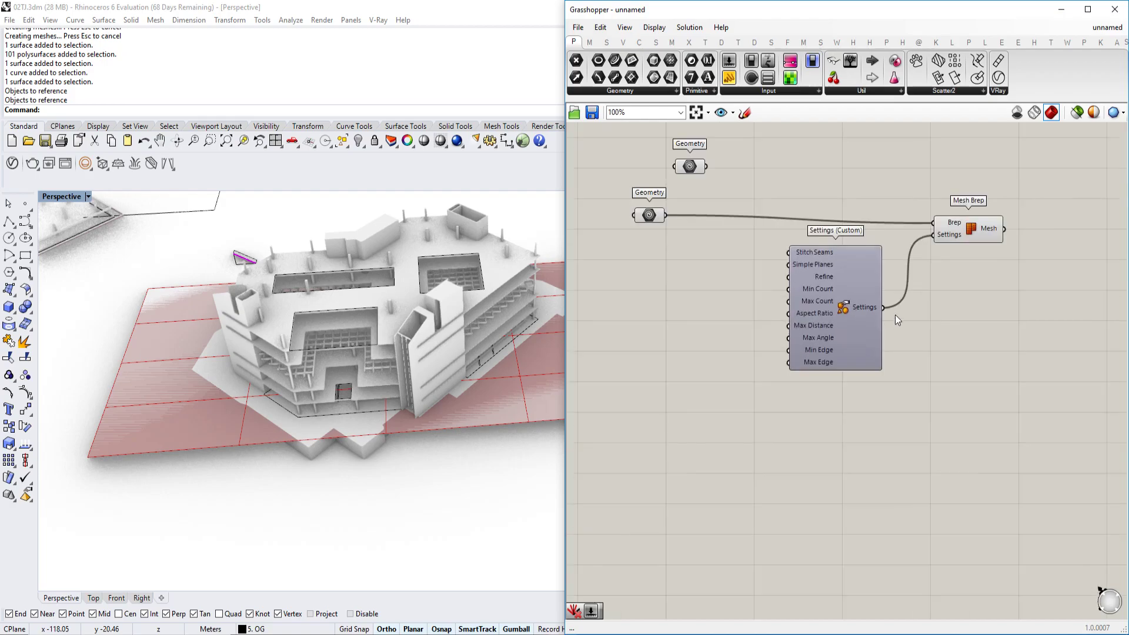
left_click(926, 306)
left_click(925, 381)
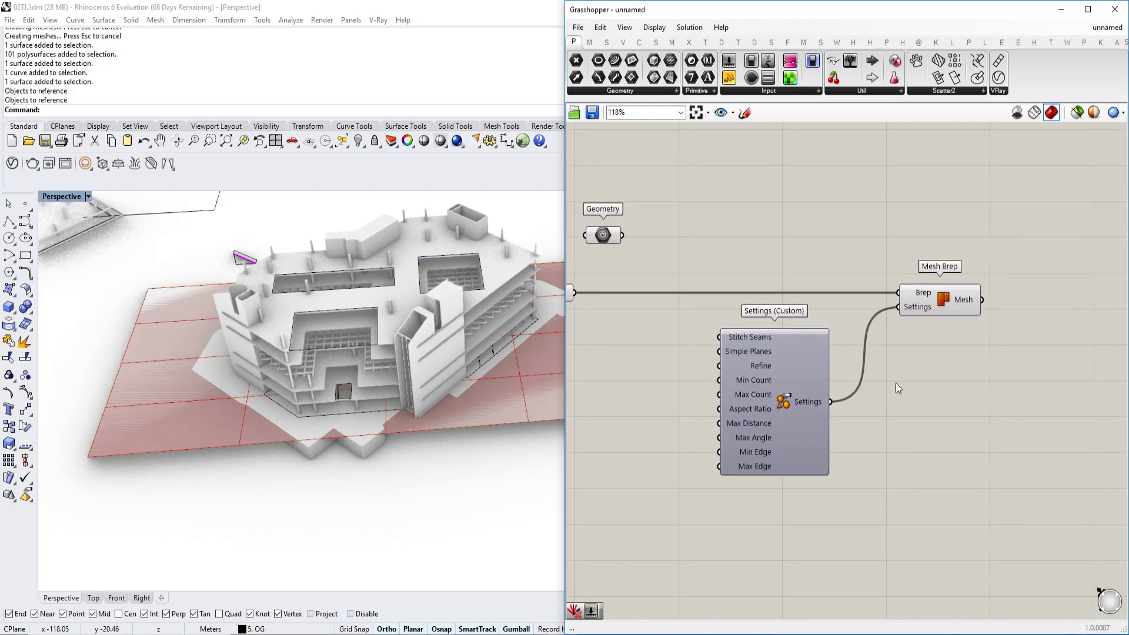
Step: Create a number slider with the value 2.500 beside the Min Edge and Max Edge inputs of the custom mesh settings
scroll(710, 415, "up", 2)
double_click(693, 419)
left_click(764, 433)
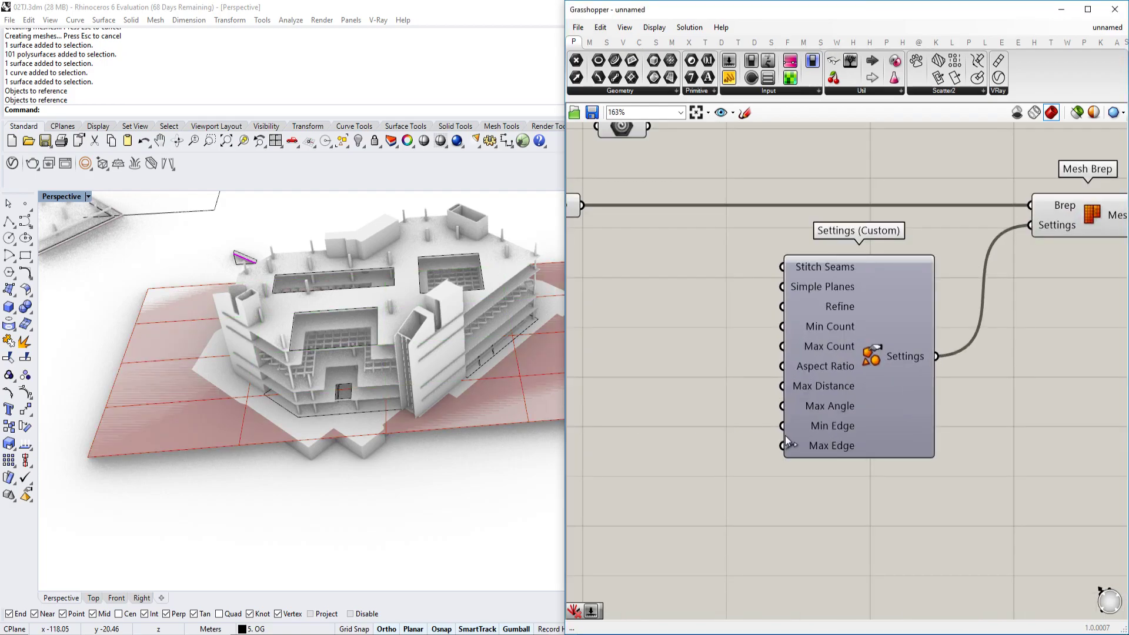
right_click_drag(819, 437, 823, 433)
double_click(646, 423)
type("2")
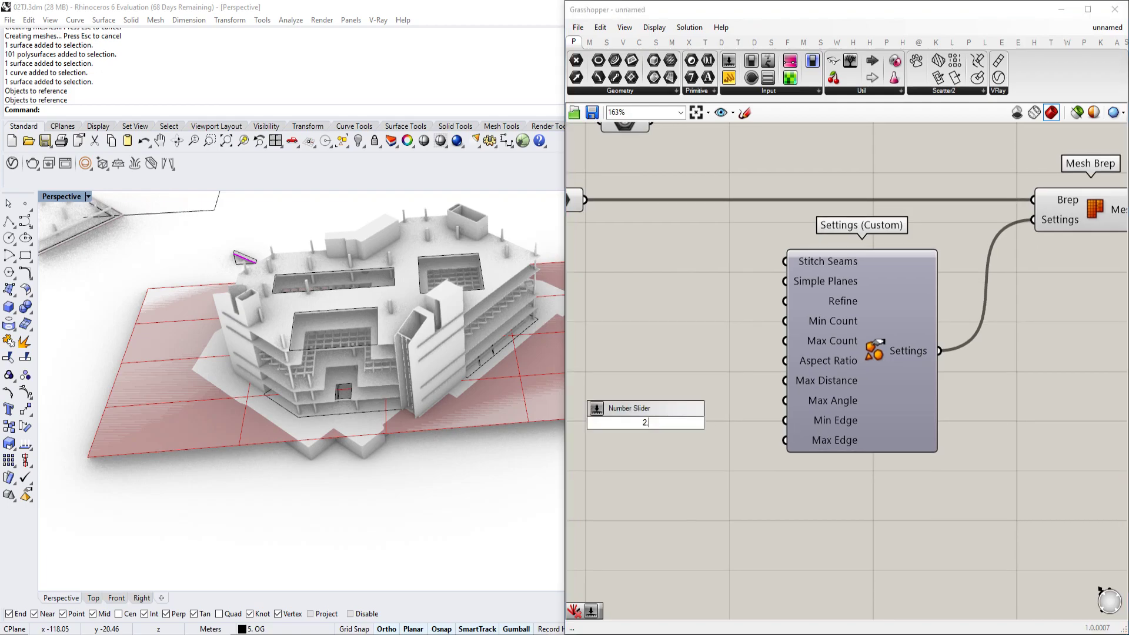
type(".500")
key("Return")
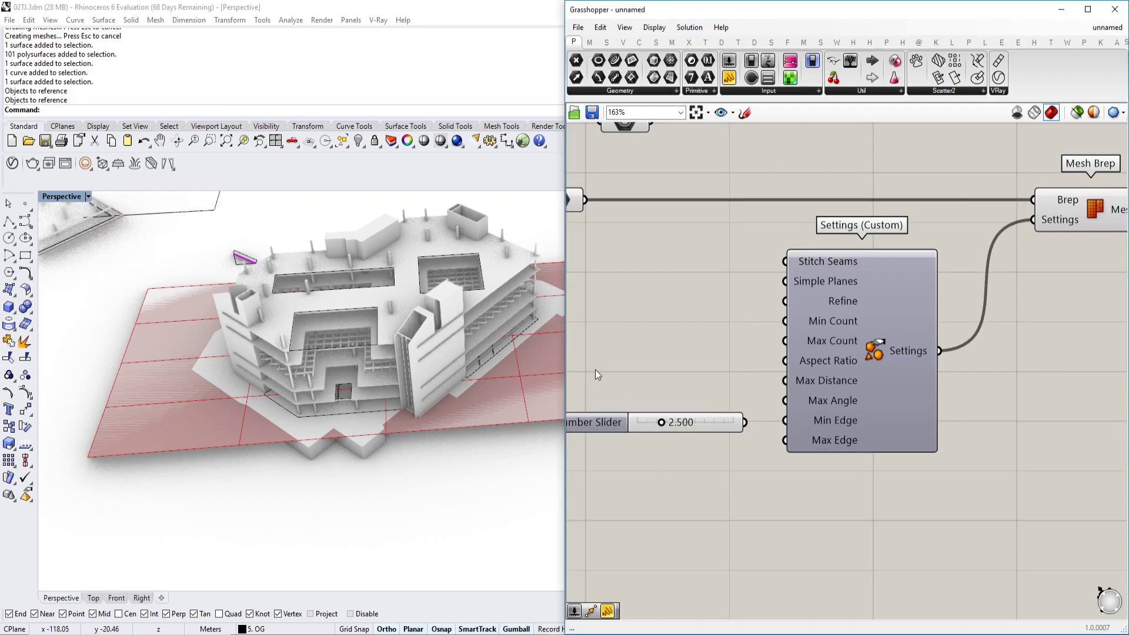
Step: Measure the spacing of the building's beam grid with a temporary line, then cancel the line
scroll(287, 367, "up", 6)
right_click_drag(373, 404, 371, 377, "shift")
type("Line")
key("Return")
left_click(368, 373)
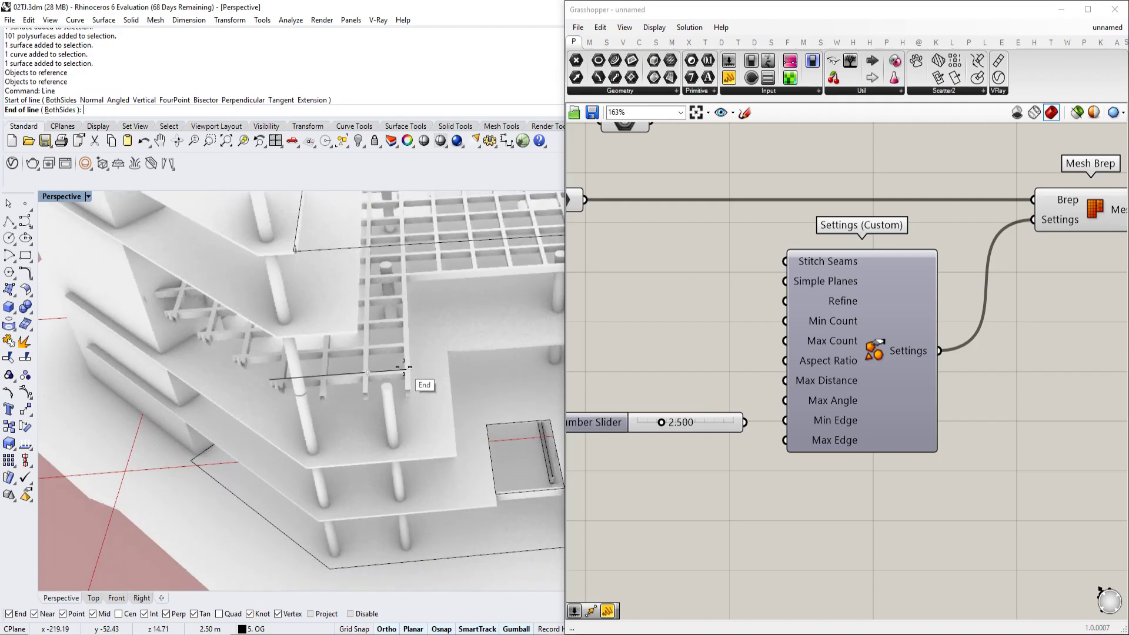
key("Escape")
Step: Connect the 2.500 slider to both the Min Edge and Max Edge inputs of the custom mesh settings
left_click_drag(744, 422, 785, 440)
scroll(418, 456, "down", 7)
right_click_drag(418, 457, 428, 396)
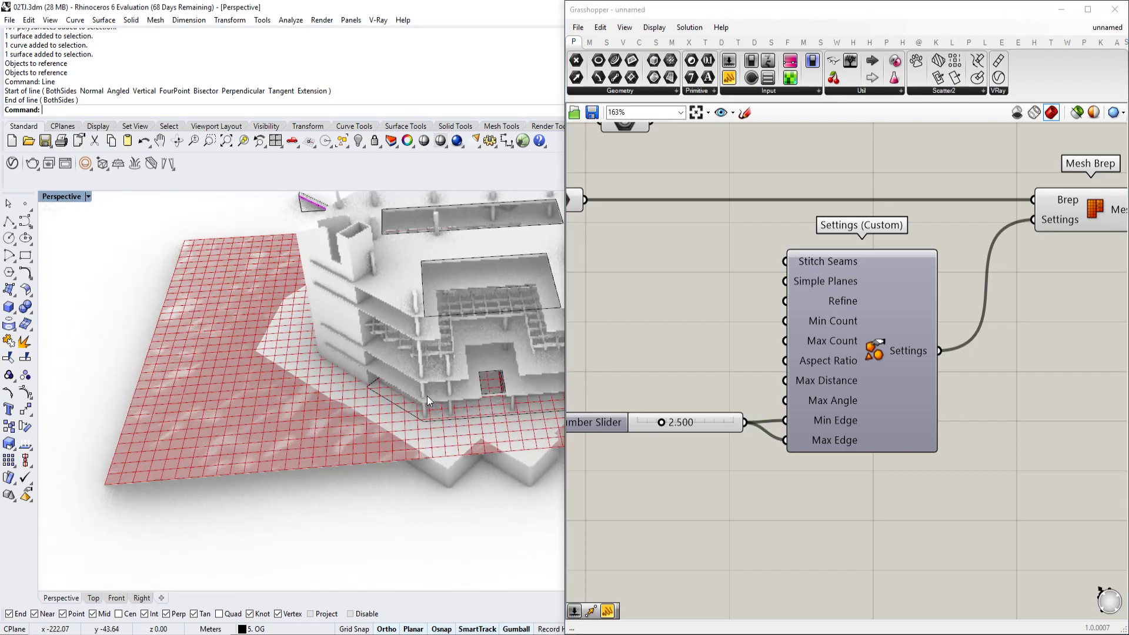
Step: Examine how the ground mesh grid runs beneath the building relative to its outline and columns
scroll(428, 397, "up", 6)
right_click_drag(416, 446, 378, 372)
scroll(412, 423, "up", 3)
scroll(336, 433, "down", 5)
scroll(337, 433, "up", 4)
scroll(363, 419, "up", 4)
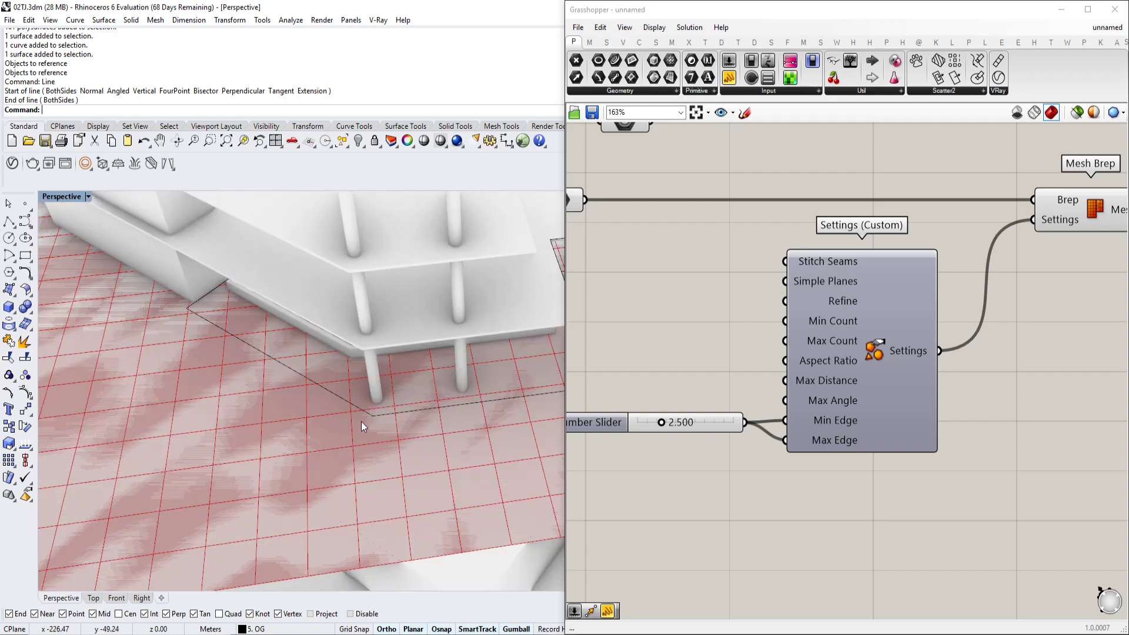
scroll(346, 426, "down", 3)
scroll(297, 471, "down", 3)
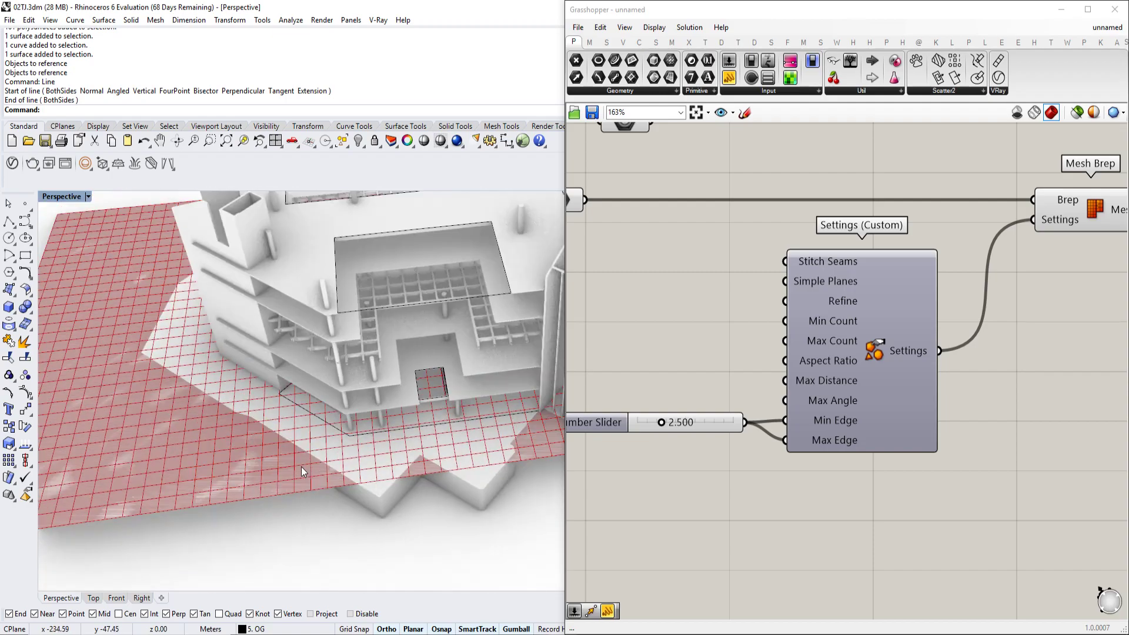
right_click_drag(304, 388, 392, 427)
scroll(388, 418, "up", 5)
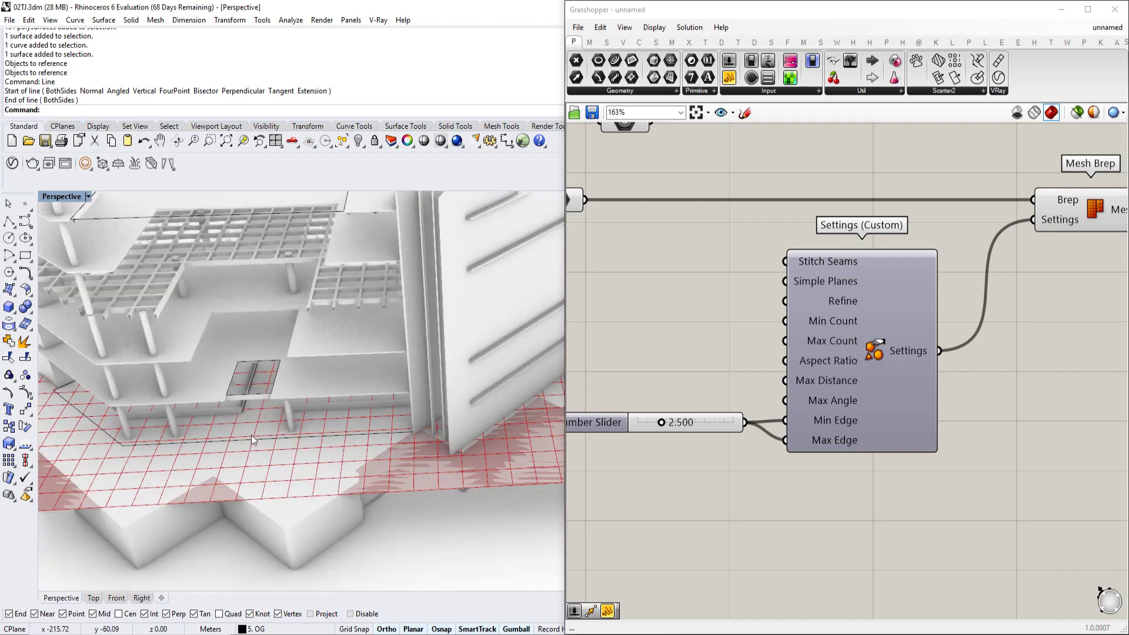
right_click_drag(135, 433, 444, 417)
right_click_drag(48, 444, 176, 430, "shift")
right_click_drag(846, 370, 872, 353)
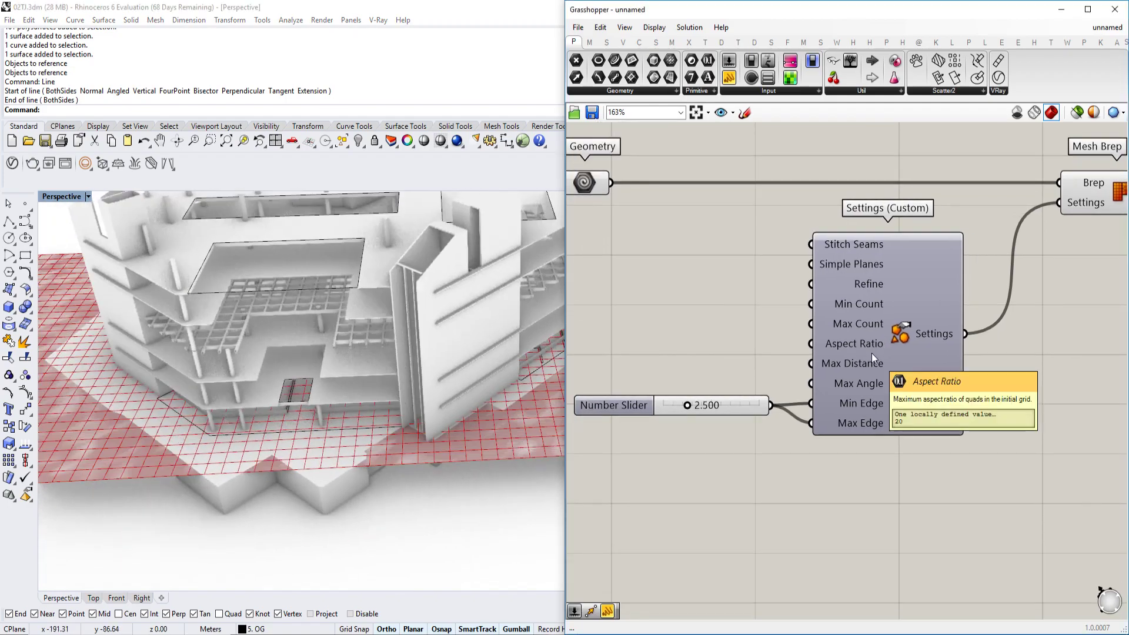
right_click_drag(189, 426, 408, 409)
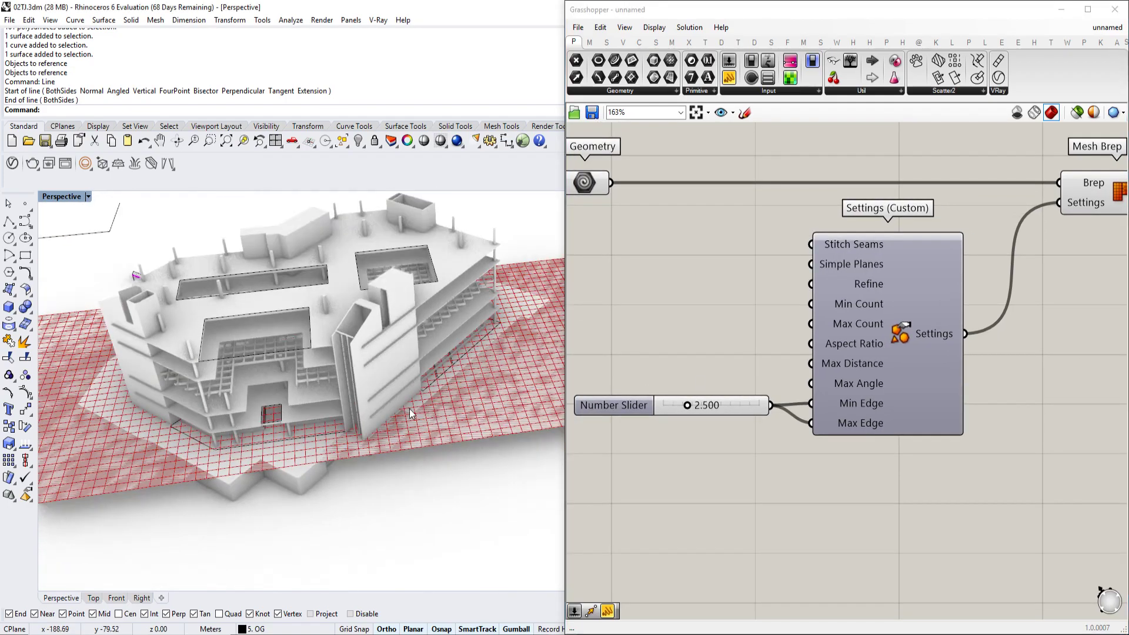
Step: Hide the large ground surface in the model so that only its mesh preview is displayed
left_click(121, 464)
scroll(121, 464, "up", 3)
right_click_drag(121, 465, 284, 429, "shift")
scroll(311, 359, "up", 2)
scroll(317, 360, "down", 2)
key("ctrl+h")
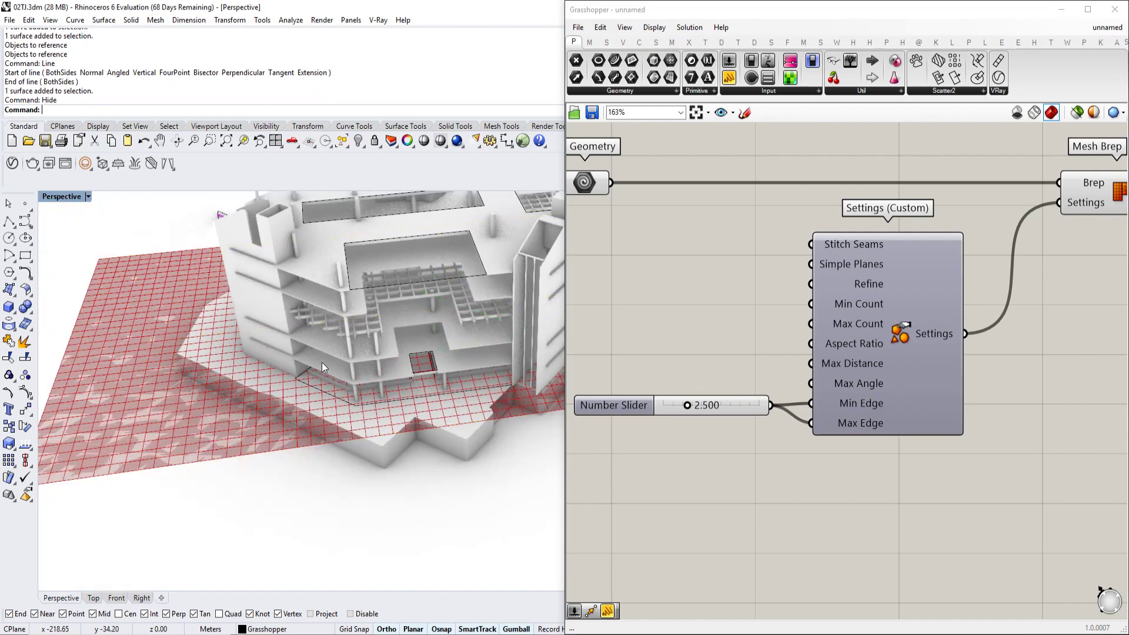
right_click_drag(322, 362, 228, 444)
right_click_drag(340, 390, 154, 418)
scroll(963, 333, "down", 3)
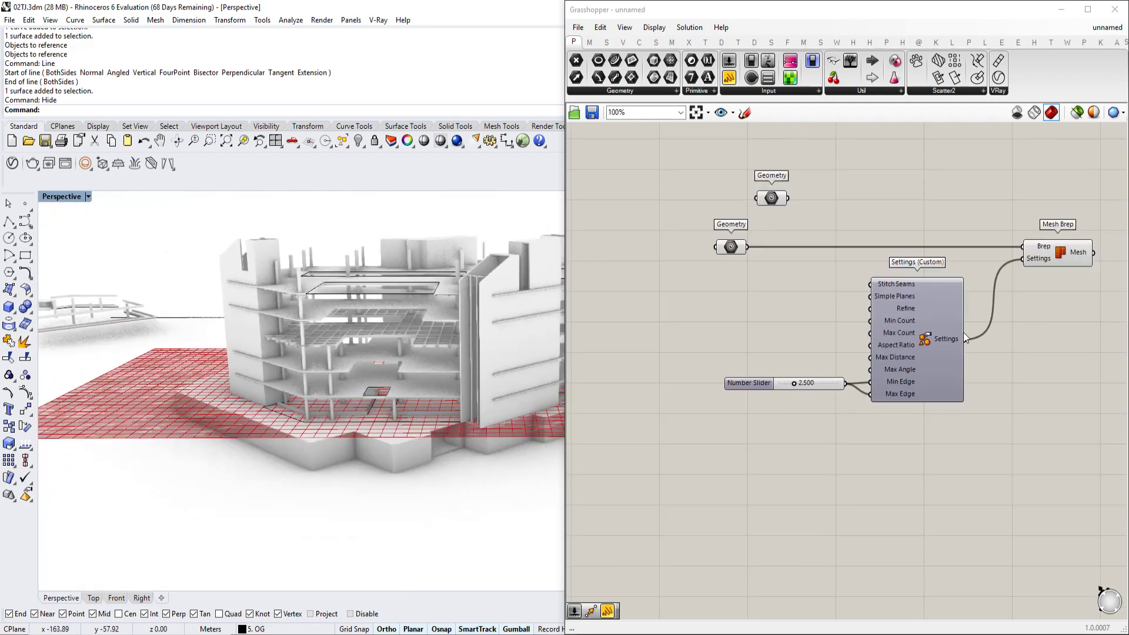
Step: Add a Mesh | Curve intersection component beside Mesh Brep
left_click(635, 298)
middle_click(638, 298)
left_click(677, 267)
right_click_drag(688, 276, 595, 306)
right_click_drag(253, 294, 294, 374)
scroll(823, 365, "up", 2)
double_click(864, 360)
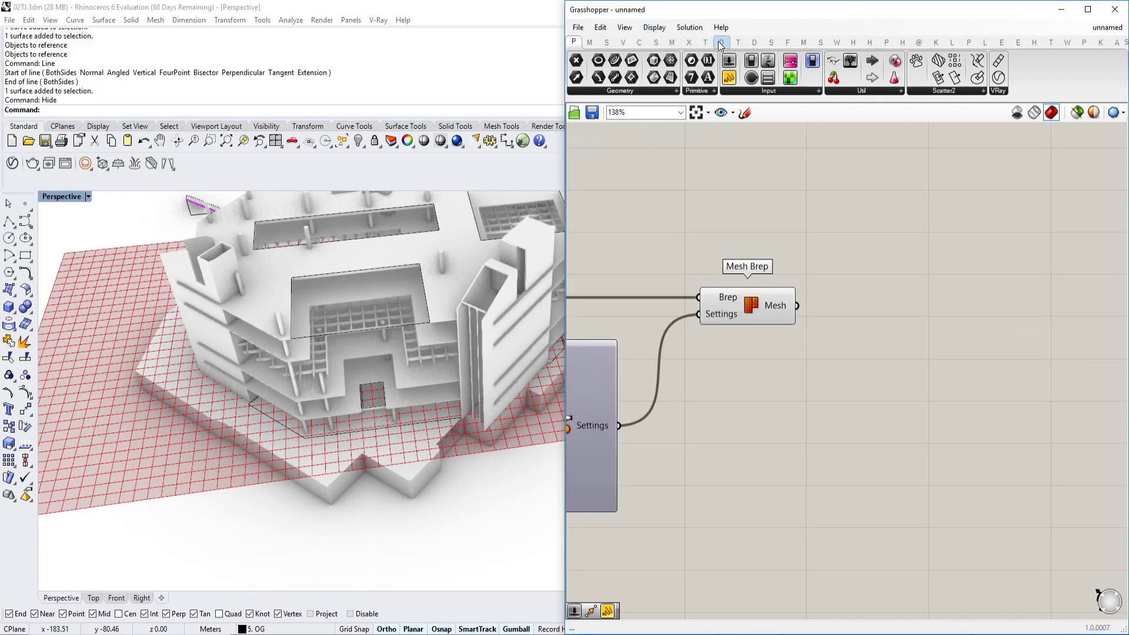
left_click(689, 42)
left_click(693, 91)
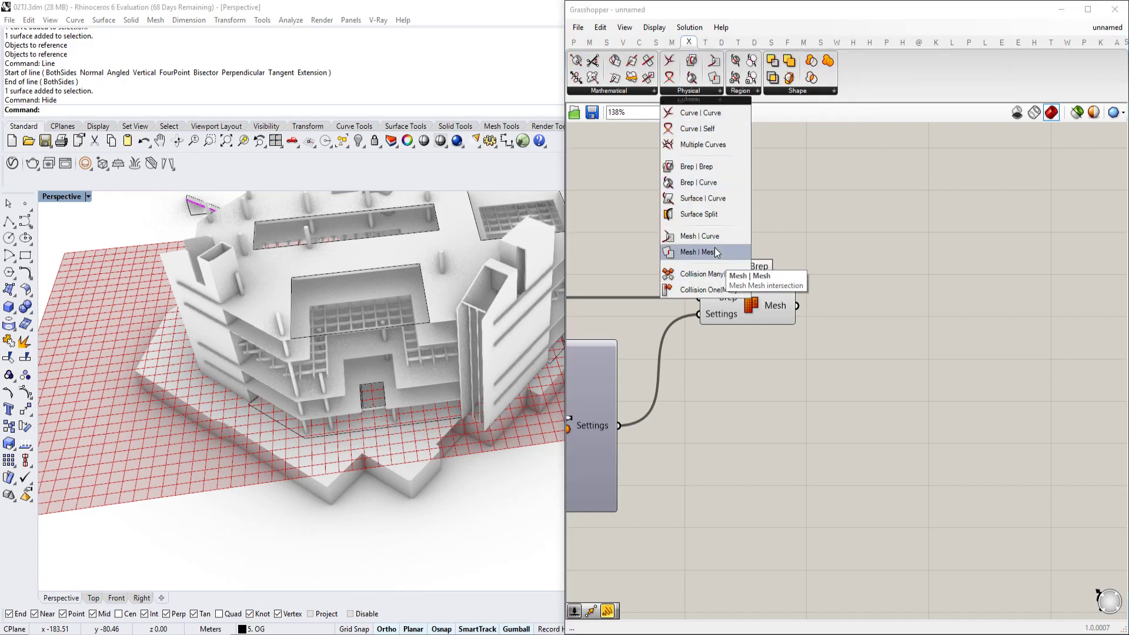
left_click_drag(710, 234, 920, 320)
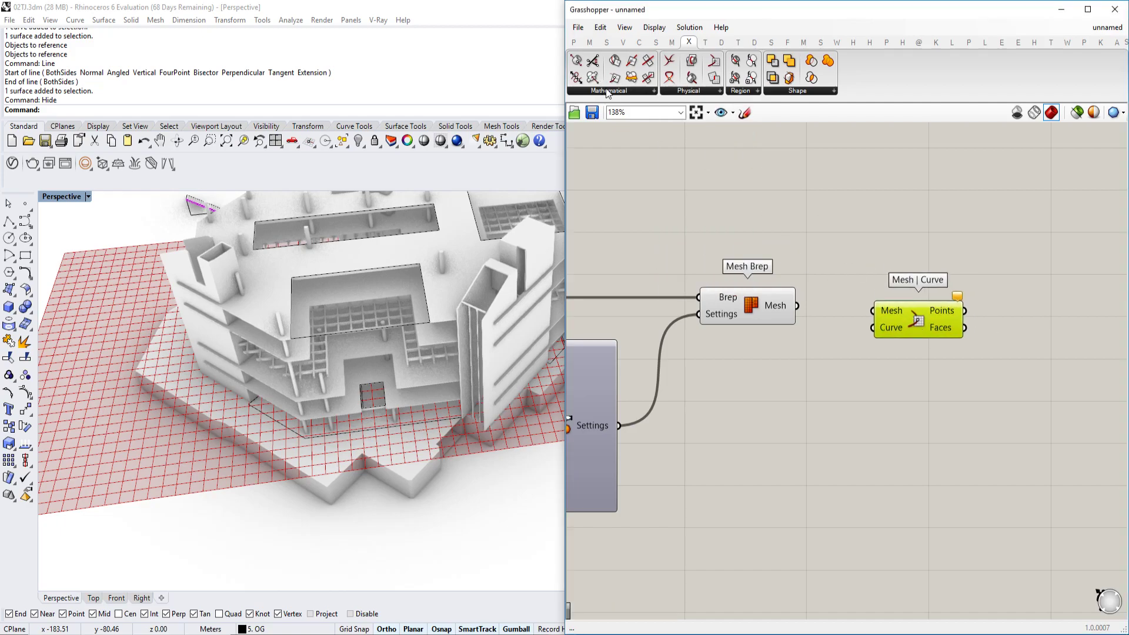
Step: Look through the intersection and mesh component categories for a tool to apply to the ground mesh
left_click(709, 92)
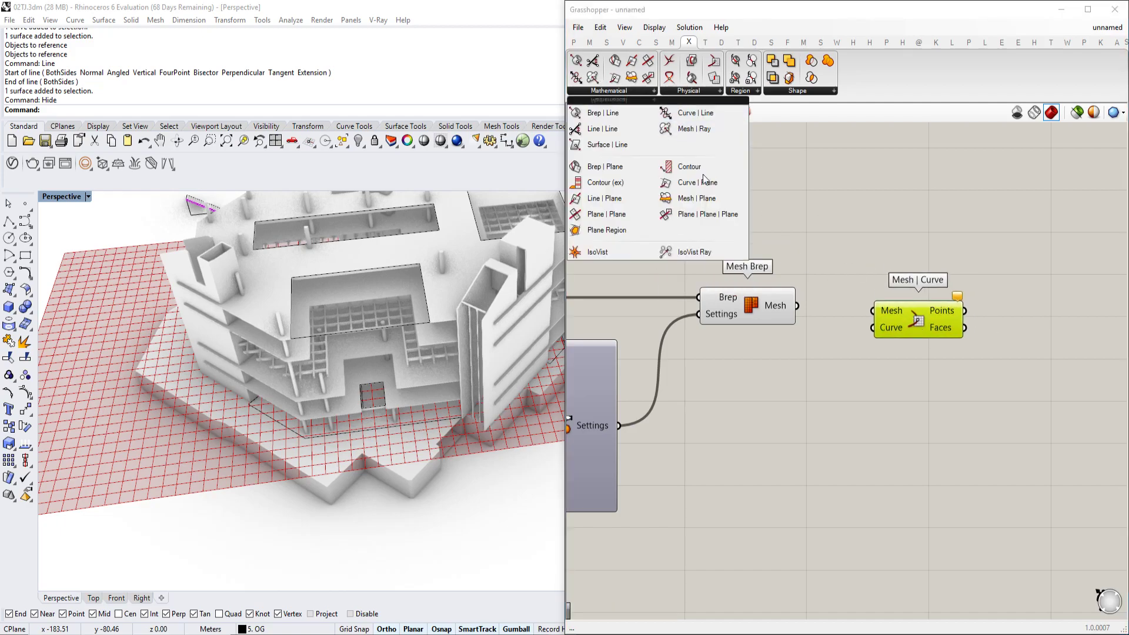
left_click(672, 42)
left_click(929, 91)
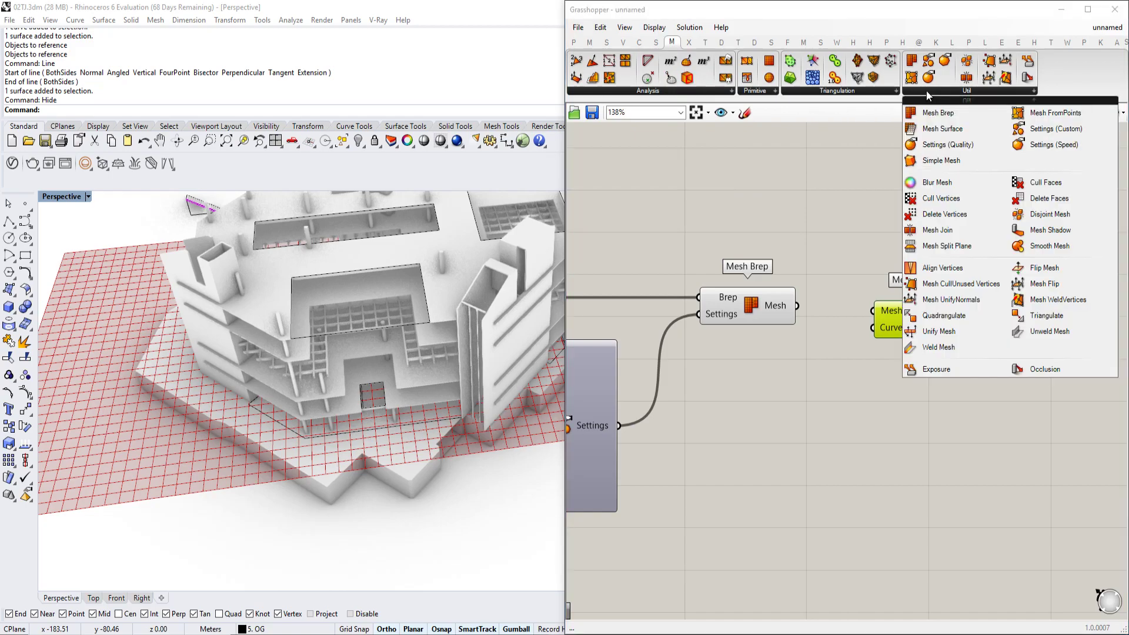
left_click(845, 92)
left_click(764, 92)
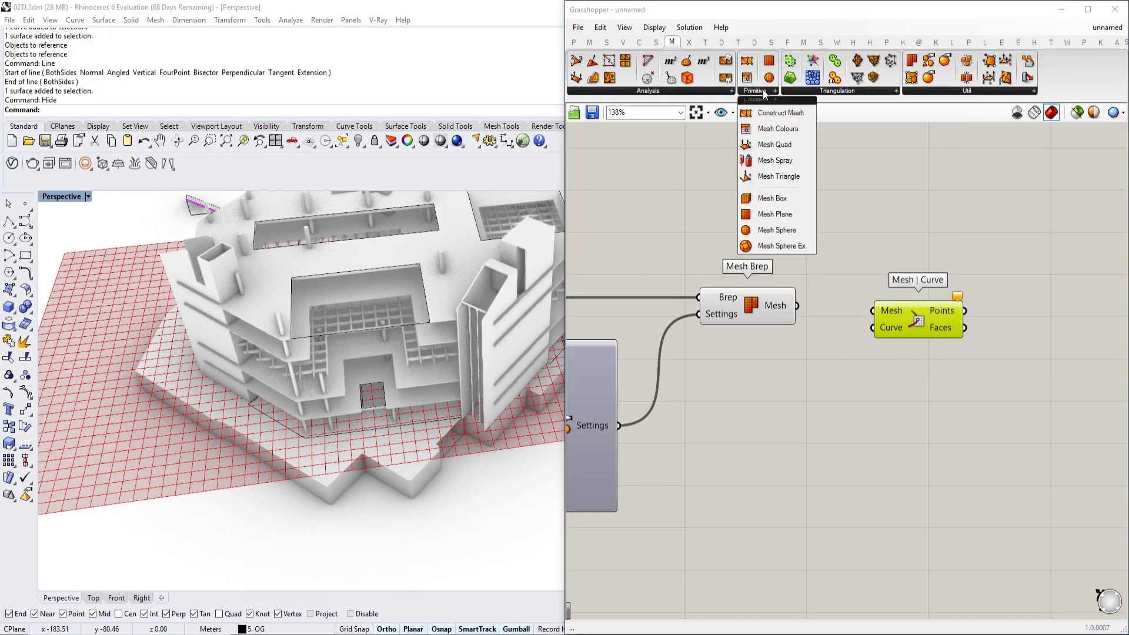
left_click(714, 90)
left_click(994, 89)
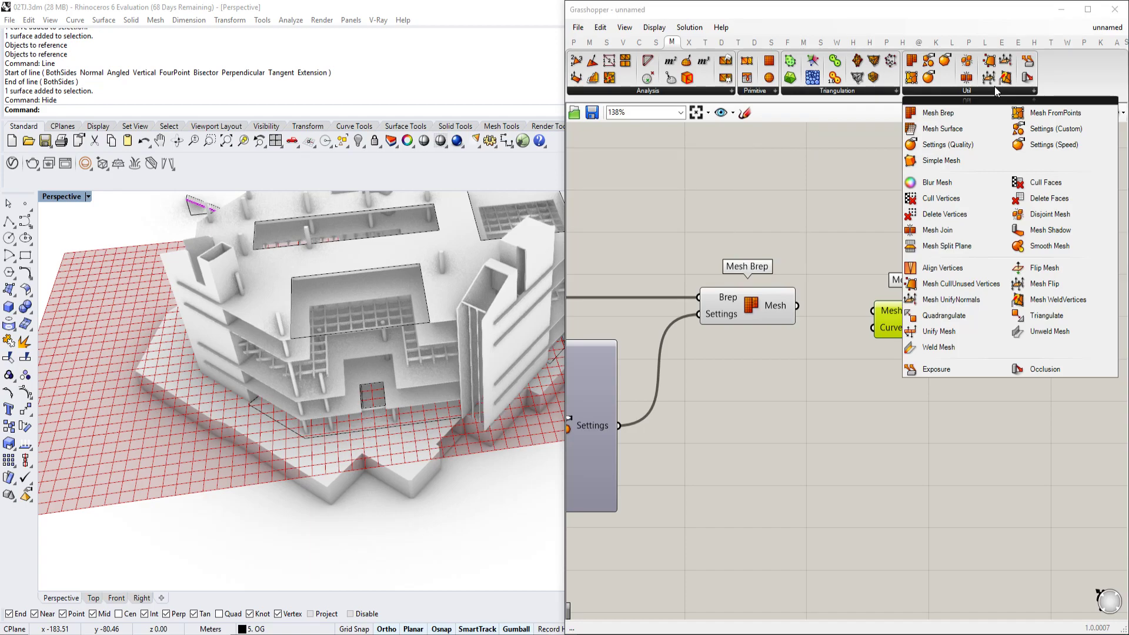
left_click(818, 212)
double_click(818, 212)
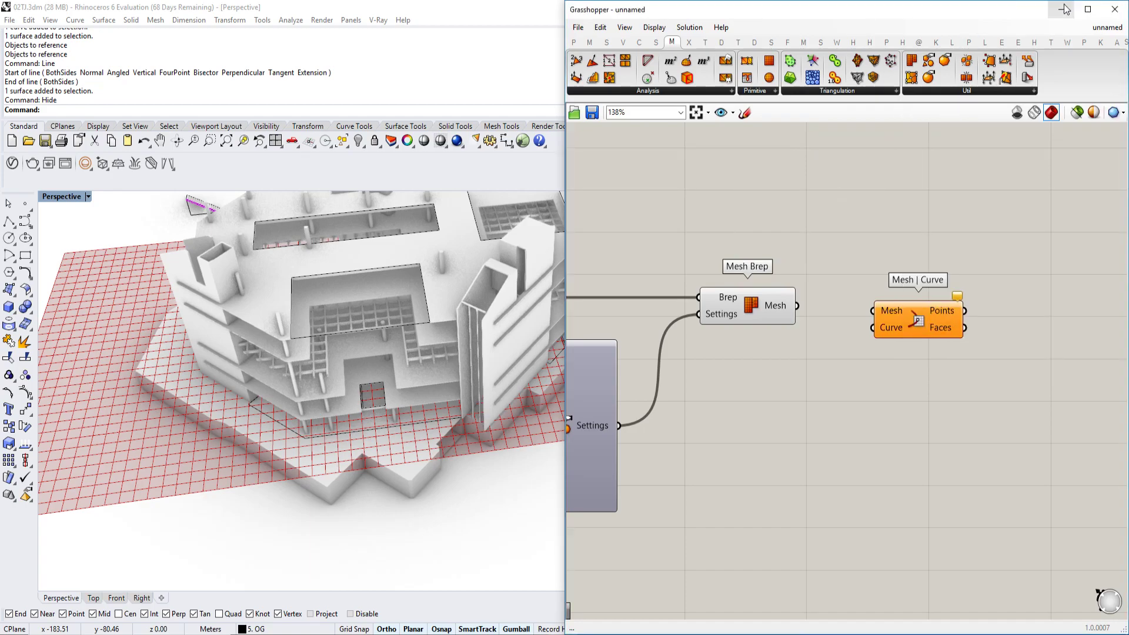
Step: Switch to the 200711_Kaufhof definition and lock its solver
left_click(1096, 29)
left_click(1039, 121)
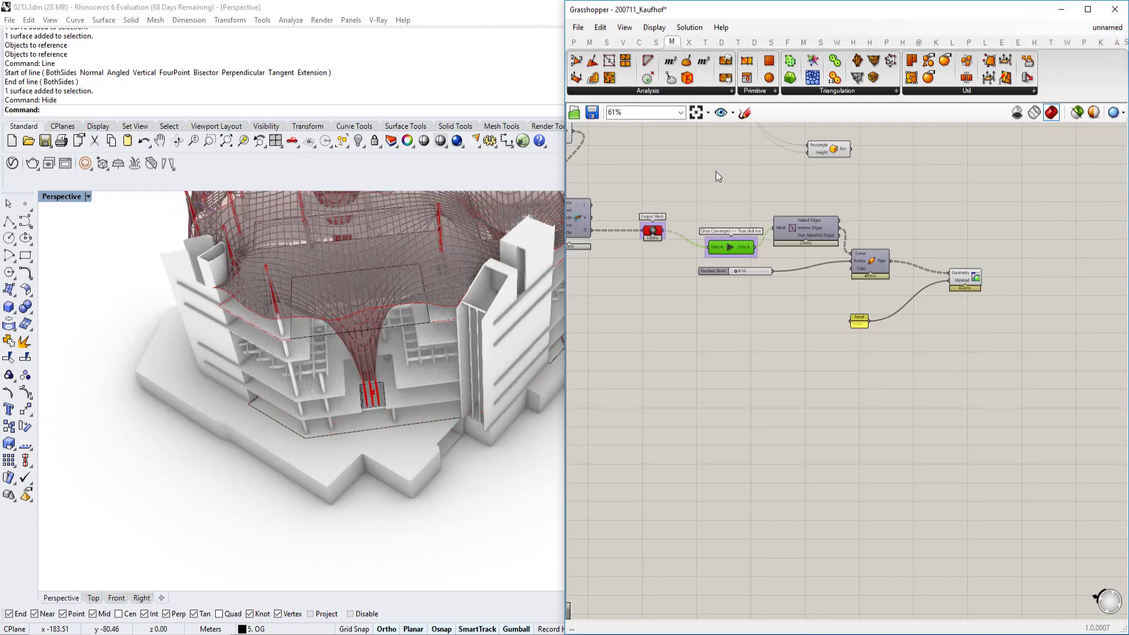
scroll(716, 171, "down", 3)
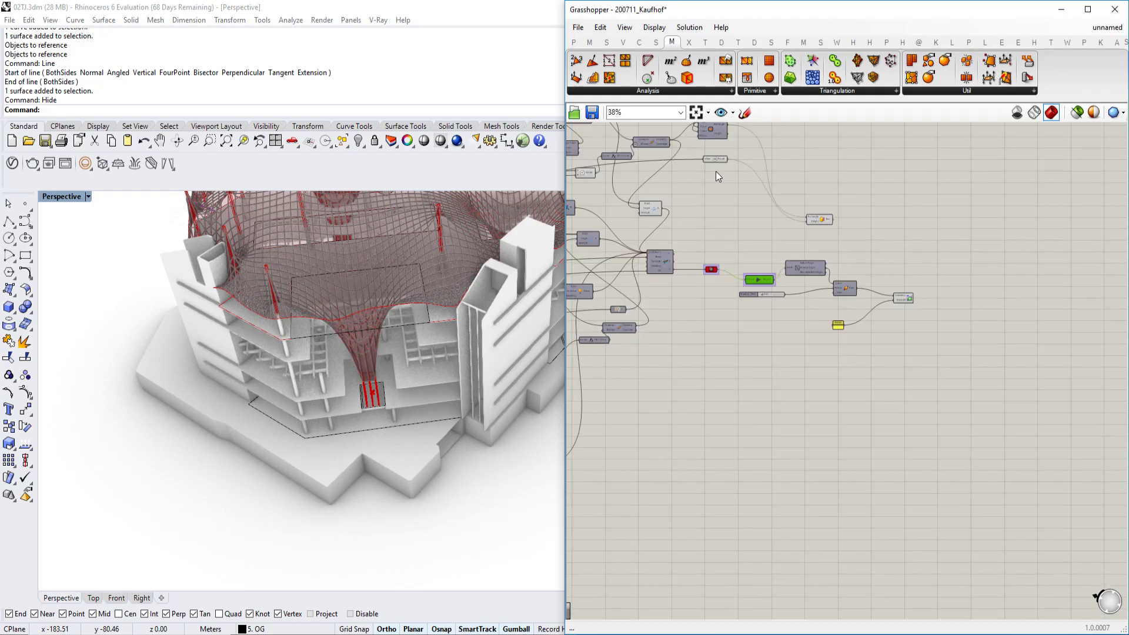
right_click(725, 194)
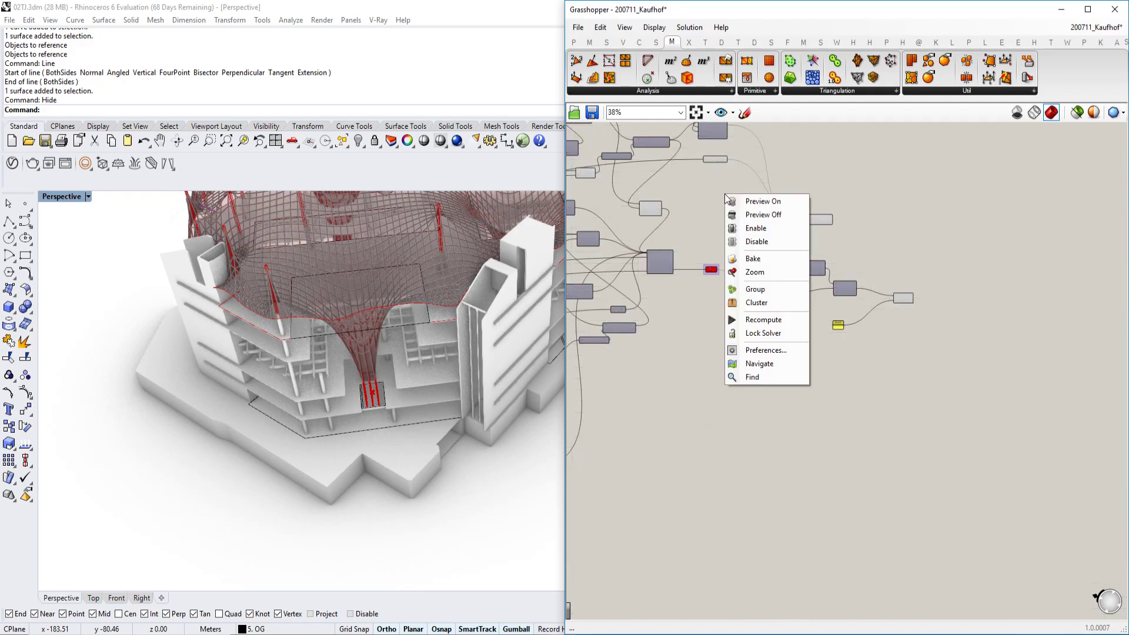
left_click(763, 333)
Step: Examine how the reference definition passes Surface Split fragments through List Item into Mesh Brep and its custom settings
scroll(876, 275, "up", 3)
scroll(870, 271, "down", 1)
right_click_drag(815, 268, 979, 250)
scroll(877, 244, "up", 3)
right_click_drag(877, 244, 1039, 402)
right_click_drag(794, 185, 908, 224)
scroll(880, 263, "up", 1)
scroll(826, 209, "down", 2)
scroll(968, 256, "up", 2)
right_click_drag(939, 276, 827, 293)
Step: Return to the unnamed definition and unlock the solver
left_click(1095, 27)
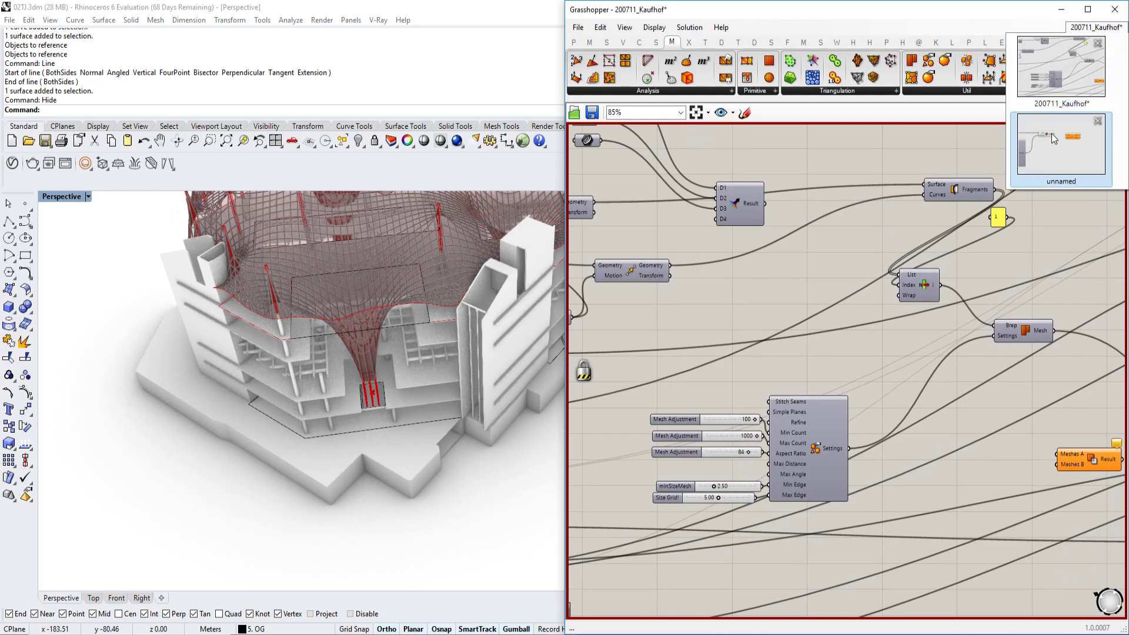
left_click(1054, 140)
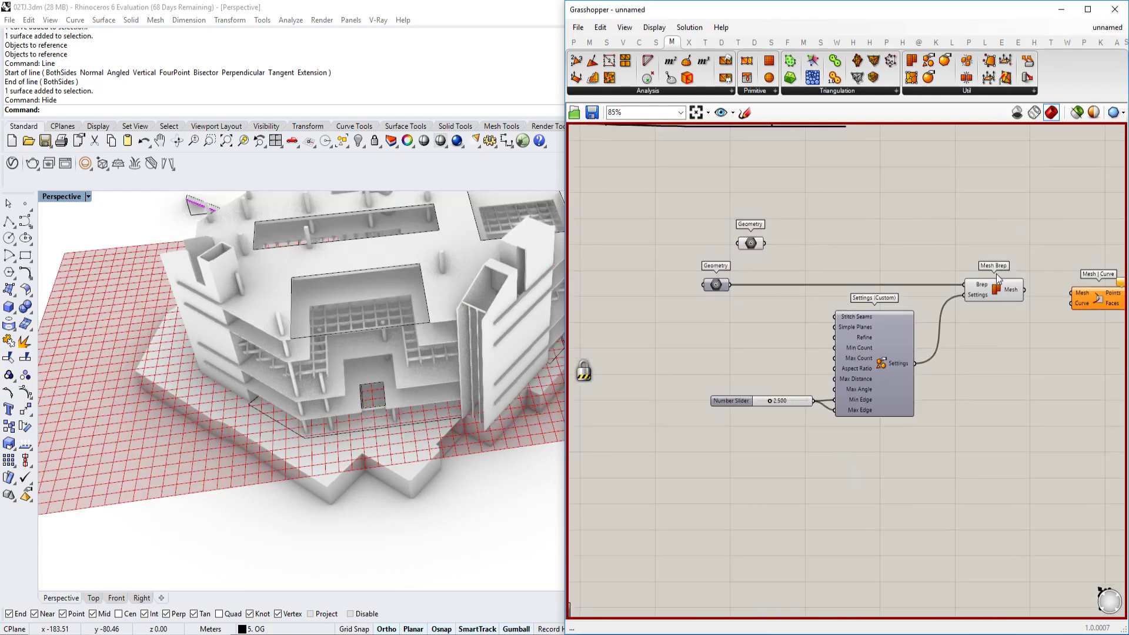
right_click(896, 172)
left_click(919, 319)
scroll(866, 293, "up", 1)
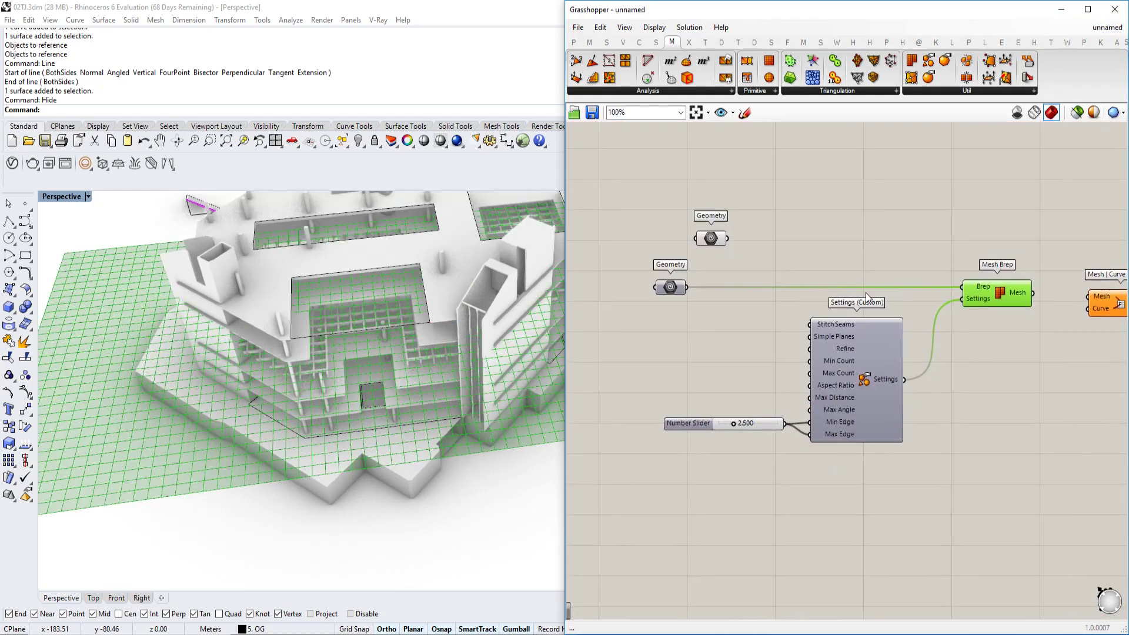
Step: Add a Surface Split component to the canvas beside the upper Geometry container
left_click_drag(669, 288, 664, 282)
left_click(743, 249)
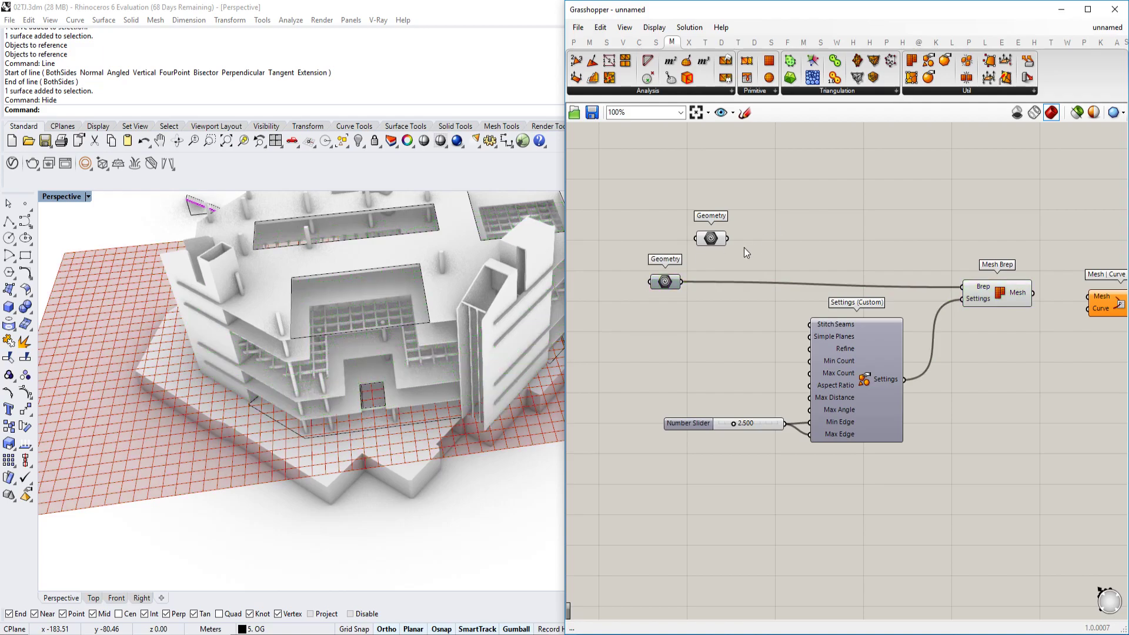
double_click(802, 215)
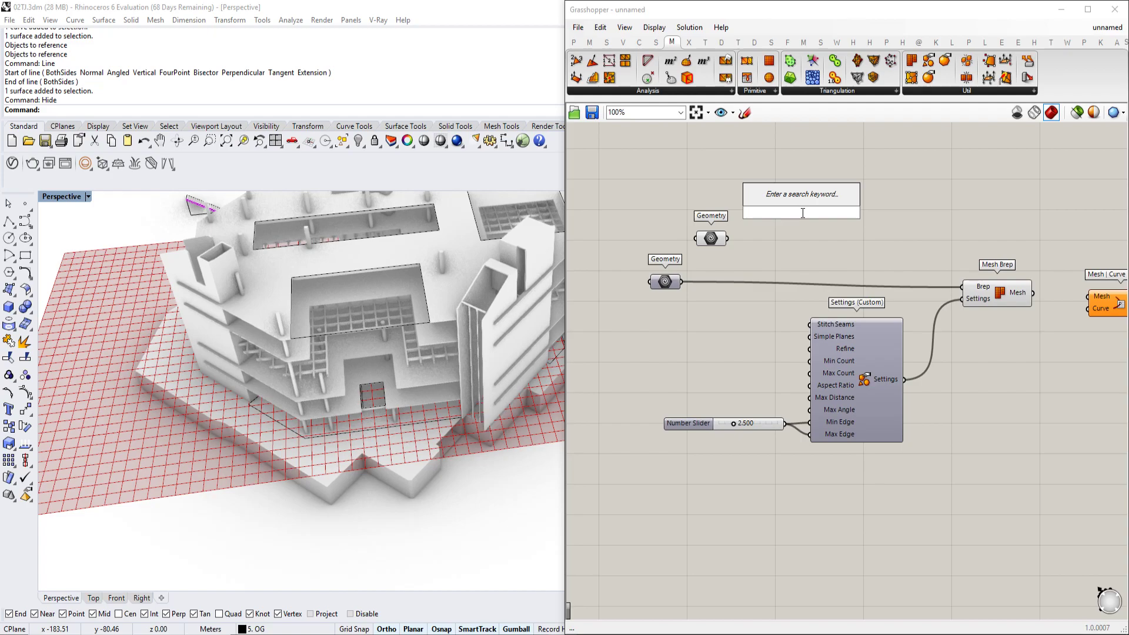
type("surface split")
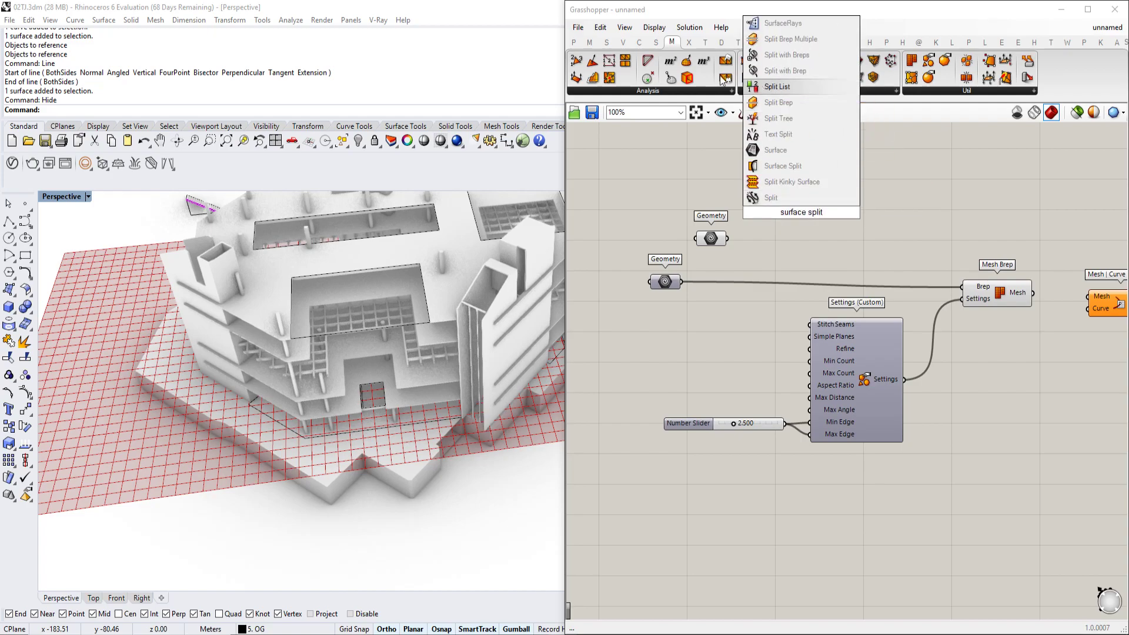
left_click(657, 43)
left_click(659, 92)
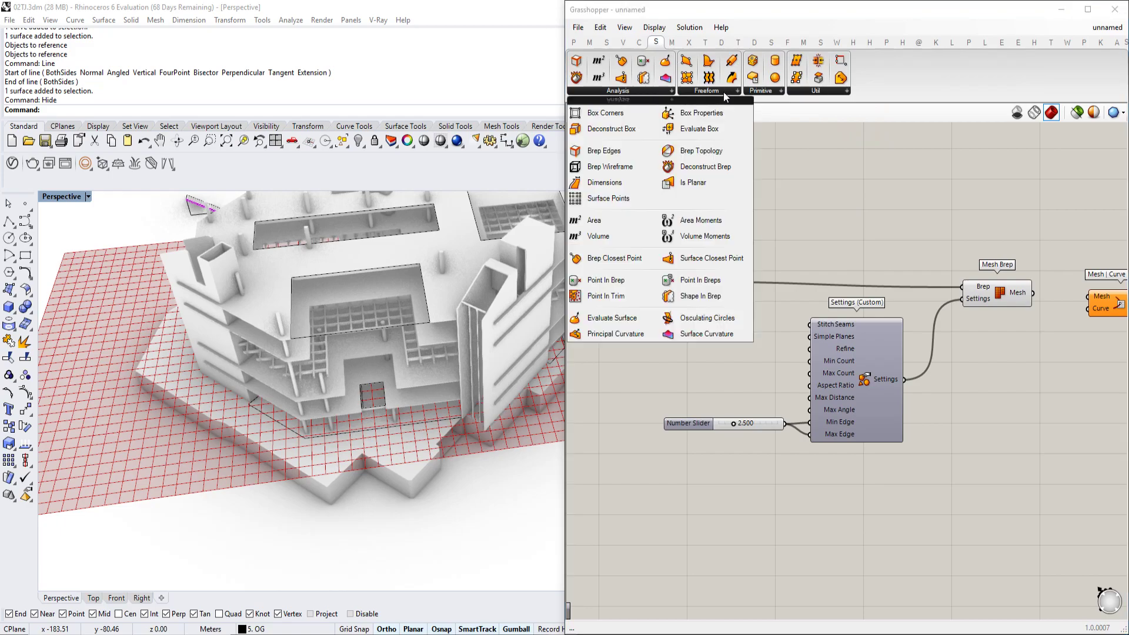
left_click(761, 92)
scroll(703, 49, "down", 2)
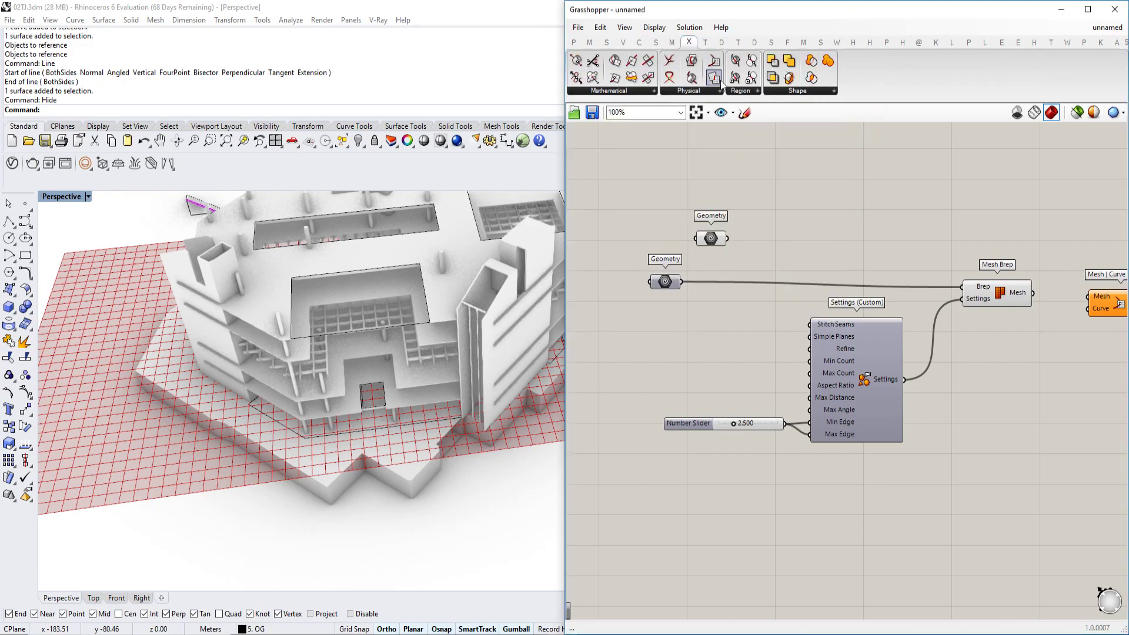
left_click(794, 93)
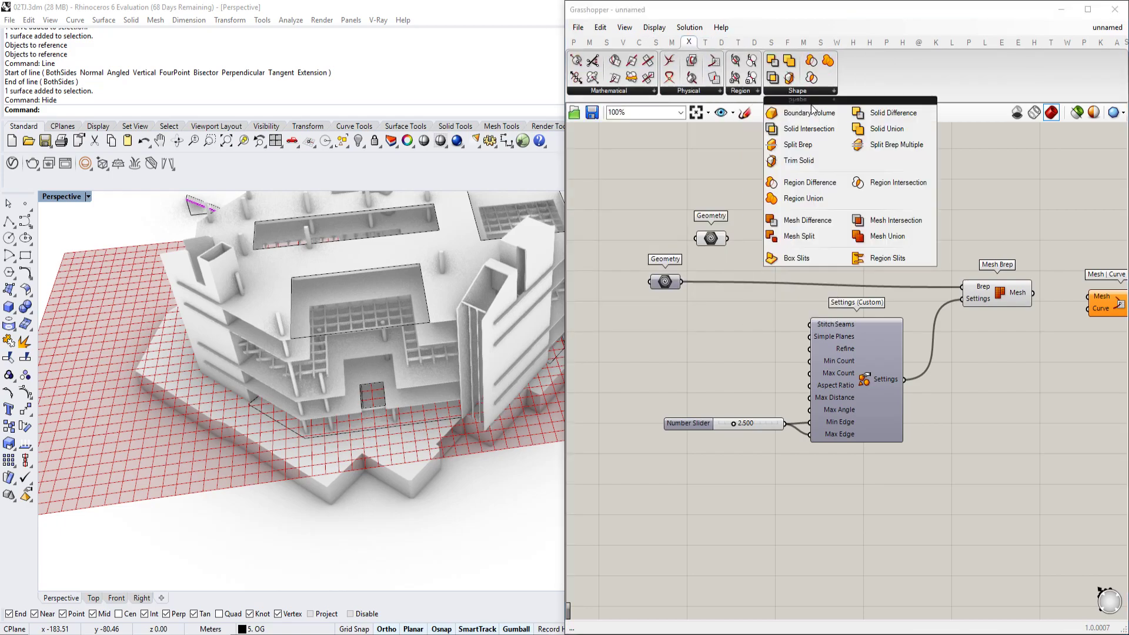
left_click(755, 93)
left_click(694, 92)
left_click(742, 215)
left_click(809, 198)
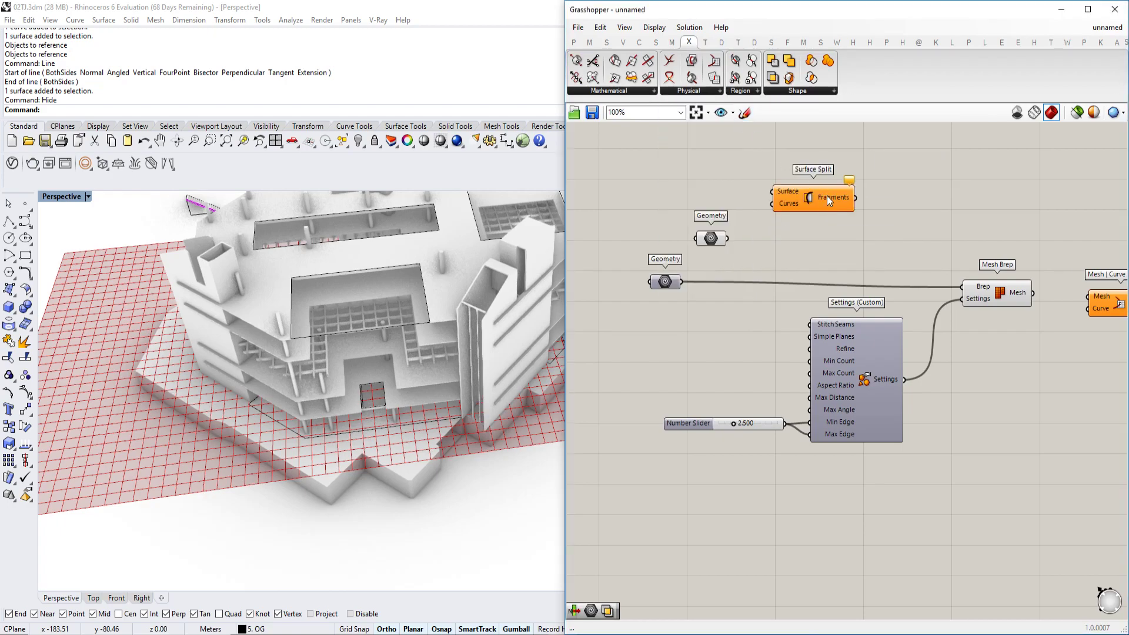
Step: Connect the ground surface geometry to Surface Split's Surface input and the building outline geometry to its Curves input
scroll(770, 141, "up", 3)
scroll(770, 212, "down", 3)
left_click_drag(679, 302, 716, 212)
right_click_drag(411, 410, 379, 356, "shift")
left_click(835, 219)
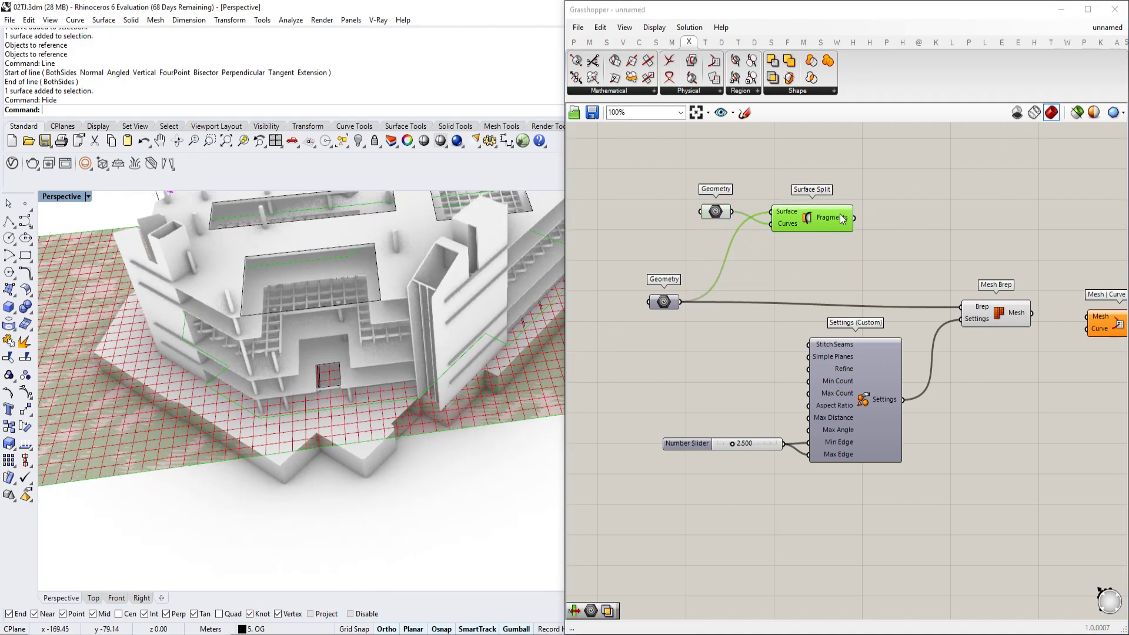
mouse_move(842, 219)
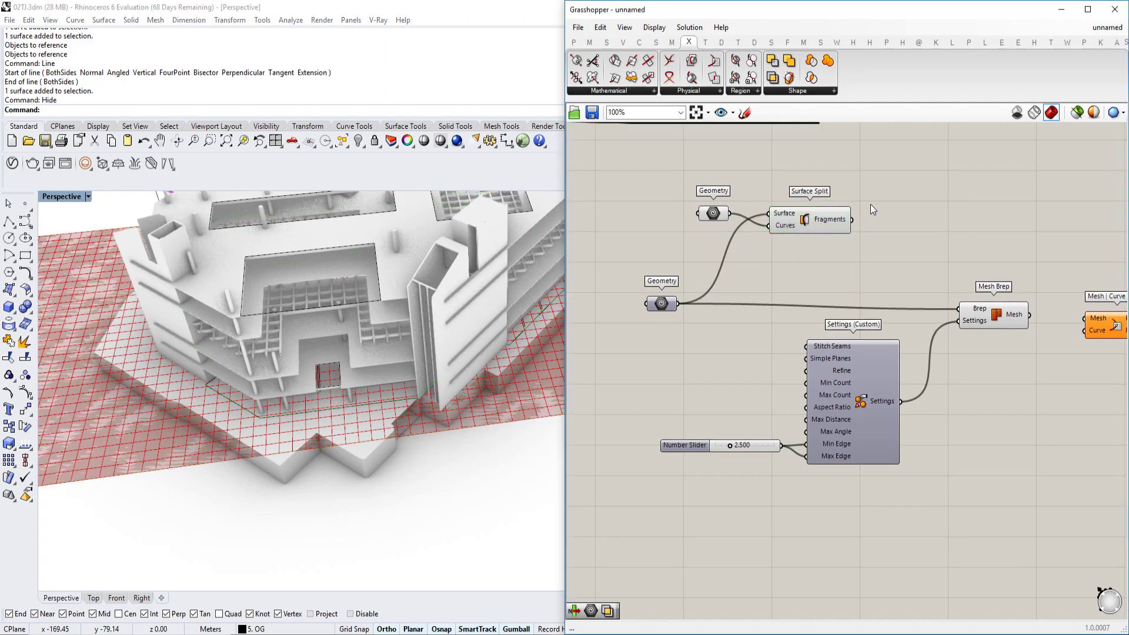
Step: Add a List Item component and feed the Surface Split fragments into its List input
double_click(908, 194)
type("list item")
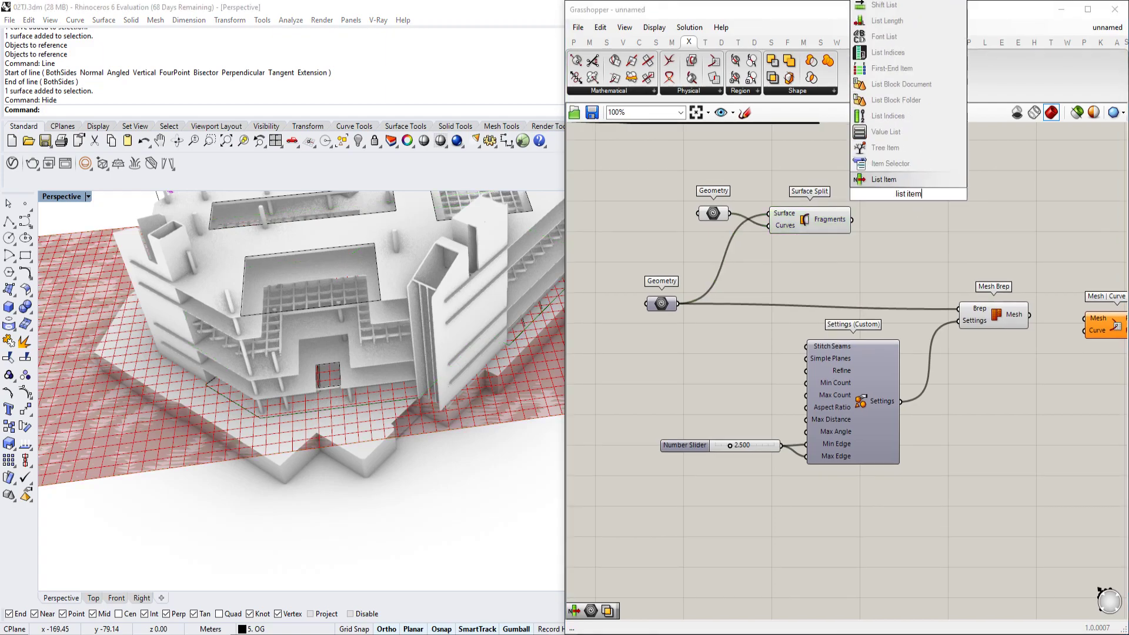
key("Return")
mouse_move(909, 191)
left_mouse_down()
mouse_move(939, 189)
mouse_move(912, 175)
left_mouse_up()
Step: Create a number slider with the value 1 and connect it to List Item's Index input
double_click(798, 171)
type("1")
key("Return")
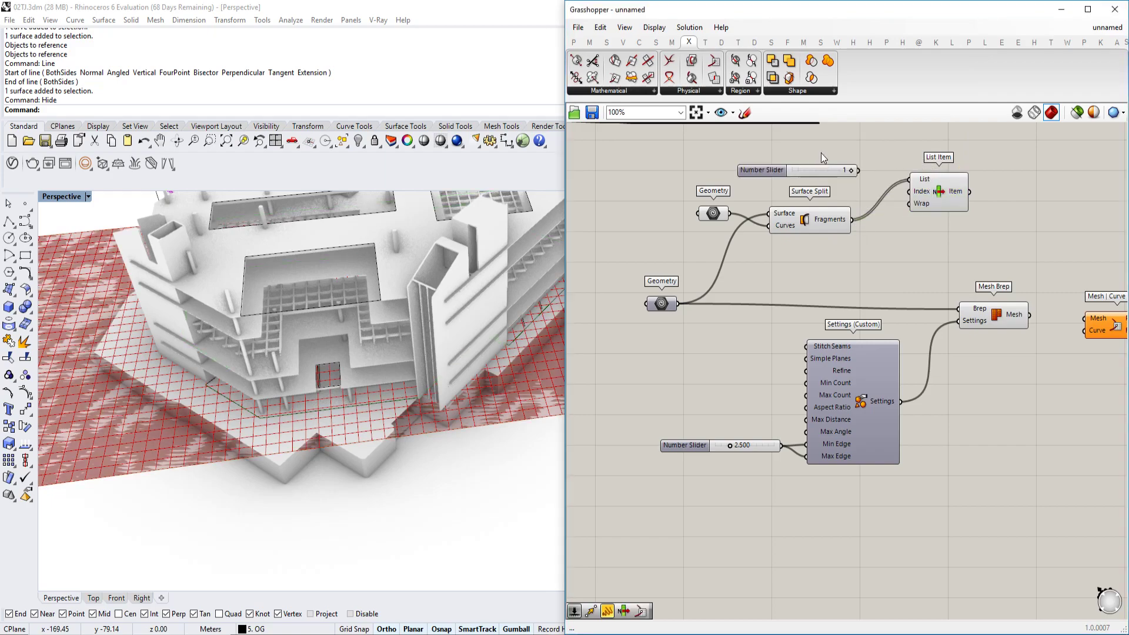
left_click(943, 199)
scroll(908, 195, "up", 2)
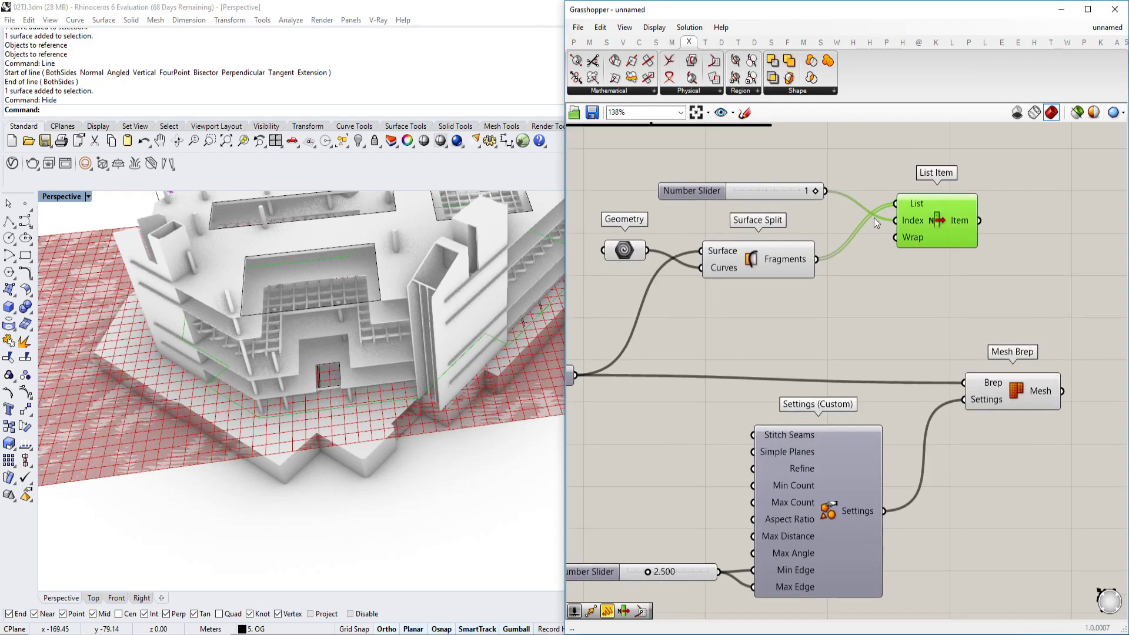
Step: Try the other split fragment by lowering the List Item index, and restore the index to 1
left_click_drag(816, 192, 738, 191)
scroll(372, 337, "down", 2)
right_click_drag(302, 430, 391, 309, "shift")
scroll(372, 337, "down", 3)
scroll(378, 305, "up", 3)
left_click_drag(733, 189, 838, 190)
Step: Move Mesh Brep aside and connect List Item's output to its Brep input in place of the whole ground surface
right_click_drag(946, 224, 854, 181)
left_click_drag(937, 333, 1045, 277)
right_click_drag(908, 145, 869, 174)
left_click(869, 174)
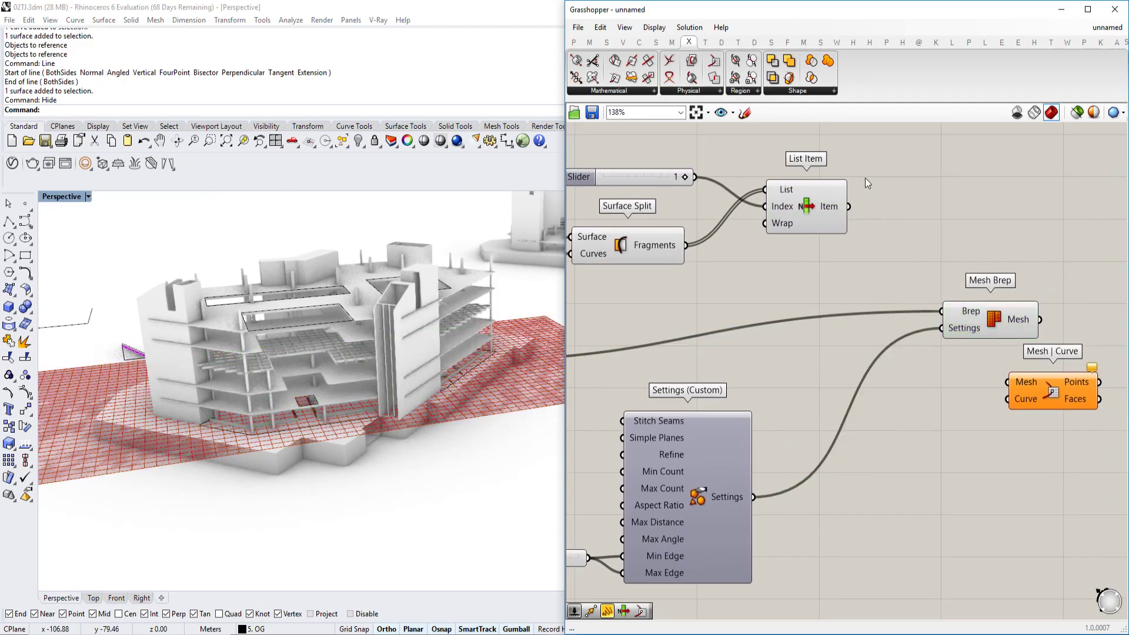
left_click_drag(847, 208, 964, 312)
left_click(978, 327)
Step: Duplicate the 2.500 slider so that Min Edge and Max Edge each have their own slider
scroll(326, 358, "down", 2)
right_click_drag(327, 358, 265, 424)
scroll(287, 405, "up", 3)
scroll(348, 378, "down", 4)
scroll(357, 427, "up", 6)
scroll(265, 425, "down", 3)
right_click_drag(756, 496, 852, 402)
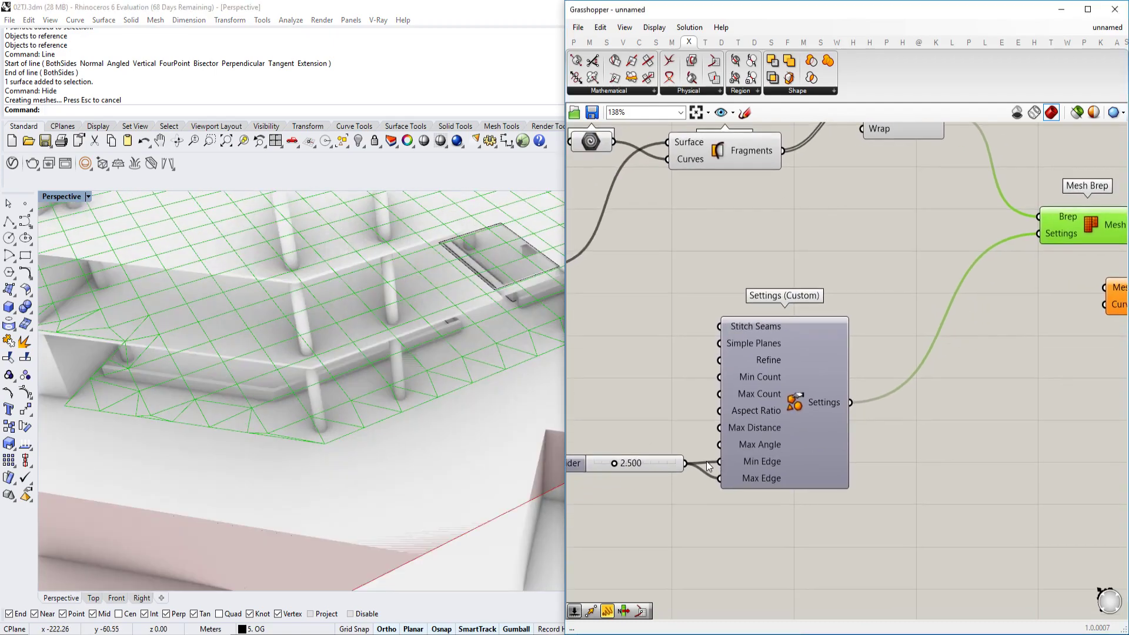
mouse_move(651, 465)
left_mouse_down()
mouse_move(644, 478)
mouse_move(645, 451)
mouse_move(643, 484)
mouse_move(646, 447)
left_mouse_up()
key("ctrl+c")
key("ctrl+v")
Step: Set the Min Edge slider to 0.693 to refine the mesh along the outline
right_click_drag(364, 427, 355, 440)
scroll(397, 393, "up", 3)
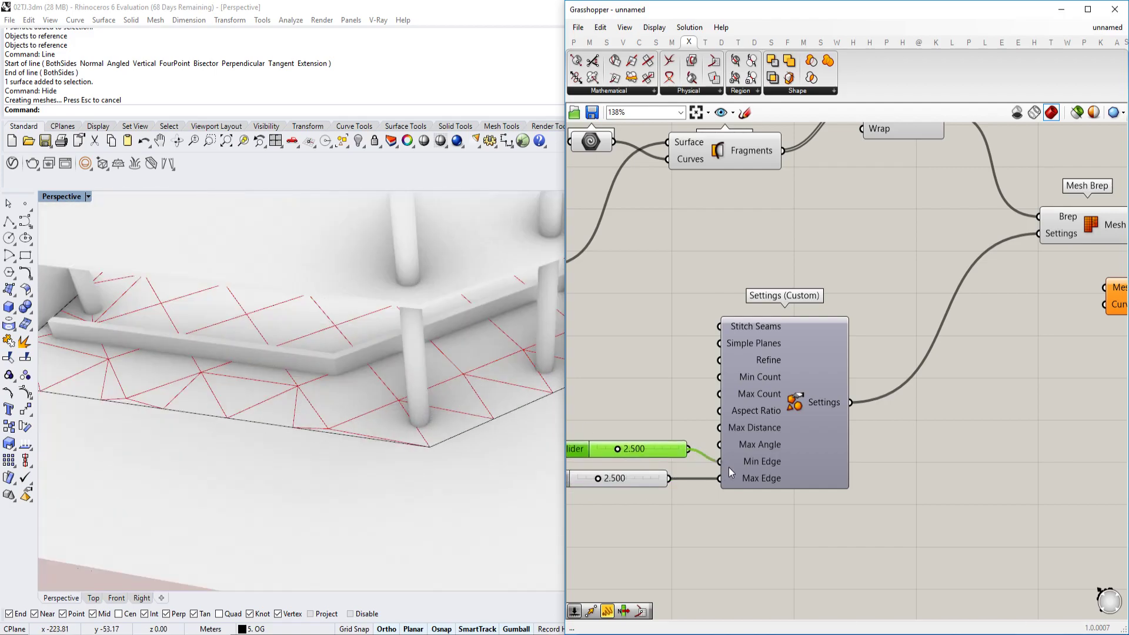
right_click_drag(730, 472, 760, 457)
mouse_move(652, 433)
left_mouse_down()
mouse_move(638, 434)
mouse_move(671, 435)
mouse_move(634, 435)
left_mouse_up()
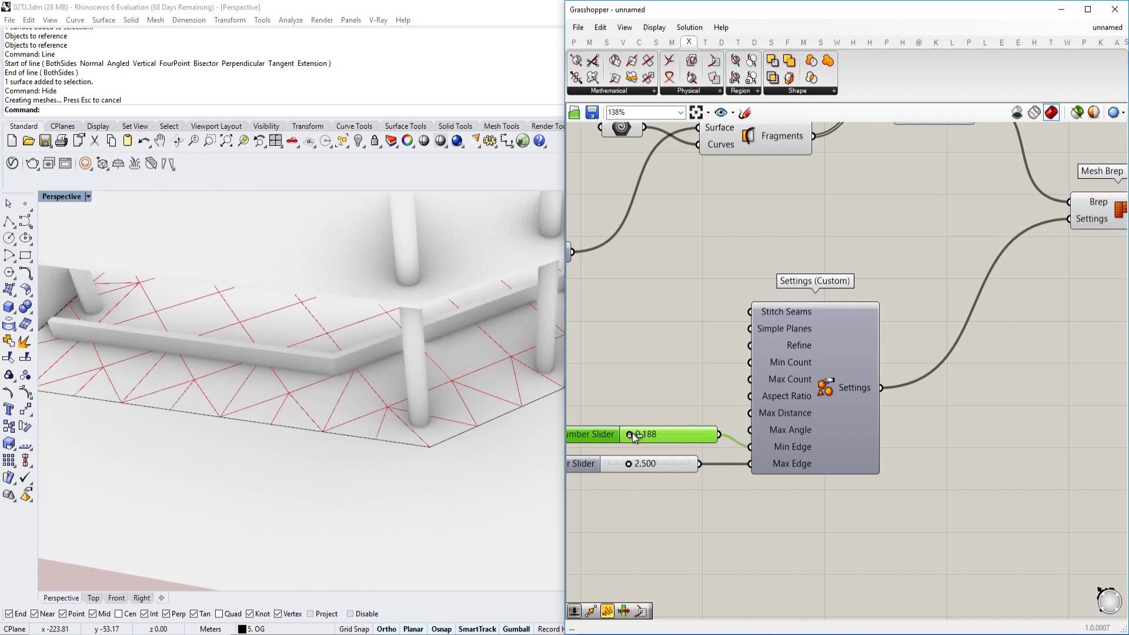
left_click_drag(699, 432, 688, 437)
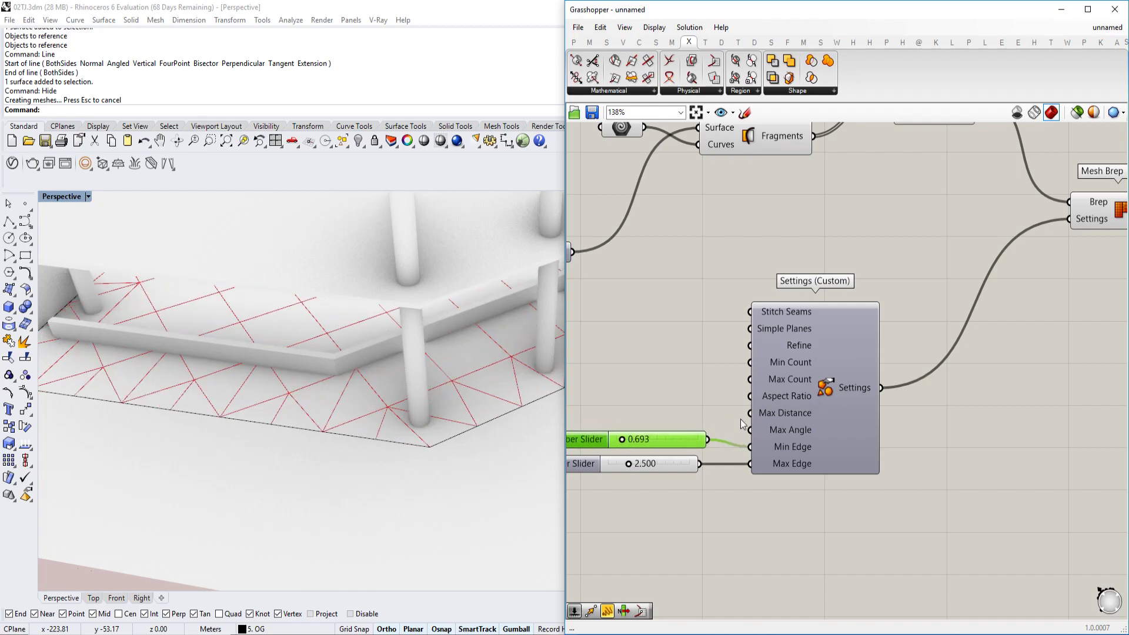
Step: Examine how the refined ground mesh follows the building outline
scroll(735, 425, "down", 4)
right_click_drag(739, 424, 665, 450)
left_click(853, 352)
left_click(847, 349)
scroll(537, 371, "down", 5)
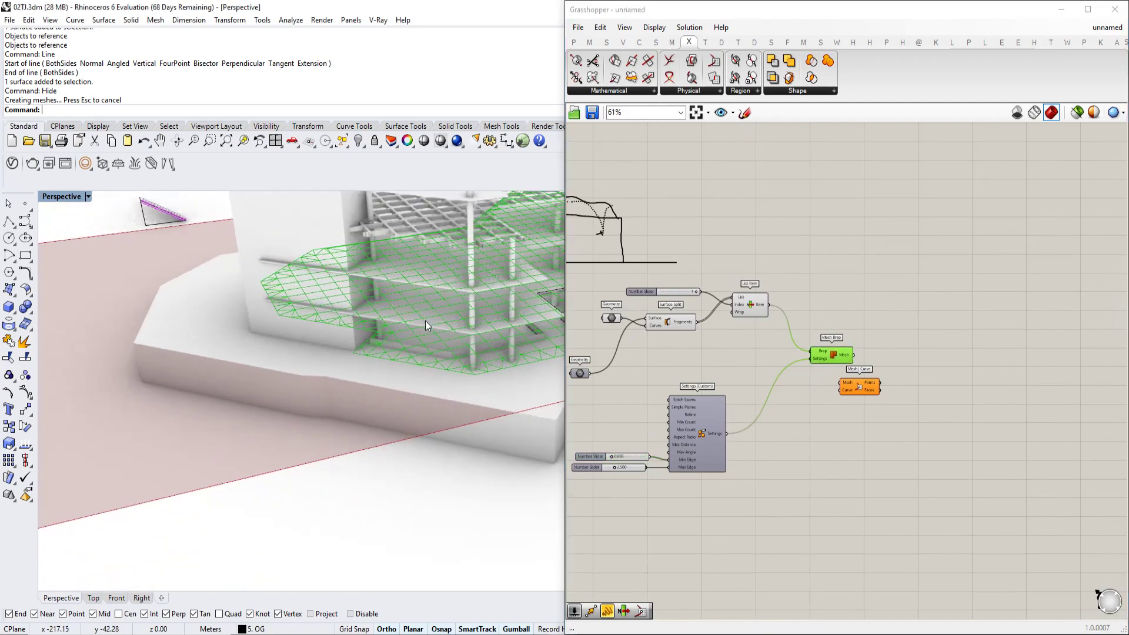
right_click_drag(425, 320, 438, 327)
scroll(449, 334, "up", 3)
left_click(934, 290)
Step: Draw a vertical line about 24.75 m long from the ground outline's corner to the roof slab corner above
right_click_drag(389, 382, 368, 395)
type("line")
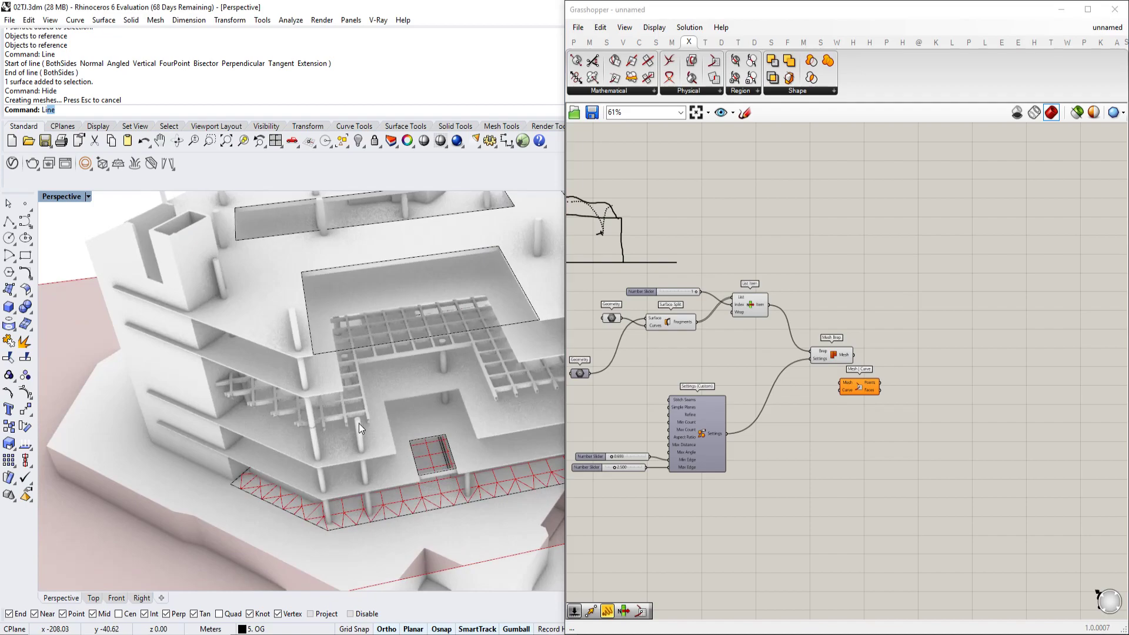
scroll(321, 534, "up", 4)
key("Return")
left_click(326, 527)
right_click_drag(291, 301, 269, 340)
scroll(275, 322, "down", 2)
scroll(260, 297, "up", 3)
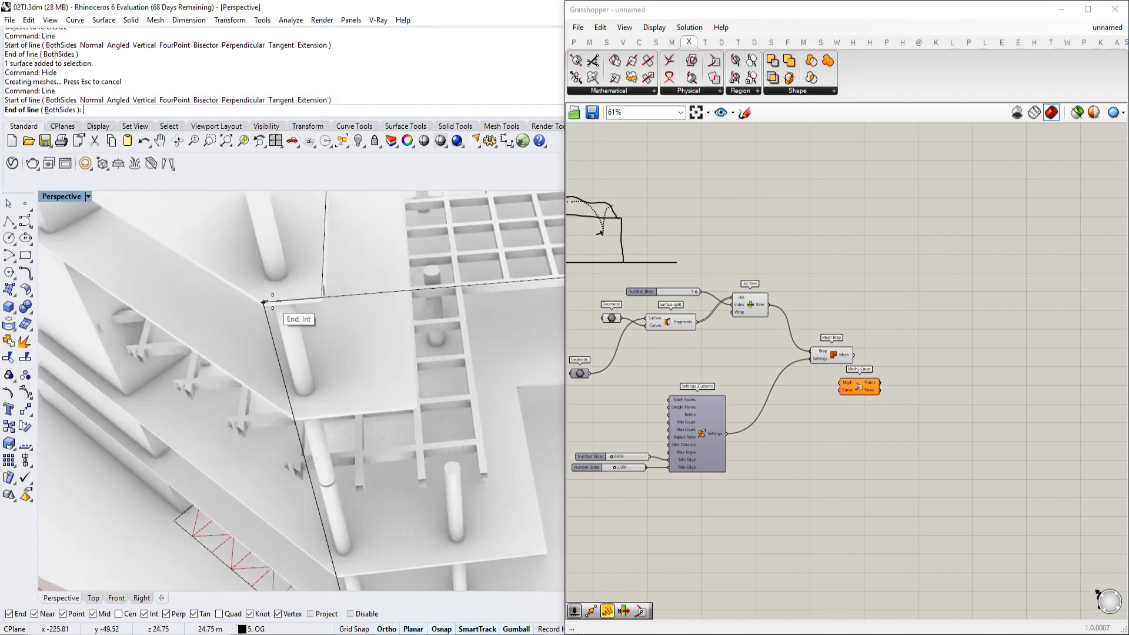
left_click(262, 304)
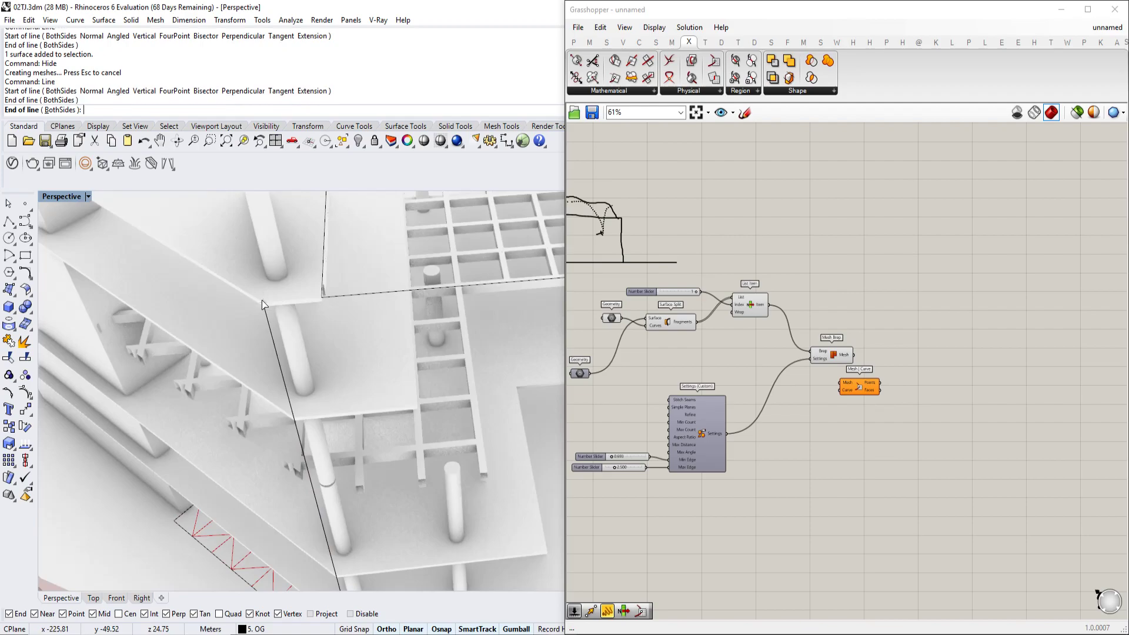
Step: Add a Geometry container below the mesh settings and assign the new vertical line to it
scroll(273, 341, "down", 5)
right_click_drag(376, 453, 374, 405, "shift")
scroll(336, 451, "up", 5)
scroll(337, 453, "down", 4)
right_click_drag(771, 526, 770, 467)
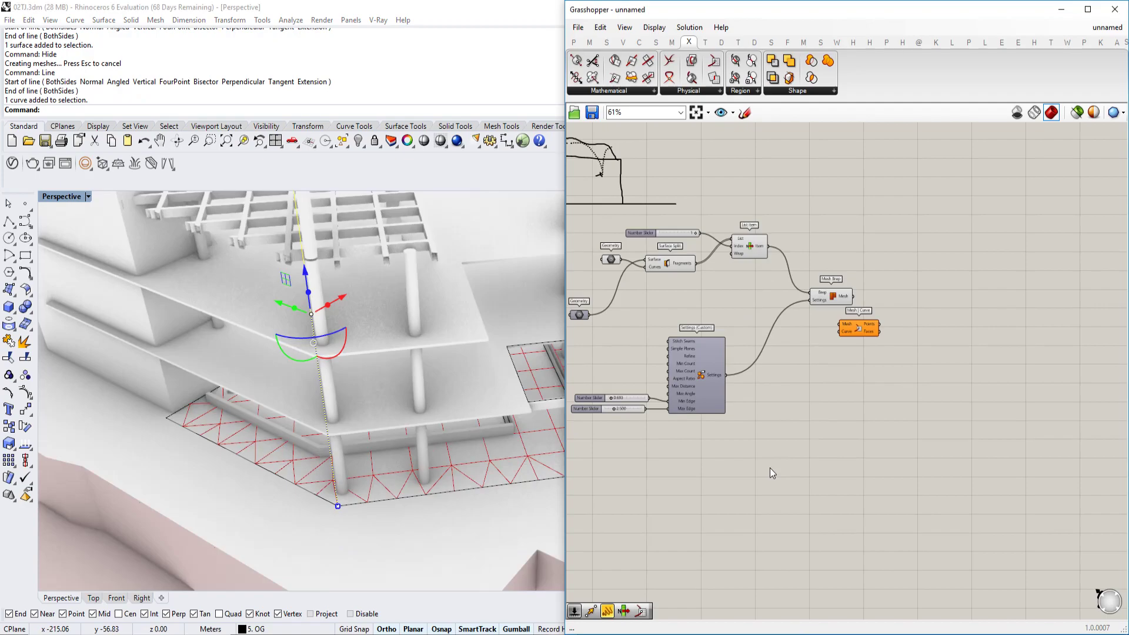
double_click(770, 468)
type("geo")
left_click(762, 405)
right_click(768, 468)
left_click(835, 539)
Step: Add a curve Length component beside the vertical line's Geometry container
double_click(839, 472)
type("cirve")
key("BackSpace")
key("BackSpace")
key("BackSpace")
key("BackSpace")
type("urve len")
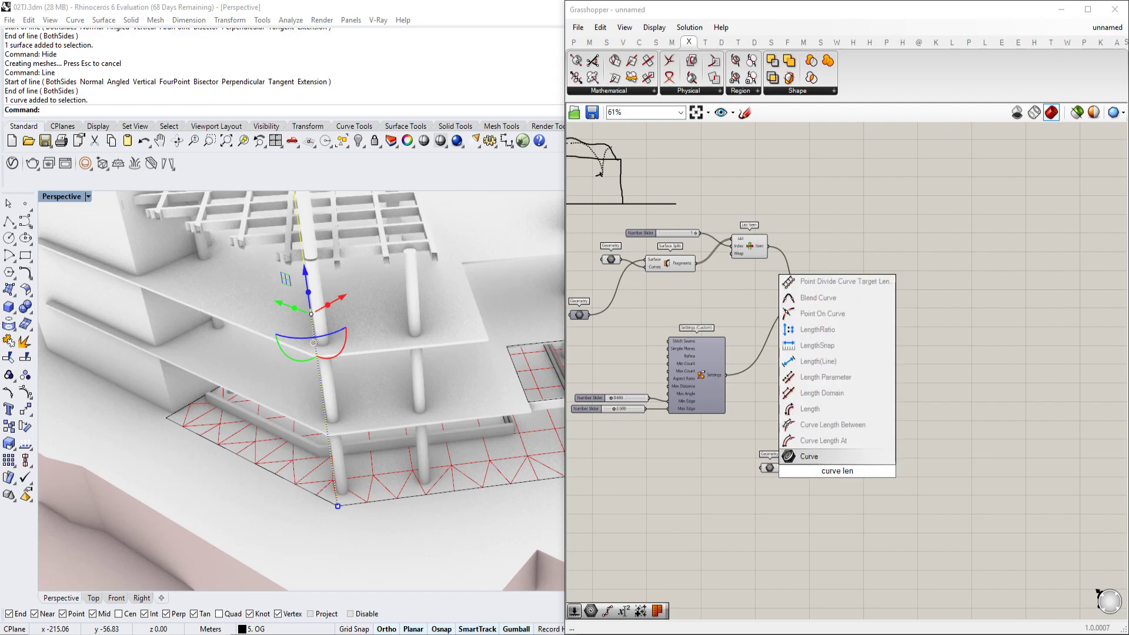
left_click(810, 409)
scroll(767, 464, "up", 3)
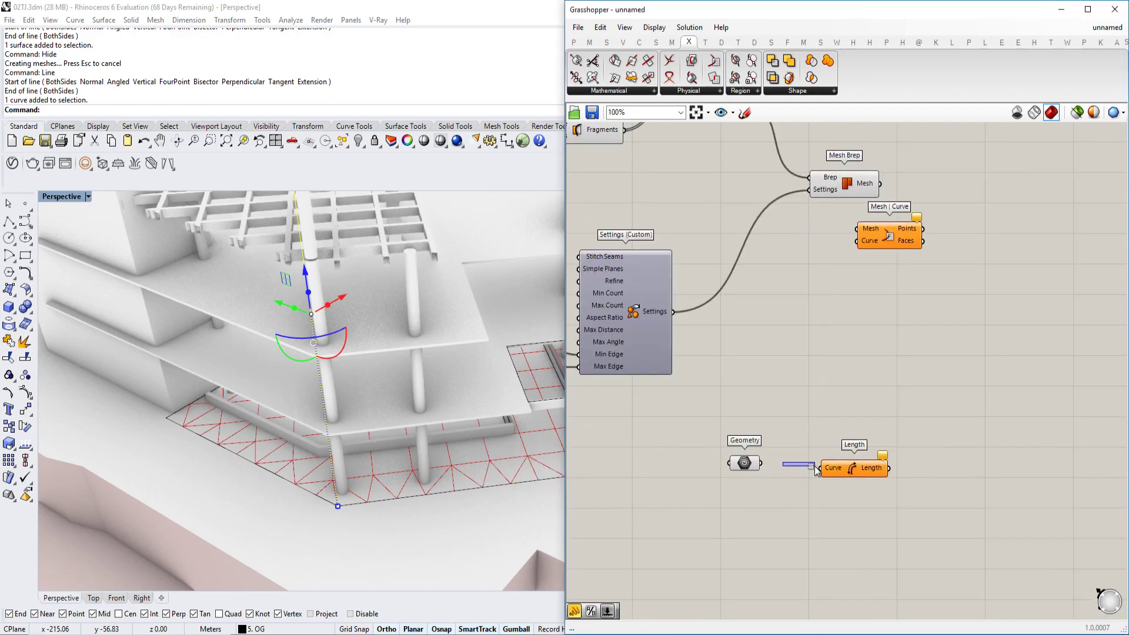
Step: Feed the vertical line's Geometry container into the Length component and show the length in a new Panel
left_click_drag(798, 465, 761, 463)
right_click_drag(959, 480, 919, 479)
double_click(918, 477)
type("/")
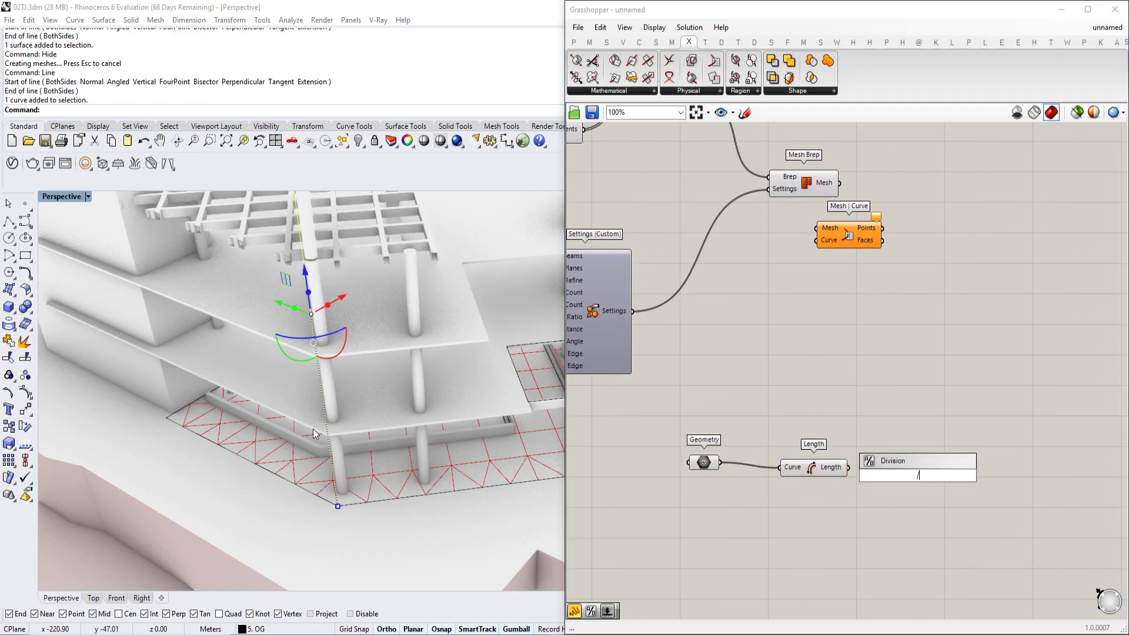
type("//")
key("Return")
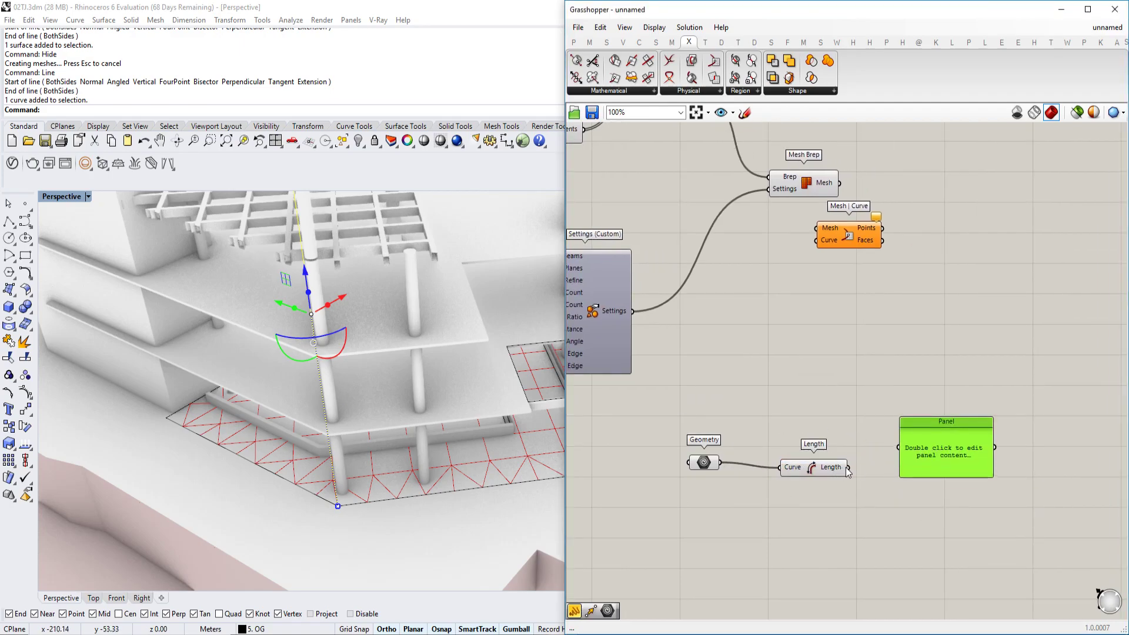
left_click_drag(925, 436, 926, 437)
right_click_drag(944, 464, 794, 446)
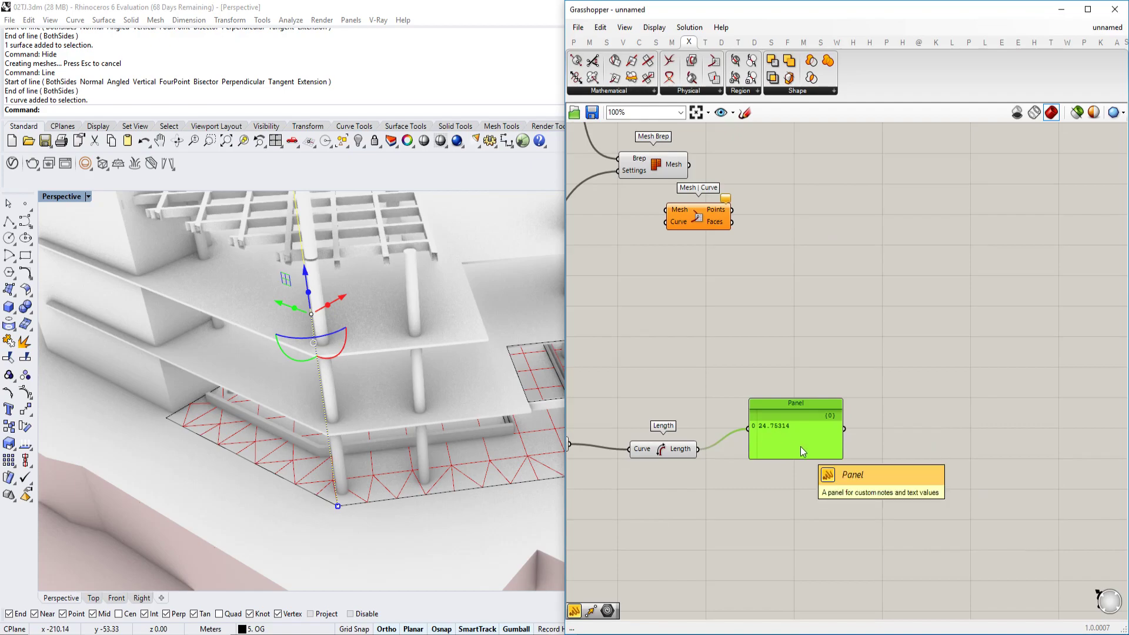
mouse_move(535, 634)
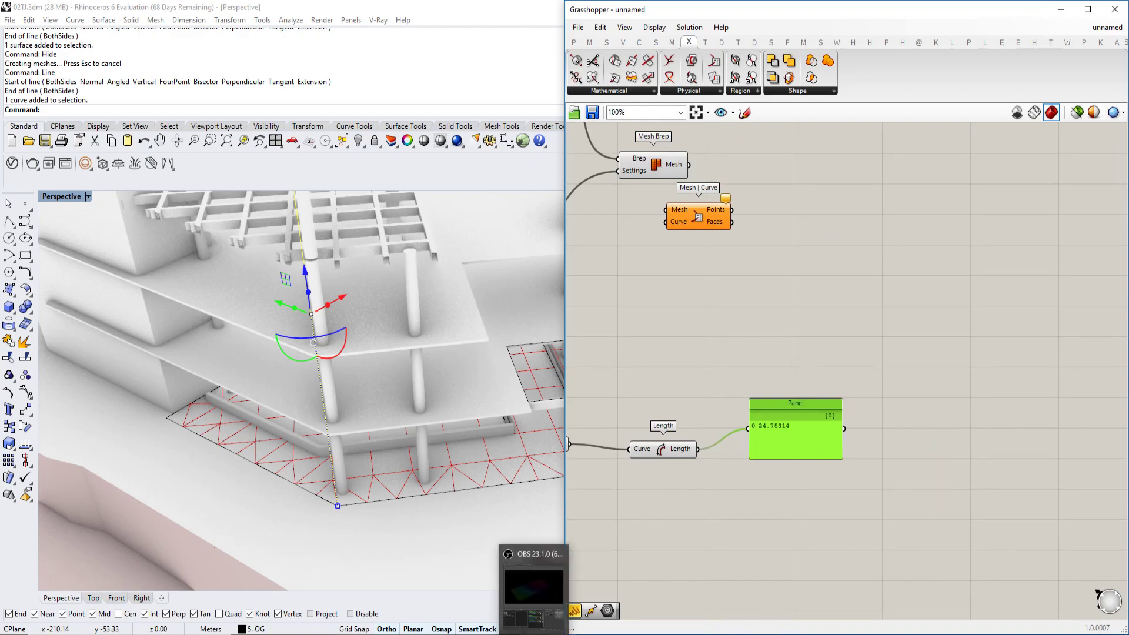
left_click(534, 614)
left_click(1061, 9)
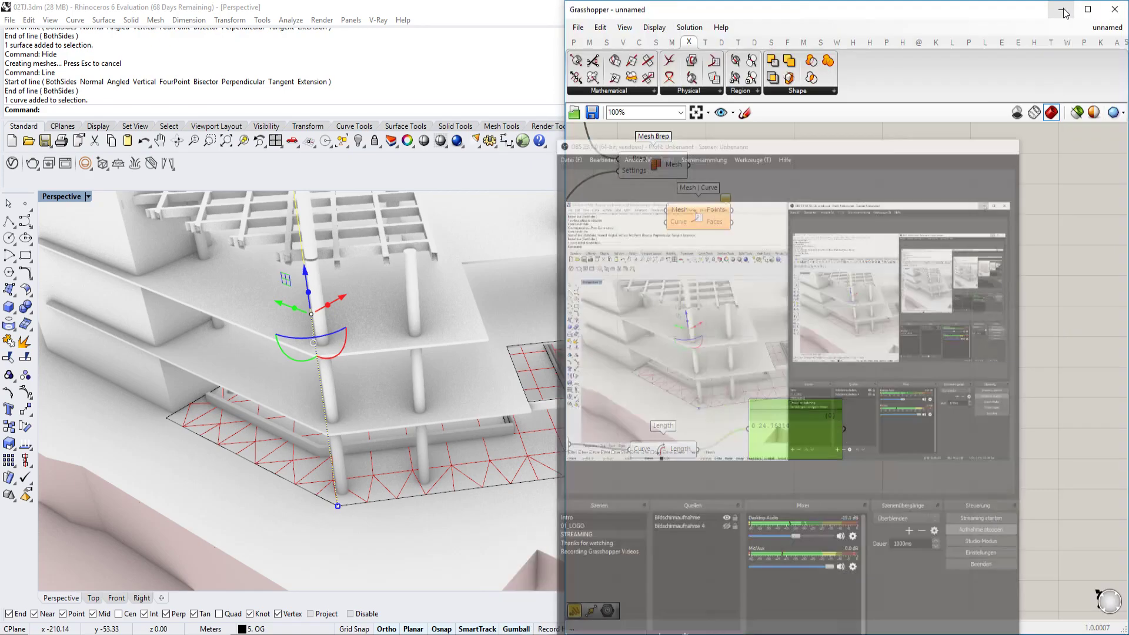
Step: Add a Move component between the mesh and length components, along with a Unit Z vector
left_click(838, 365)
double_click(838, 365)
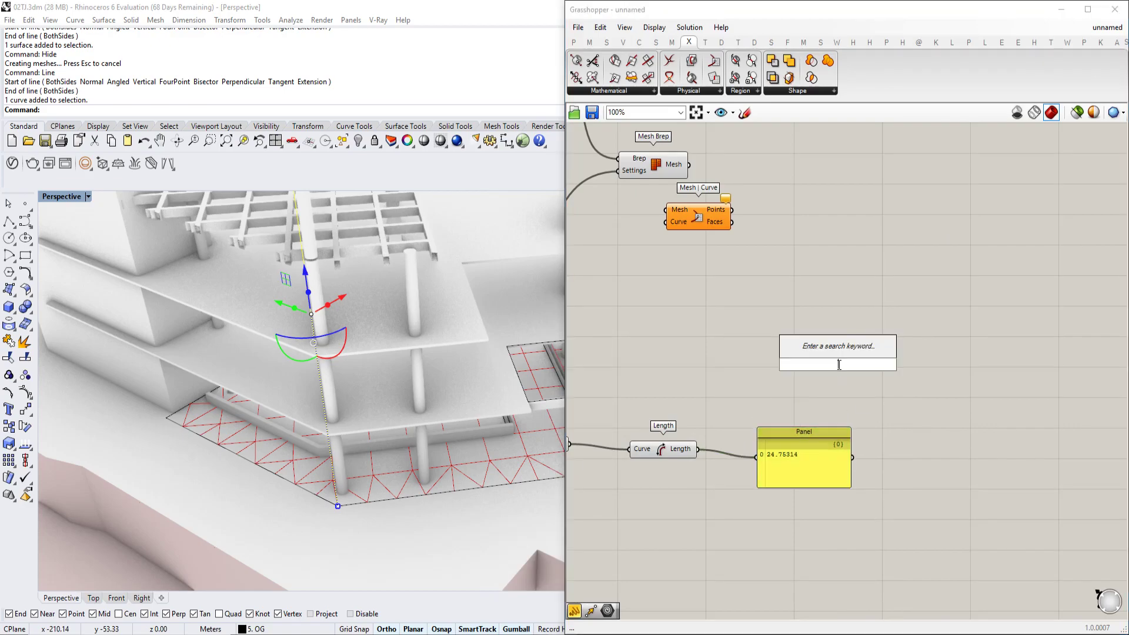
type("move")
left_click(841, 364)
scroll(870, 368, "down", 4)
left_click_drag(857, 366, 889, 339)
double_click(781, 354)
type("z")
left_click(781, 344)
Step: Raise the ground mesh to roof level by feeding the line's length through Unit Z into the Move component's Motion
scroll(786, 360, "up", 1)
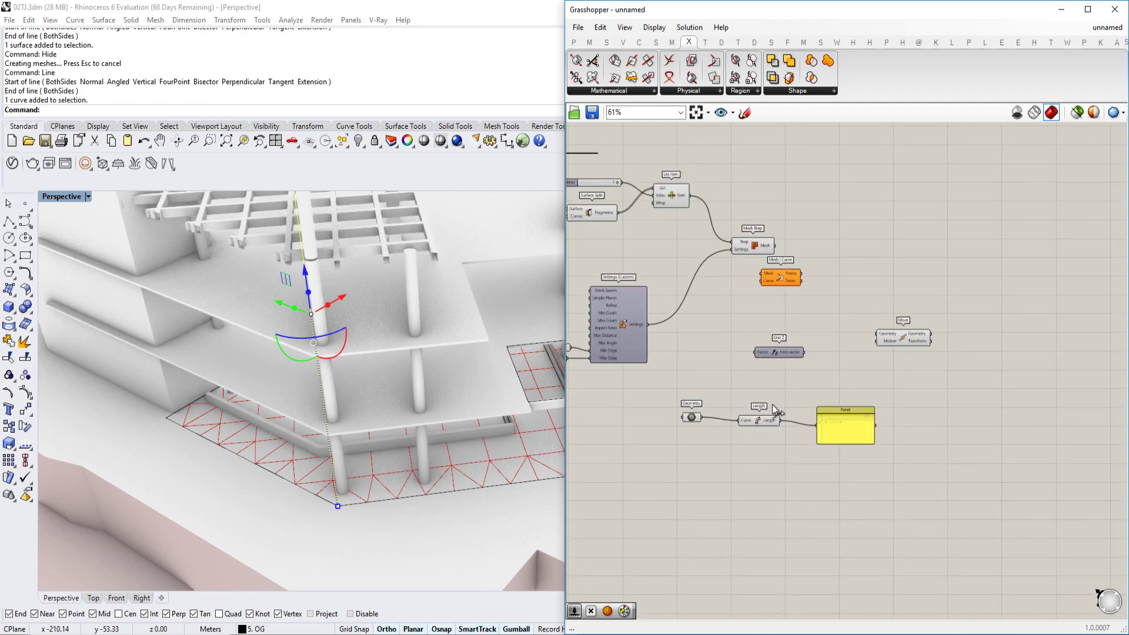
scroll(802, 351, "up", 2)
left_click_drag(803, 353, 763, 206)
scroll(364, 353, "down", 5)
right_click_drag(365, 329, 378, 412)
scroll(380, 337, "up", 5)
key("Escape")
left_click(965, 342)
left_click(967, 344)
right_click_drag(385, 348, 349, 330)
scroll(379, 321, "down", 4)
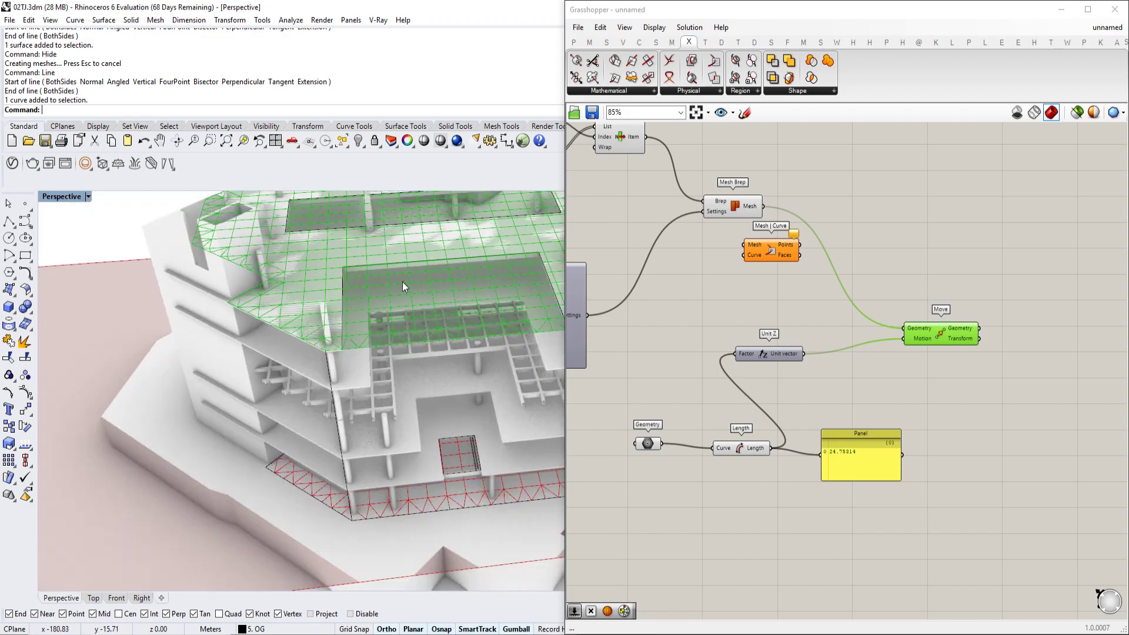
Step: Delete the unused Mesh | Curve component and the length Panel, and tidy the placement of the remaining components
right_click_drag(968, 353, 829, 387)
left_click_drag(823, 372, 844, 335)
left_click(658, 287)
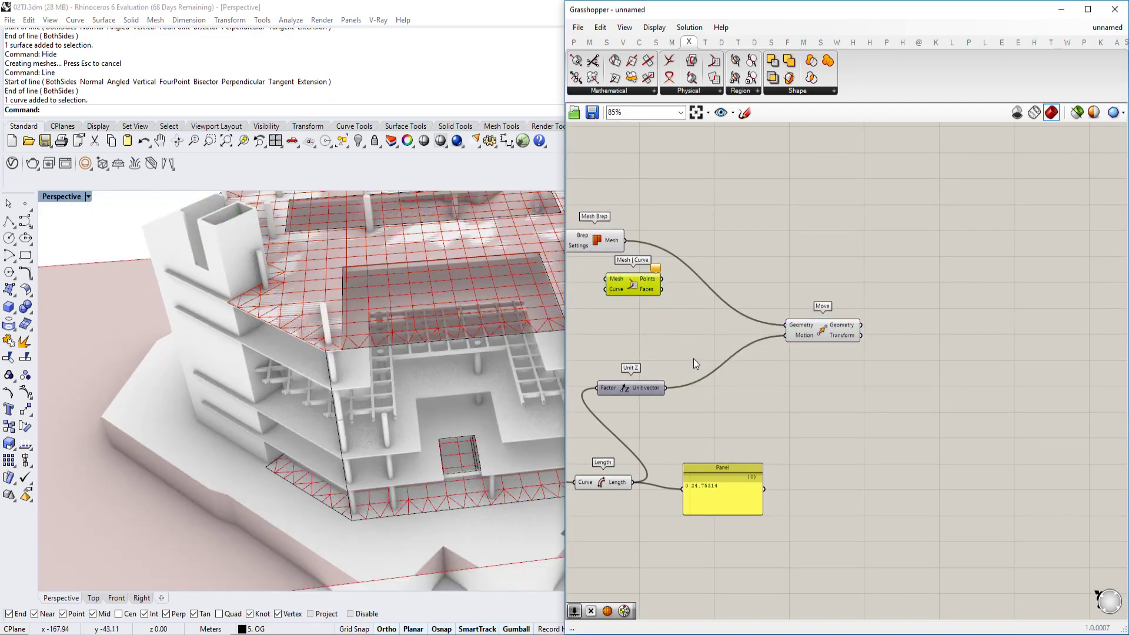
right_click_drag(692, 356, 739, 328)
key("Delete")
left_click(756, 442)
key("Delete")
right_click_drag(756, 441, 884, 398)
left_click_drag(795, 430, 687, 386)
right_click_drag(895, 343, 722, 394)
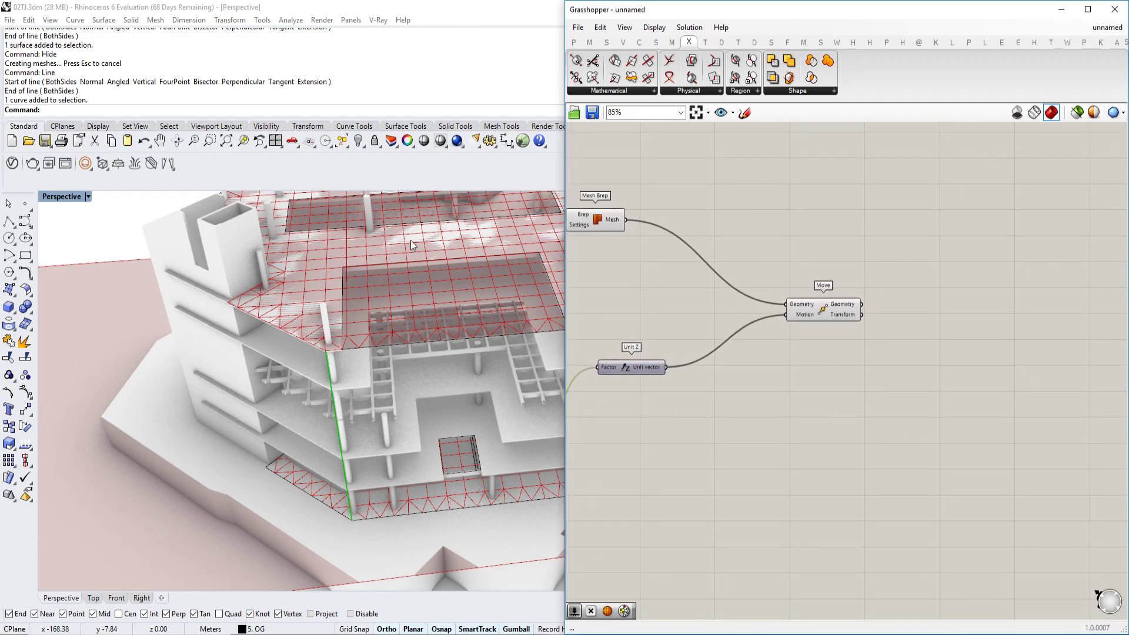
Step: Mark both ends of the roof line in the section sketch with red crosses
scroll(430, 266, "down", 8)
scroll(429, 266, "up", 7)
right_click_drag(430, 265, 382, 338)
scroll(383, 338, "down", 2)
scroll(670, 352, "down", 4)
right_click_drag(618, 265, 805, 336)
scroll(693, 227, "up", 7)
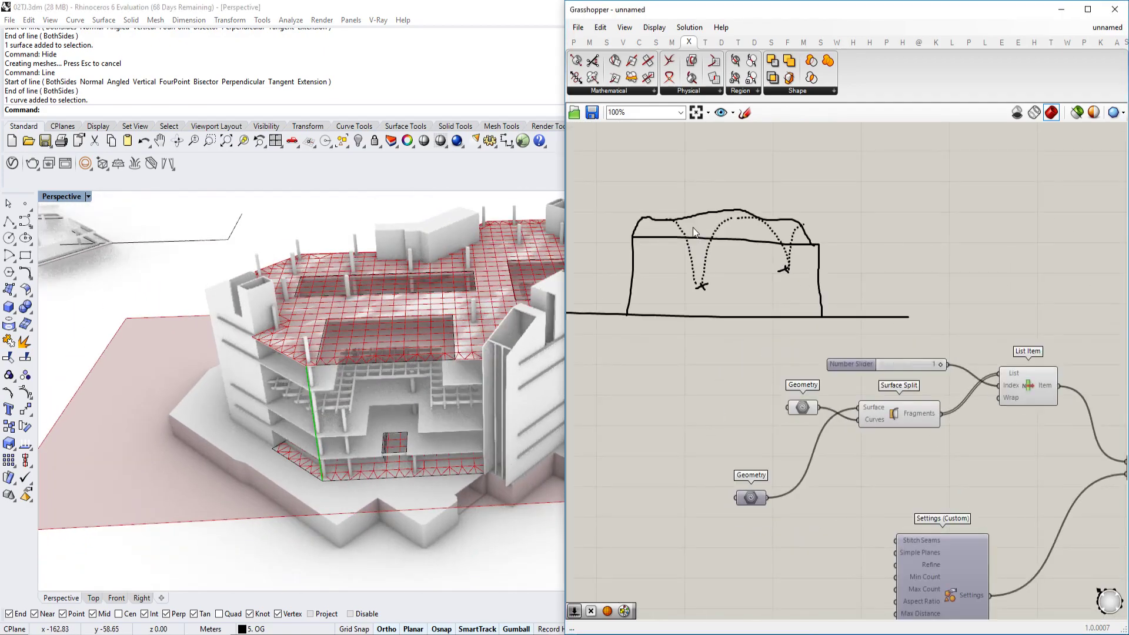
left_click(745, 112)
scroll(756, 267, "down", 1)
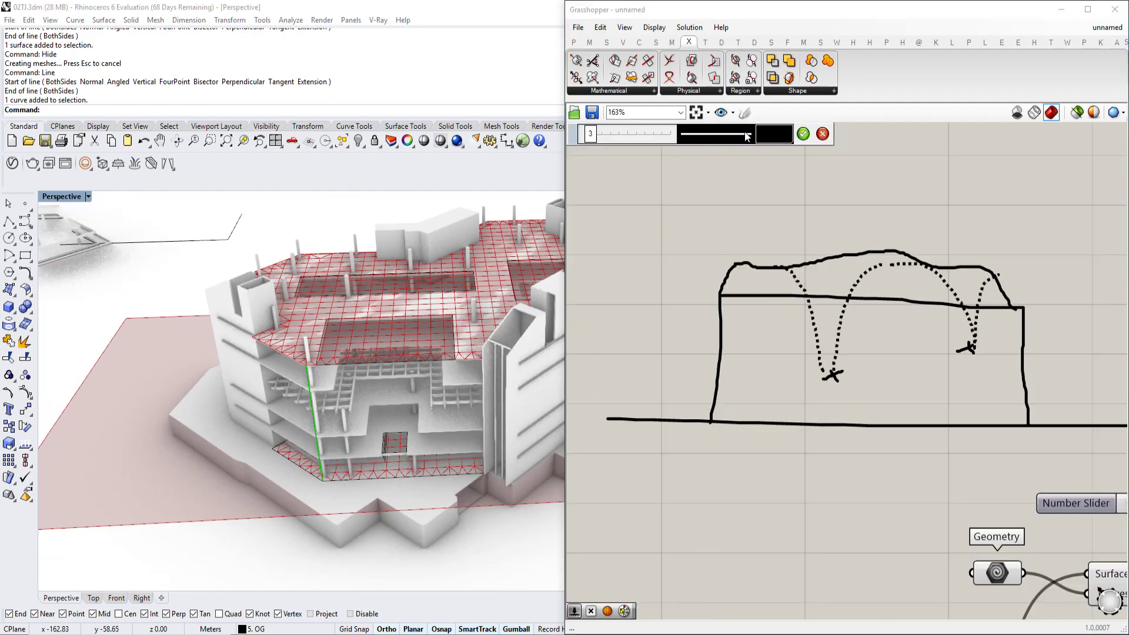
left_click(775, 135)
left_click(814, 205)
left_click(718, 293)
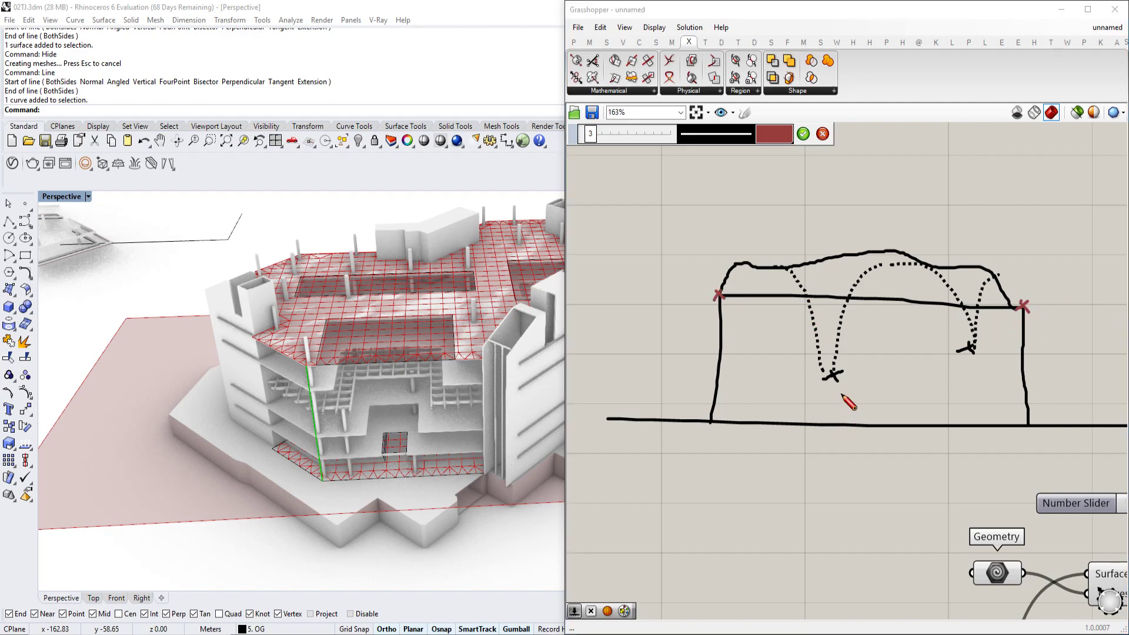
left_click(803, 134)
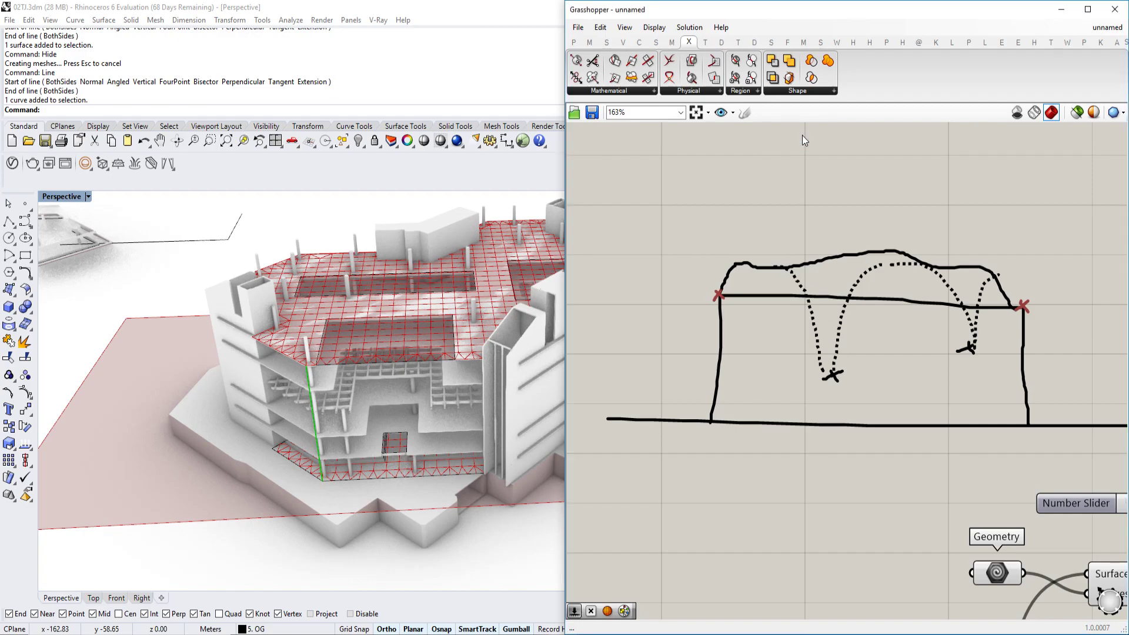
Step: Add a Mesh Edges component after Move and feed the raised mesh into it
scroll(580, 370, "down", 1)
right_click_drag(290, 432, 330, 397)
scroll(330, 396, "up", 5)
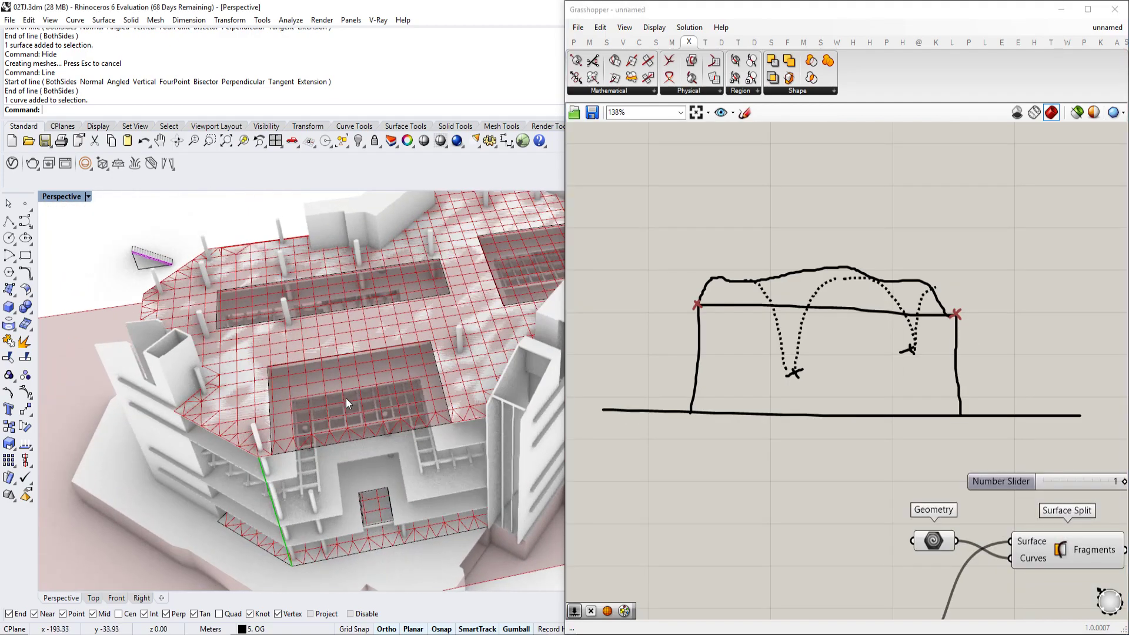
scroll(764, 367, "down", 5)
right_click_drag(897, 382, 694, 308)
right_click_drag(1046, 410, 862, 340)
scroll(968, 434, "up", 4)
double_click(928, 428)
type("mesh edges")
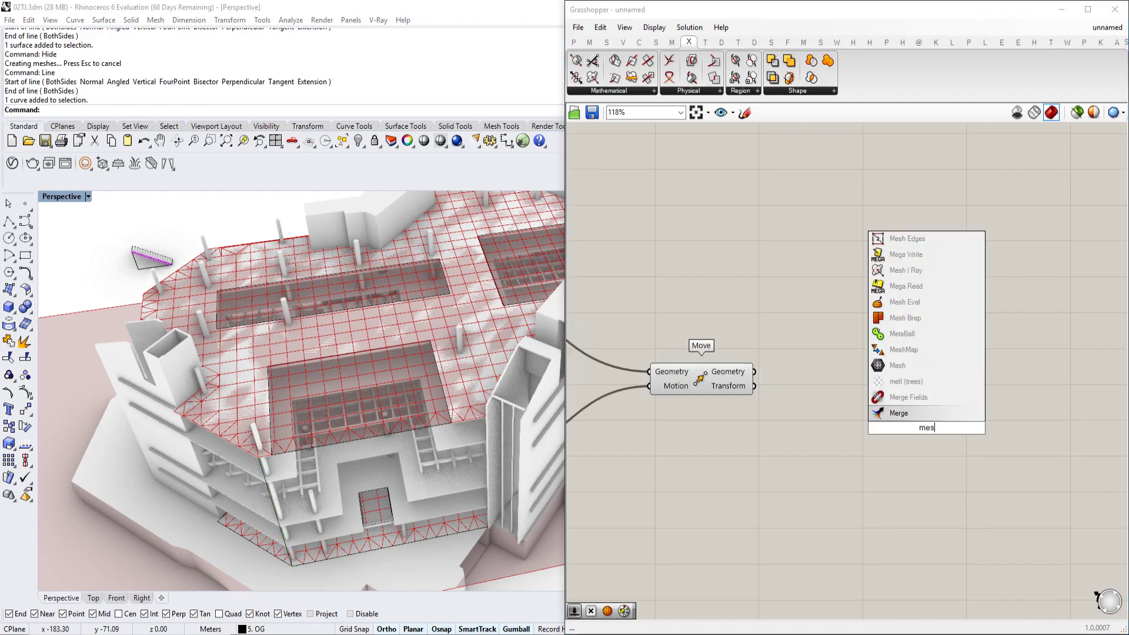
left_click(915, 399)
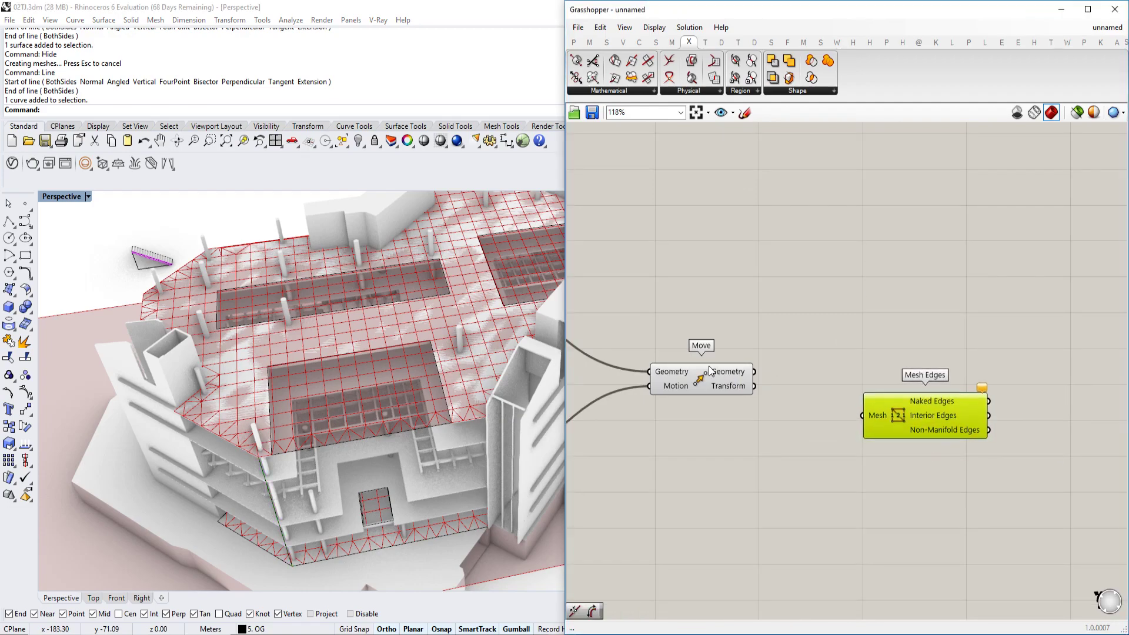
left_click_drag(851, 415, 862, 415)
left_click_drag(969, 420, 963, 396)
Step: Add a Geometry container after Mesh Edges and collect the mesh's Naked Edges in it
right_click_drag(1040, 390, 945, 382)
double_click(953, 386)
type("ge")
left_click(937, 341)
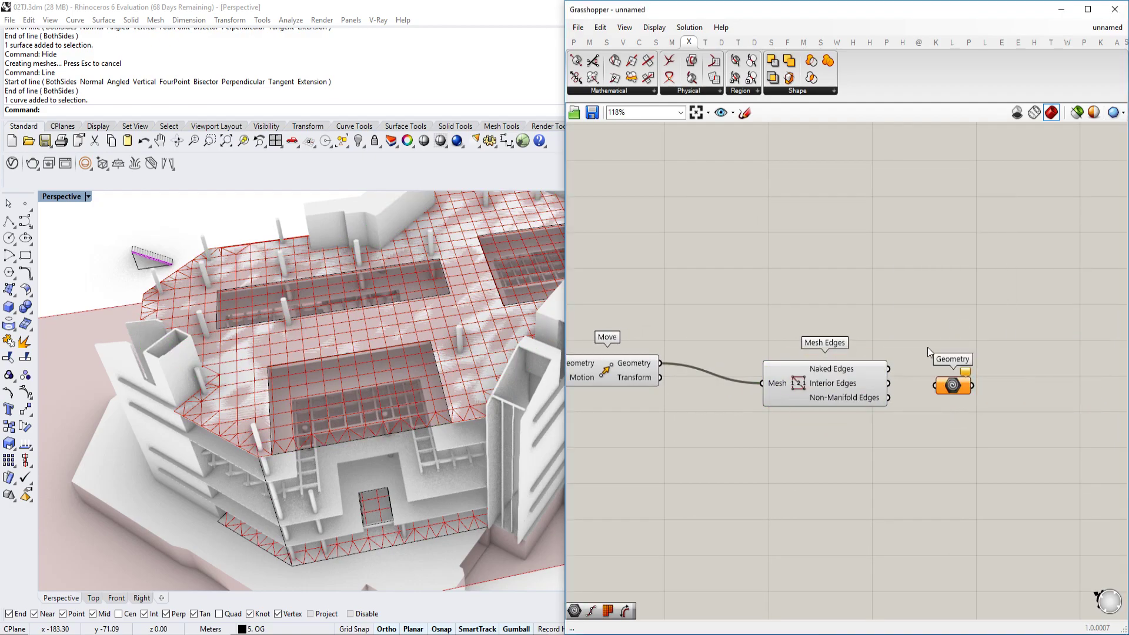
left_click_drag(946, 389, 959, 372)
scroll(360, 424, "down", 4)
right_click_drag(360, 424, 288, 453)
scroll(355, 386, "up", 4)
scroll(332, 399, "down", 3)
scroll(287, 459, "up", 6)
scroll(241, 513, "up", 3)
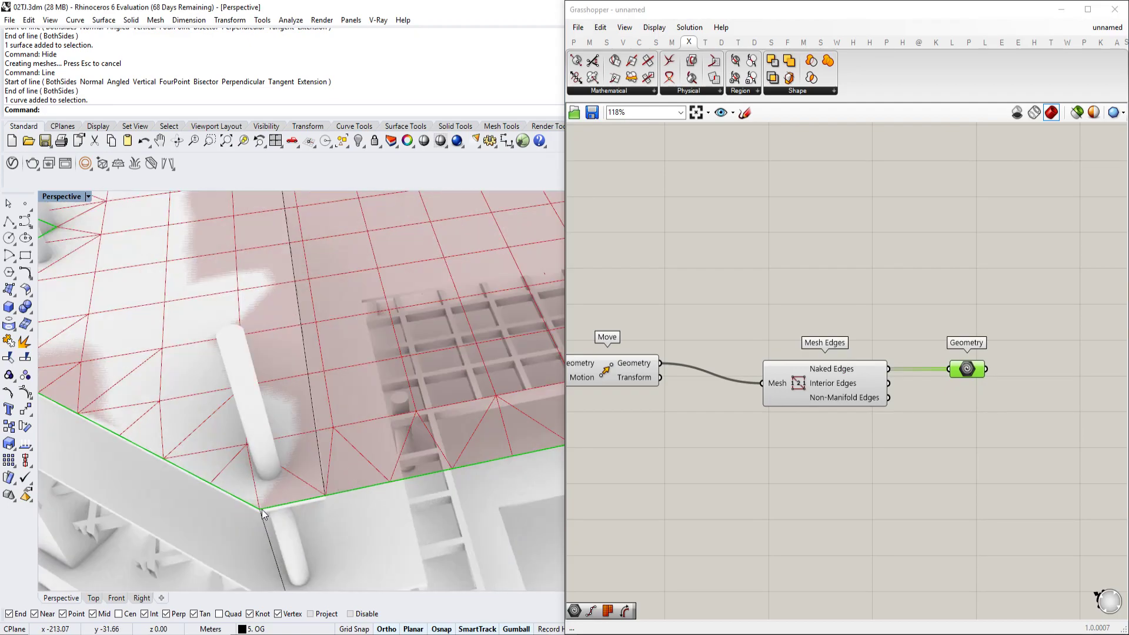
right_click_drag(483, 457, 415, 449)
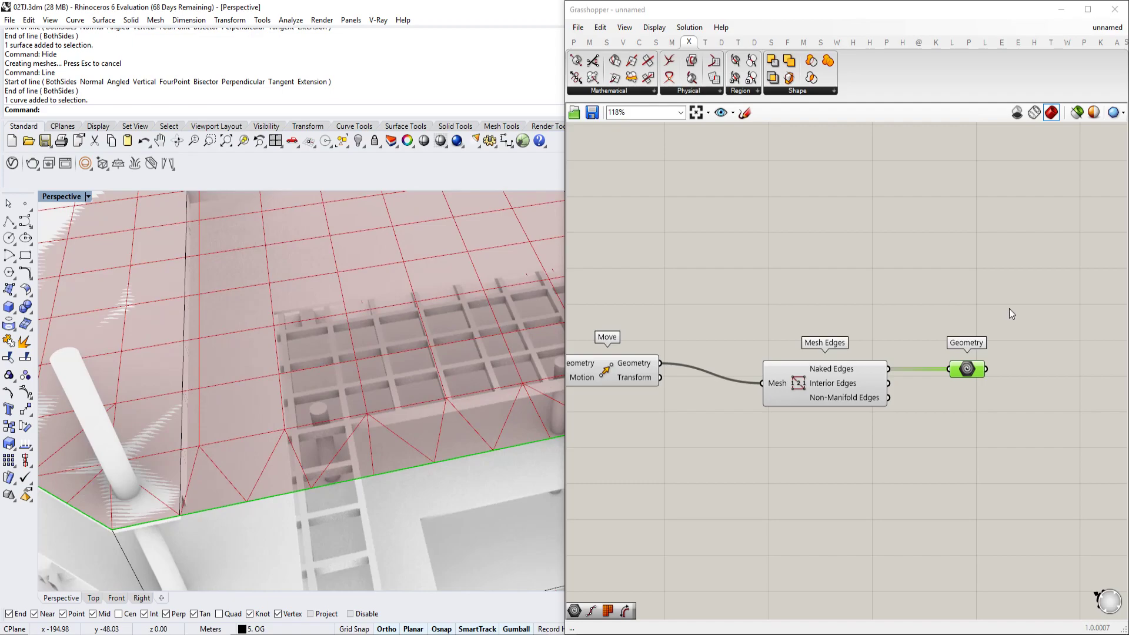
Step: Add an End Points component and connect the naked edges' Geometry container to its Curve input
scroll(957, 330, "down", 1)
double_click(958, 329)
type("end")
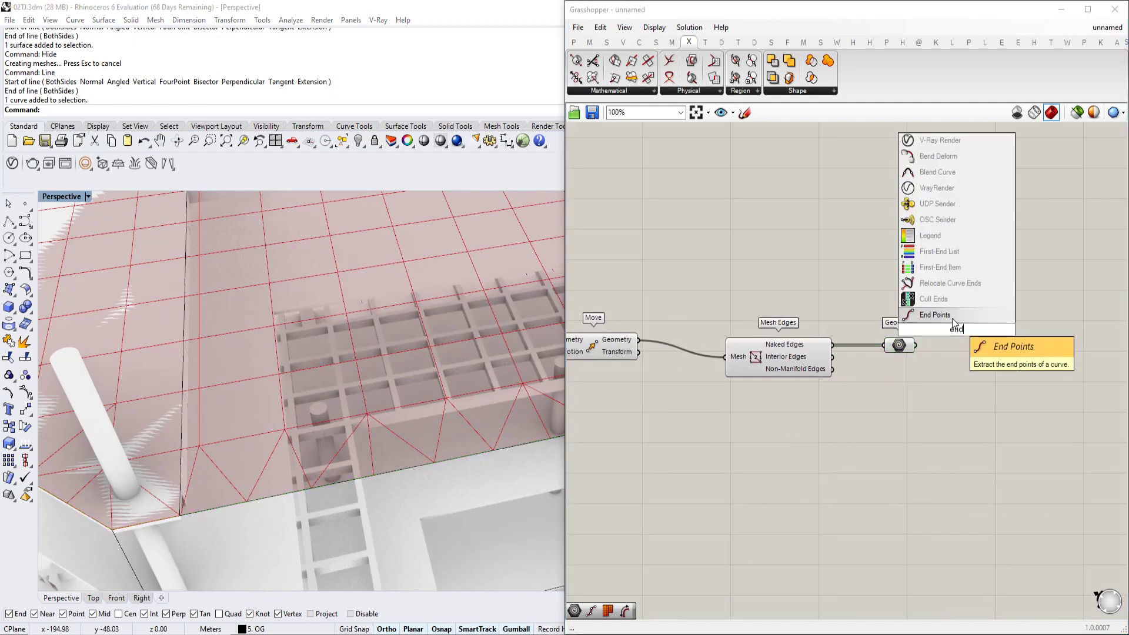
left_click(952, 322)
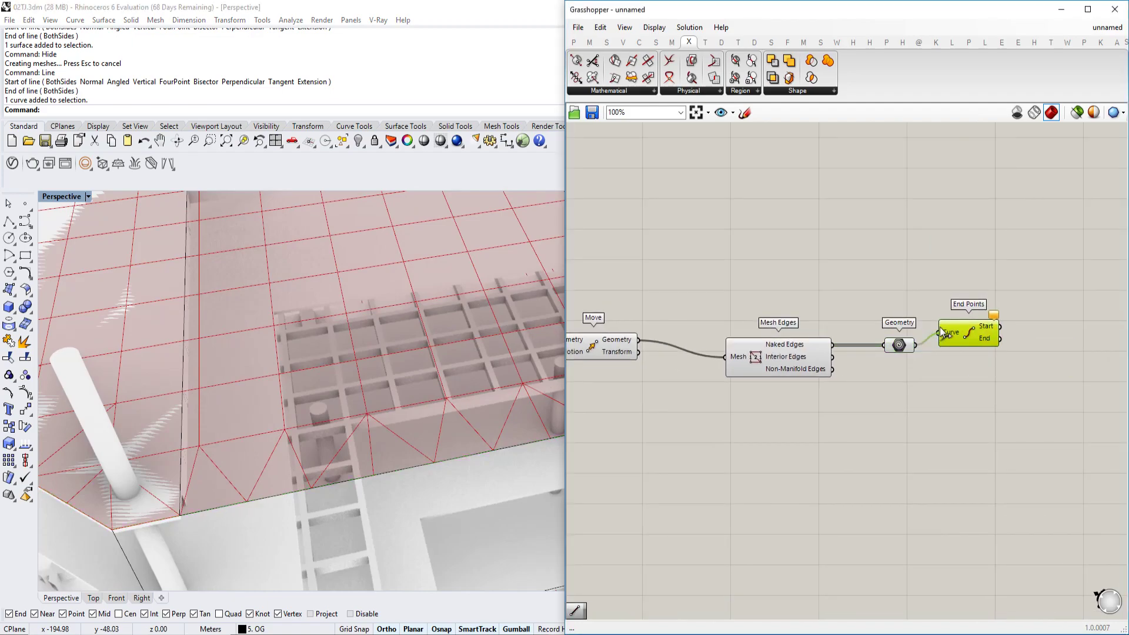
left_click_drag(943, 332, 940, 333)
left_click_drag(968, 334, 990, 350)
Step: Examine the edge end points around the roof outline and the components that produce them
scroll(306, 435, "down", 10)
right_click_drag(306, 435, 315, 462)
scroll(478, 398, "up", 8)
right_click_drag(423, 409, 400, 429)
scroll(425, 434, "down", 5)
scroll(731, 310, "down", 5)
right_click_drag(733, 310, 986, 400)
scroll(694, 314, "up", 5)
scroll(715, 238, "down", 5)
right_click_drag(789, 268, 570, 262)
scroll(826, 332, "up", 4)
double_click(952, 356)
key("Escape")
right_click_drag(360, 391, 534, 394)
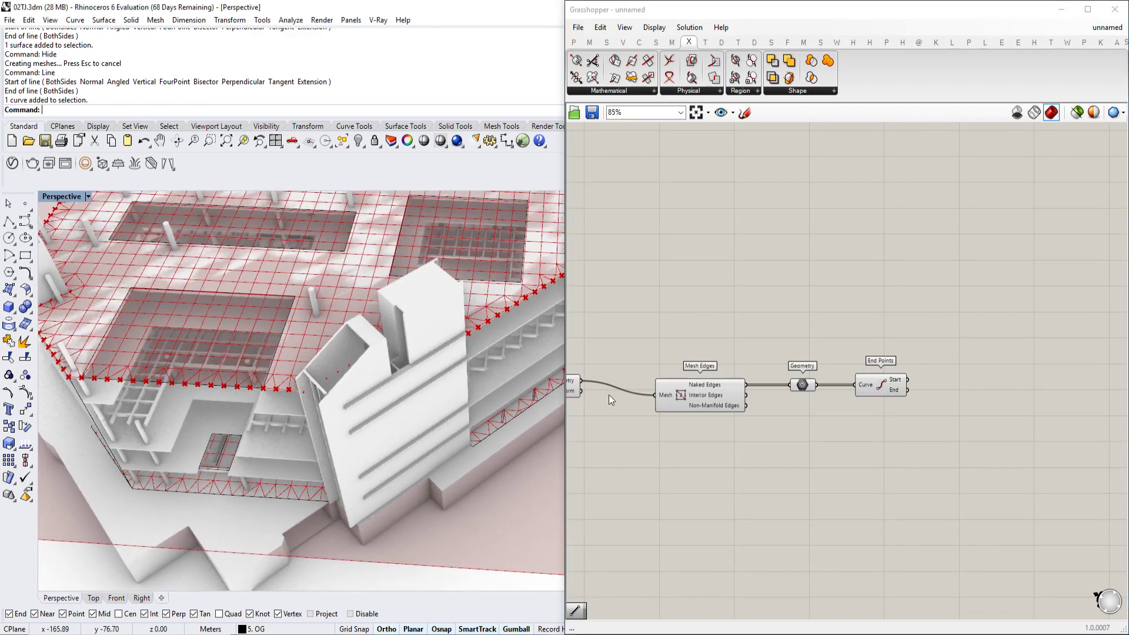
Step: Add a Kangaroo Anchor goal after the End Points component
right_click_drag(966, 339, 841, 368)
double_click(873, 352)
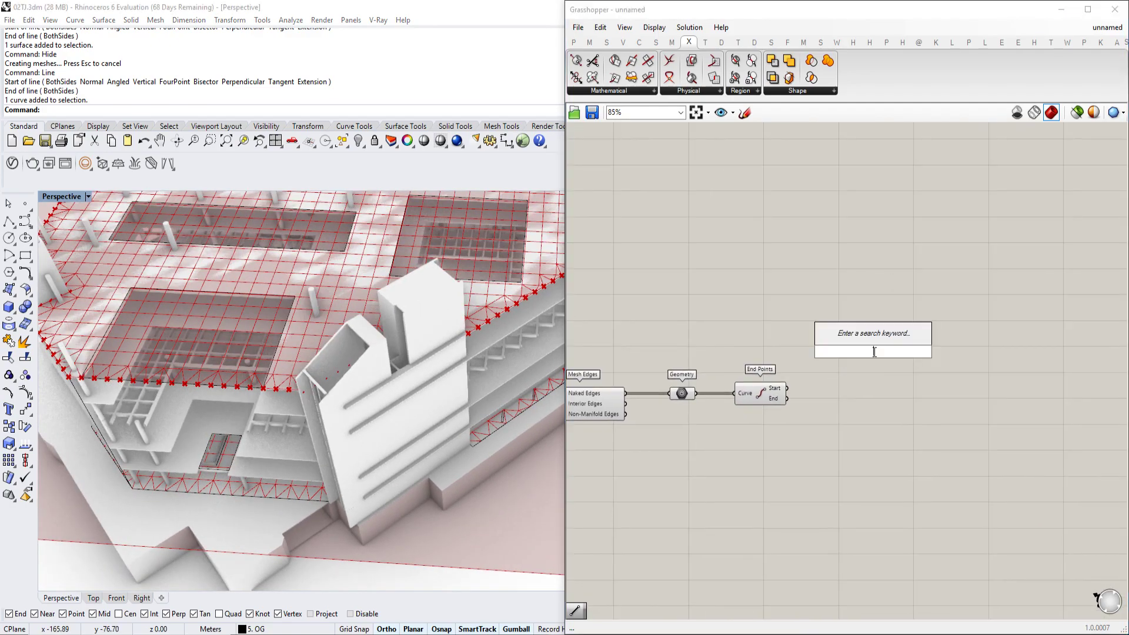
type("anch")
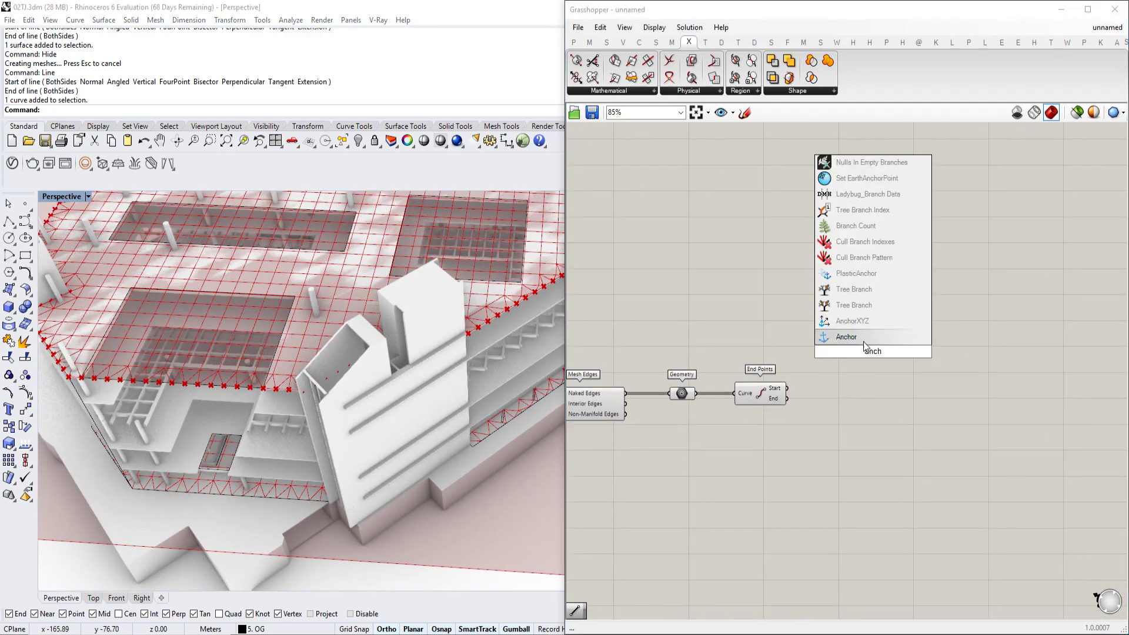
key("Return")
scroll(868, 369, "up", 3)
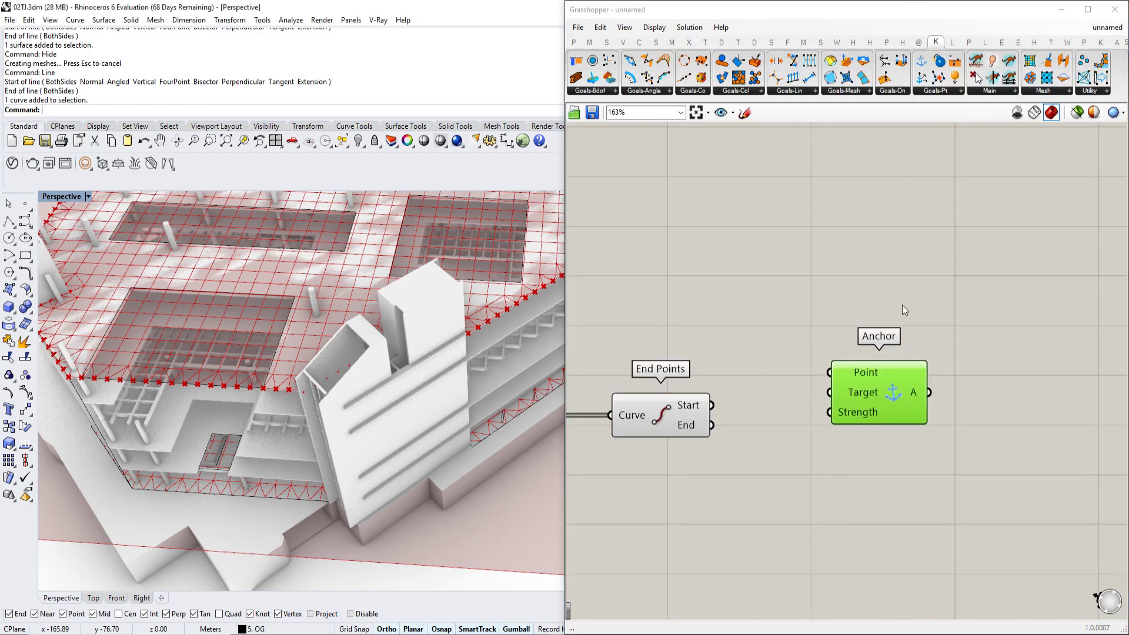
left_click(931, 92)
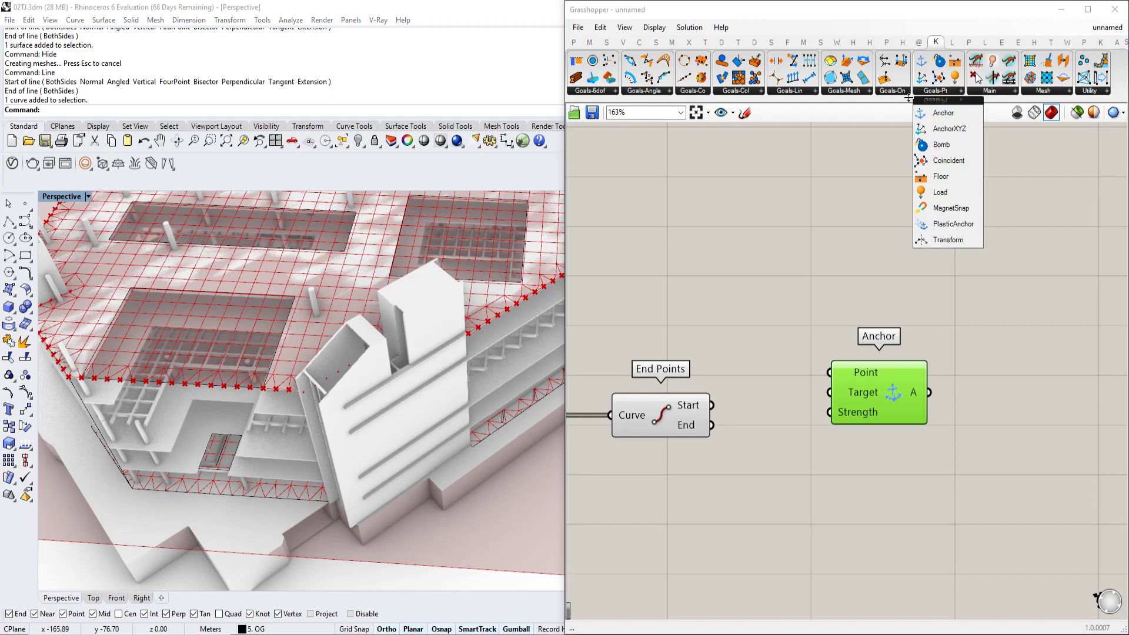
left_click(903, 279)
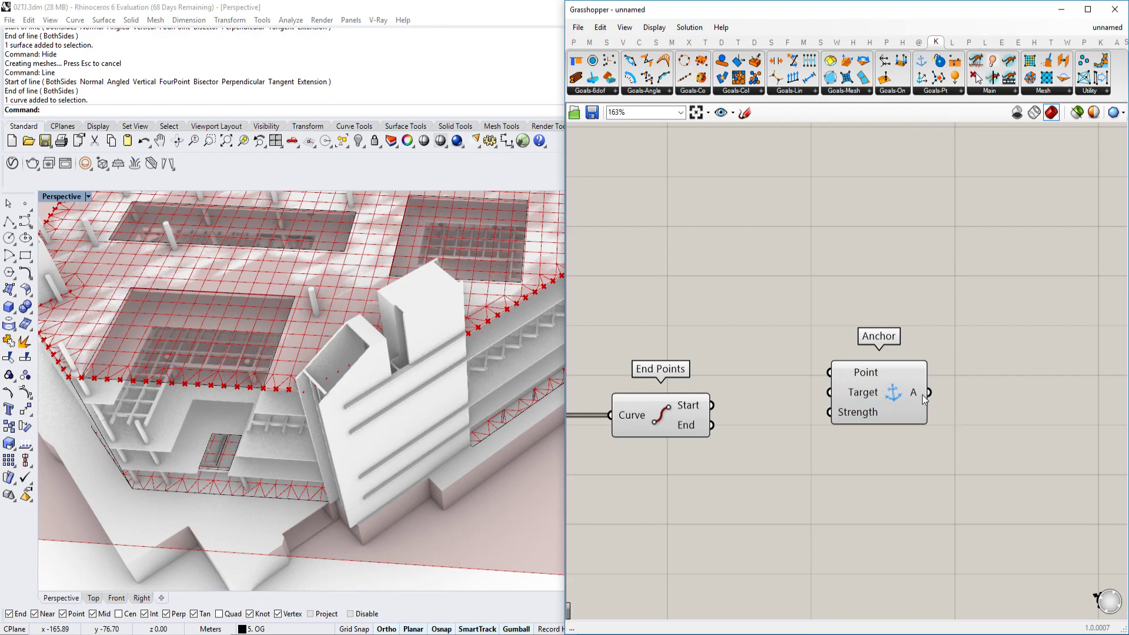
Step: Add the Kangaroo Solver component after the Anchor goal
left_click(988, 92)
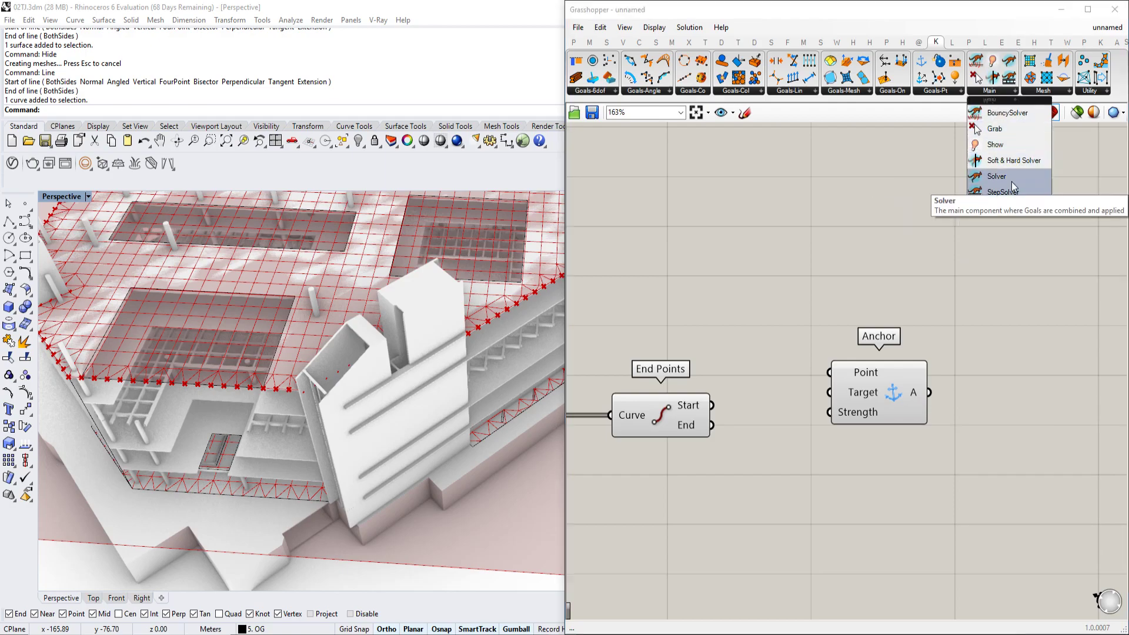
left_click_drag(997, 176, 1057, 362)
scroll(994, 264, "down", 2)
scroll(831, 284, "up", 2)
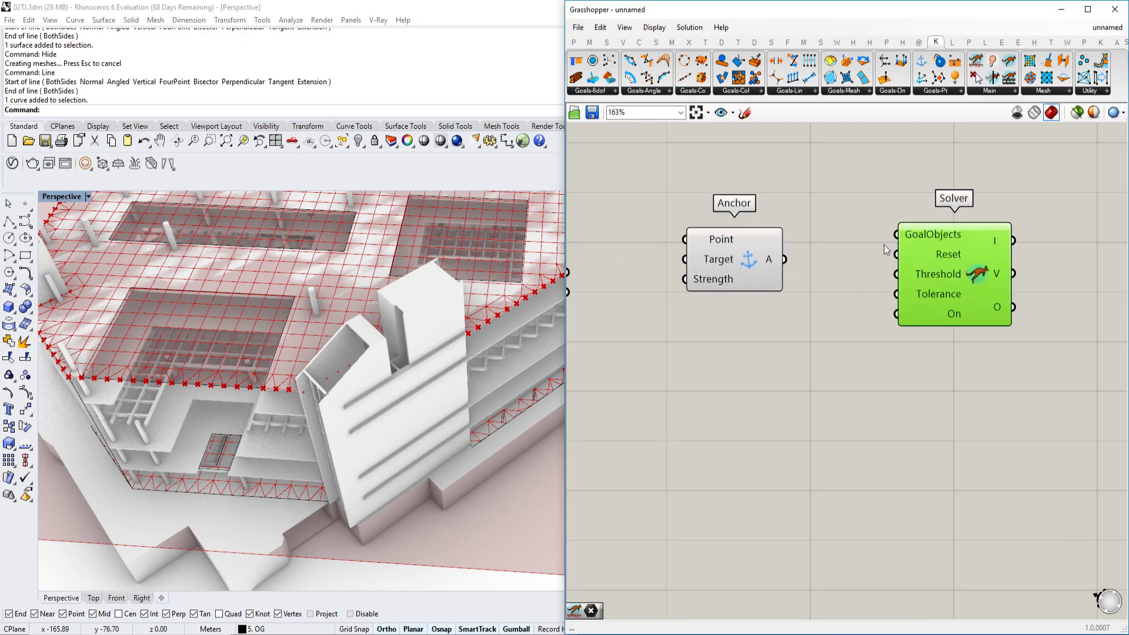
scroll(833, 270, "down", 2)
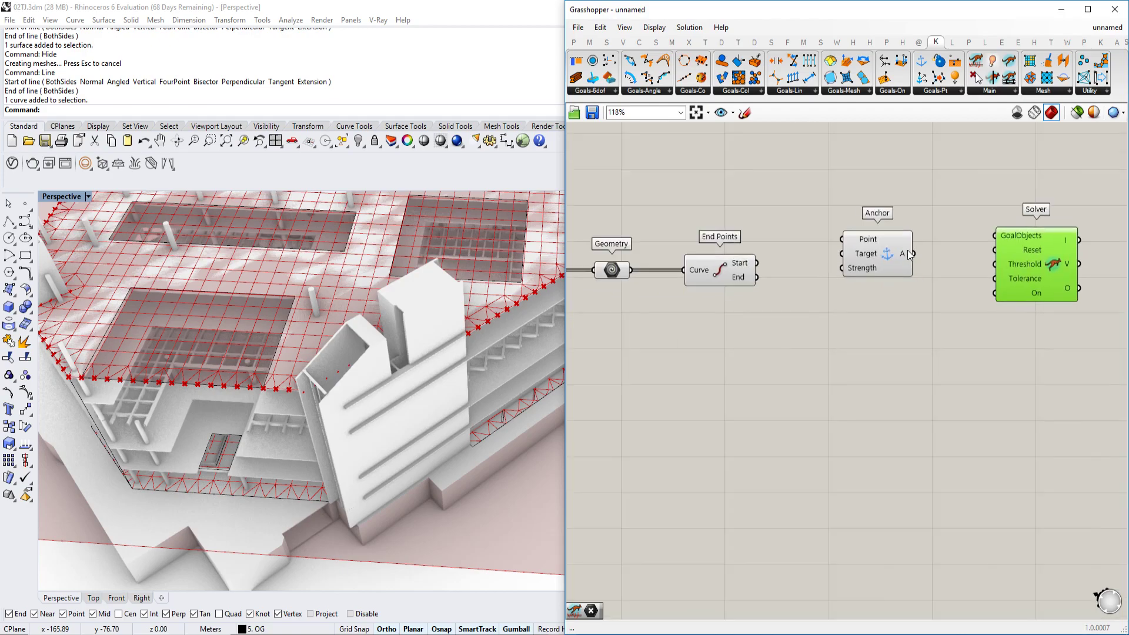
Step: Examine the roof mesh's edge points in the model and the component chain leading to the Anchor and Solver
right_click_drag(804, 275, 843, 294)
right_click_drag(842, 349, 875, 288)
scroll(876, 290, "down", 2)
right_click_drag(286, 366, 254, 337)
scroll(330, 376, "down", 5)
right_click_drag(817, 306, 842, 323)
scroll(842, 323, "down", 4)
right_click_drag(582, 252, 937, 310)
right_click_drag(1111, 350, 915, 312)
scroll(915, 312, "up", 5)
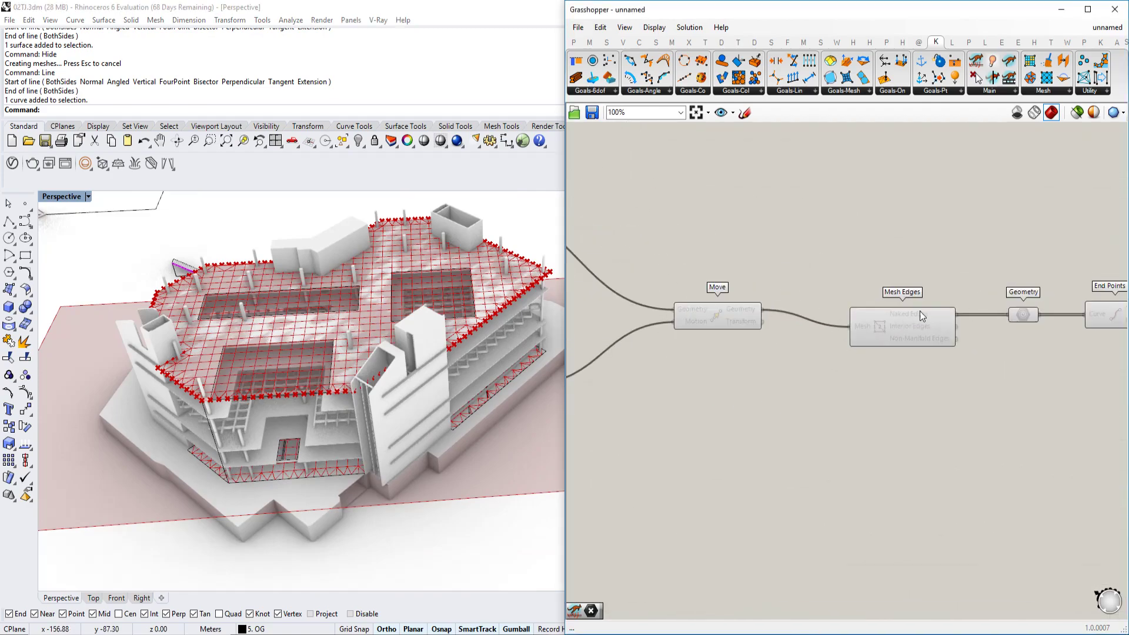
right_click_drag(1091, 312, 837, 310)
left_click(969, 305)
Step: Draw a pointed, tent-like peak over the canopy outline near the left anchor of the section sketch
scroll(938, 286, "down", 4)
mouse_move(721, 231)
right_mouse_down()
mouse_move(900, 275)
mouse_move(999, 282)
right_mouse_up()
right_click_drag(719, 254, 849, 280)
scroll(768, 258, "up", 4)
right_click_drag(768, 258, 810, 305)
scroll(789, 278, "up", 2)
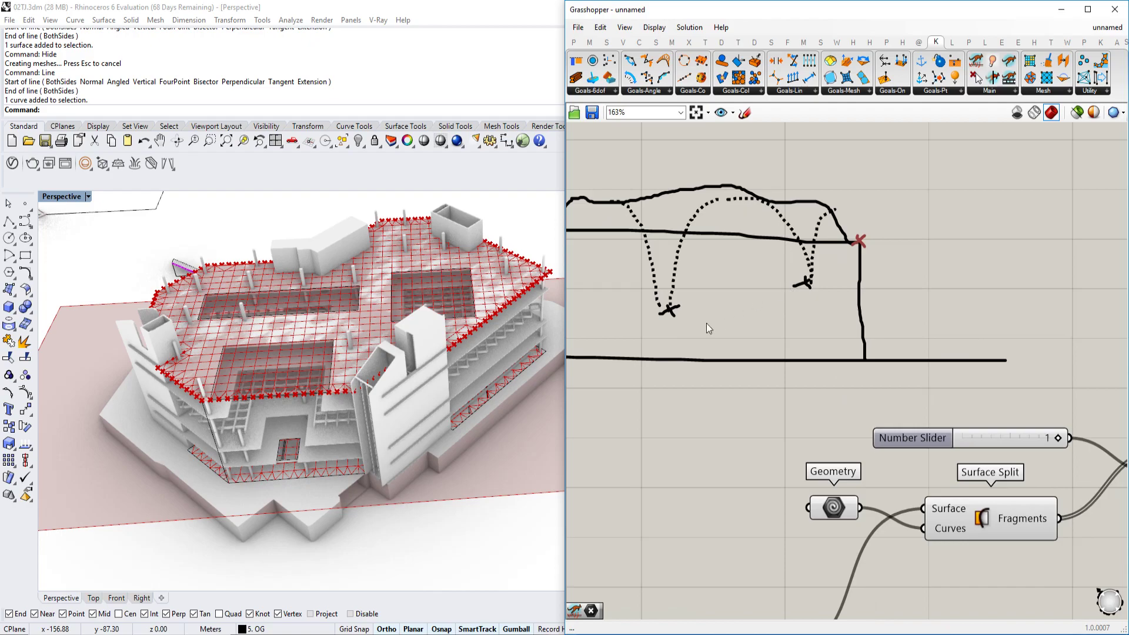
scroll(719, 317, "up", 1)
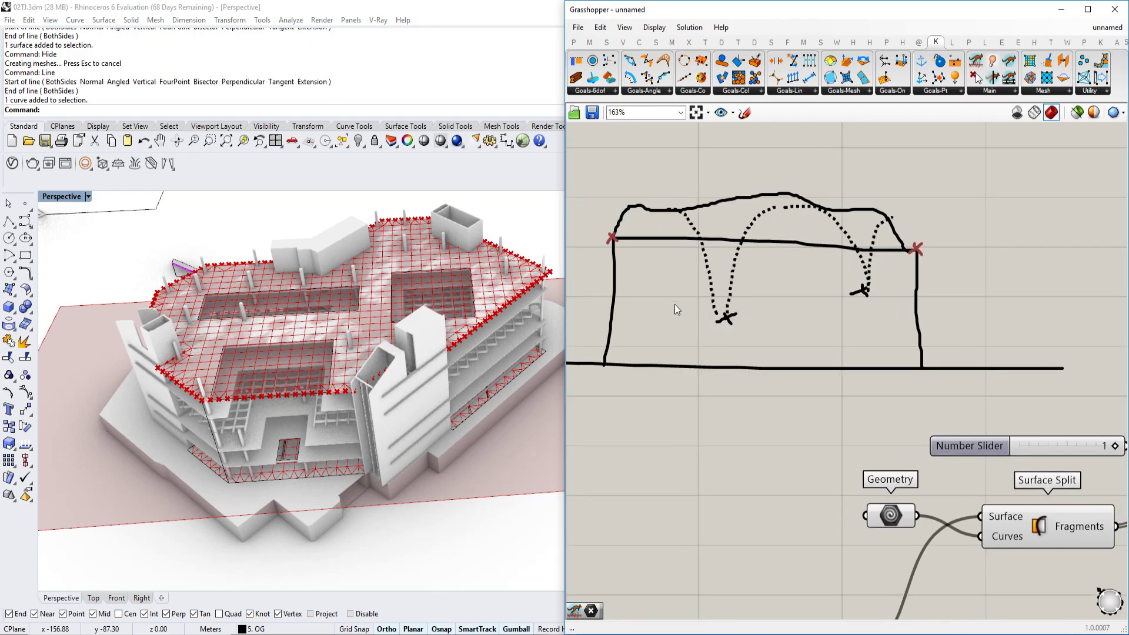
right_click_drag(675, 300, 707, 350)
left_click(744, 113)
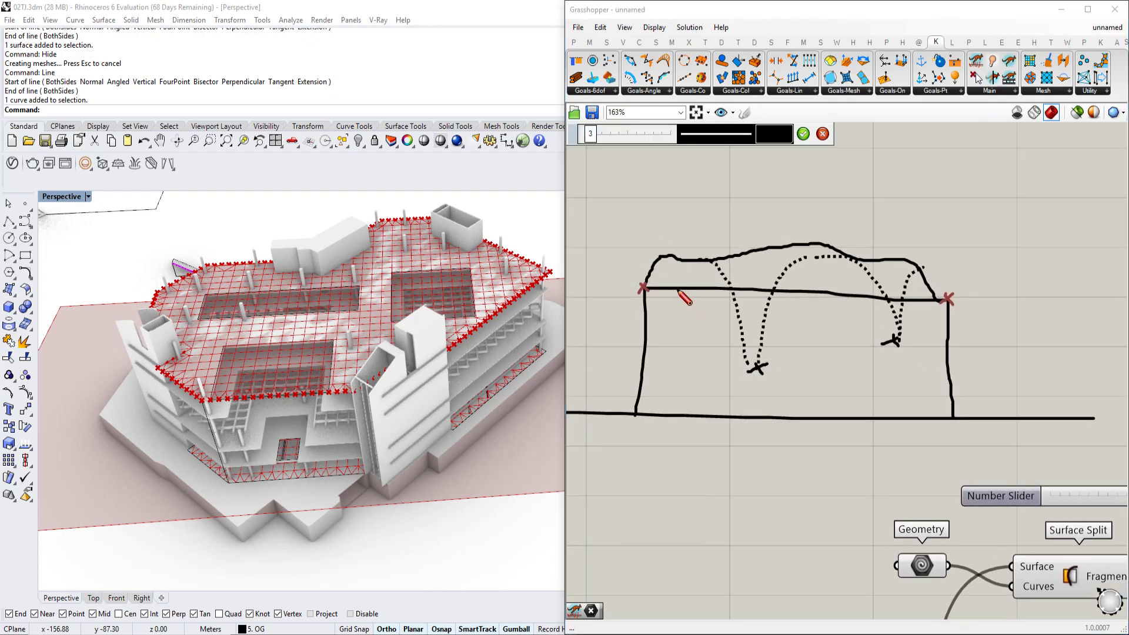
scroll(677, 292, "up", 2)
left_click_drag(675, 287, 699, 273)
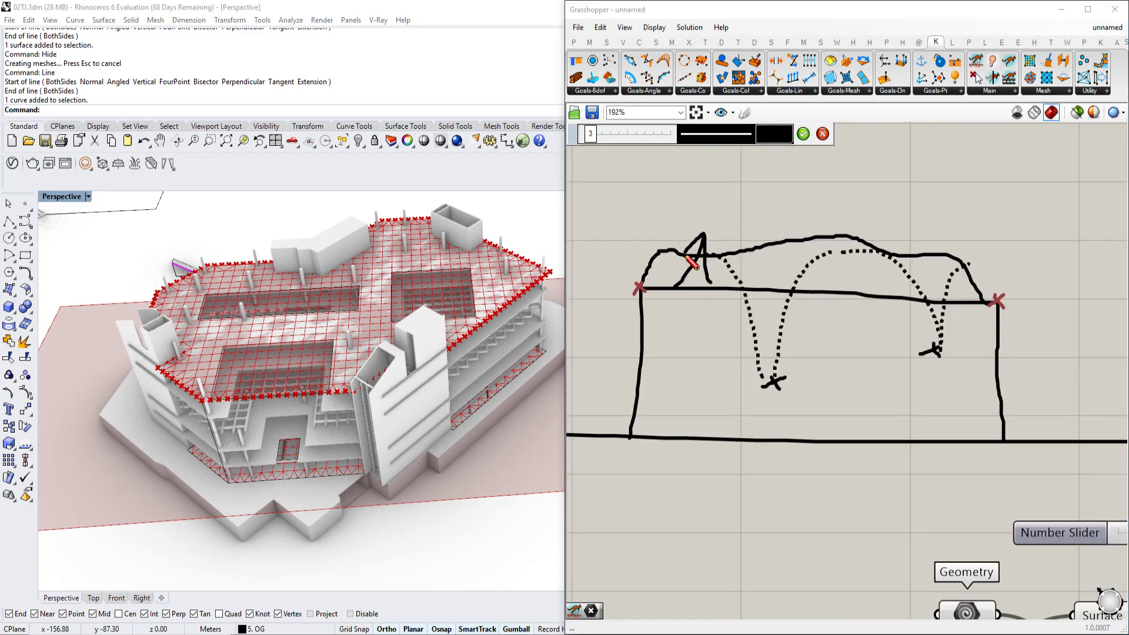
left_click(803, 134)
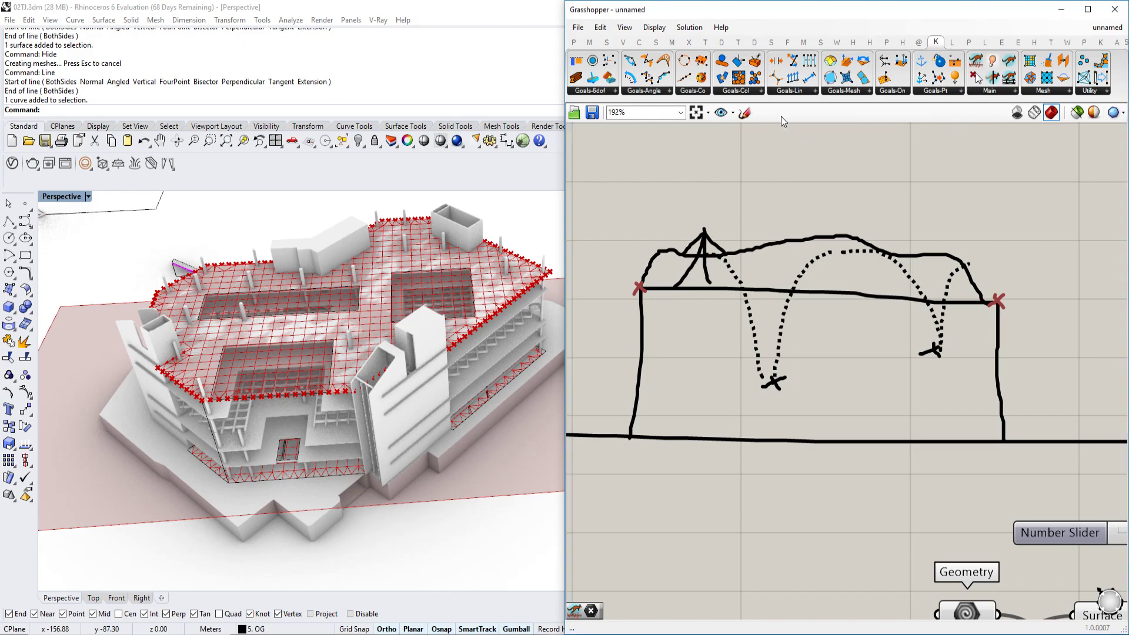
Step: Sketch a long, slightly sagging freehand line on the empty canvas beside the building section sketch
left_click(747, 116)
scroll(708, 243, "down", 2)
scroll(965, 280, "up", 3)
scroll(775, 255, "down", 3)
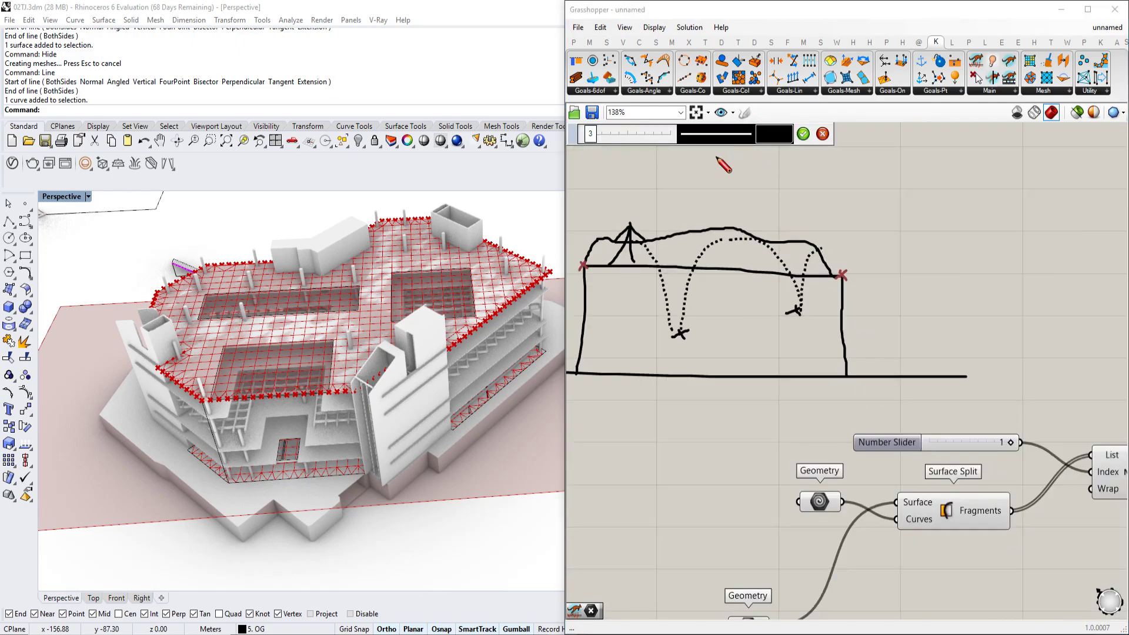
scroll(759, 210, "up", 1)
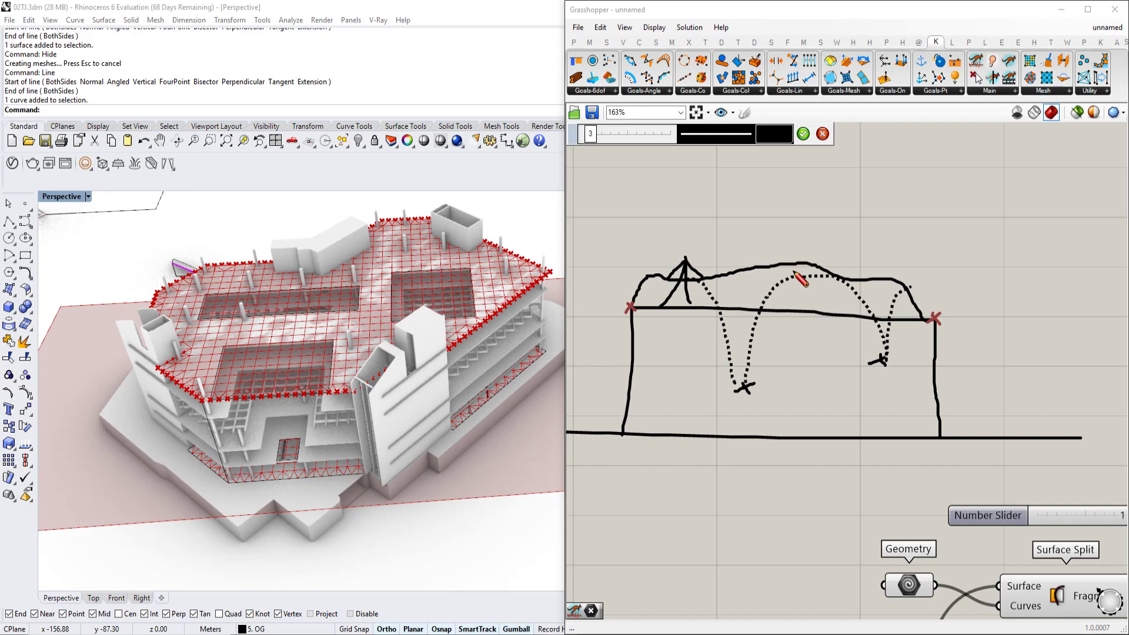
scroll(794, 272, "up", 2)
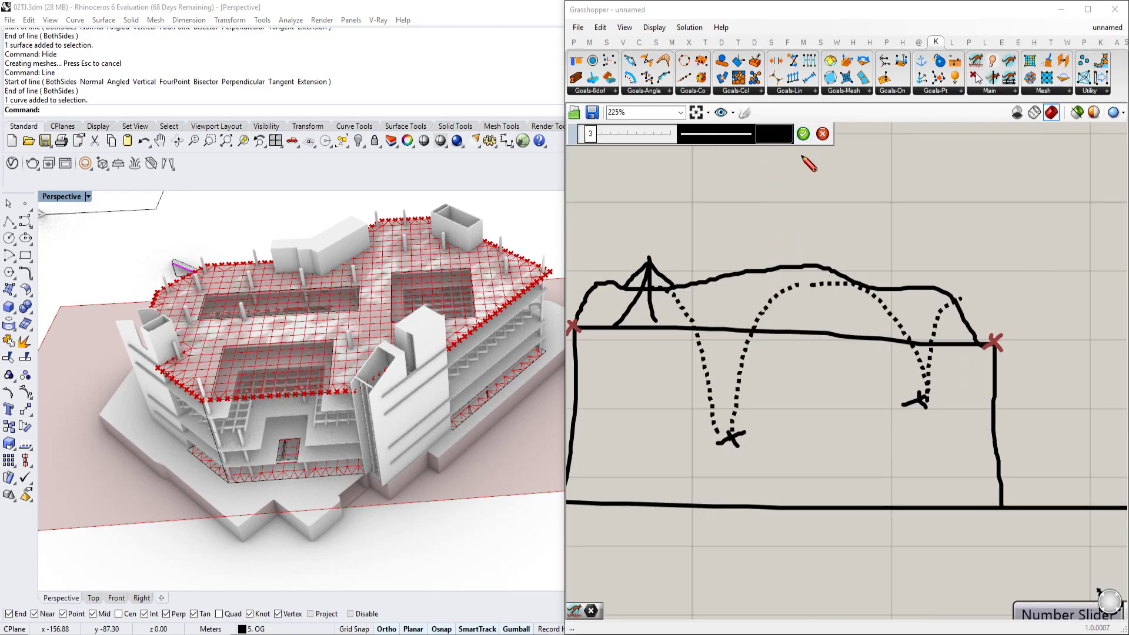
scroll(831, 253, "down", 4)
scroll(600, 220, "down", 5)
scroll(841, 217, "up", 4)
left_click_drag(741, 234, 1045, 239)
left_click(801, 133)
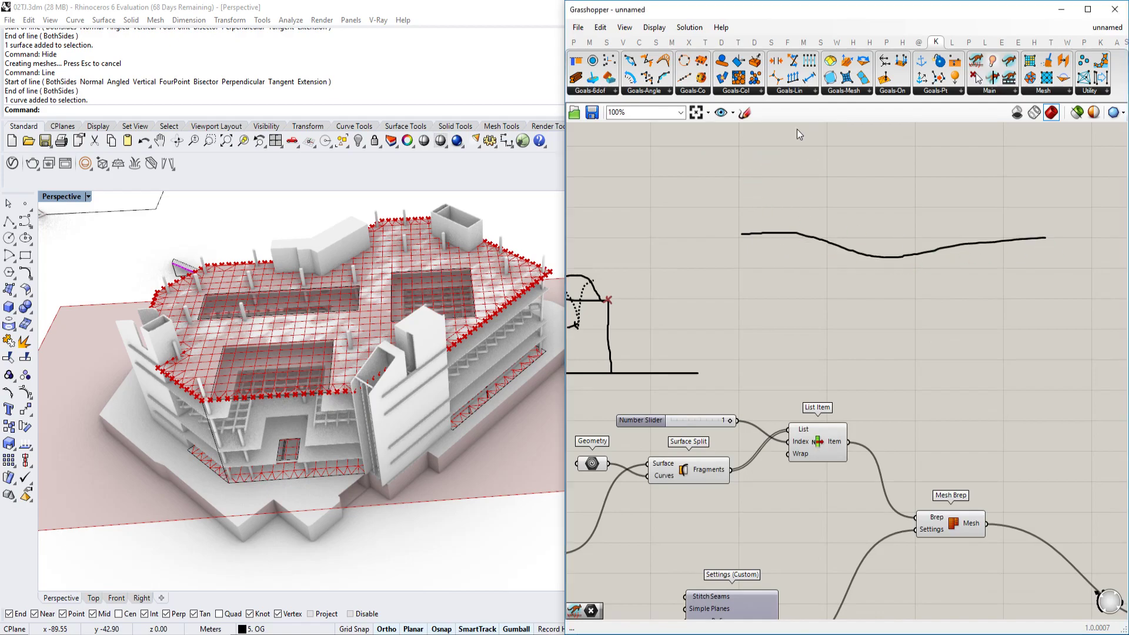
Step: Draw five downward arrows spaced along the sagging line to illustrate loads acting on it
left_click(745, 112)
scroll(857, 172, "up", 2)
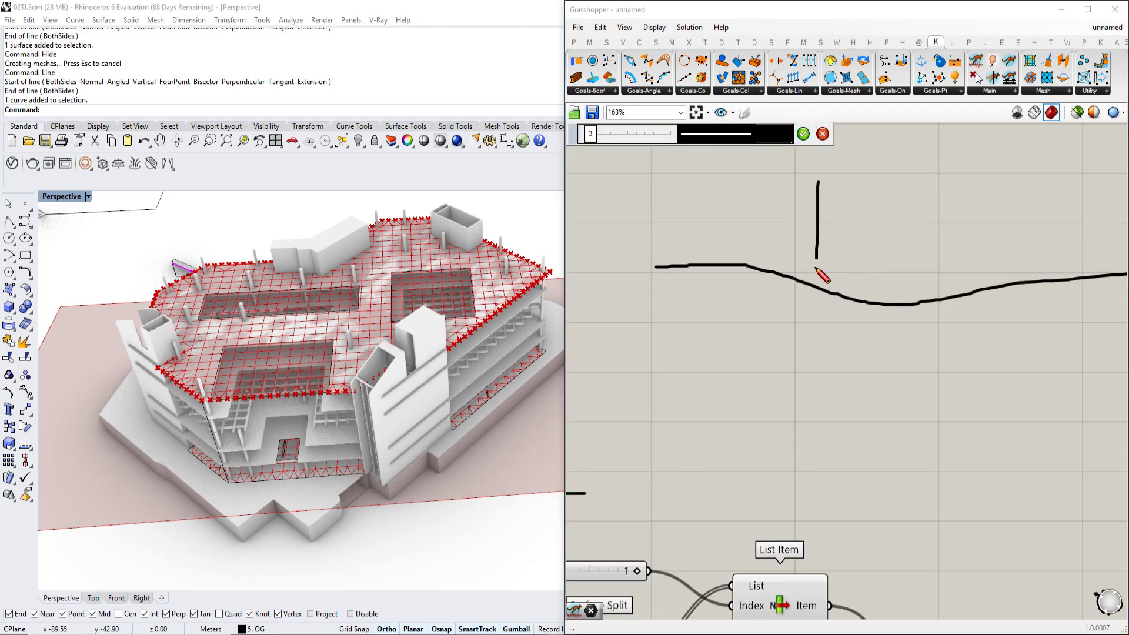
mouse_move(908, 262)
left_mouse_down()
mouse_move(907, 297)
mouse_move(913, 284)
left_mouse_up()
mouse_move(1013, 179)
left_mouse_down()
mouse_move(1017, 296)
mouse_move(1019, 271)
left_mouse_up()
scroll(982, 218, "down", 2)
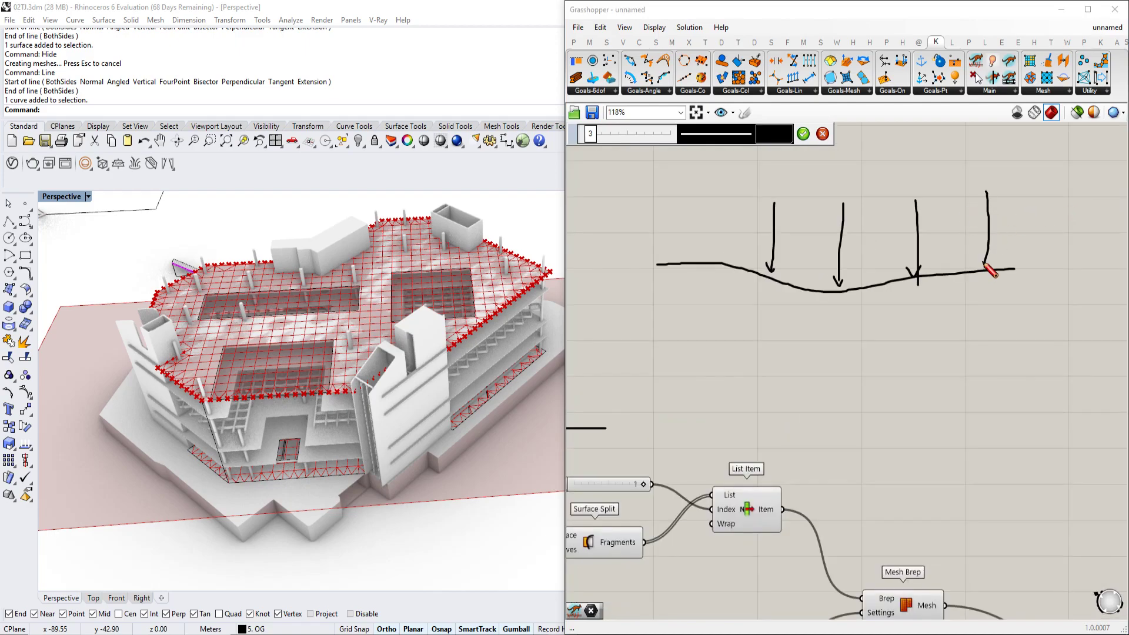
left_click_drag(710, 193, 708, 257)
left_click(803, 135)
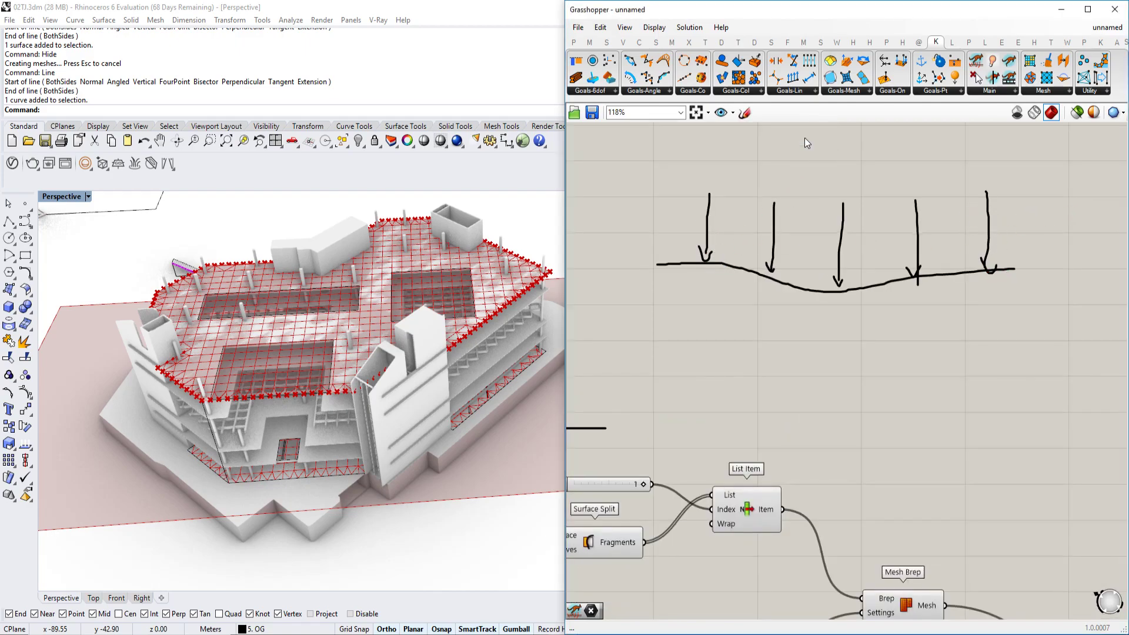
scroll(823, 169, "down", 5)
scroll(850, 182, "up", 1)
scroll(953, 242, "down", 5)
right_click_drag(1065, 275, 819, 203)
scroll(835, 207, "up", 5)
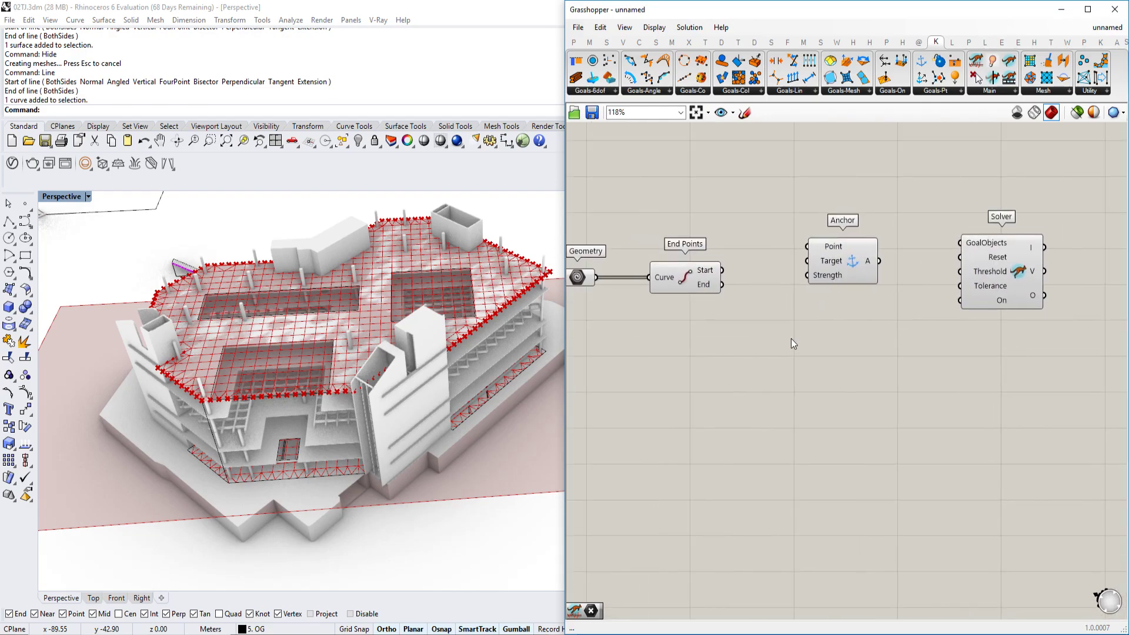
scroll(761, 302, "down", 3)
right_click_drag(761, 302, 884, 267)
scroll(884, 266, "up", 3)
double_click(852, 353)
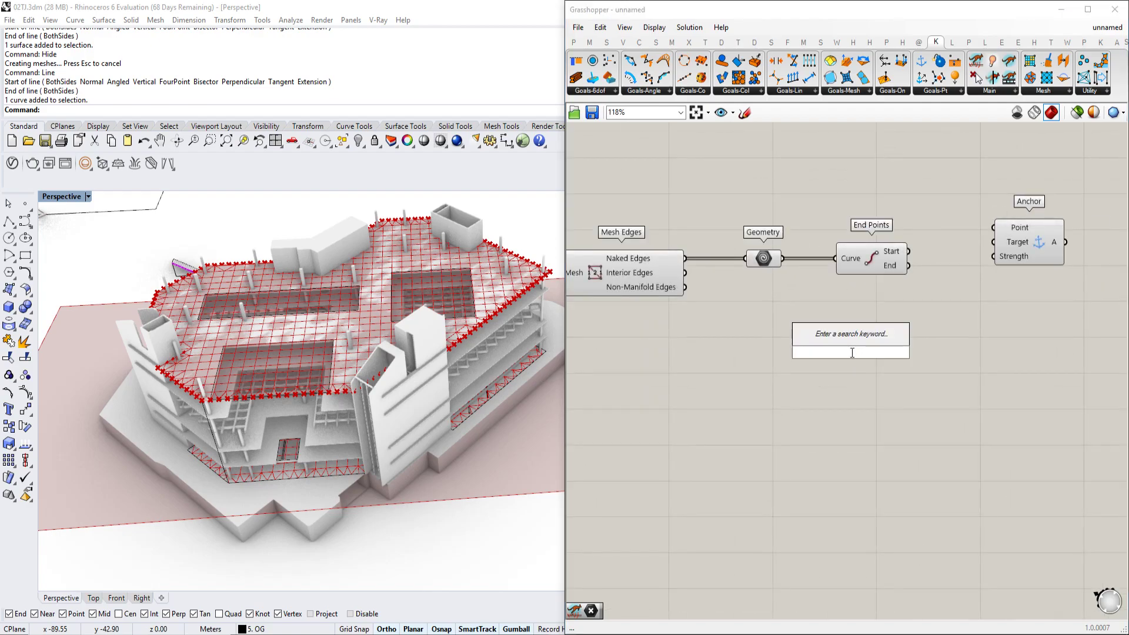
type("explode mesh")
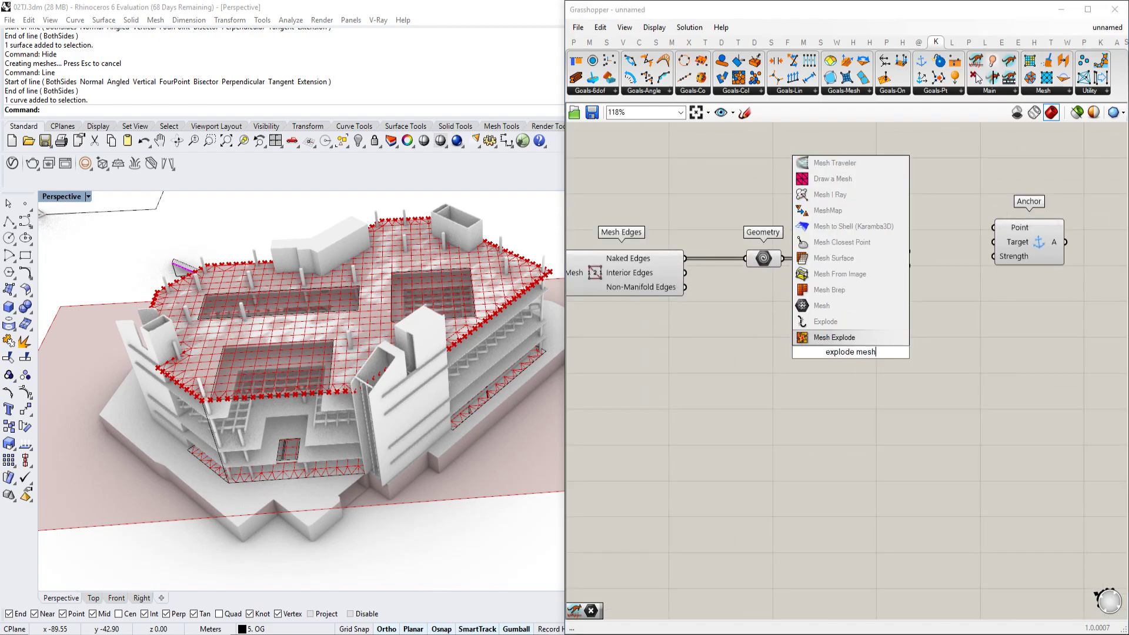
left_click(823, 337)
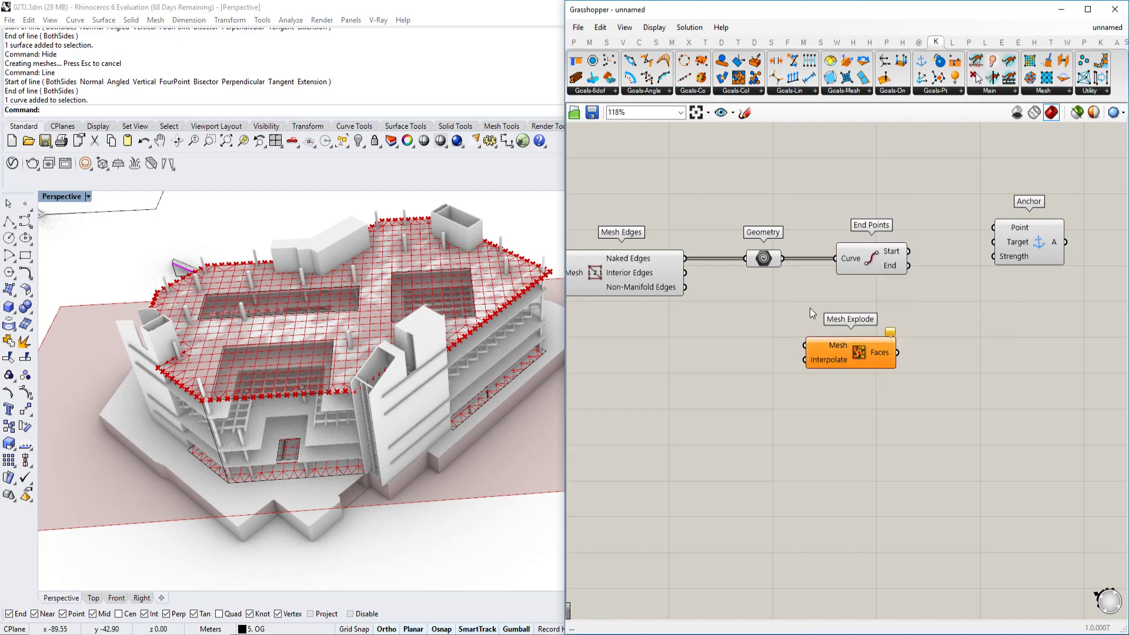
left_click(672, 42)
left_click(852, 352)
key("Delete")
left_click(838, 91)
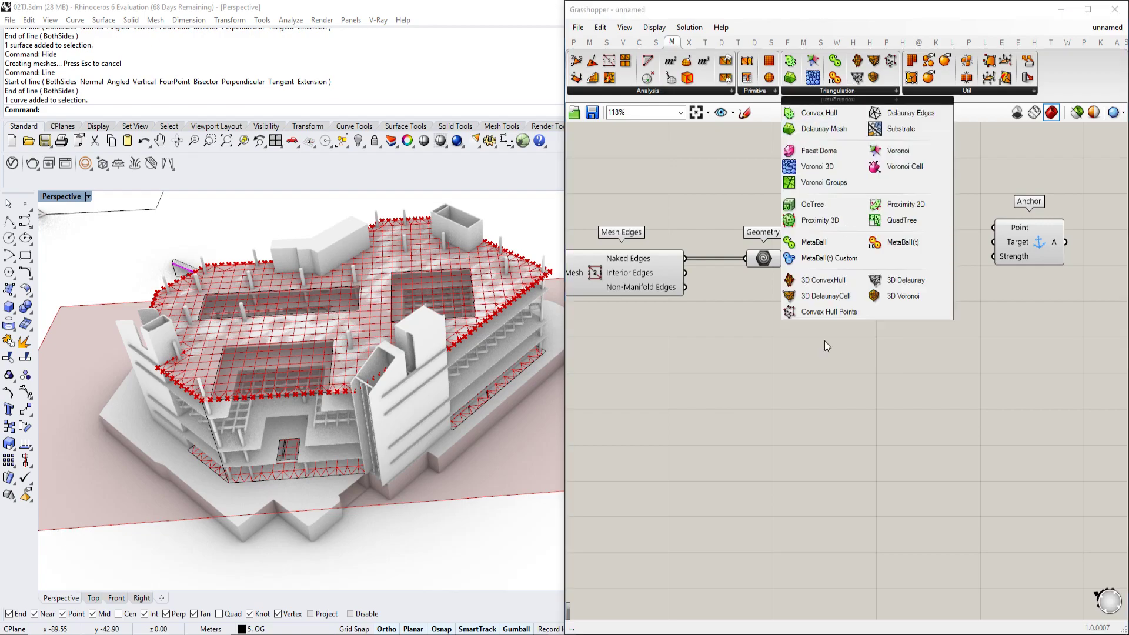
Step: Add a Deconstruct Mesh component below Mesh Edges and feed it the moved geometry from Move
double_click(751, 458)
type("deconstruct mesh")
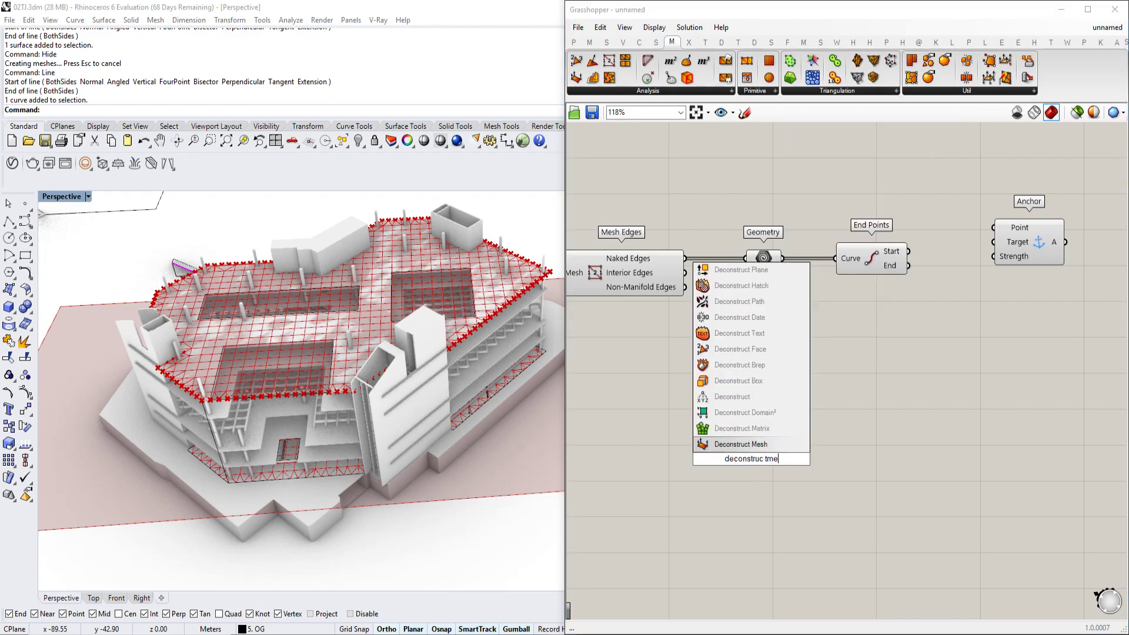
key("Return")
right_click_drag(623, 344, 785, 260)
scroll(785, 260, "down", 1)
scroll(748, 240, "down", 2)
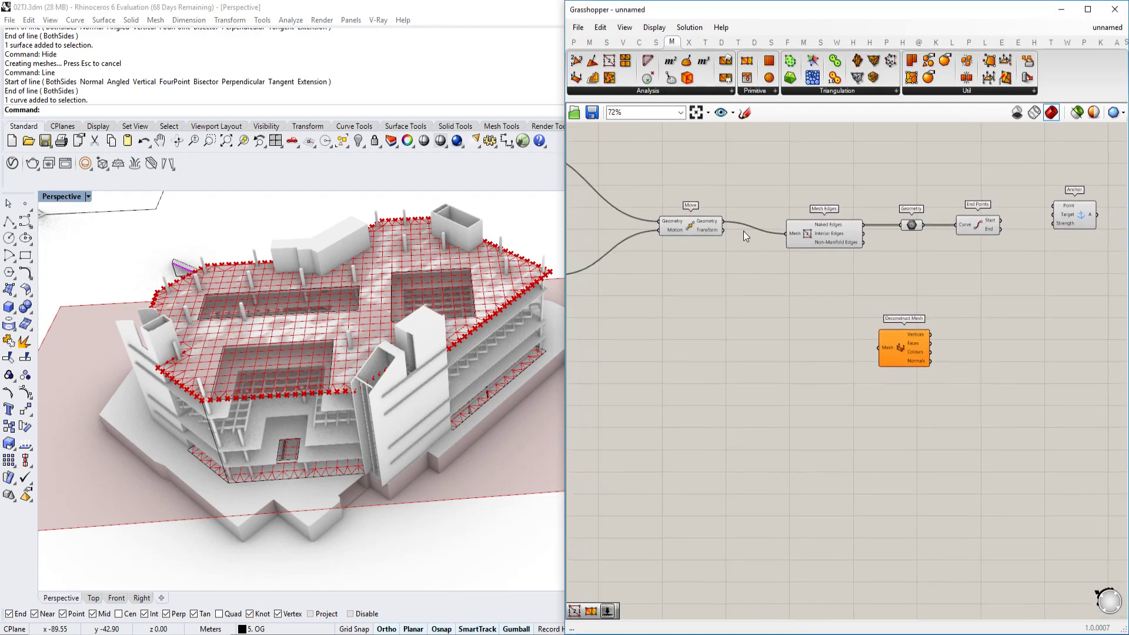
left_click_drag(725, 222, 878, 347)
scroll(329, 392, "up", 5)
right_click_drag(927, 331, 867, 337)
scroll(216, 374, "down", 5)
right_click_drag(217, 374, 191, 349)
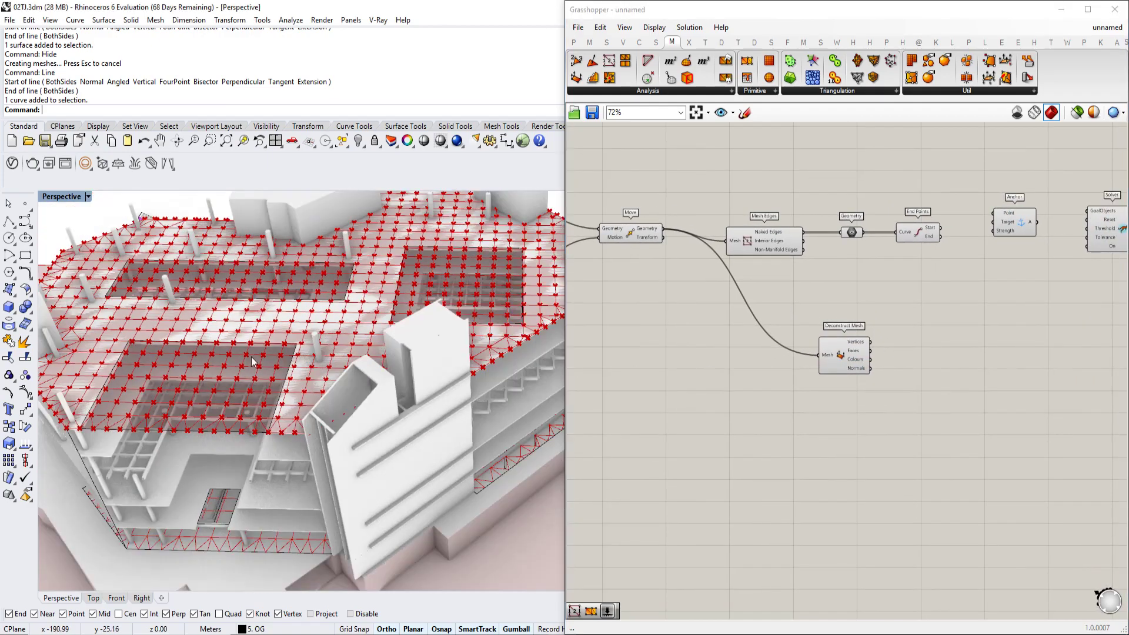
scroll(263, 347, "up", 5)
Step: Add a Kangaroo Load goal and connect the Deconstruct Mesh vertices to its Point input
double_click(930, 379)
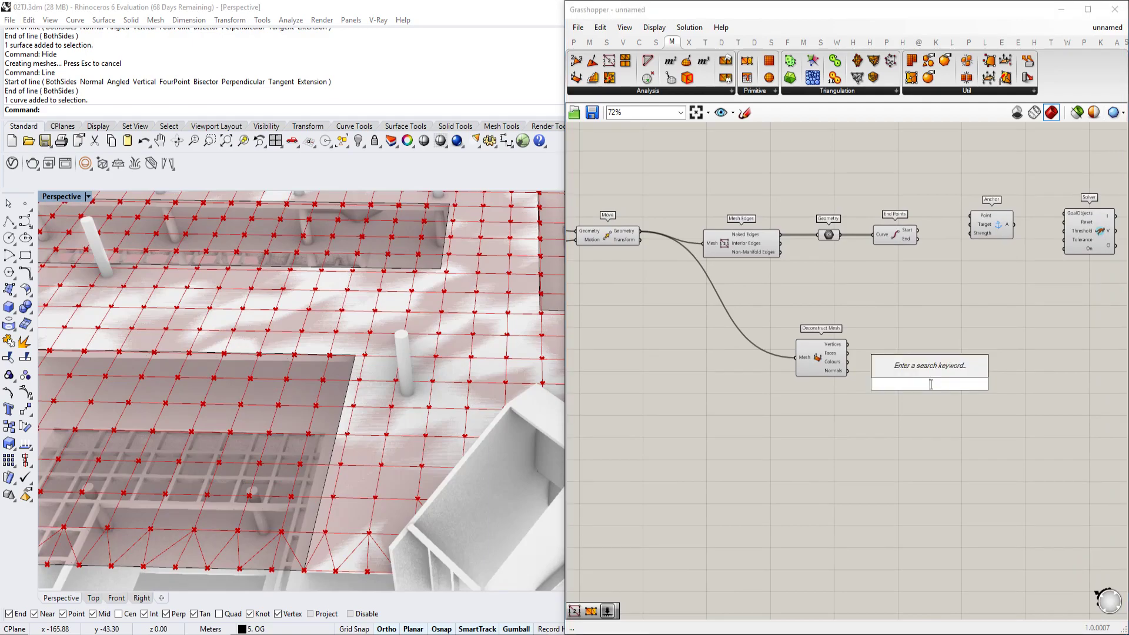
key("Escape")
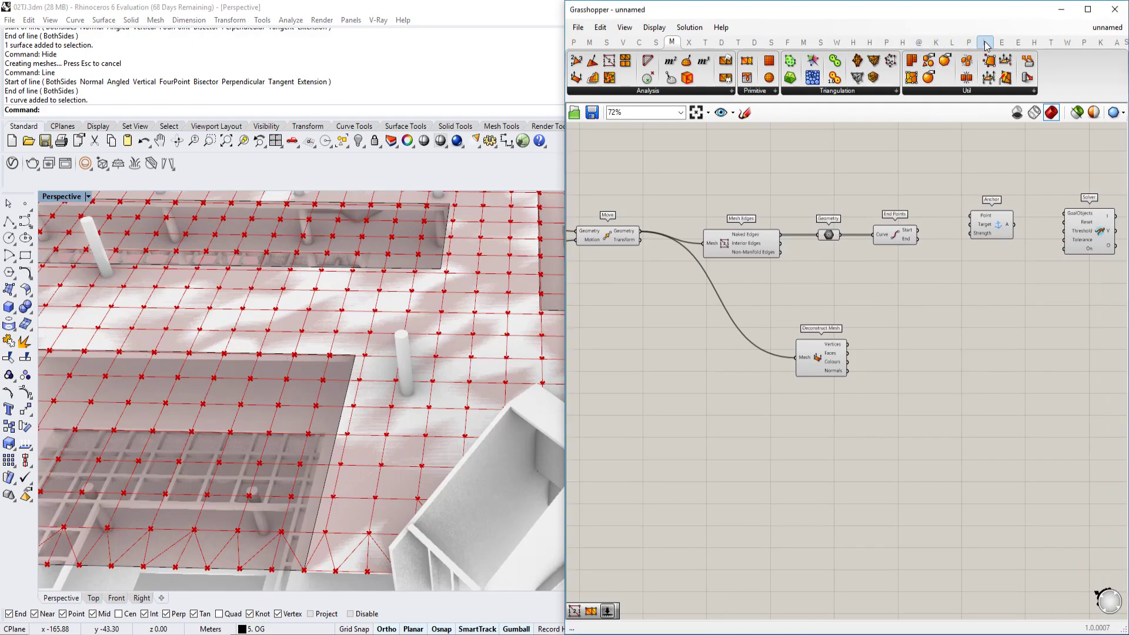
left_click(937, 44)
left_click(943, 89)
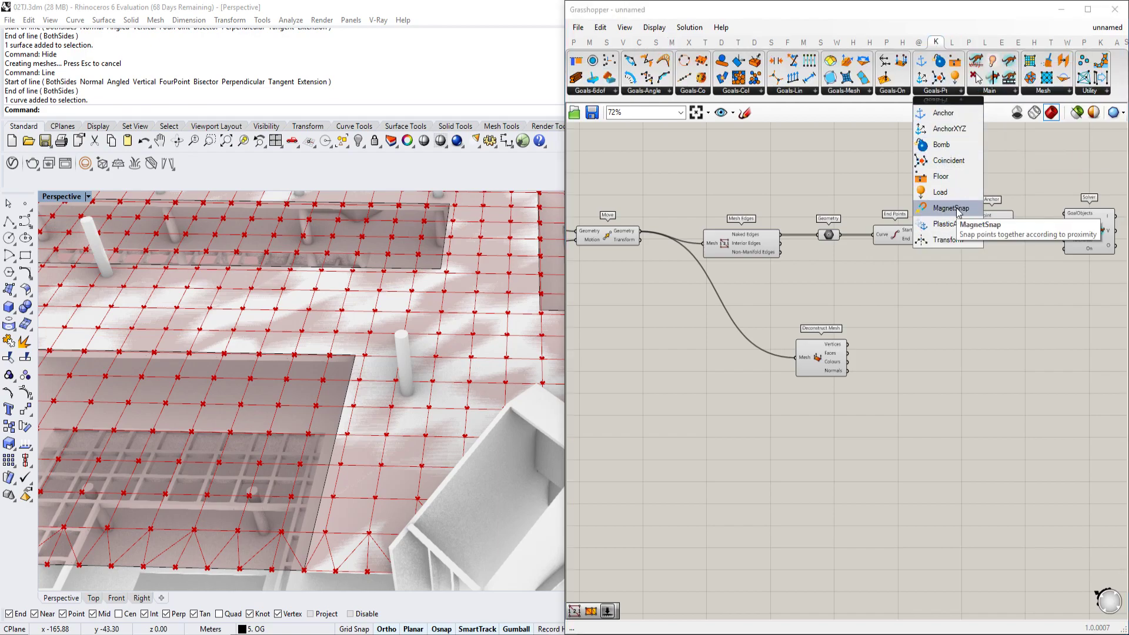
left_click(945, 193)
left_click(957, 381)
scroll(957, 354, "up", 3)
left_click_drag(953, 396, 945, 334)
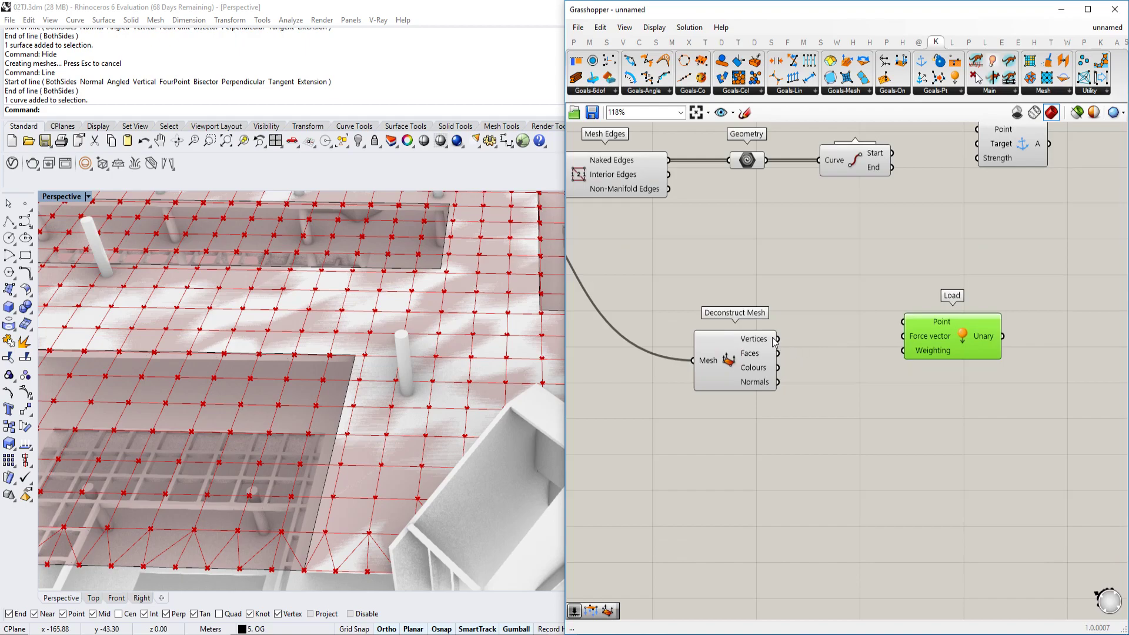
mouse_move(775, 342)
left_click_drag(903, 326, 904, 322)
scroll(915, 375, "up", 1)
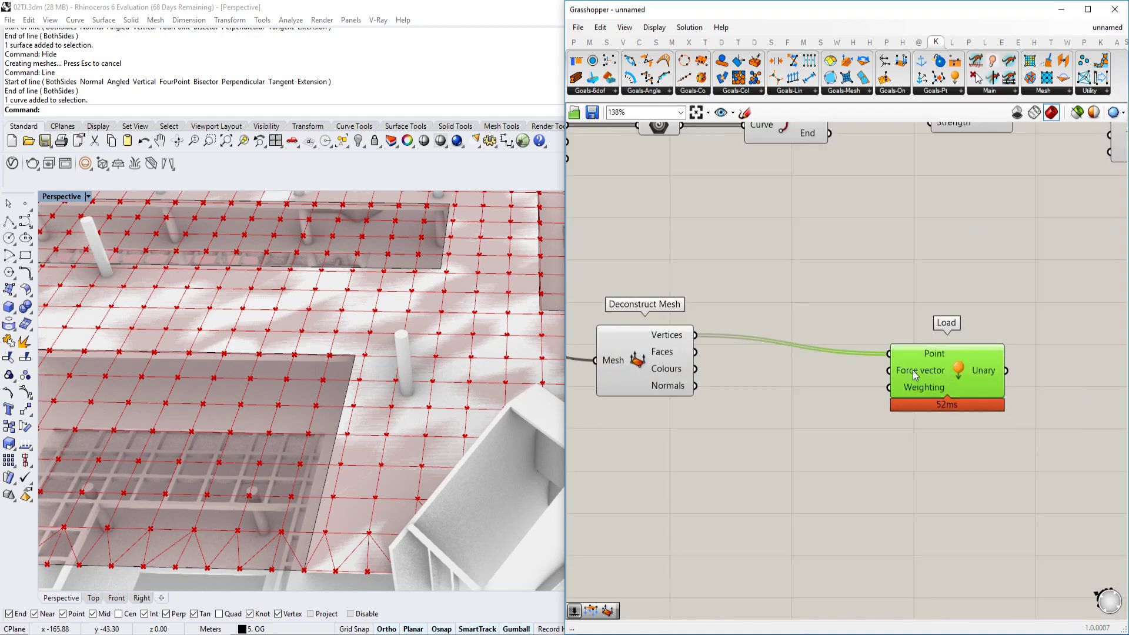
Step: Create a number slider with the value -1.00 and connect it to the Load goal's Weighting input
mouse_move(914, 375)
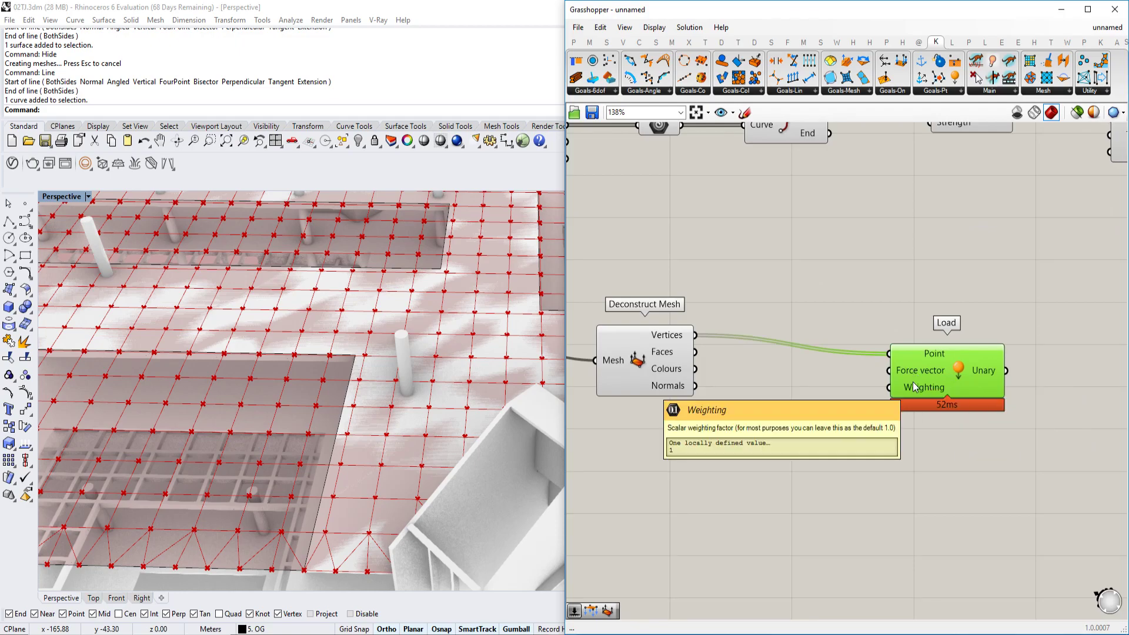
double_click(838, 396)
type("<")
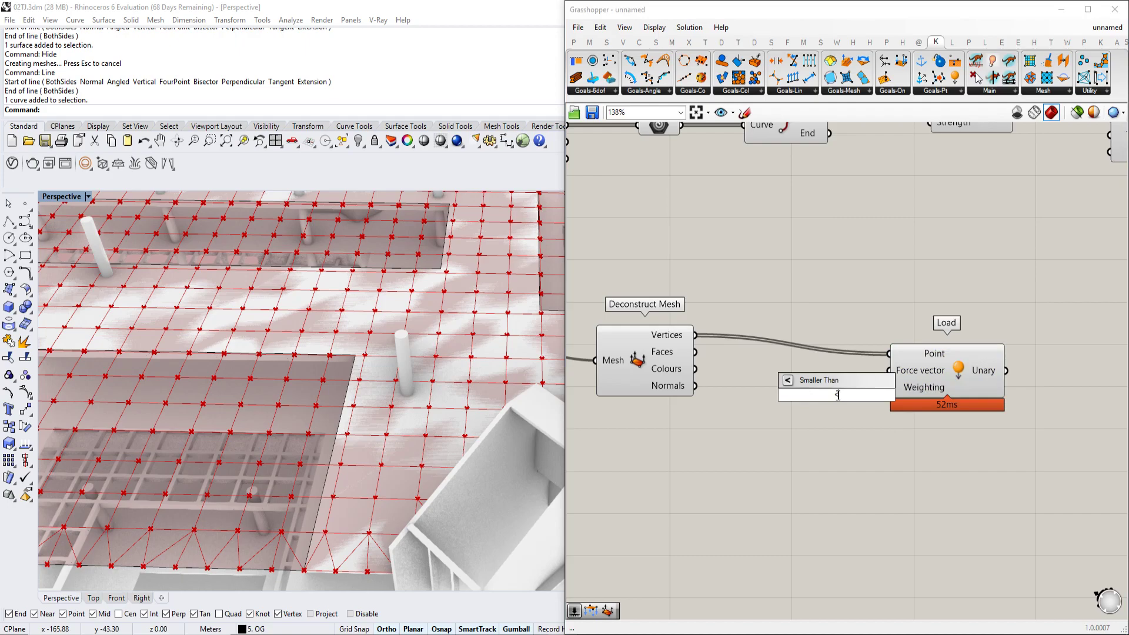
key("BackSpace")
type("-1")
key("Return")
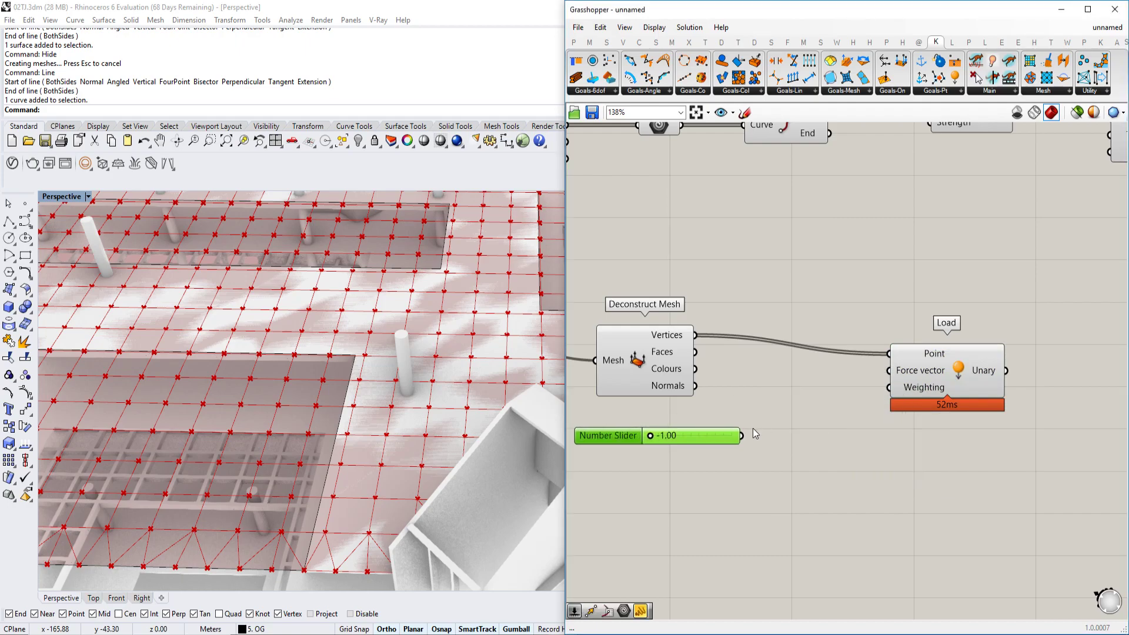
scroll(896, 391, "down", 4)
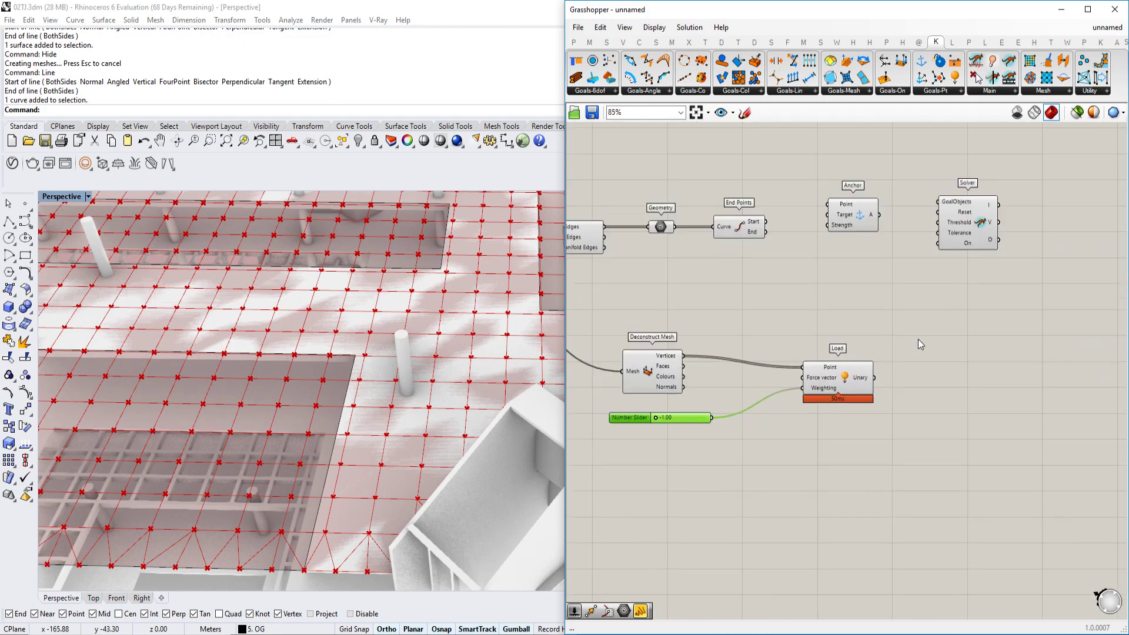
Step: Move the Anchor goal below the Solver and connect the Load output to the Solver's GoalObjects input
scroll(831, 333, "up", 1)
left_click_drag(784, 251, 847, 307)
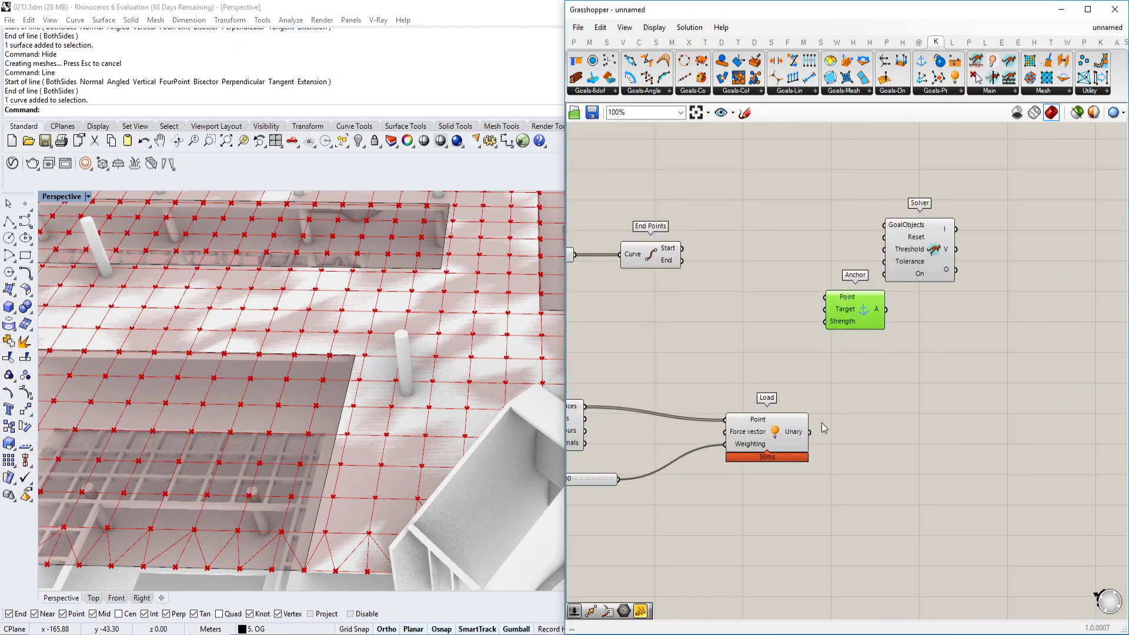
left_click_drag(809, 432, 883, 278)
scroll(842, 417, "down", 2)
scroll(863, 304, "up", 3)
right_click_drag(376, 433, 414, 328)
scroll(366, 381, "down", 5)
Step: Add a Button component in front of the Solver
double_click(750, 235)
type("button")
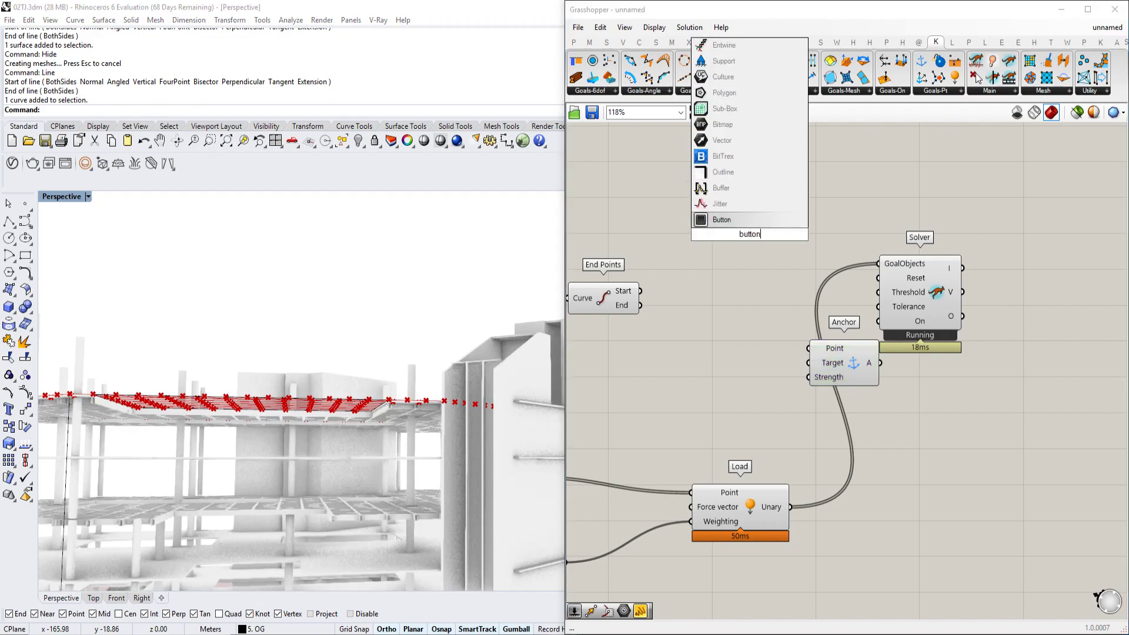
key("Return")
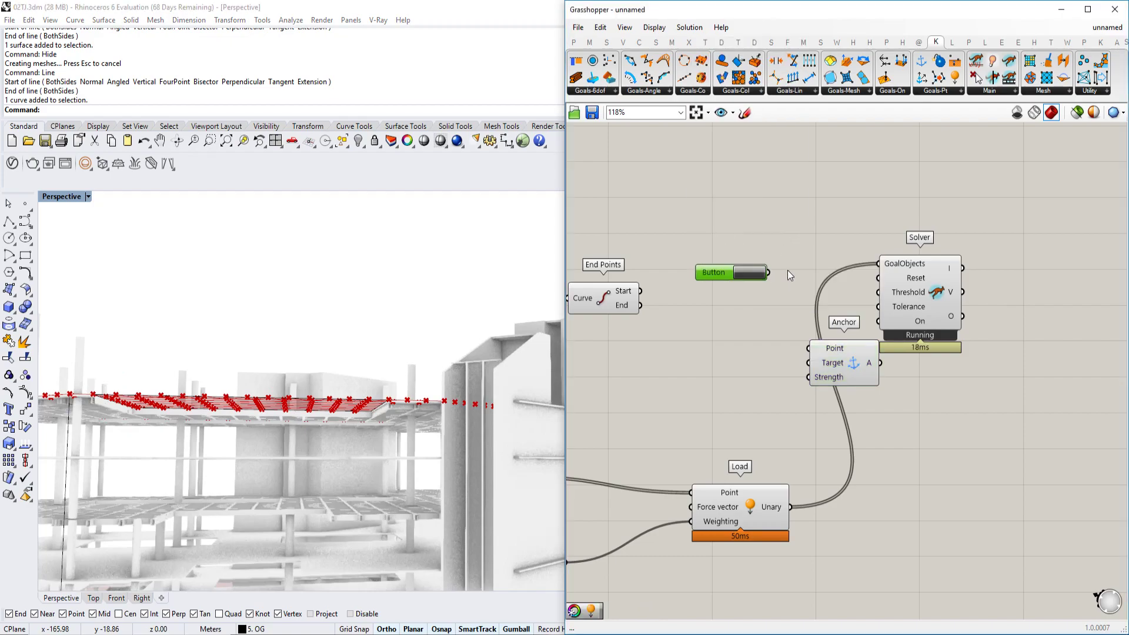
Step: Connect a new Boolean Toggle set to True to the Solver's On input, and the Button to its Reset input
double_click(613, 377)
type("toggle")
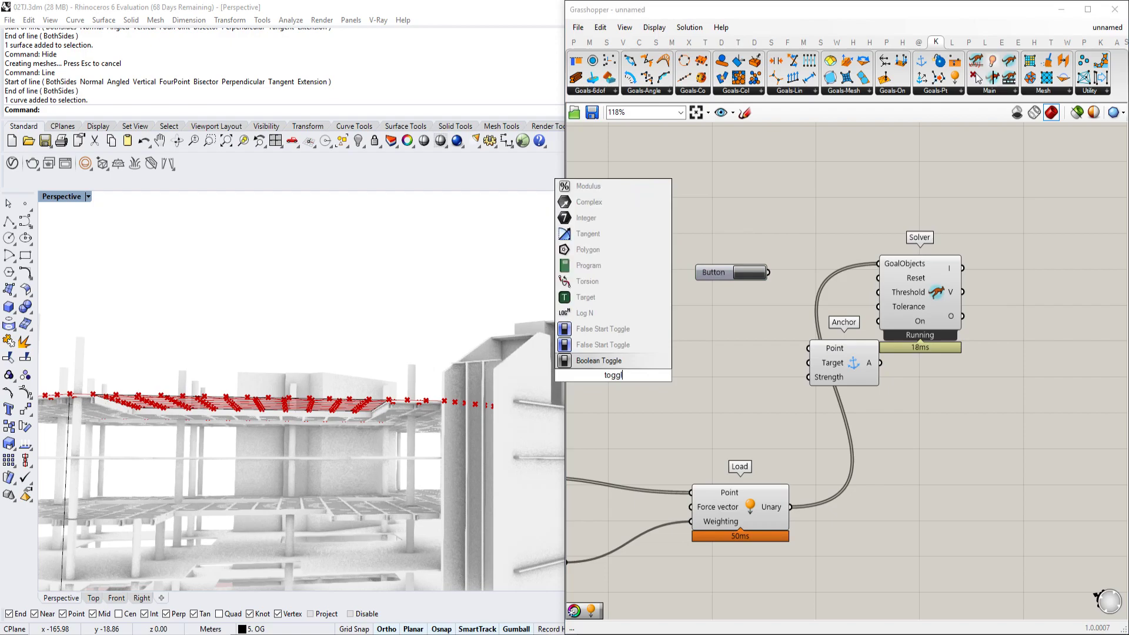
key("Return")
left_click_drag(666, 376, 879, 321)
left_click_drag(624, 374, 716, 333)
double_click(742, 333)
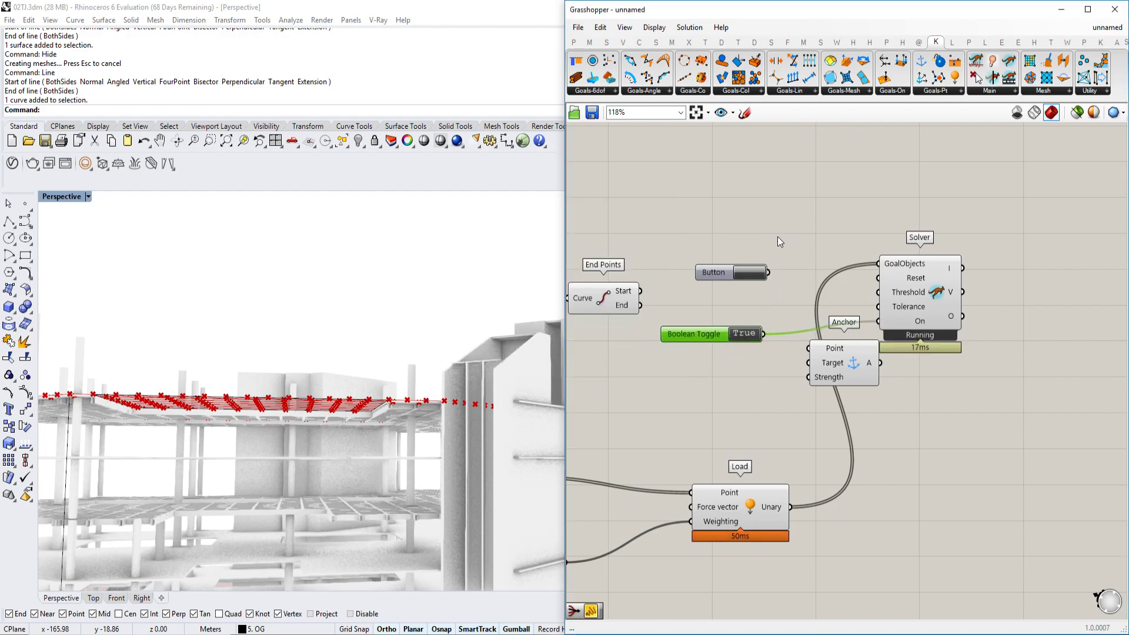
left_click_drag(769, 273, 882, 278)
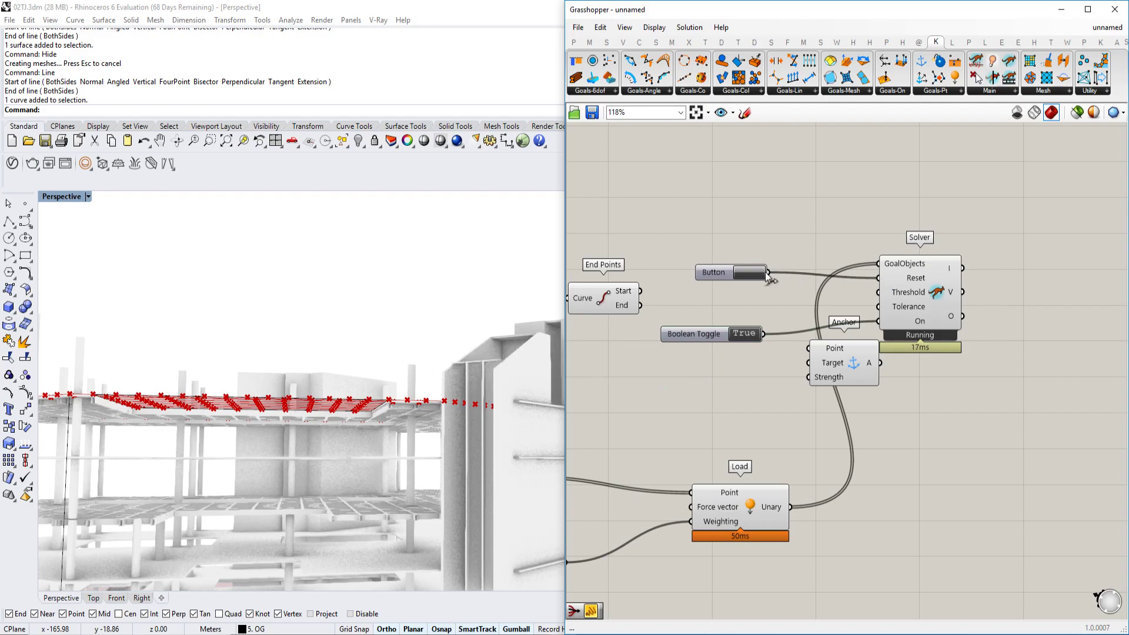
Step: Set the Load goal's weighting slider to -0.03 and reset the Solver
right_click_drag(315, 327, 541, 269)
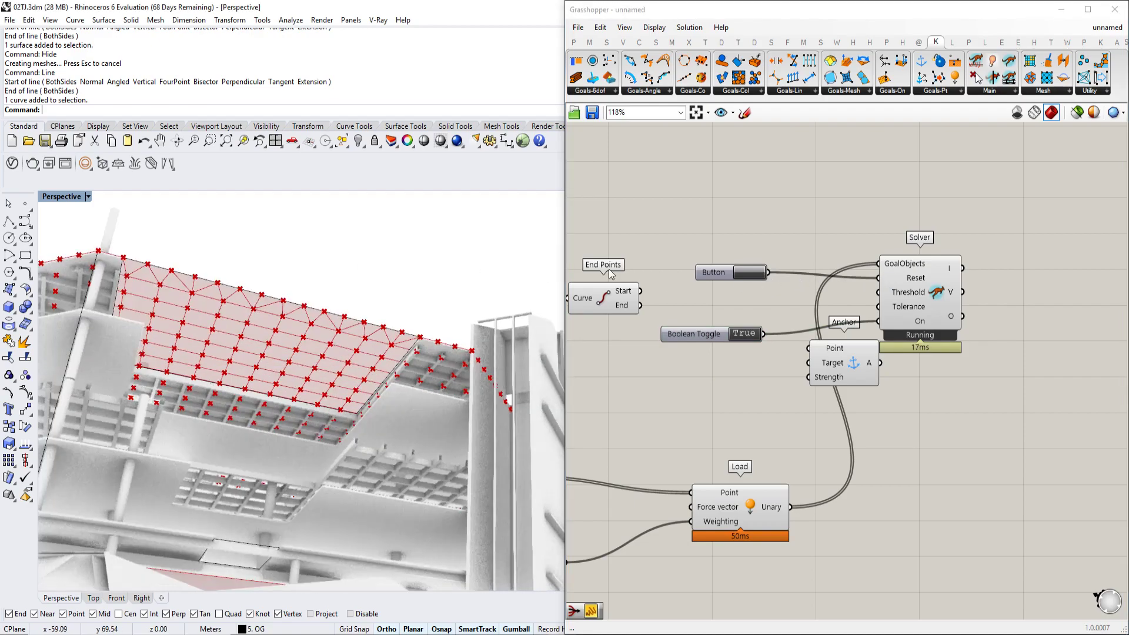
right_click_drag(748, 412, 1029, 299)
scroll(786, 408, "up", 2)
scroll(787, 413, "up", 2)
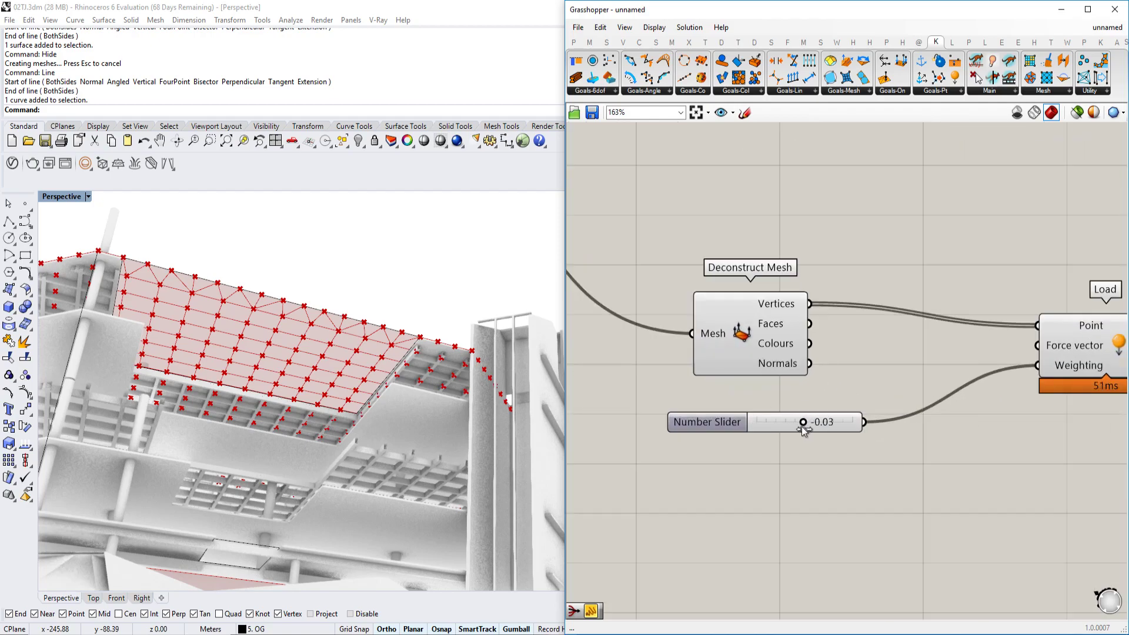
scroll(702, 481, "down", 4)
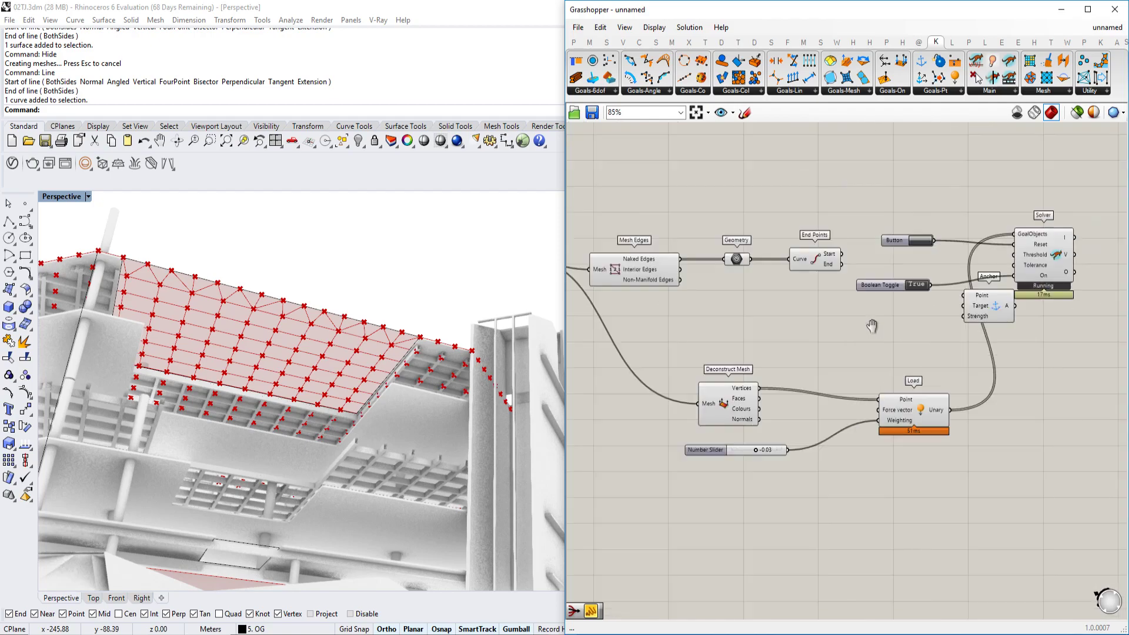
right_click_drag(324, 307, 456, 244)
left_click(916, 241)
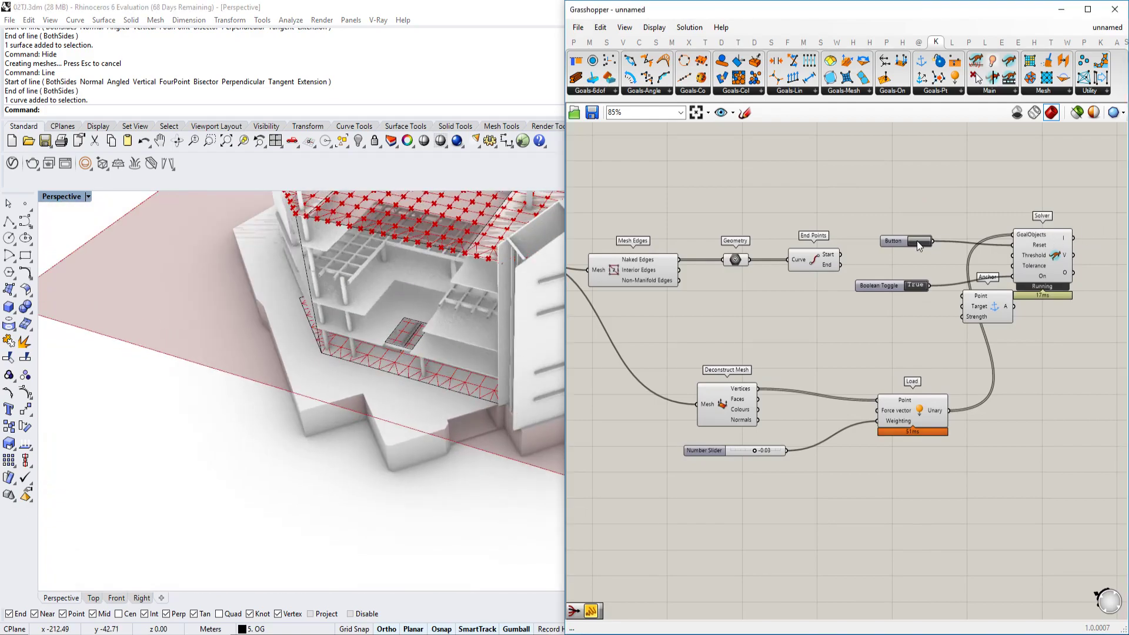
Step: Set the Load goal's weighting slider to 0.01 and reset the Solver
right_click_drag(547, 337, 443, 395)
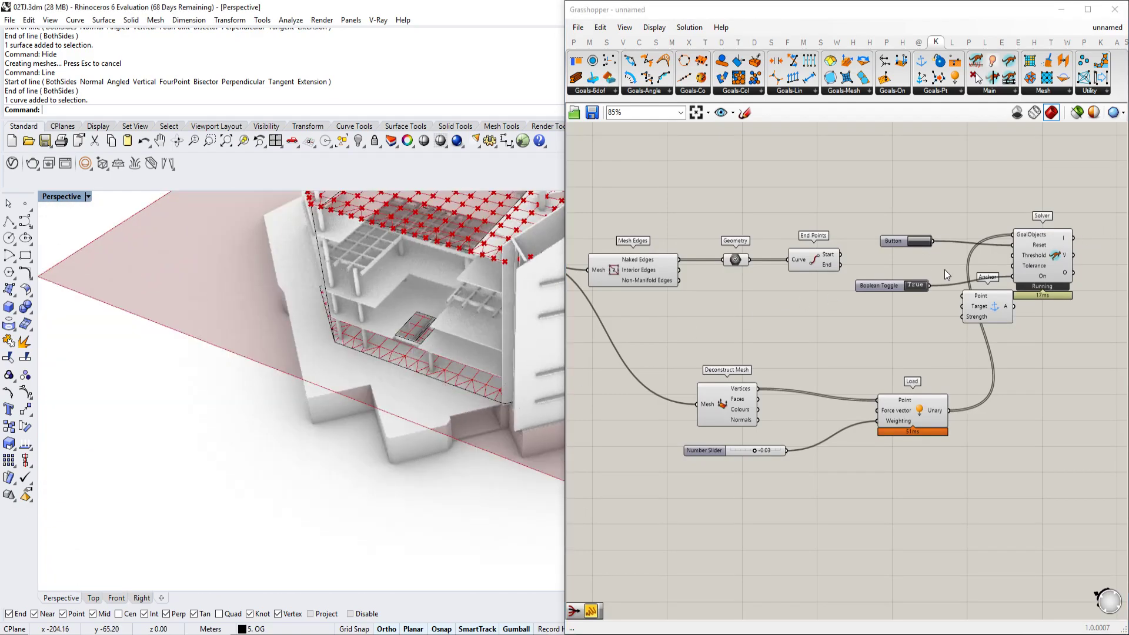
scroll(927, 297, "up", 2)
scroll(694, 509, "up", 3)
left_click_drag(685, 511, 685, 510)
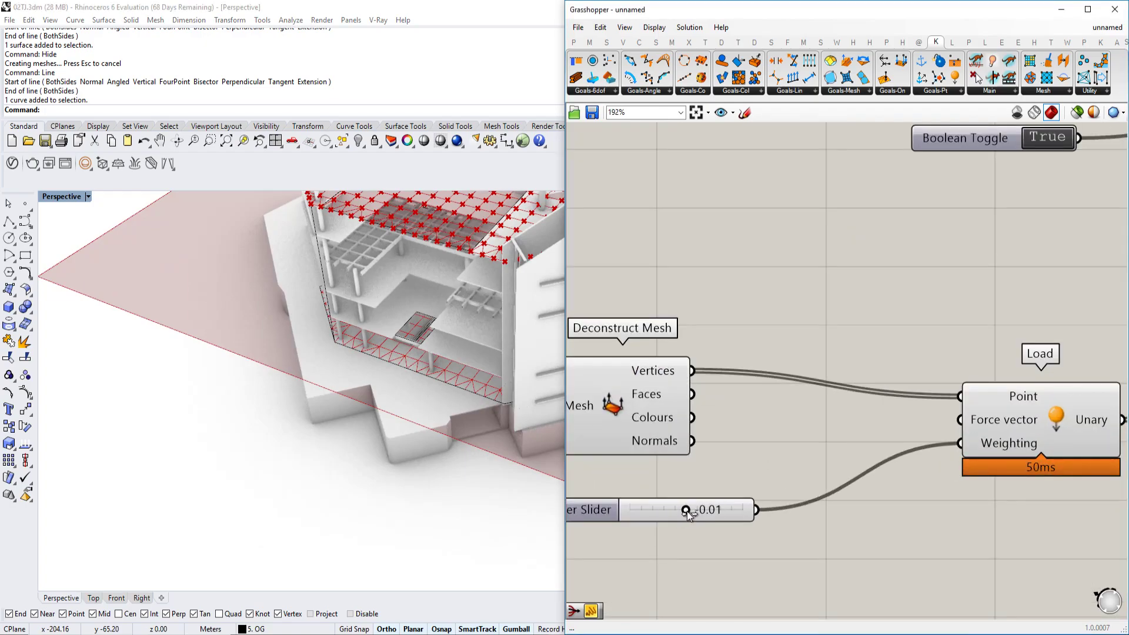
right_click_drag(336, 372, 516, 395)
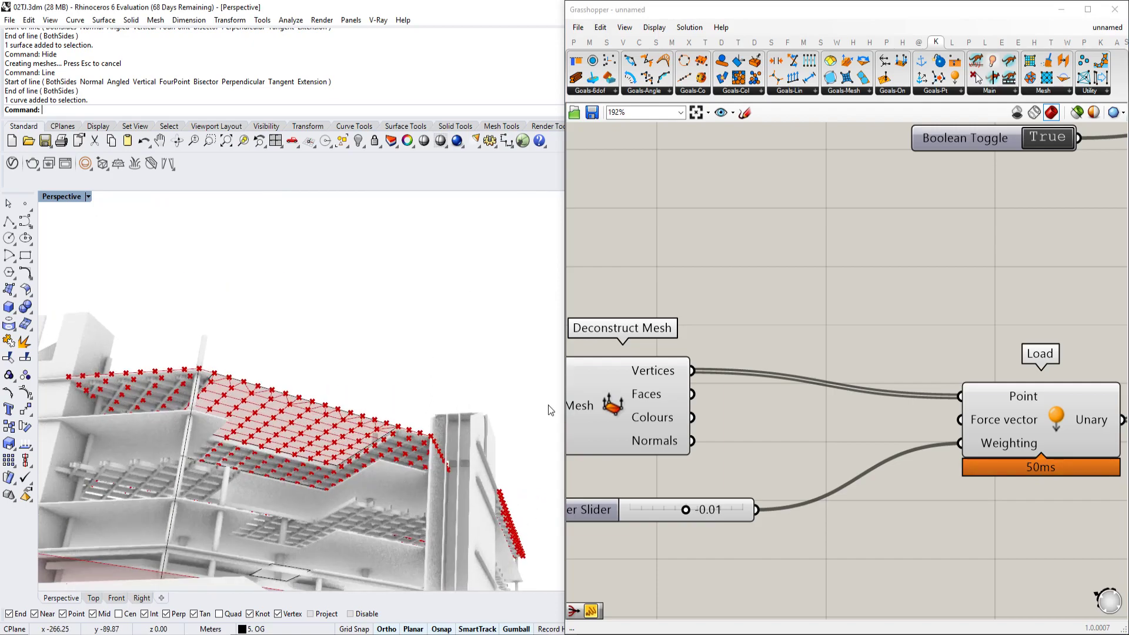
left_click_drag(684, 510, 688, 510)
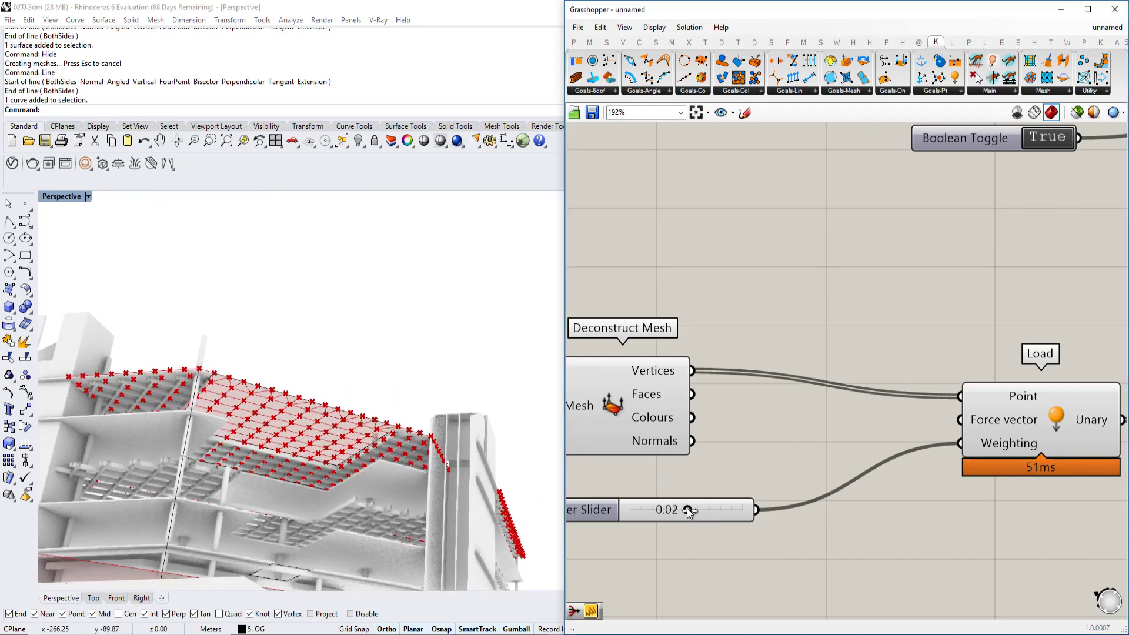
right_click_drag(956, 212, 793, 354)
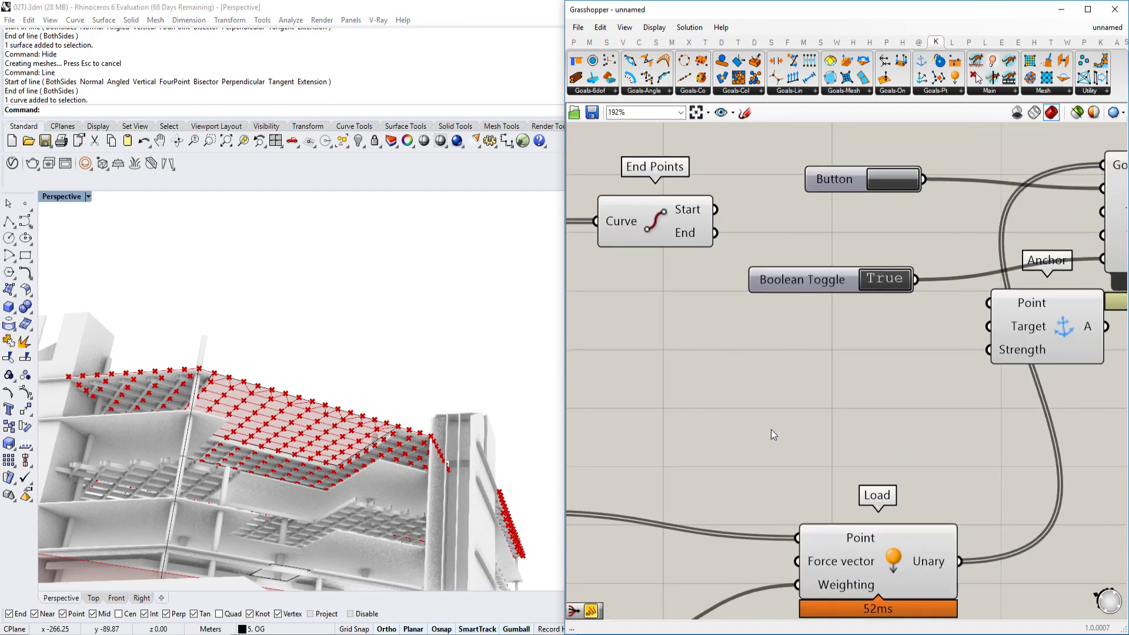
right_click_drag(910, 375, 856, 401)
left_click(825, 204)
left_click(845, 204)
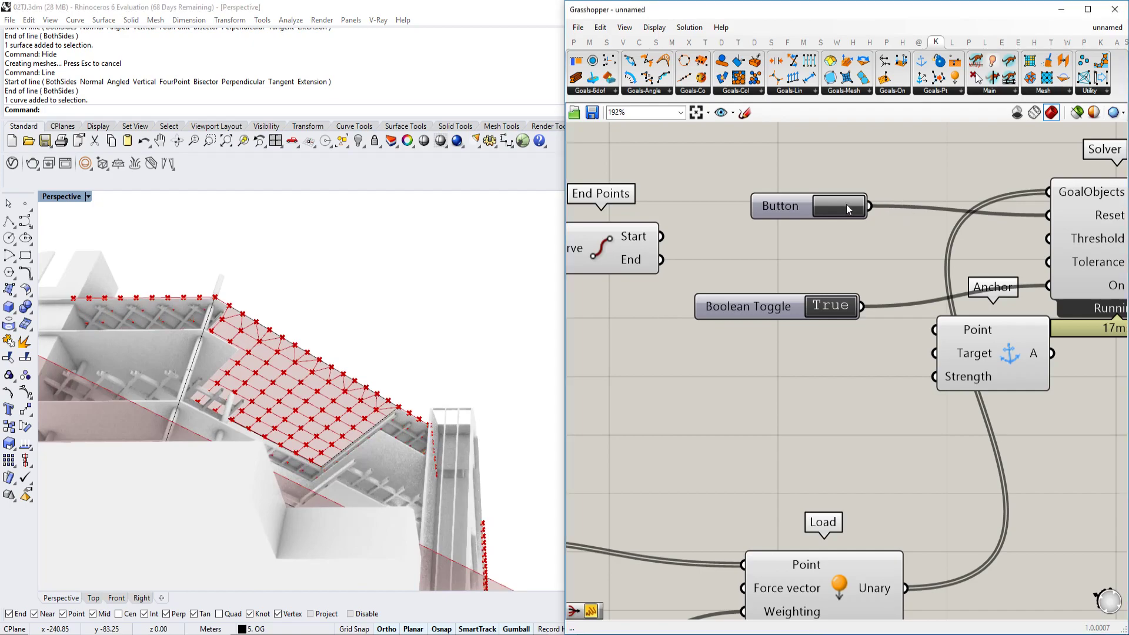
Step: Add a Kangaroo Show component above the Button in front of the Solver
scroll(856, 271, "down", 2)
right_click_drag(857, 272, 819, 305)
scroll(881, 287, "down", 2)
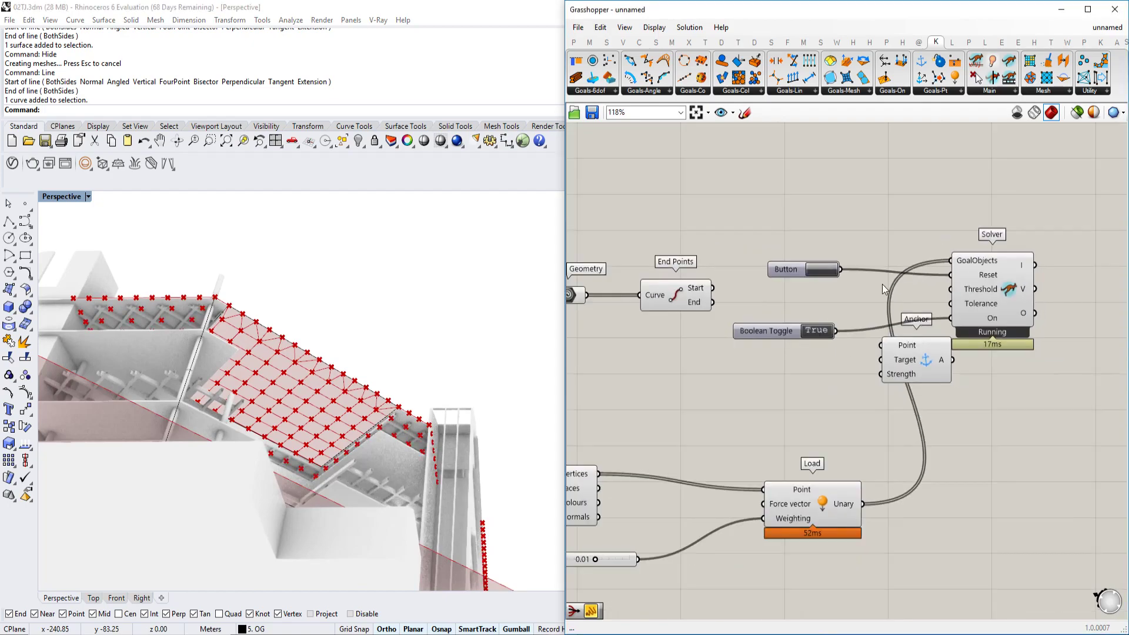
double_click(849, 187)
left_click(989, 90)
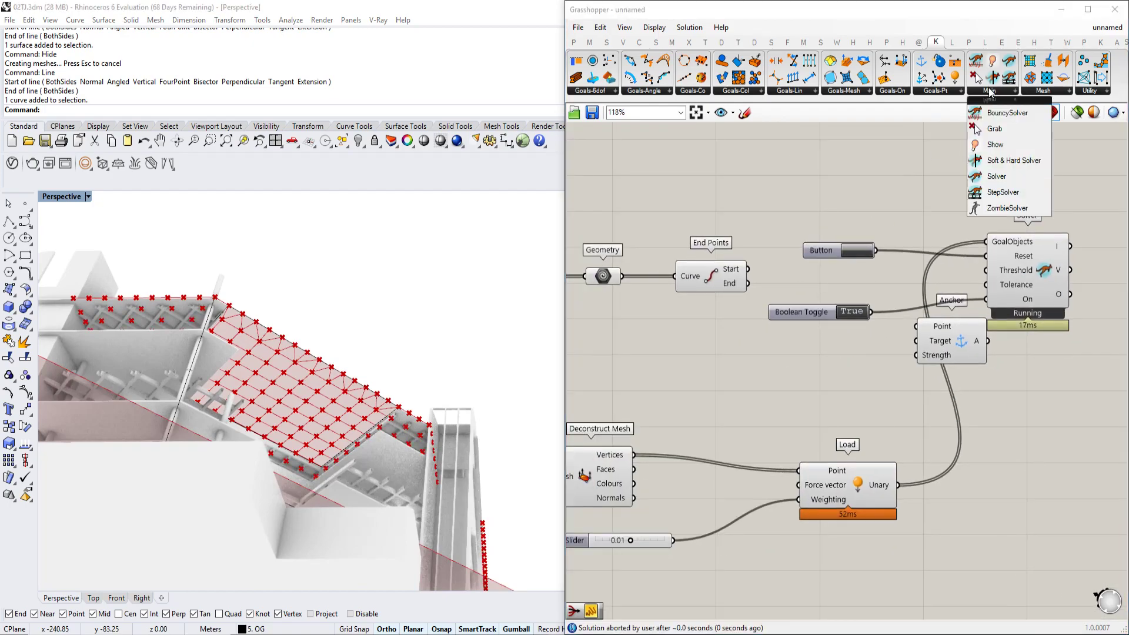
left_click(995, 146)
left_click(849, 151)
Step: Connect the source mesh to the Show component's input and its output to the Solver's GoalObjects input
right_click_drag(844, 152, 909, 156)
left_click_drag(891, 153, 645, 212)
scroll(890, 153, "down", 5)
scroll(664, 208, "up", 2)
right_click_drag(1009, 133, 866, 161)
left_click_drag(864, 165, 939, 221)
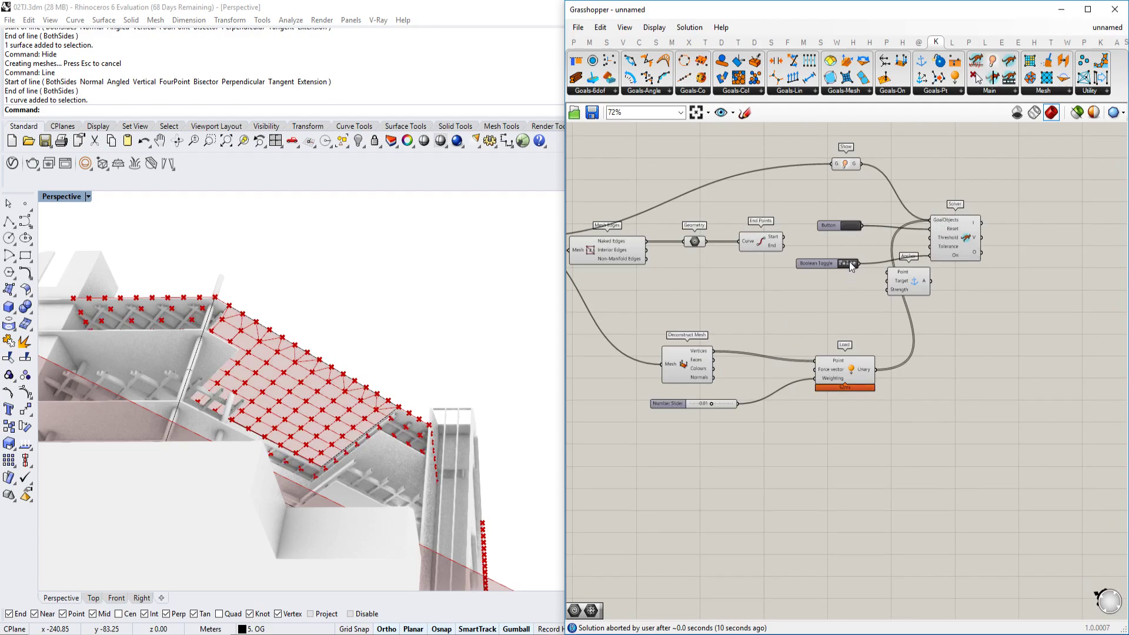
Step: Flatten the Solver's GoalObjects input
right_click_drag(542, 317, 499, 276)
scroll(915, 246, "up", 2)
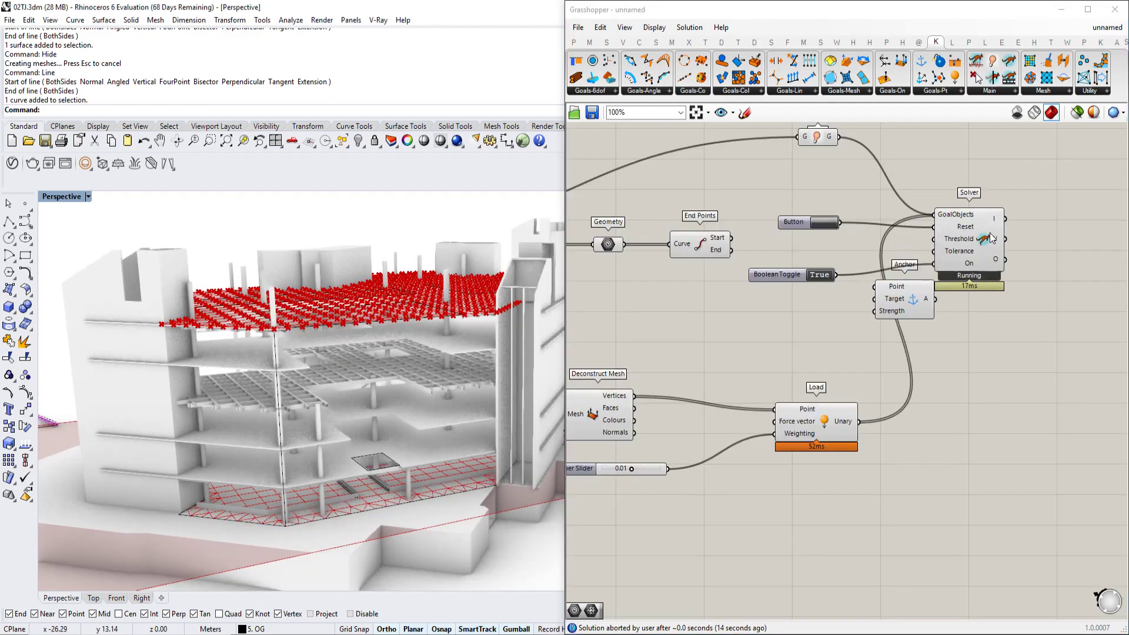
mouse_move(997, 264)
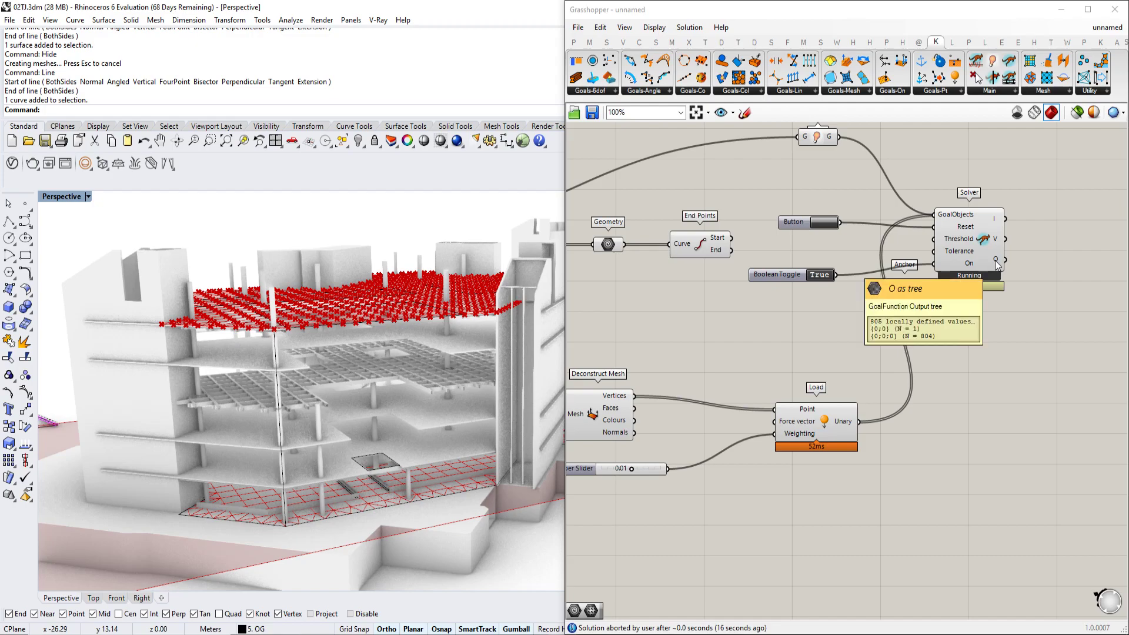
right_click(947, 219)
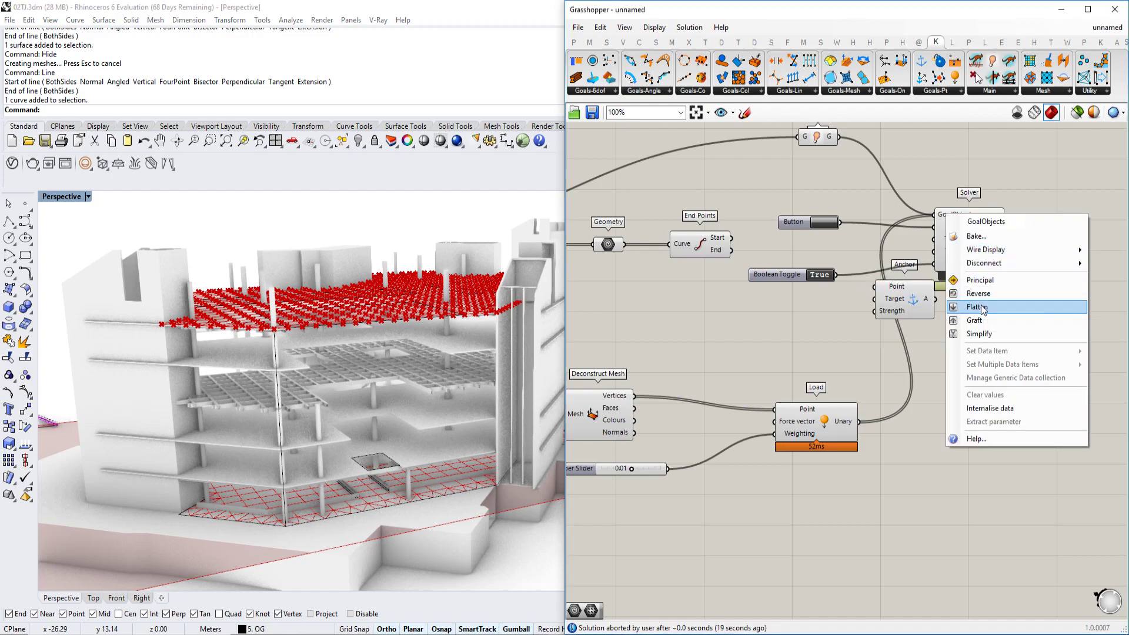
left_click(976, 306)
Step: Reset the Solver repeatedly and examine how the roof mesh responds in the Perspective view
right_click_drag(753, 286, 759, 368)
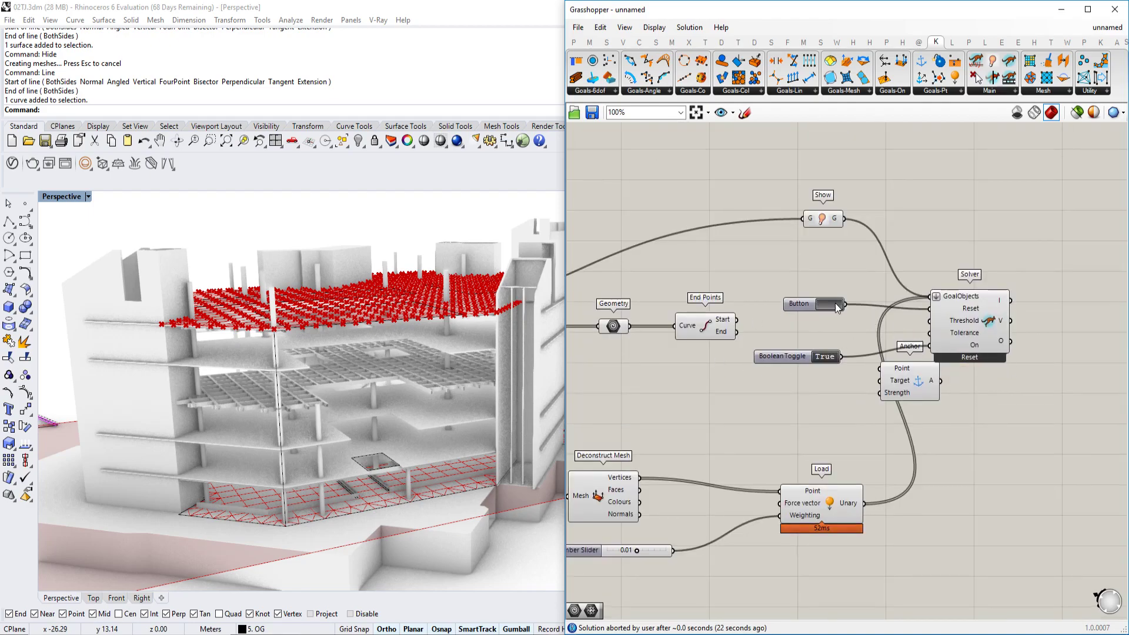
scroll(344, 341, "up", 6)
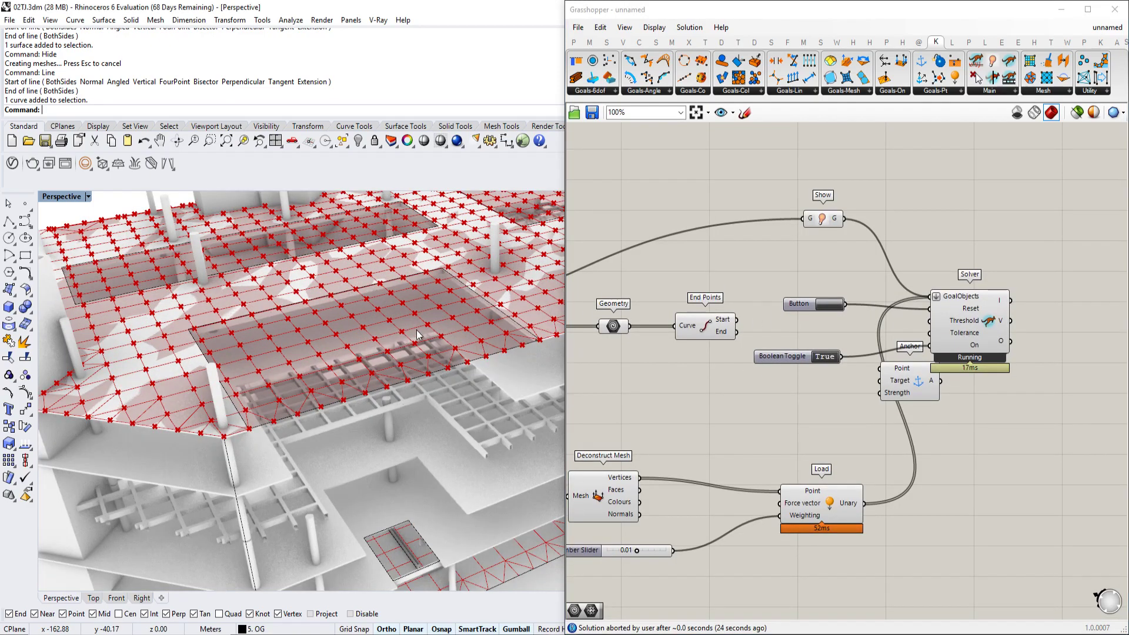
left_click(993, 328)
left_click(825, 309)
left_click(825, 310)
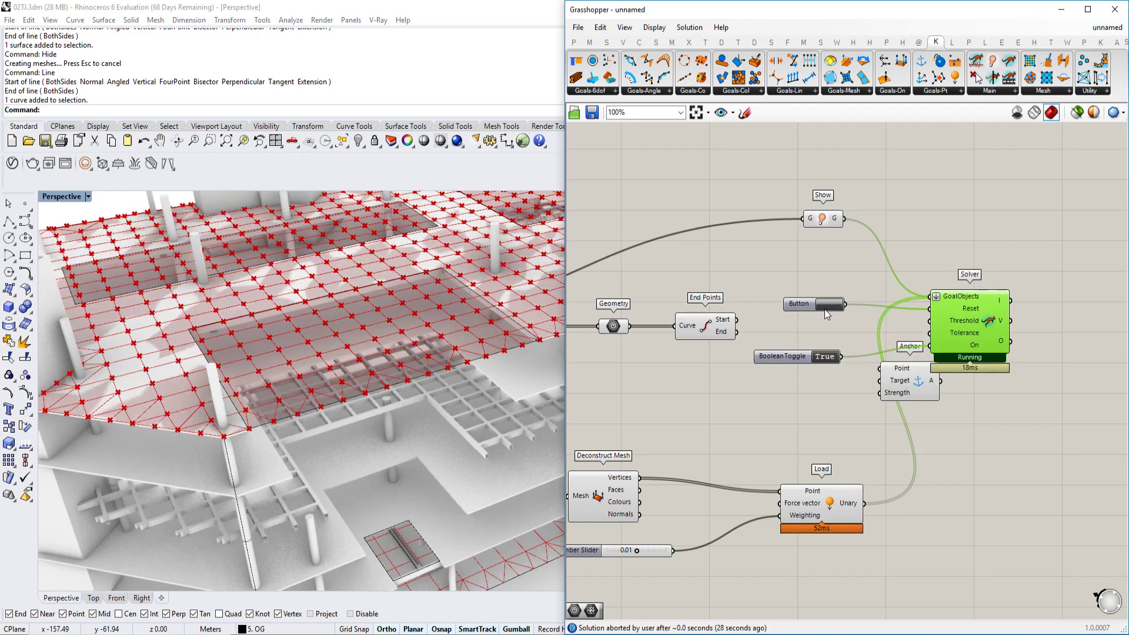
left_click(831, 309)
right_click_drag(383, 456, 547, 385)
left_click(834, 304)
left_click(834, 304)
left_click(833, 304)
right_click_drag(318, 347, 461, 400)
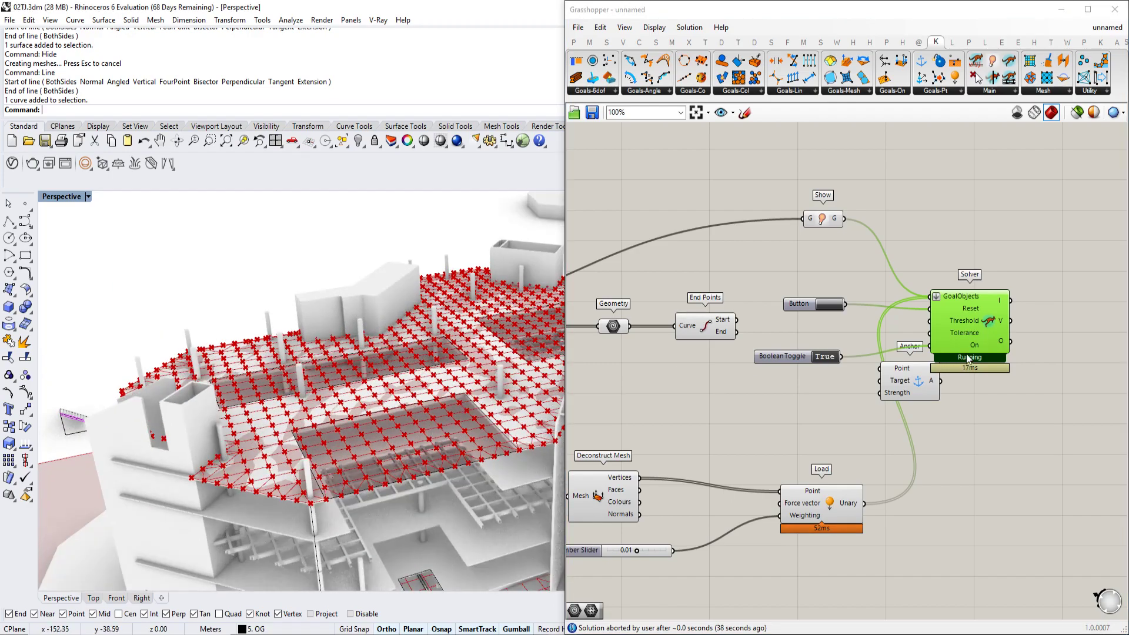
Step: Move the Solver and Anchor apart and combine the End Points' Start and End outputs in a new Merge component
left_click_drag(954, 343, 984, 327)
left_click_drag(917, 381, 891, 405)
double_click(723, 399)
type("mer")
left_click(726, 386)
mouse_move(688, 413)
left_mouse_down()
mouse_move(729, 333)
mouse_move(751, 368)
mouse_move(737, 332)
left_mouse_up()
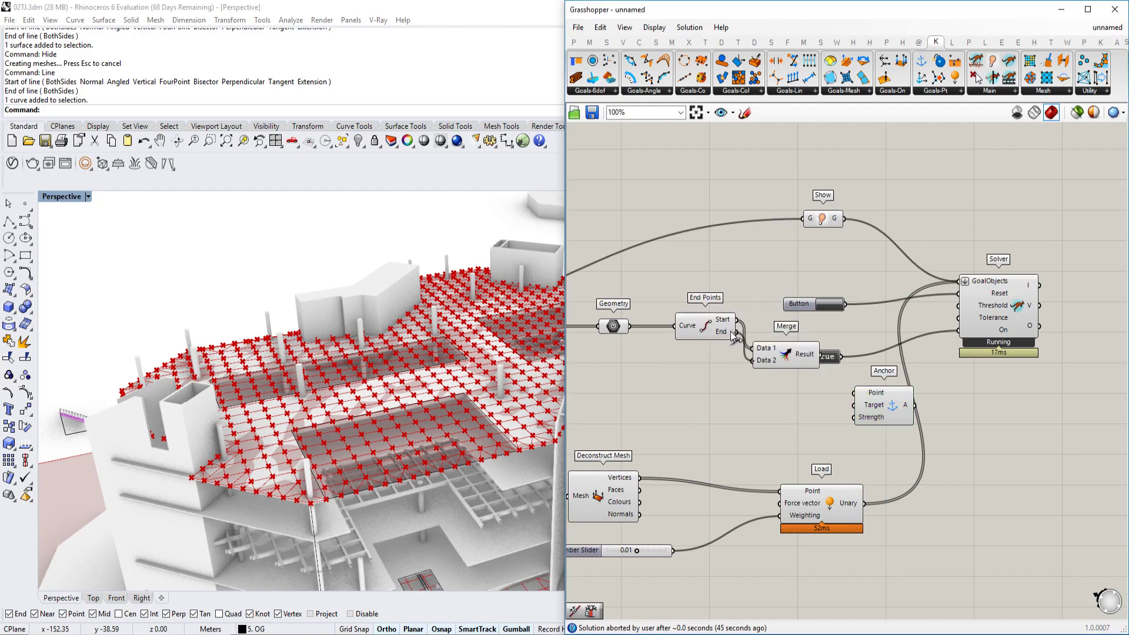
Step: Place the Merge beside the Anchor, wiring its Result to the Anchor's Point input and the Anchor's output to the Solver's GoalObjects
left_click_drag(724, 395, 760, 421)
left_click_drag(817, 361, 860, 396)
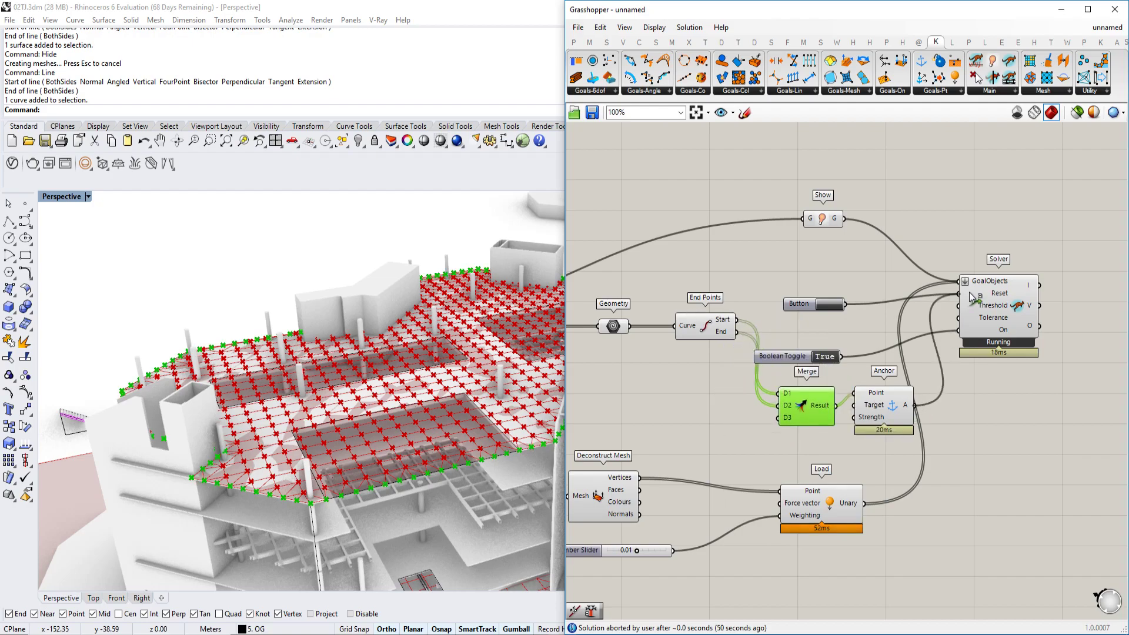
left_click_drag(965, 288, 961, 282)
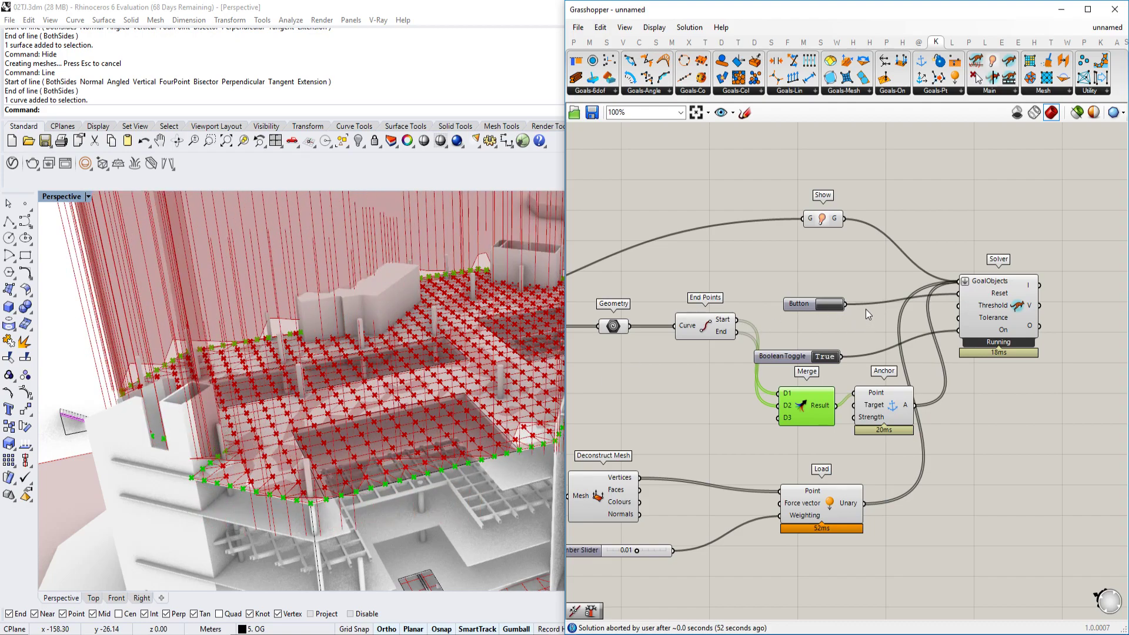
Step: Reset the Solver and examine the stretched roof mesh from several angles
left_click(834, 304)
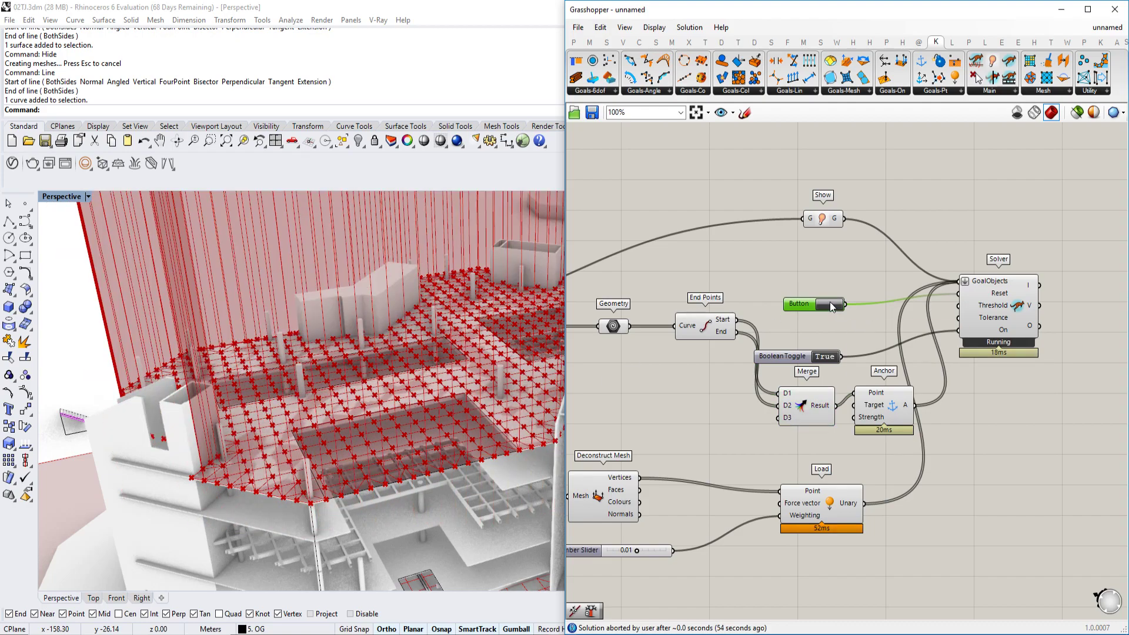
right_click_drag(869, 344, 945, 250)
right_click_drag(309, 441, 366, 276)
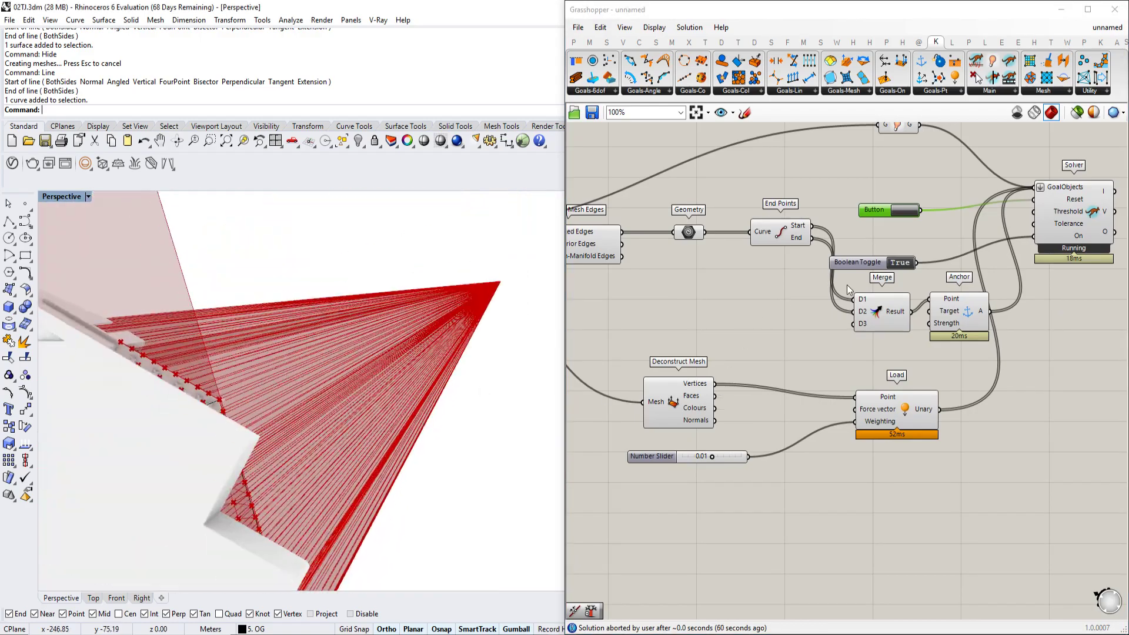
left_click(913, 214)
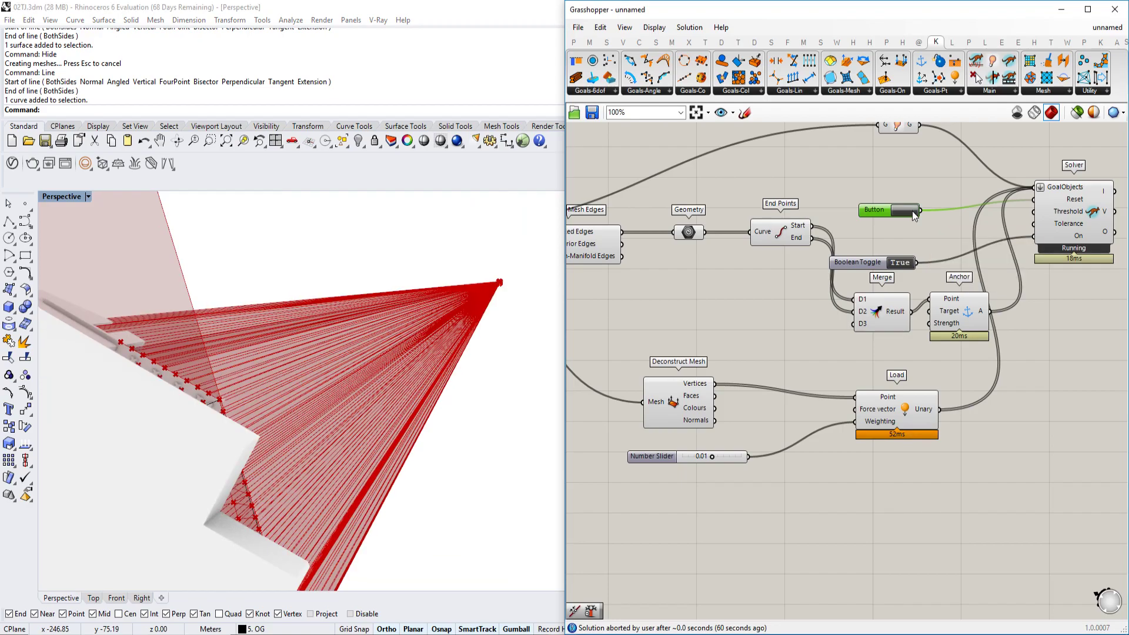
right_click_drag(392, 385, 347, 500)
right_click_drag(935, 400, 900, 418)
scroll(845, 459, "up", 2)
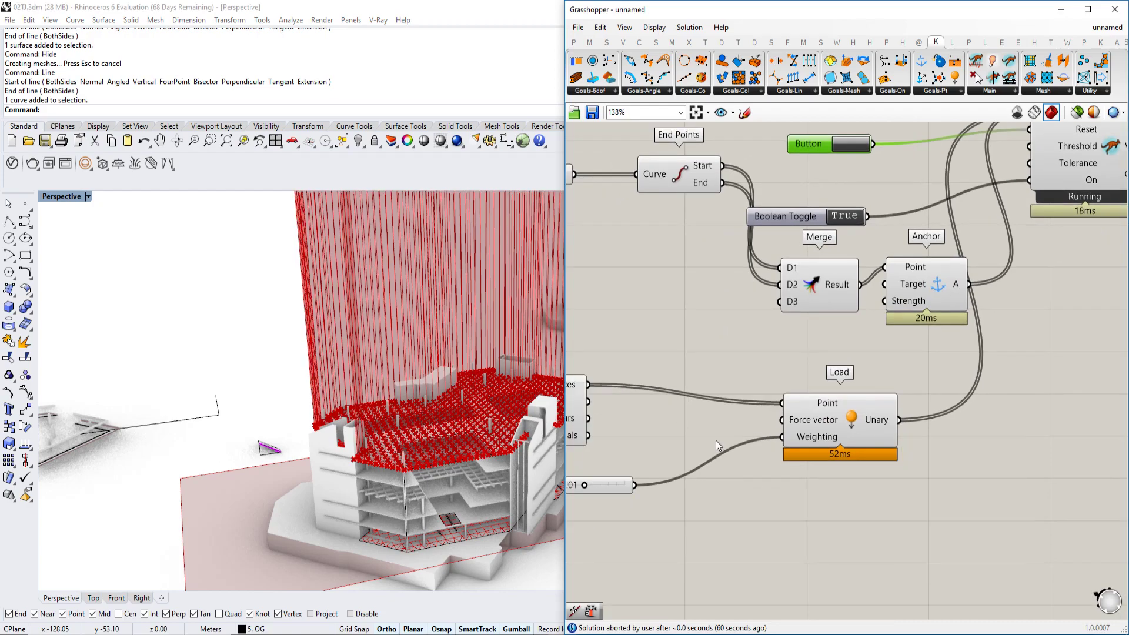
right_click_drag(715, 440, 657, 510)
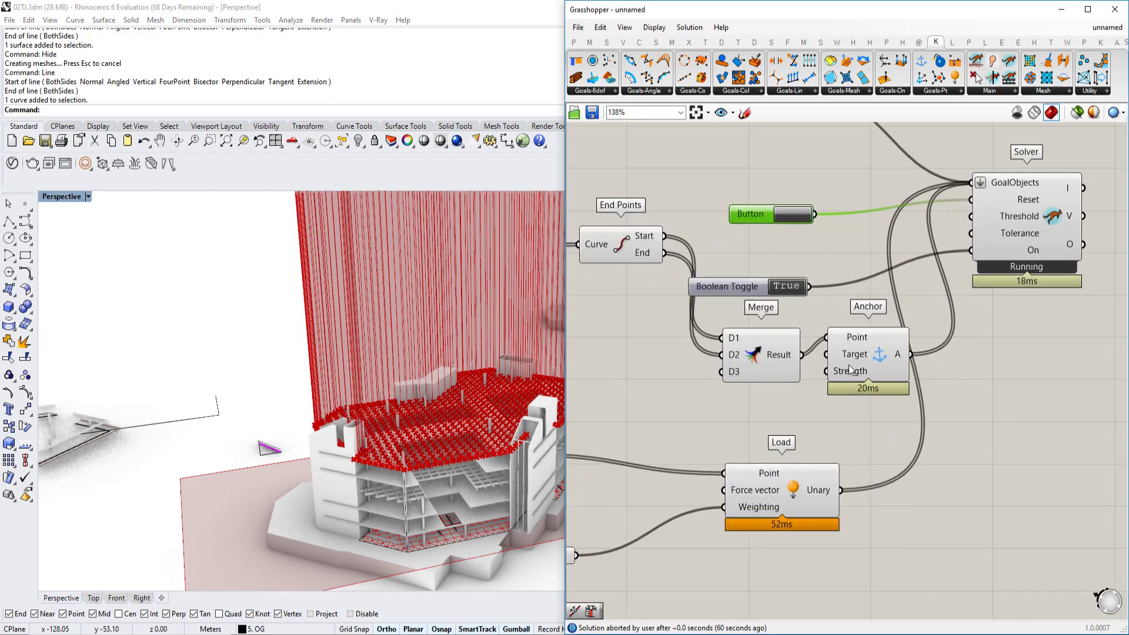
Step: Pause the Solver by setting the Boolean Toggle to False
left_click(790, 287)
right_click_drag(788, 354, 878, 287)
right_click_drag(381, 406, 325, 422)
scroll(400, 452, "up", 14)
scroll(322, 513, "down", 9)
scroll(329, 516, "up", 4)
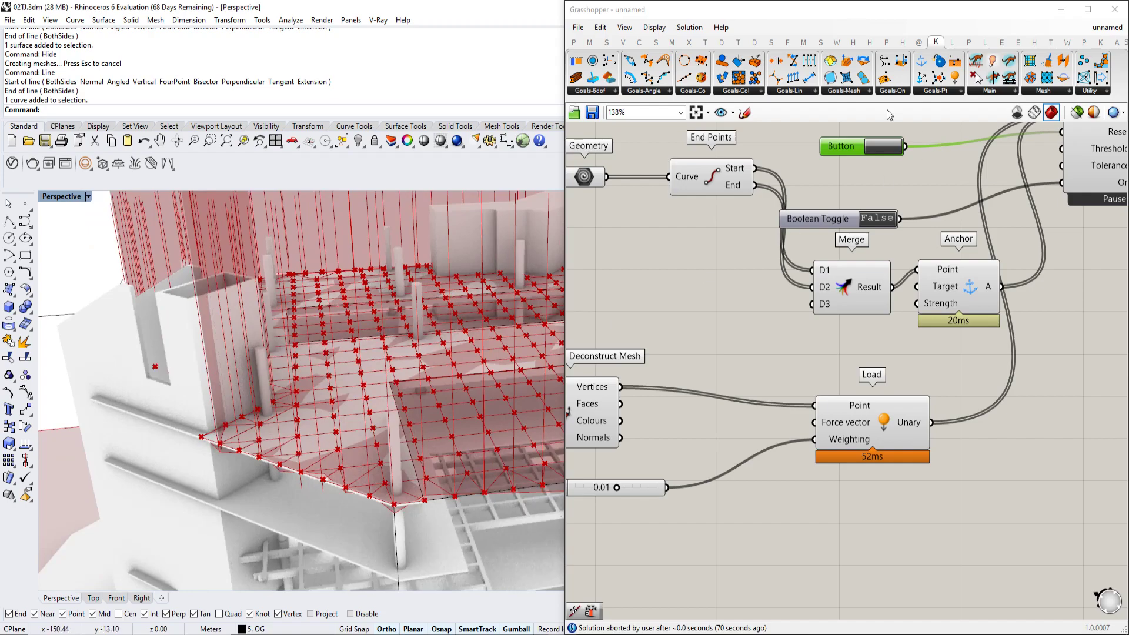
Step: Add an EdgeLengths goal, connecting the source mesh to its Mesh input and its EL output to the Solver's GoalObjects
left_click(868, 91)
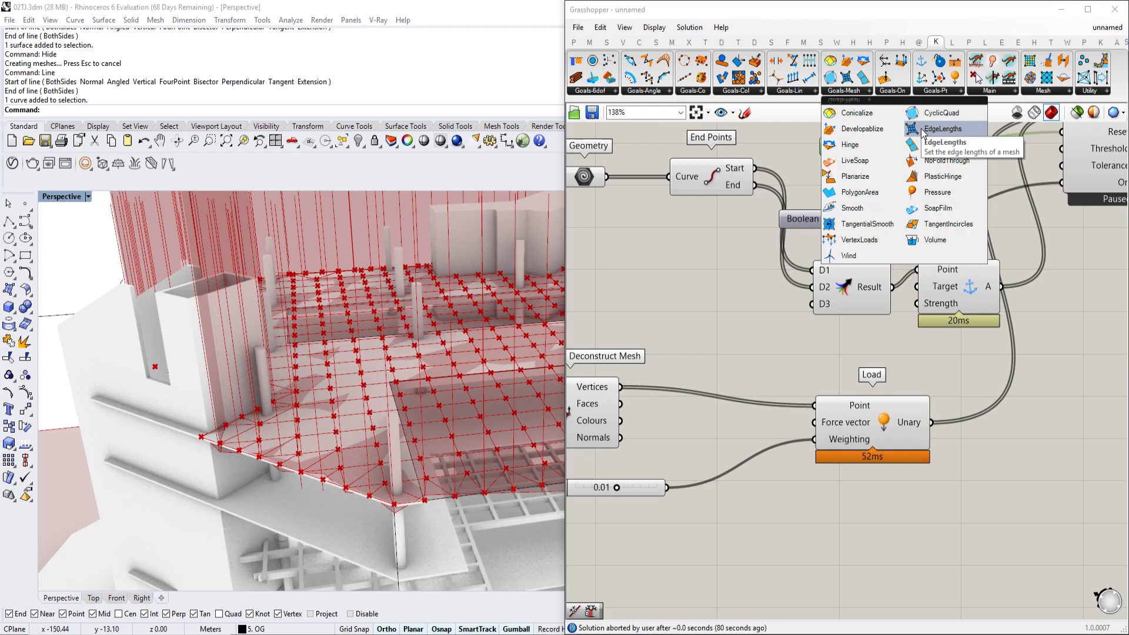
left_click_drag(922, 129, 737, 306)
scroll(736, 306, "down", 2)
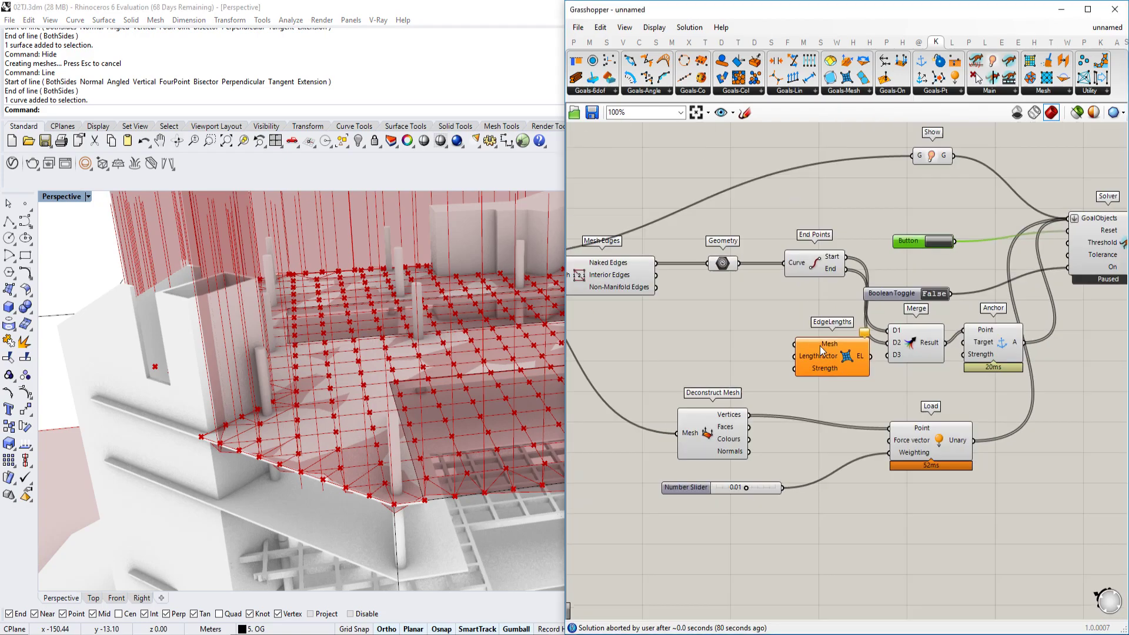
right_click_drag(737, 294, 866, 287)
left_click_drag(810, 276, 926, 336)
right_click_drag(954, 338, 813, 350)
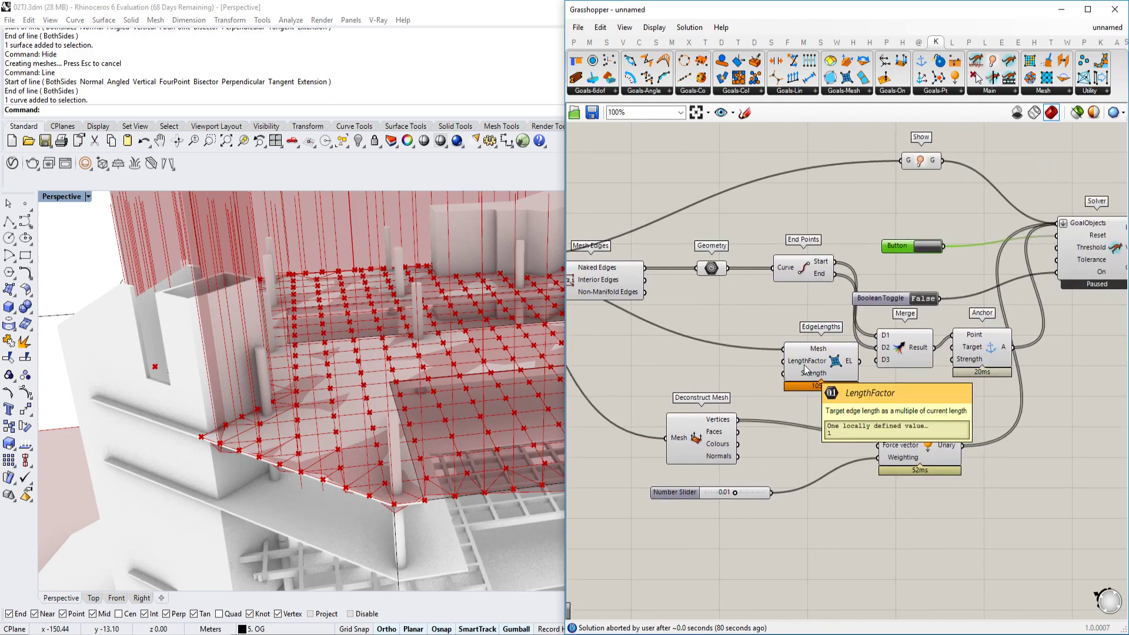
left_click_drag(976, 275, 1057, 223, "shift")
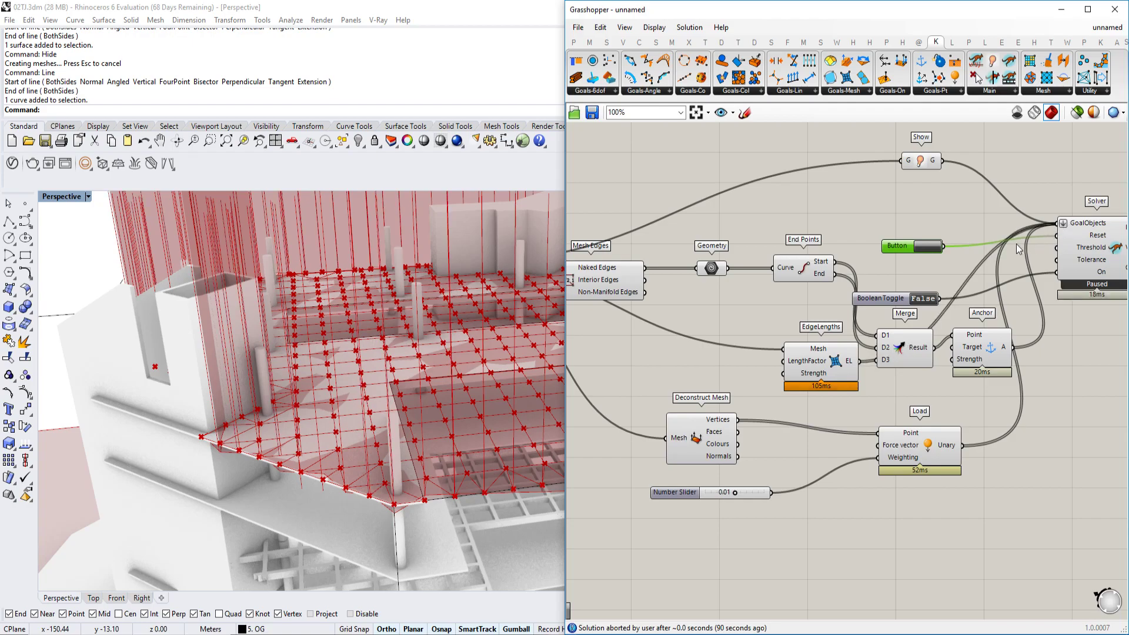
Step: Reset the Solver and restart the simulation by setting the Boolean Toggle to True
left_click(936, 251)
right_click_drag(901, 318, 860, 313)
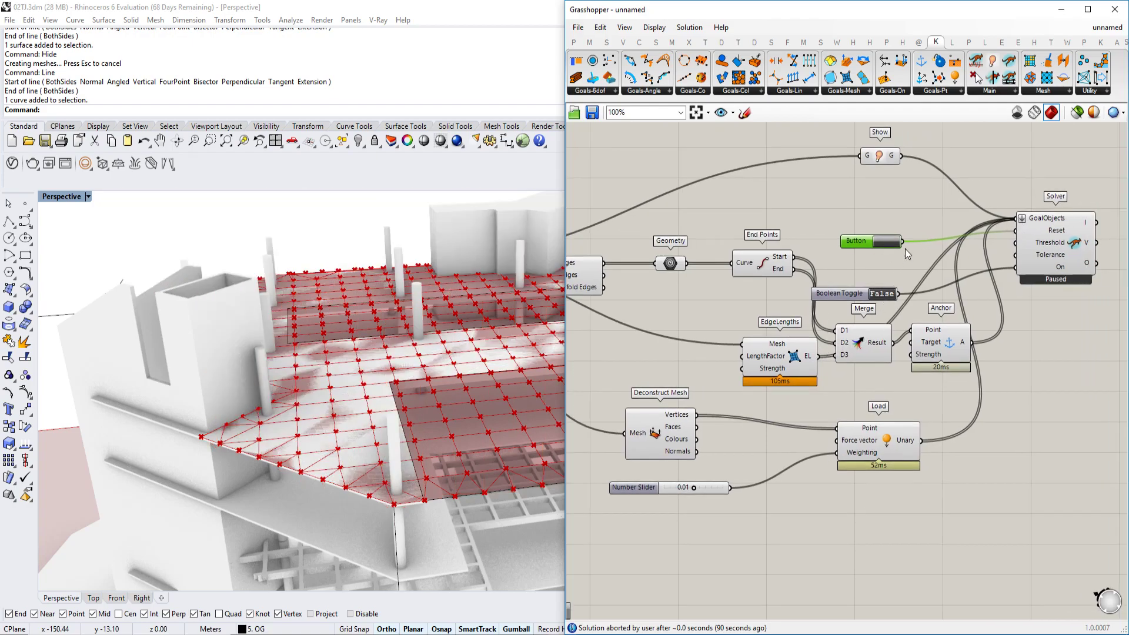
right_click(893, 298)
left_click(888, 291)
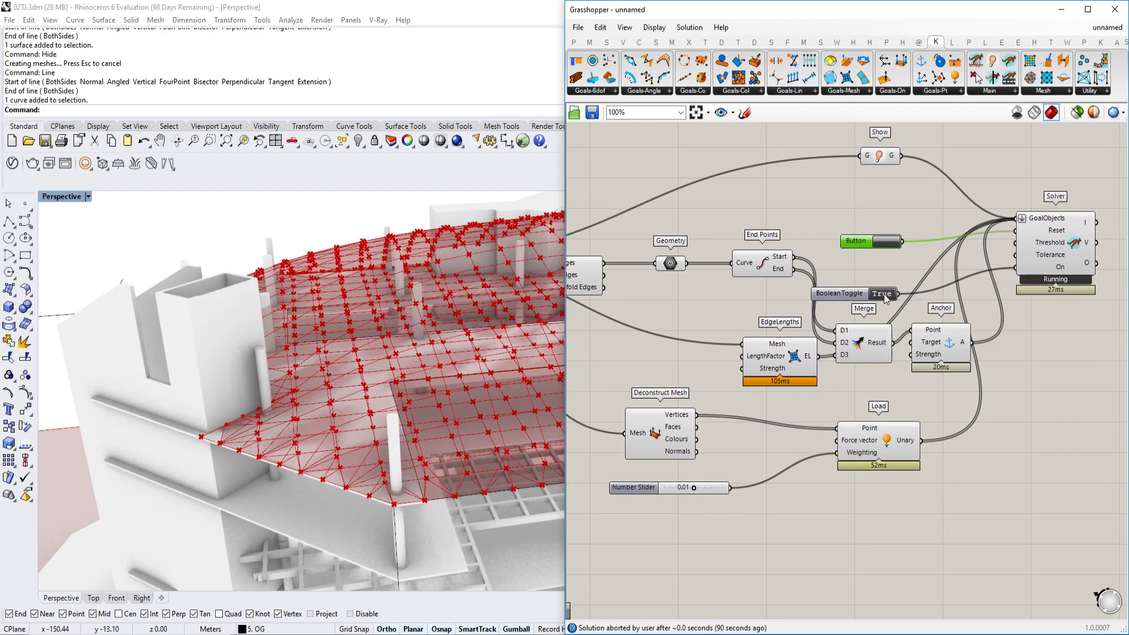
Step: Reset the Solver and turn off the preview of the Show, End Points, EdgeLengths, Merge and Anchor components
right_click_drag(426, 345, 392, 392)
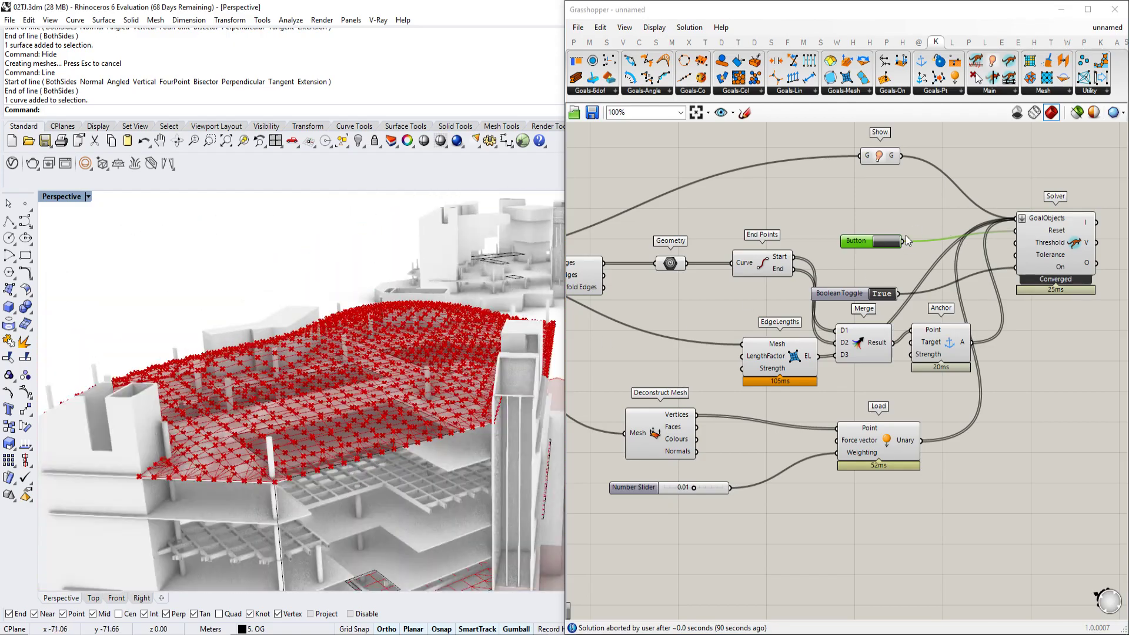
left_click(891, 242)
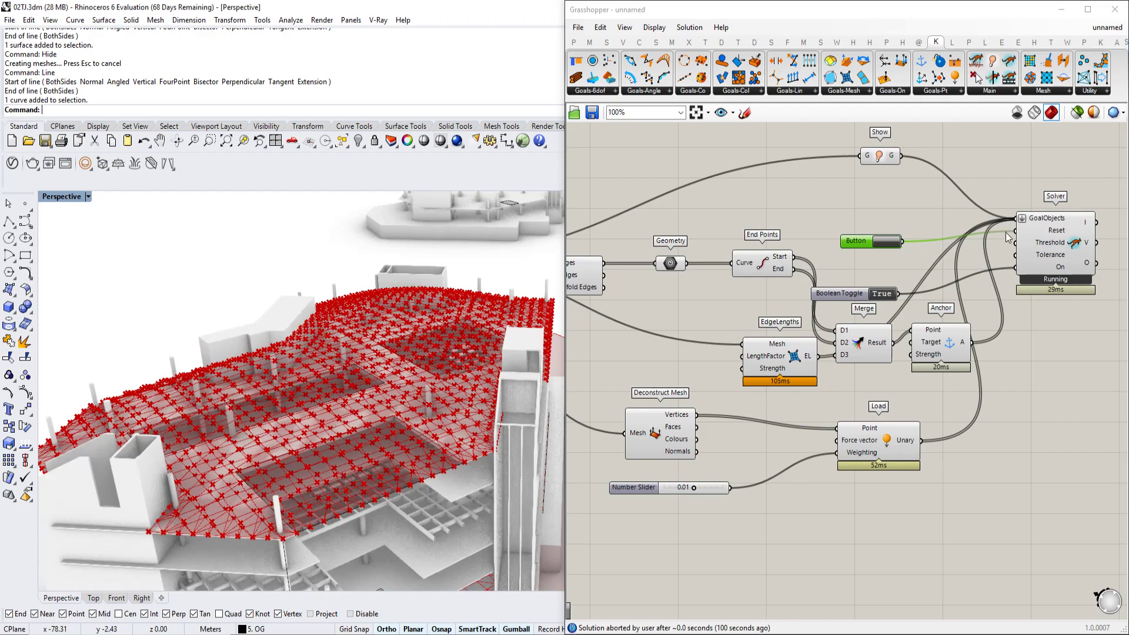
left_click_drag(998, 134, 726, 392)
middle_click(785, 353)
left_click(817, 319)
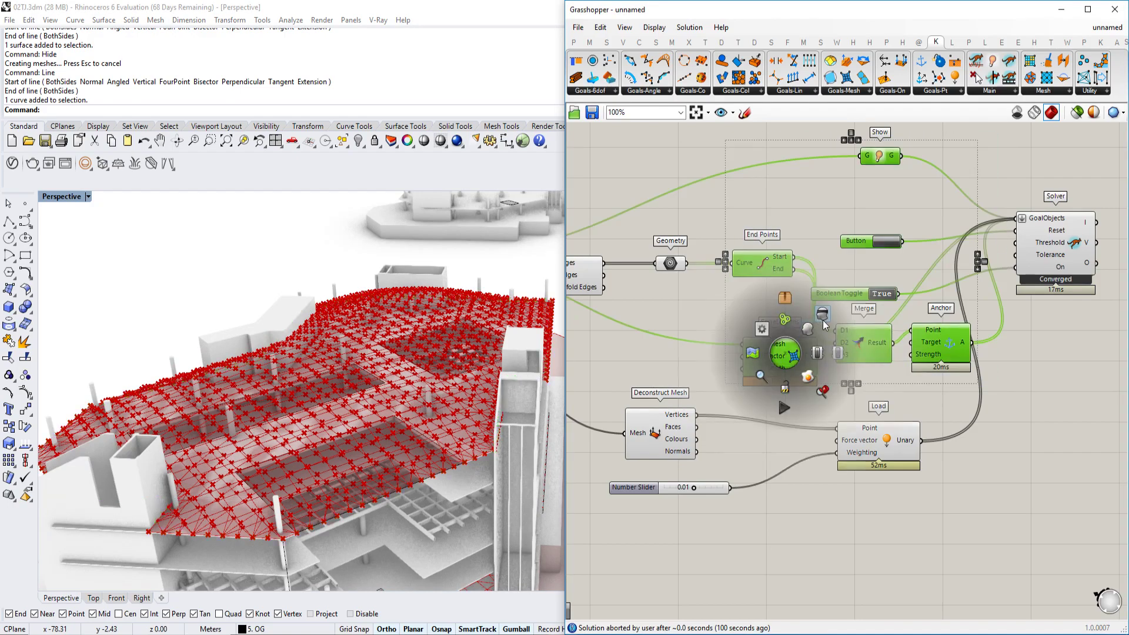
Step: Turn off the preview of the Deconstruct Mesh component
scroll(485, 351, "down", 7)
scroll(800, 324, "up", 4)
scroll(803, 328, "down", 4)
scroll(861, 456, "up", 2)
left_click(911, 453)
right_click_drag(757, 392, 929, 381)
left_click(745, 404)
middle_click(745, 404)
left_click(790, 359)
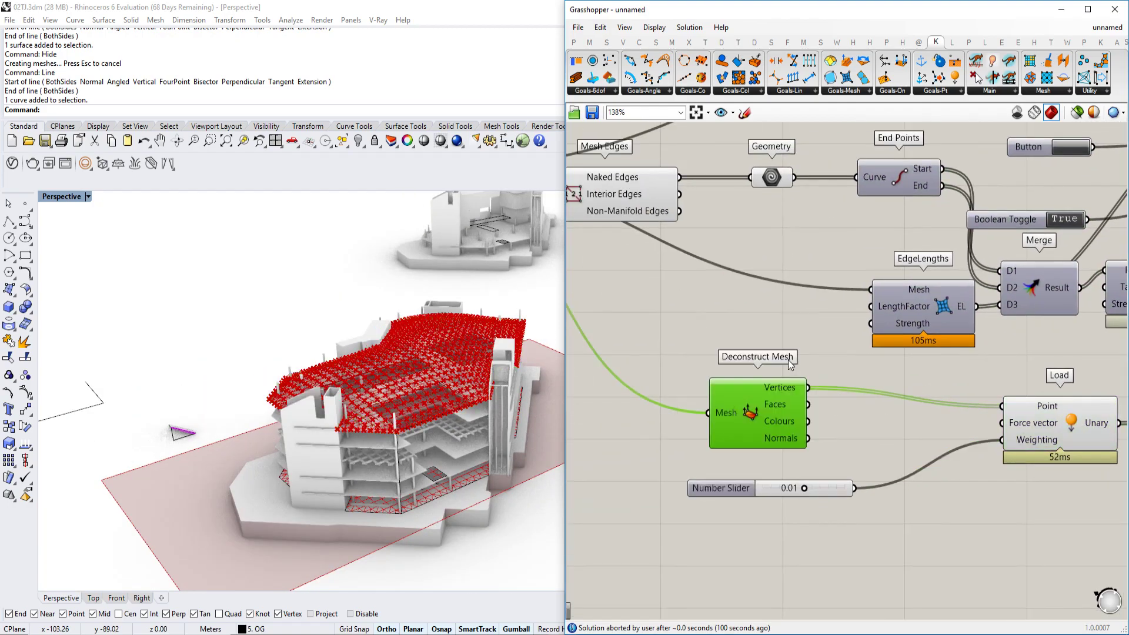
Step: Turn off the preview of the Mesh Edges component and the Geometry parameter
scroll(791, 359, "down", 3)
right_click_drag(791, 358, 793, 393)
left_click_drag(820, 209, 671, 313)
middle_click(695, 285)
left_click(736, 249)
Step: Turn off the preview of the Move component that feeds the goals
right_click_drag(436, 347, 447, 376)
scroll(427, 382, "up", 5)
right_click_drag(784, 239, 837, 256)
left_click(836, 256)
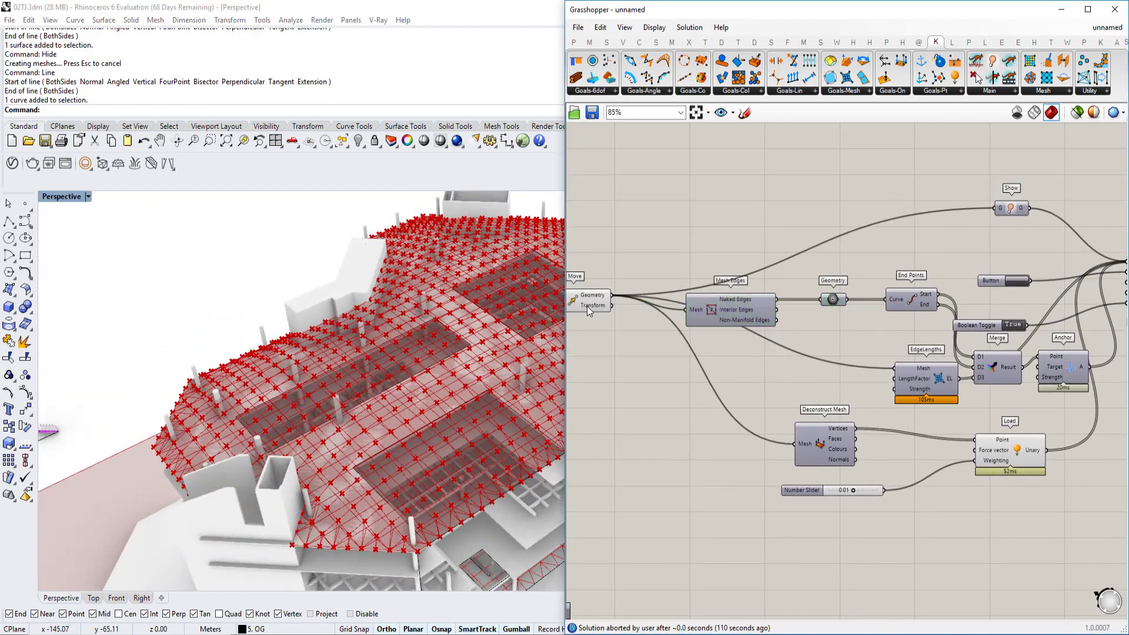
left_click(586, 299)
middle_click(586, 298)
left_click(627, 257)
Step: Add a Mesh parameter beside the Solver and connect the Solver's O output to it
right_click_drag(999, 318, 674, 293)
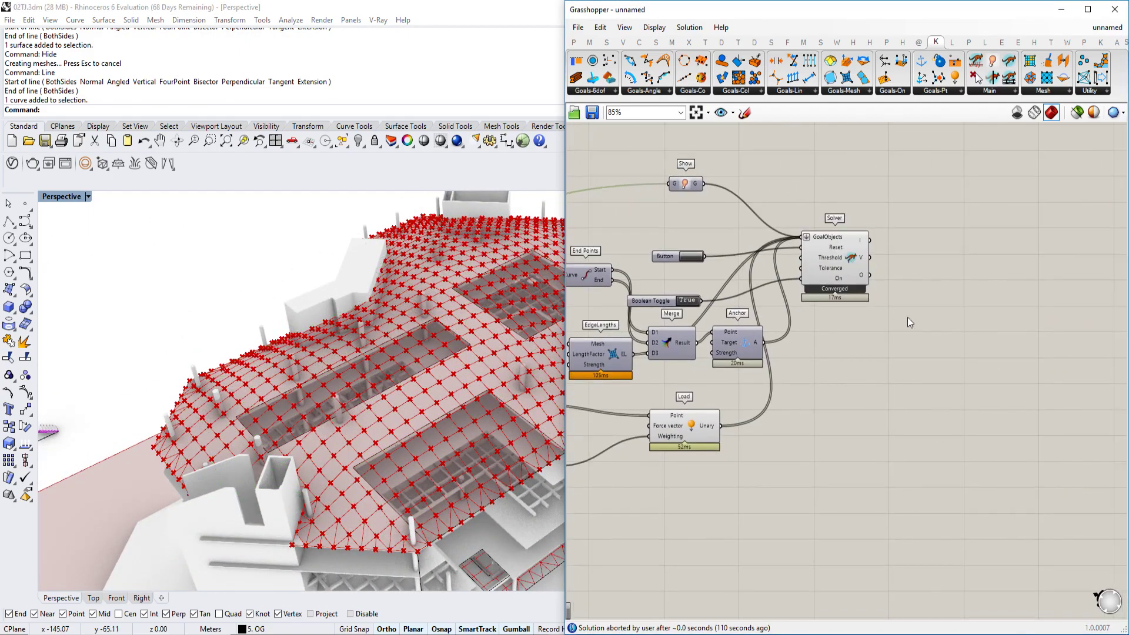
double_click(894, 302)
type("mesh")
key("Return")
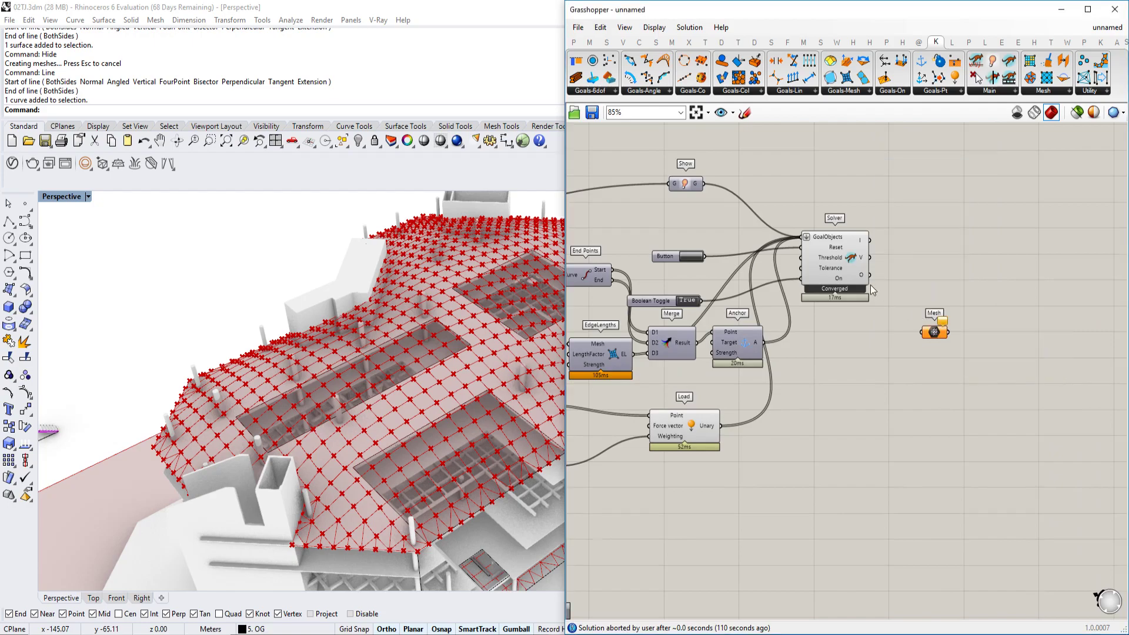
scroll(873, 287, "up", 2)
left_click_drag(935, 347, 988, 299)
scroll(830, 242, "up", 1)
Step: Turn off the Solver's preview, then inspect the Mesh parameter's geometry and its error message
middle_click(835, 244)
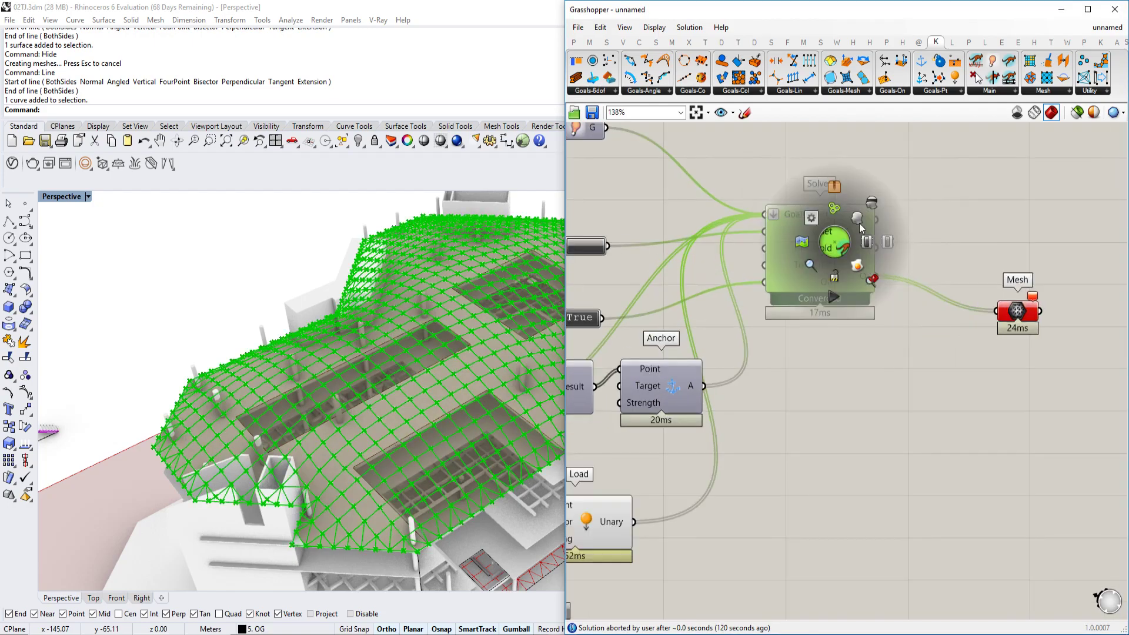
left_click(868, 212)
right_click_drag(934, 261, 916, 271)
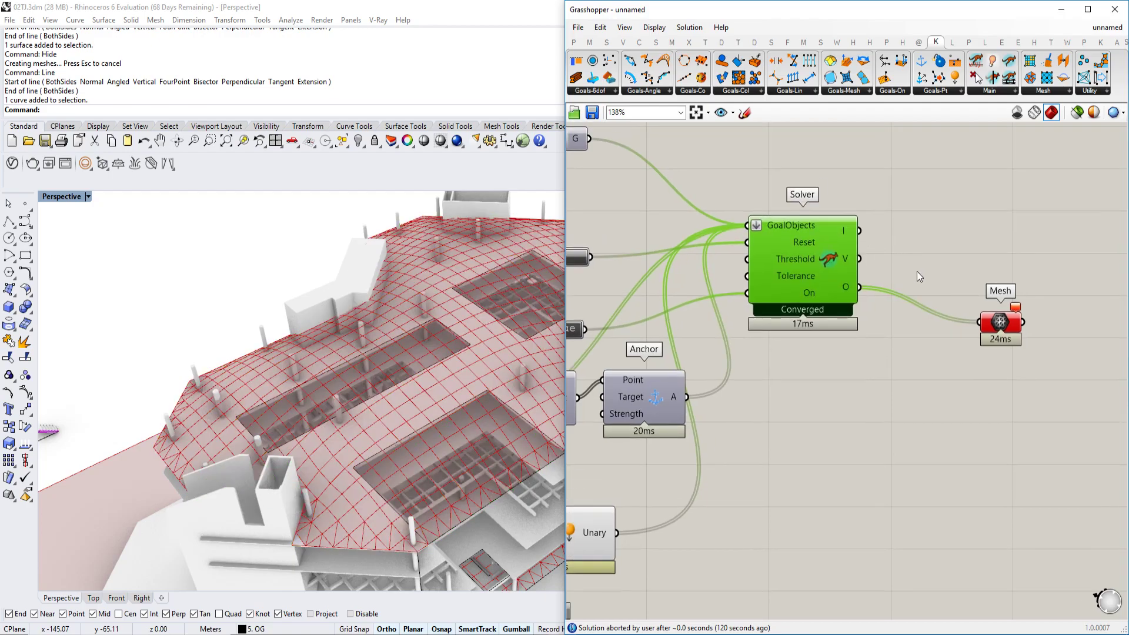
left_click(1015, 321)
right_click_drag(517, 376, 396, 362)
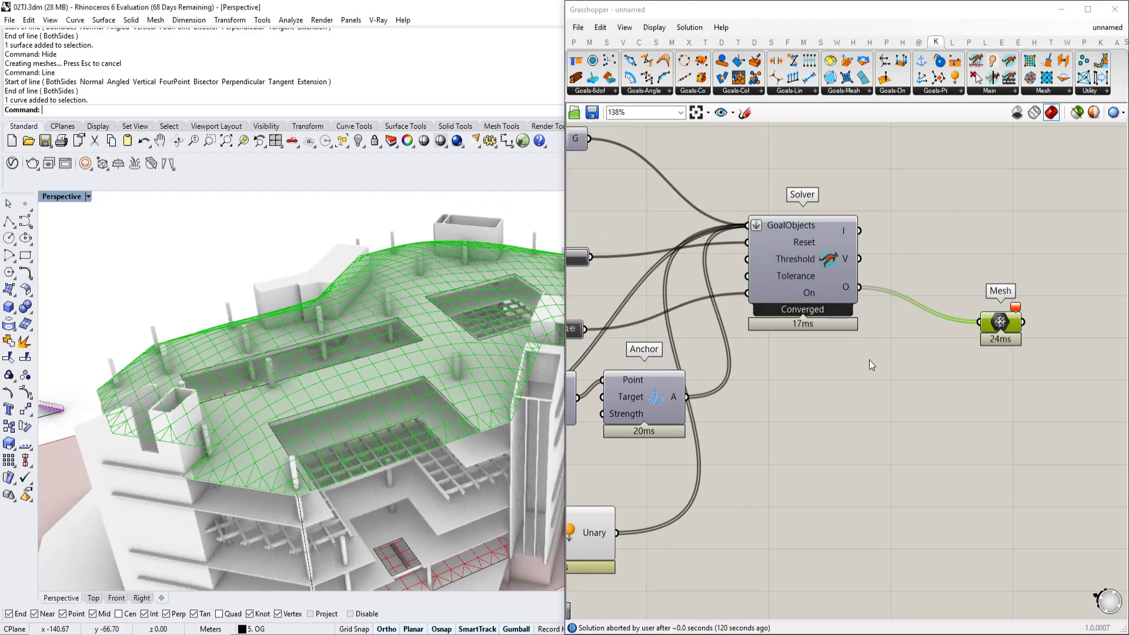
left_click(1040, 312)
mouse_move(1014, 308)
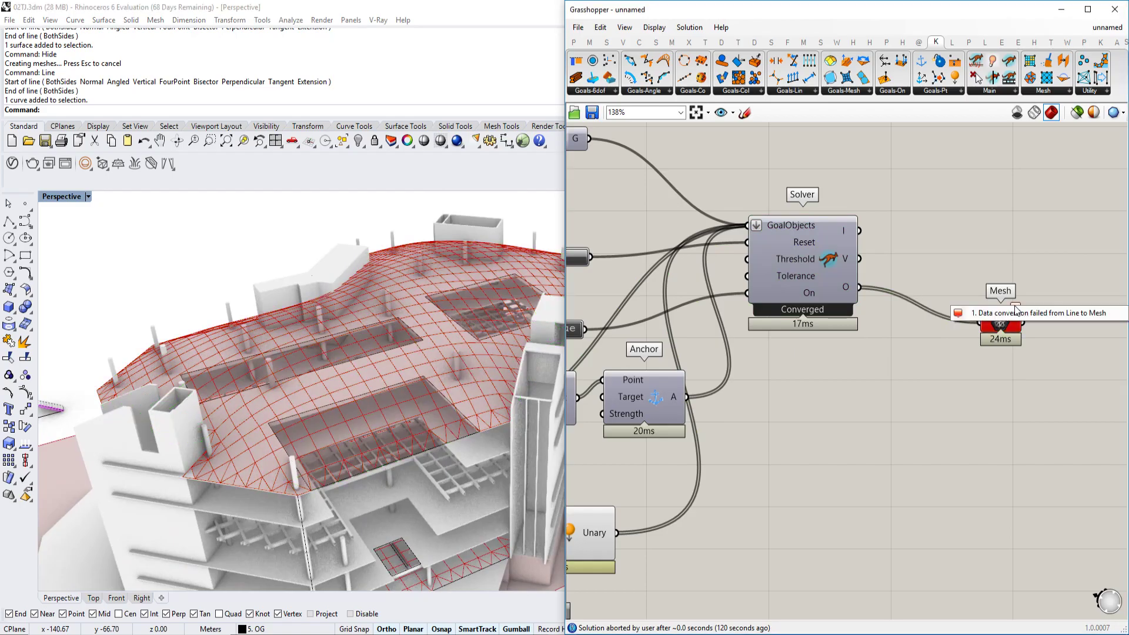
Step: Add a Number Slider with the value 1.1 next to the EdgeLengths goal
right_click_drag(400, 330, 376, 339)
scroll(359, 351, "up", 3)
right_click_drag(751, 298, 840, 298)
scroll(840, 298, "down", 2)
right_click_drag(596, 360, 695, 340)
scroll(695, 339, "up", 3)
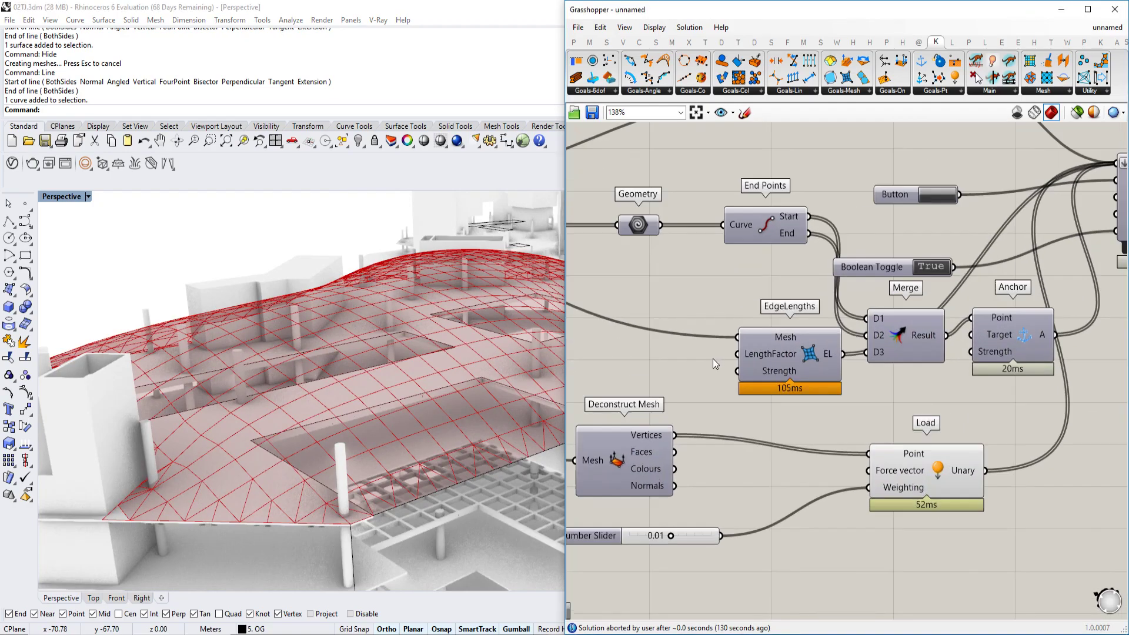
double_click(667, 366)
type("1.1")
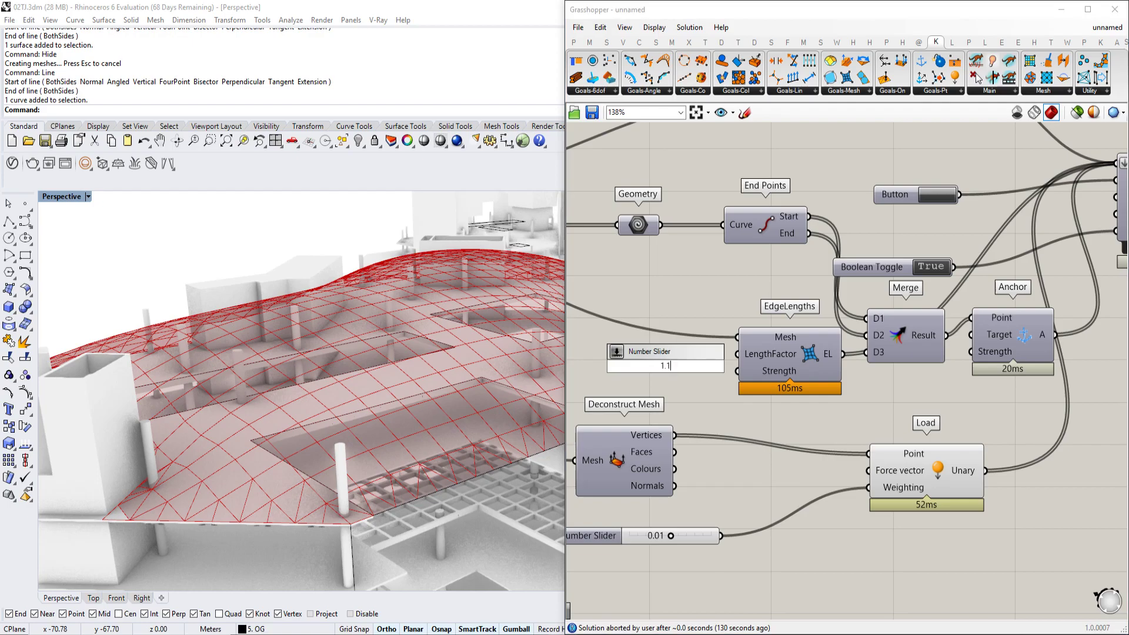
key("Return")
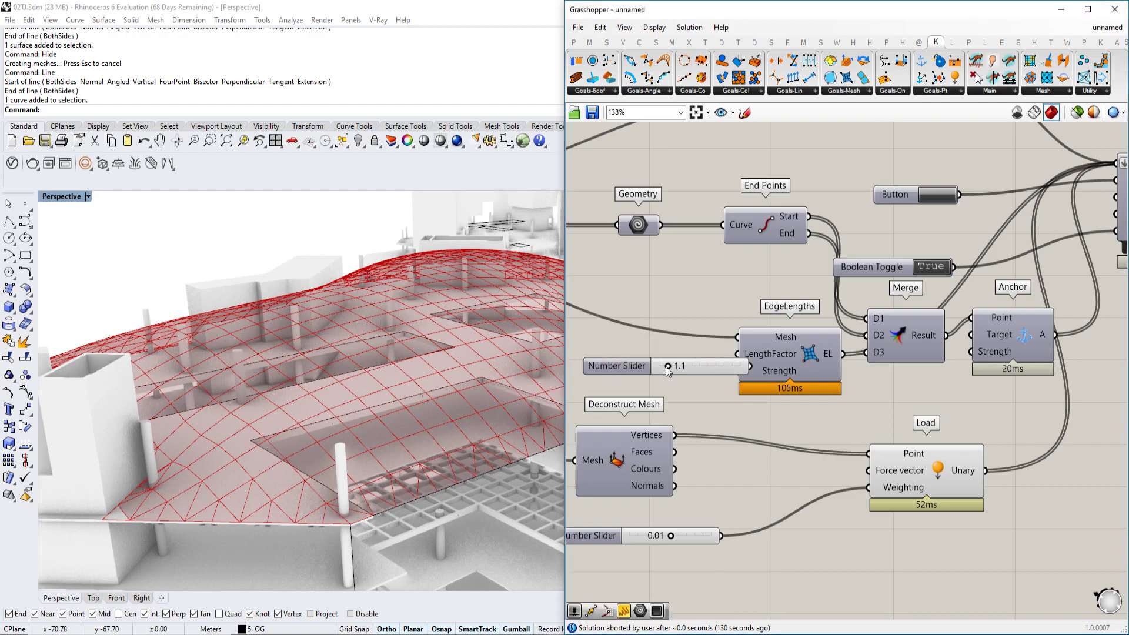
Step: Give the 1.1 slider two decimal places and connect it to the LengthFactor input of EdgeLengths
double_click(601, 369)
left_click_drag(597, 349, 544, 376)
left_click(611, 485)
right_click_drag(760, 355, 798, 341)
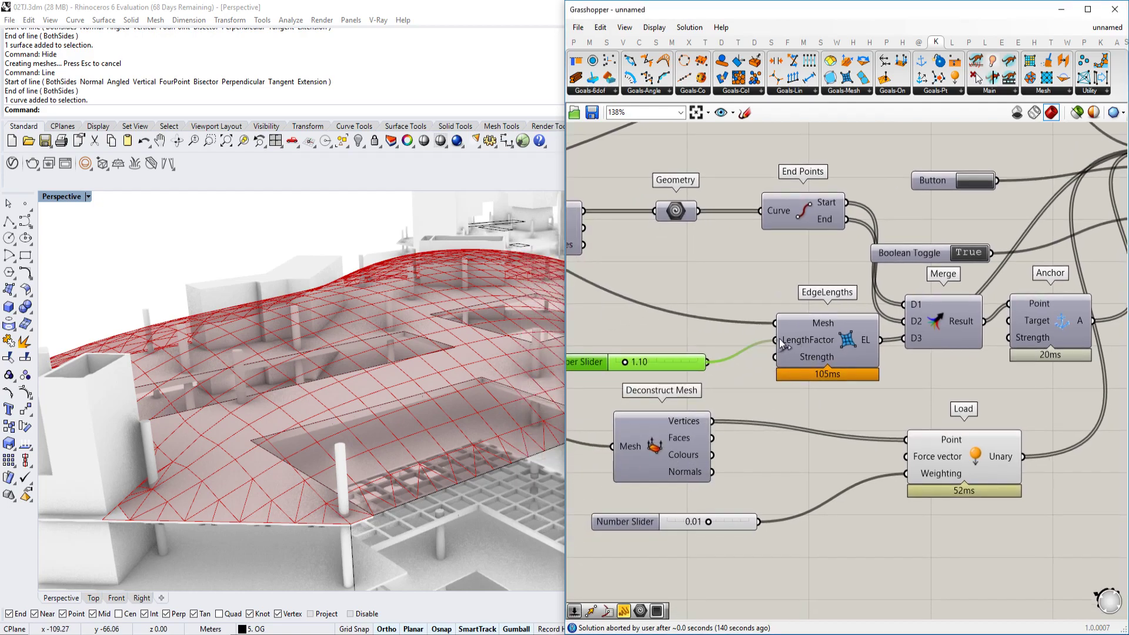
left_click_drag(780, 340, 780, 341)
right_click_drag(823, 353, 864, 353)
right_click_drag(360, 321, 396, 341)
scroll(351, 382, "down", 2)
scroll(395, 320, "down", 3)
scroll(262, 357, "up", 4)
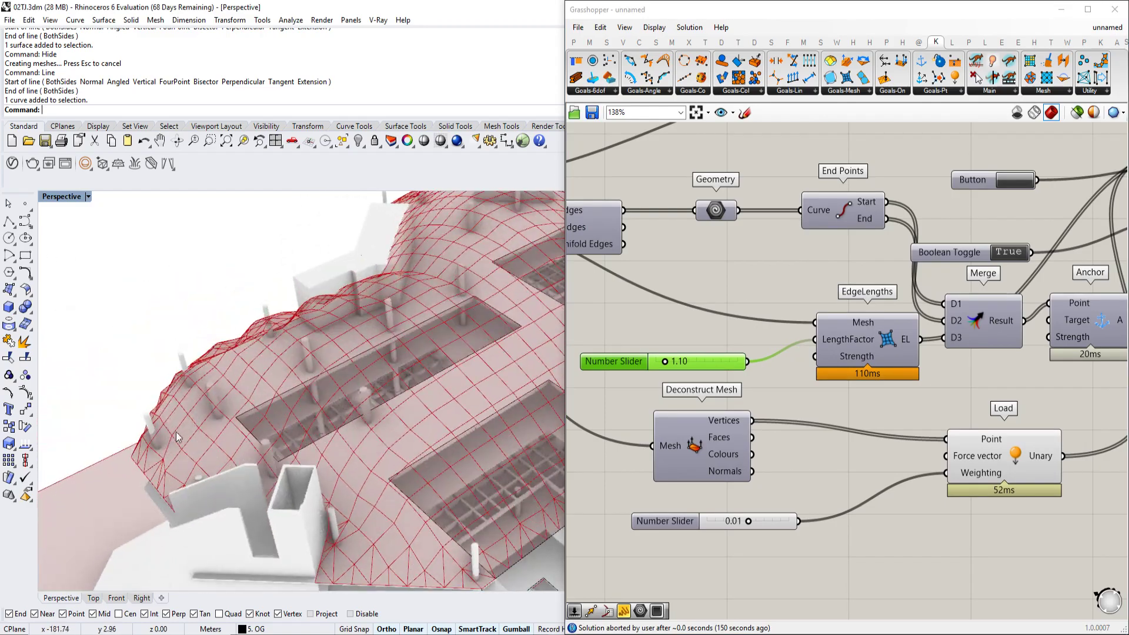
Step: Set the EdgeLengths length factor to 1.01
scroll(315, 420, "down", 4)
scroll(696, 387, "up", 3)
mouse_move(649, 354)
left_mouse_down()
mouse_move(672, 357)
mouse_move(657, 356)
left_mouse_up()
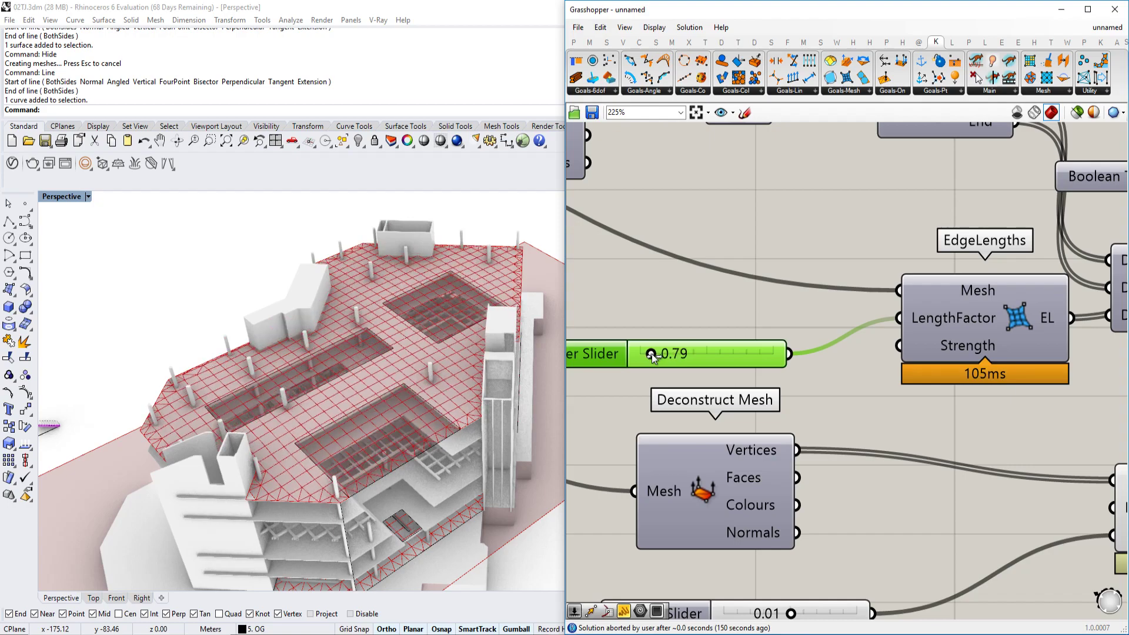
scroll(729, 340, "down", 3)
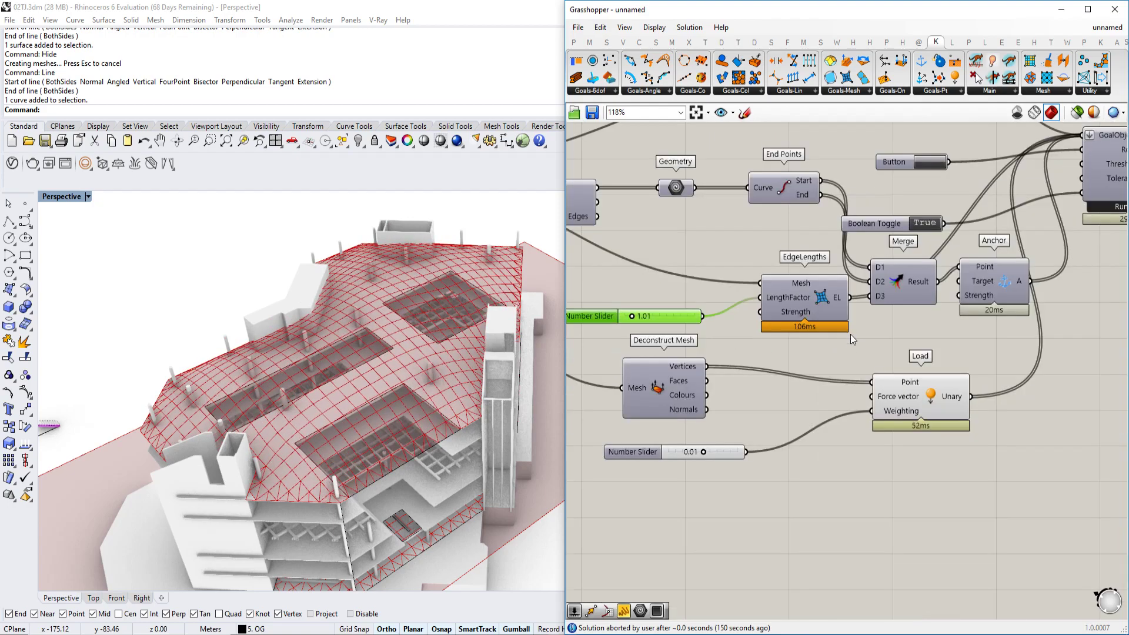
Step: Increase the weighting of the Load goal to 0.52
scroll(694, 400, "up", 3)
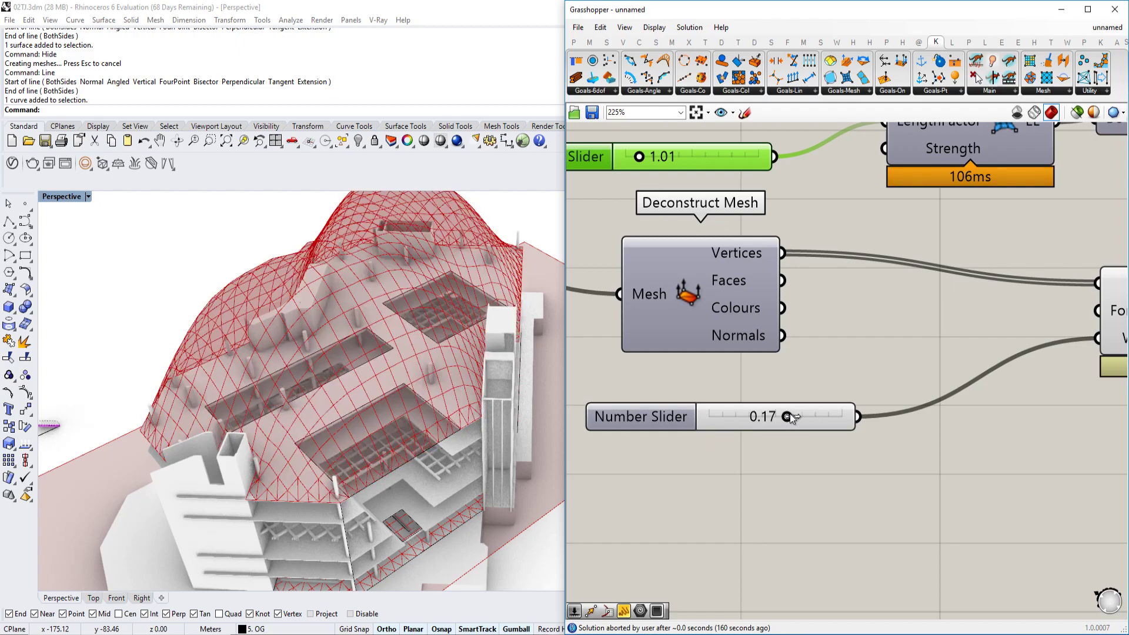
left_click_drag(793, 417, 810, 417)
scroll(368, 309, "down", 3)
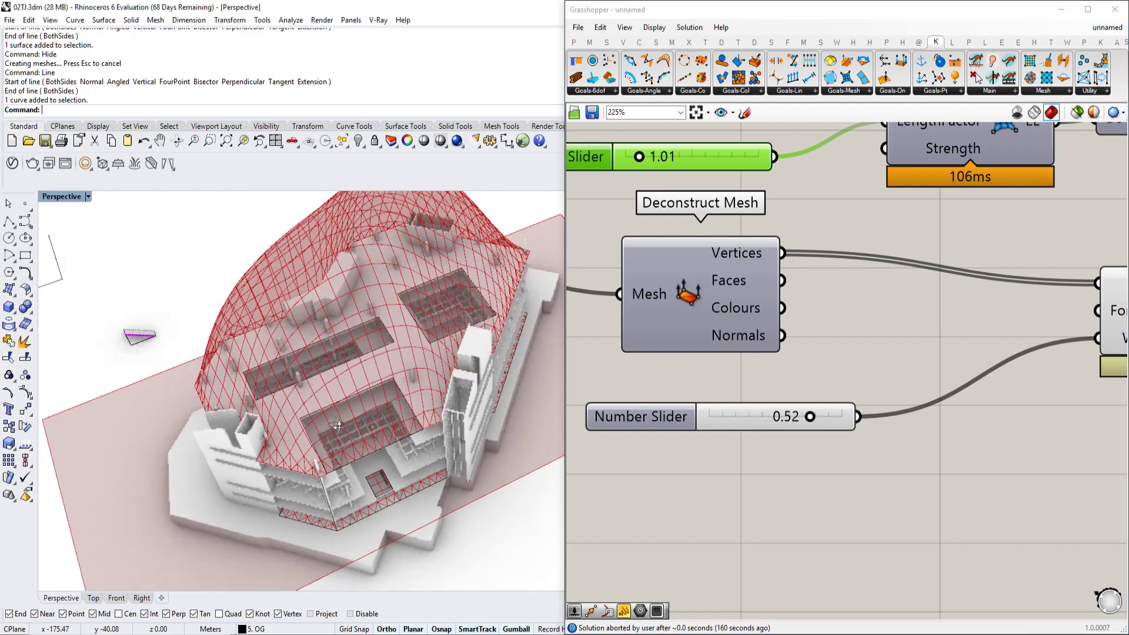
Step: Reduce the EdgeLengths length factor to 0.48 and view the roof mesh from the front
scroll(369, 309, "up", 4)
right_click_drag(907, 271, 905, 415)
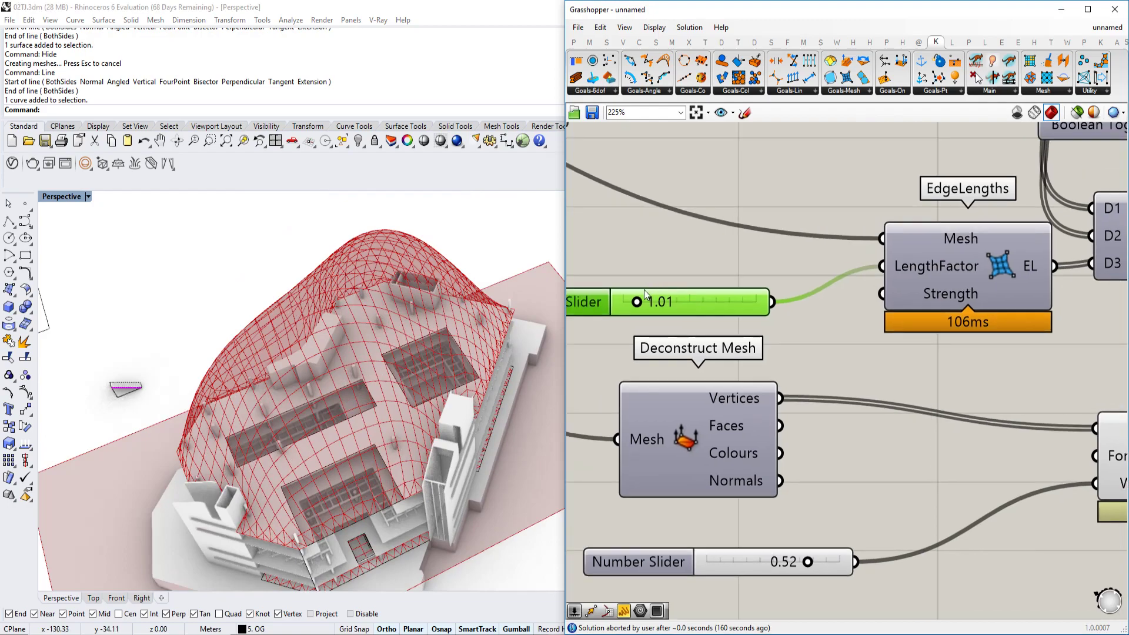
left_click_drag(635, 303, 620, 327)
right_click_drag(359, 400, 441, 364)
scroll(355, 353, "up", 3)
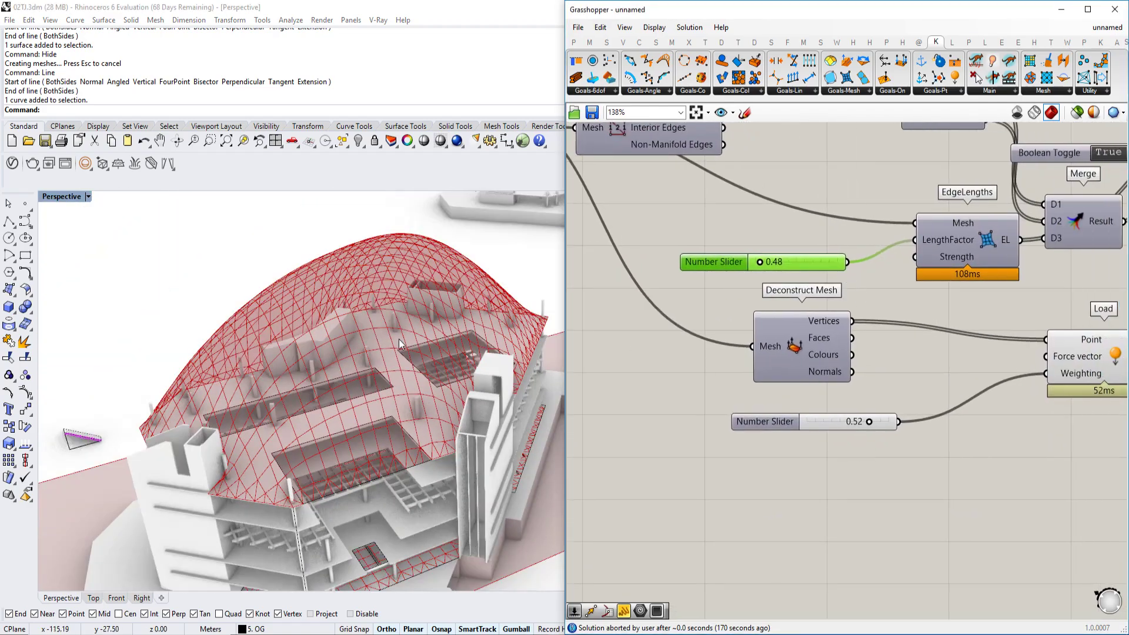
Step: Examine the columns and floor openings beneath the roof mesh, selecting the column group briefly and deselecting it
right_click_drag(400, 344, 377, 434)
scroll(377, 434, "up", 4)
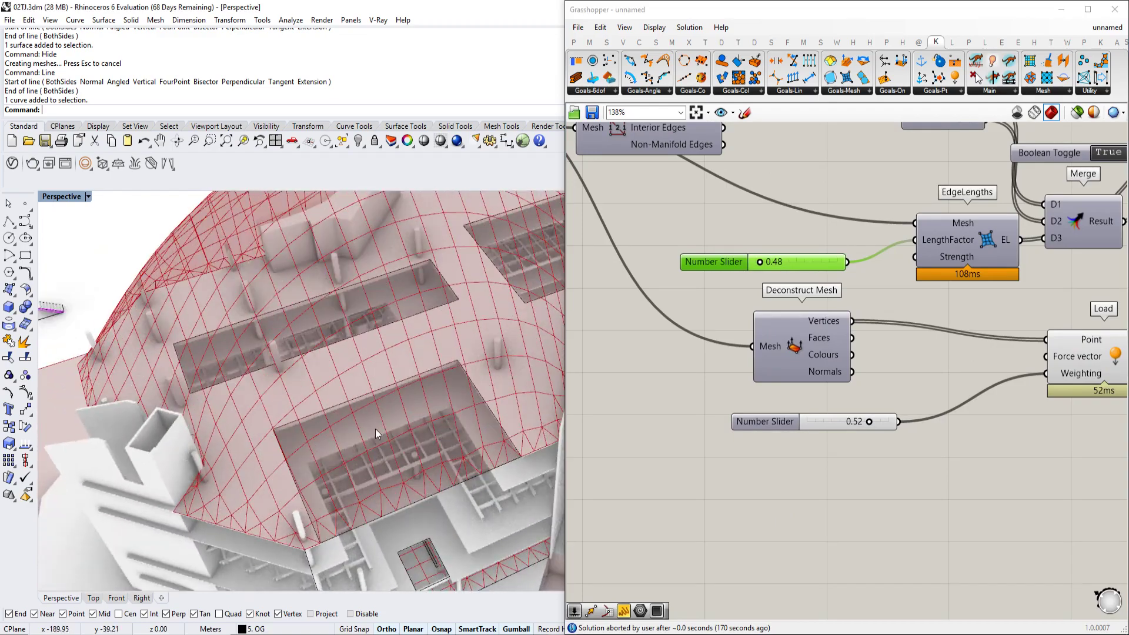
left_click(301, 522)
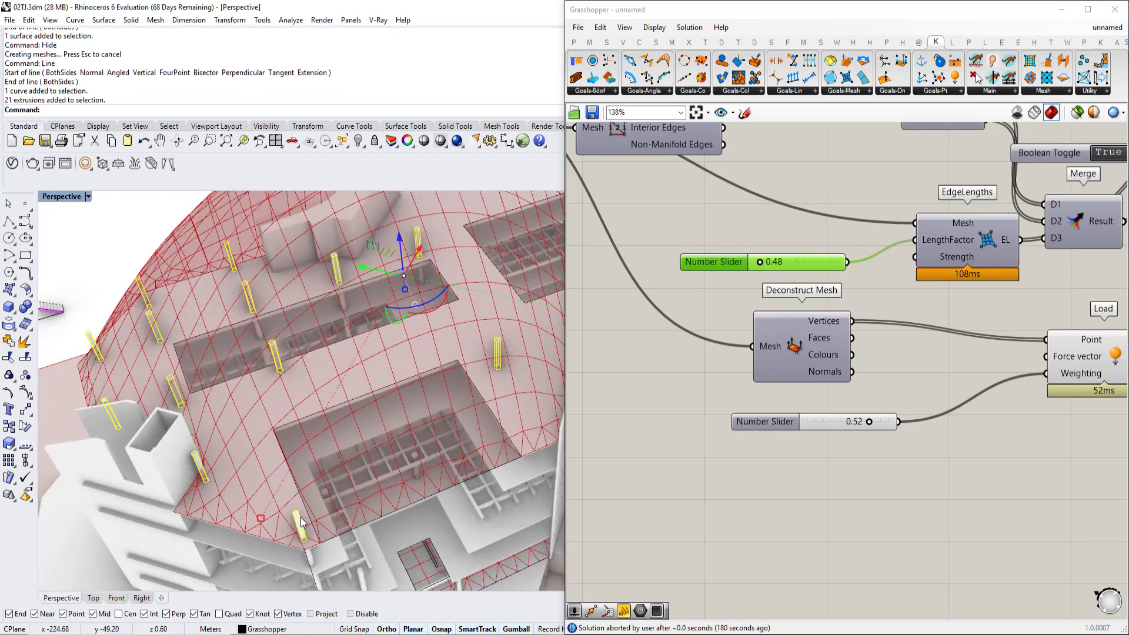
key("Escape")
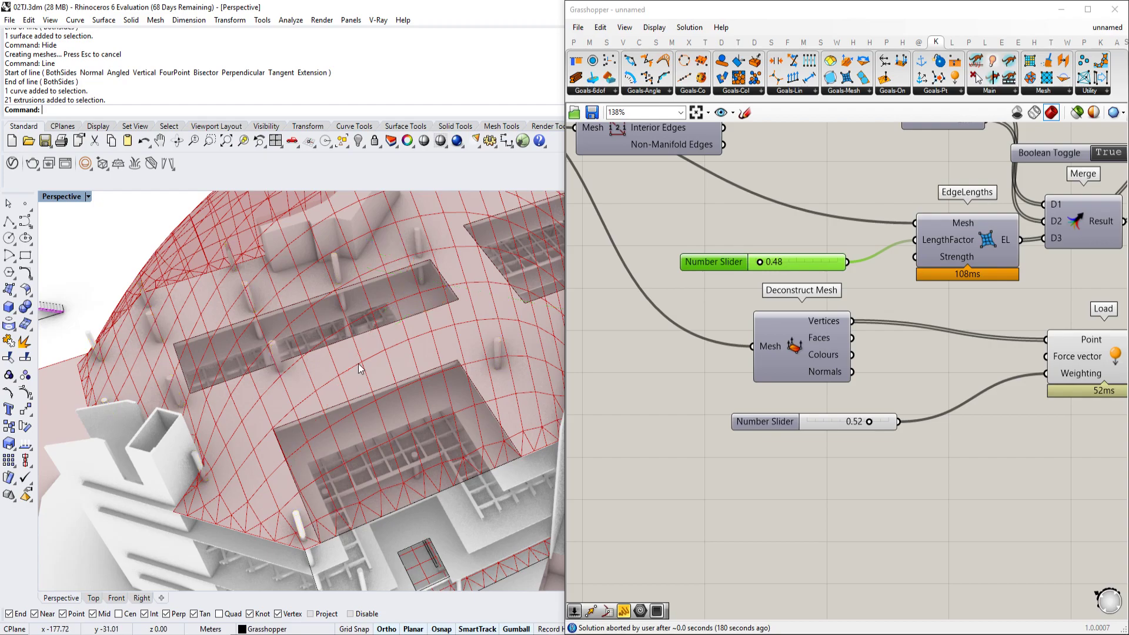
right_click_drag(385, 485, 340, 320, "shift")
right_click_drag(337, 413, 342, 429, "shift")
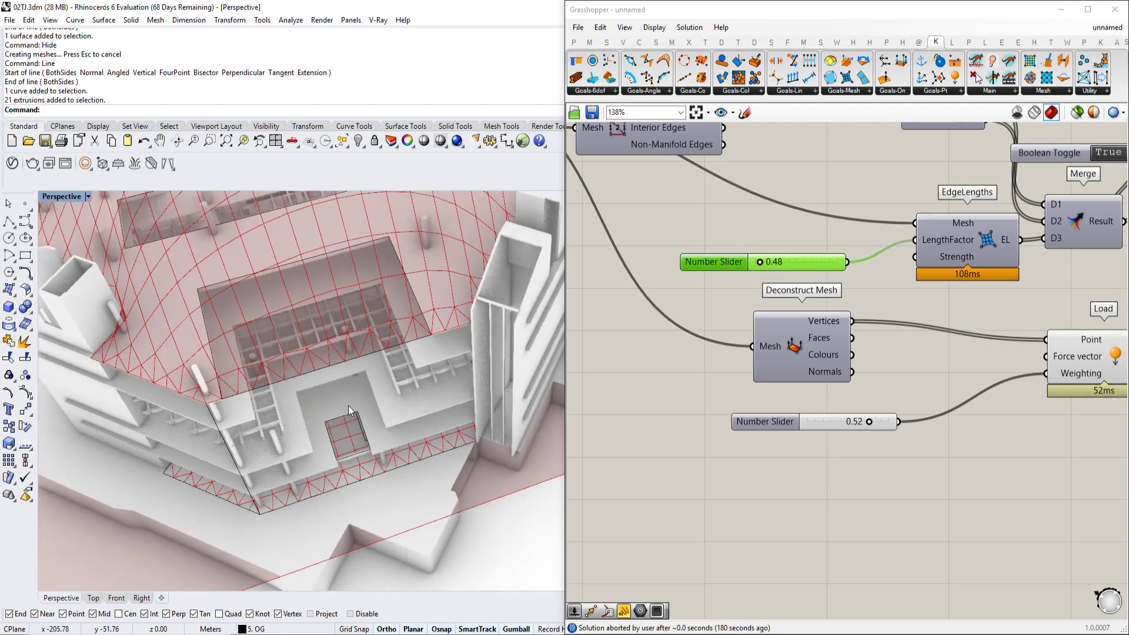
scroll(352, 435, "down", 5)
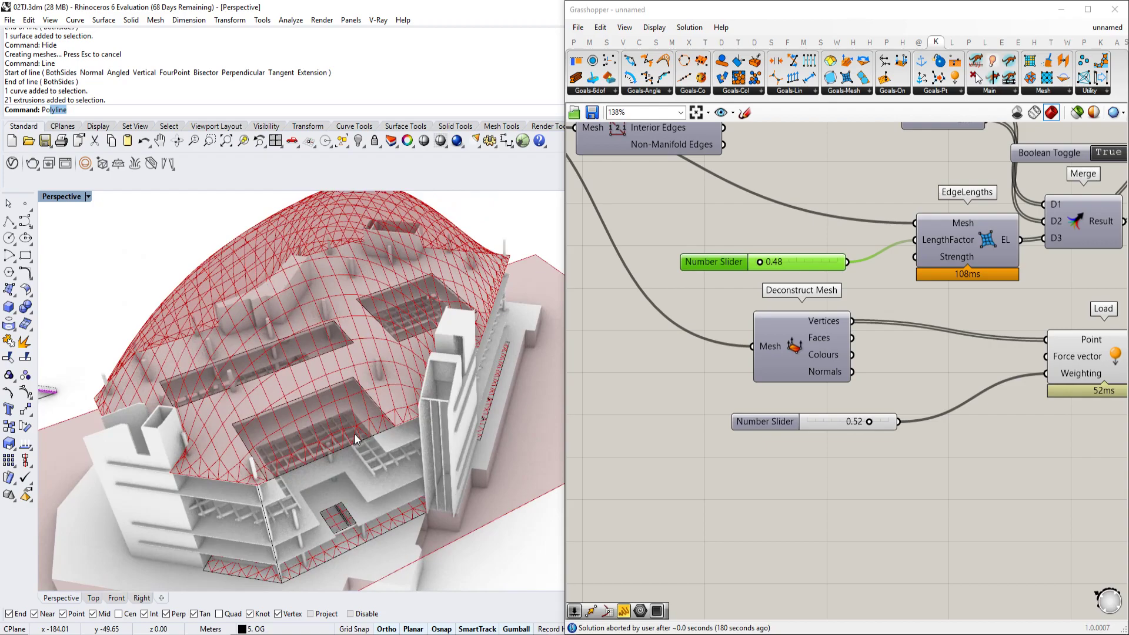
Step: Add a Point parameter below the load slider and start assigning multiple points to it
left_click(698, 470)
double_click(698, 470)
type("point")
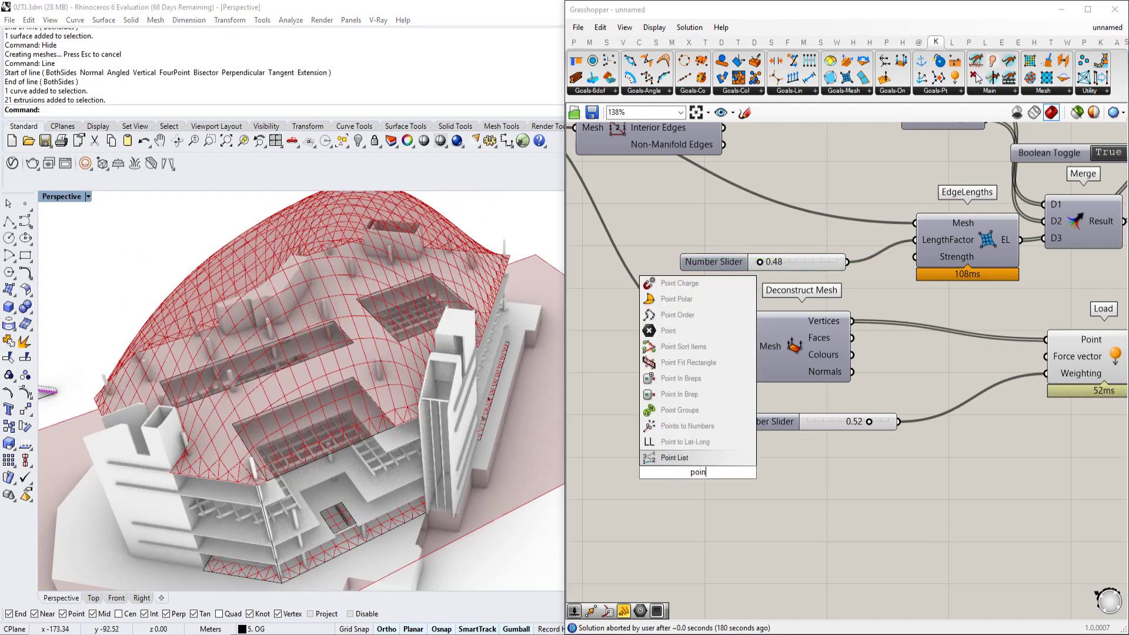
key("Return")
right_click(698, 475)
left_click(740, 552)
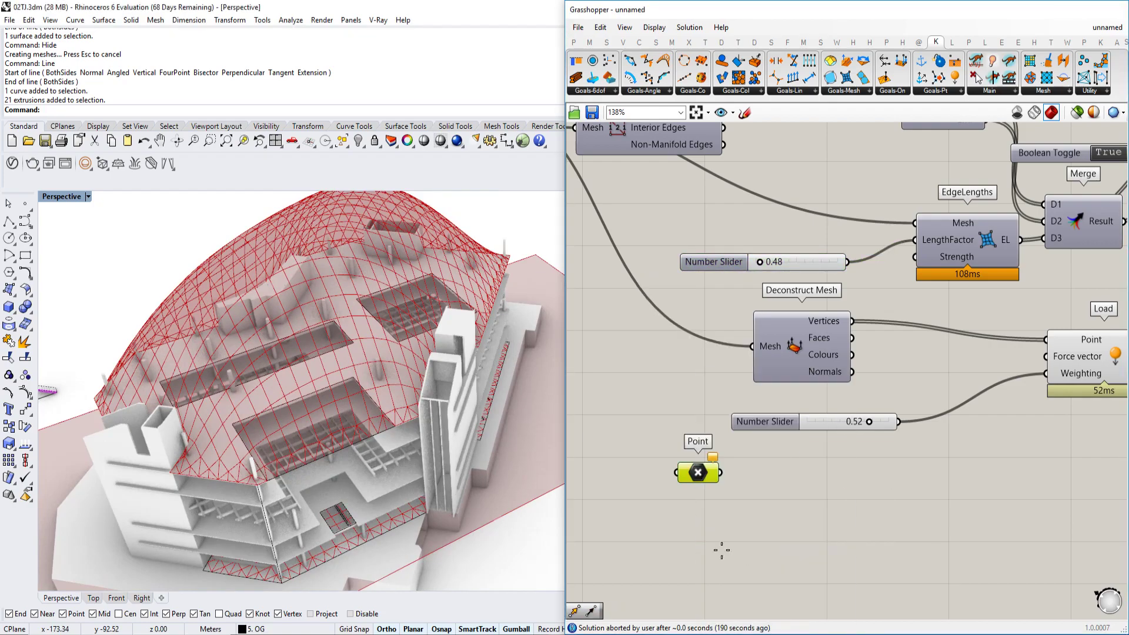
Step: Reference three points for the parameter, one at each of the three floor openings, and finish picking
right_click_drag(333, 517, 453, 477)
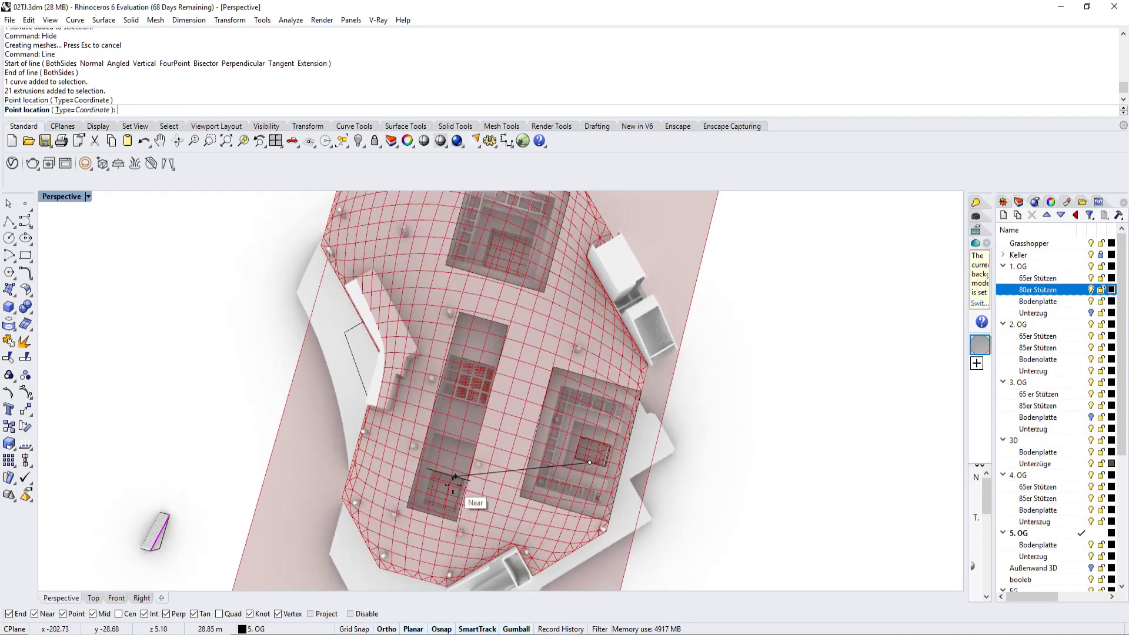
left_click(453, 479)
right_click_drag(492, 208, 485, 306, "shift")
left_click(492, 338)
scroll(492, 339, "down", 6)
key("Return")
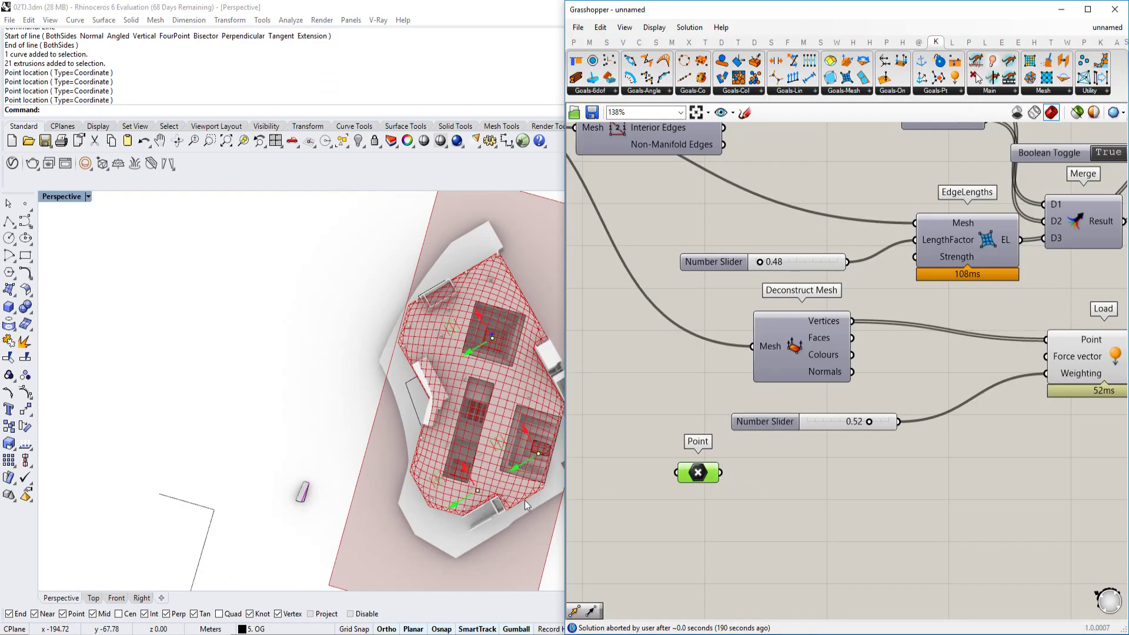
Step: Move the point at the end of the long narrow opening by about 10 m
scroll(491, 515, "up", 3)
left_click_drag(483, 481, 473, 460)
right_click_drag(463, 448, 376, 322)
scroll(376, 324, "up", 3)
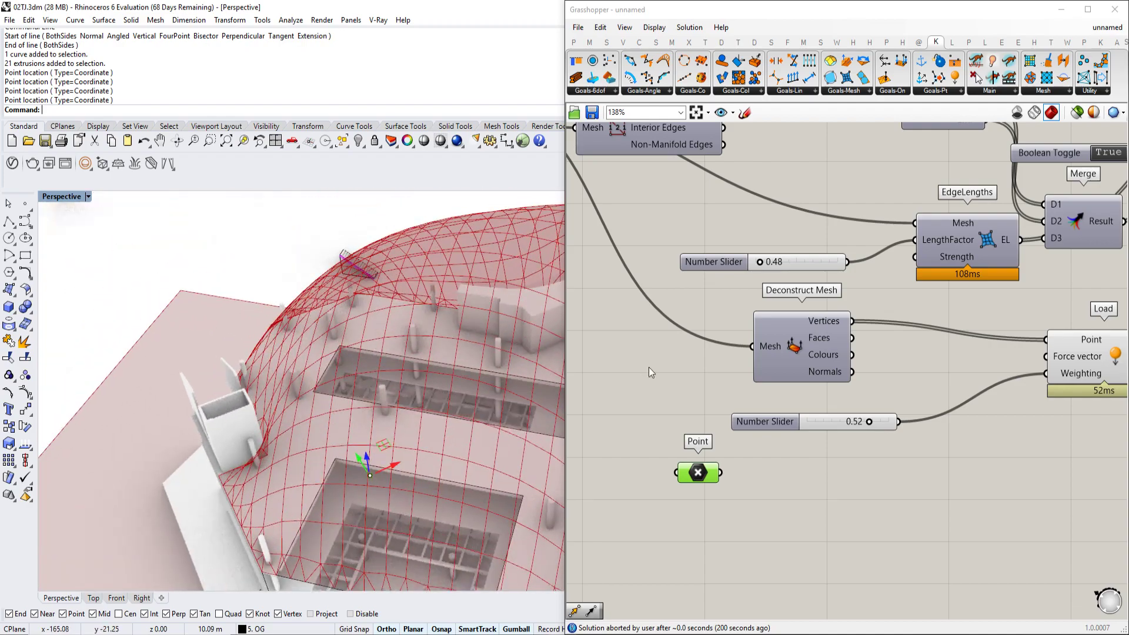
Step: Examine the Mesh Brep and Move part of the definition and the mesh density around the edge columns
scroll(608, 370, "down", 4)
right_click_drag(606, 314, 814, 306)
right_click_drag(579, 270, 830, 331)
scroll(894, 299, "up", 3)
right_click_drag(918, 289, 793, 299)
scroll(811, 299, "down", 1)
mouse_move(416, 334)
right_mouse_down()
mouse_move(409, 386)
mouse_move(414, 353)
right_mouse_up()
scroll(292, 394, "up", 3)
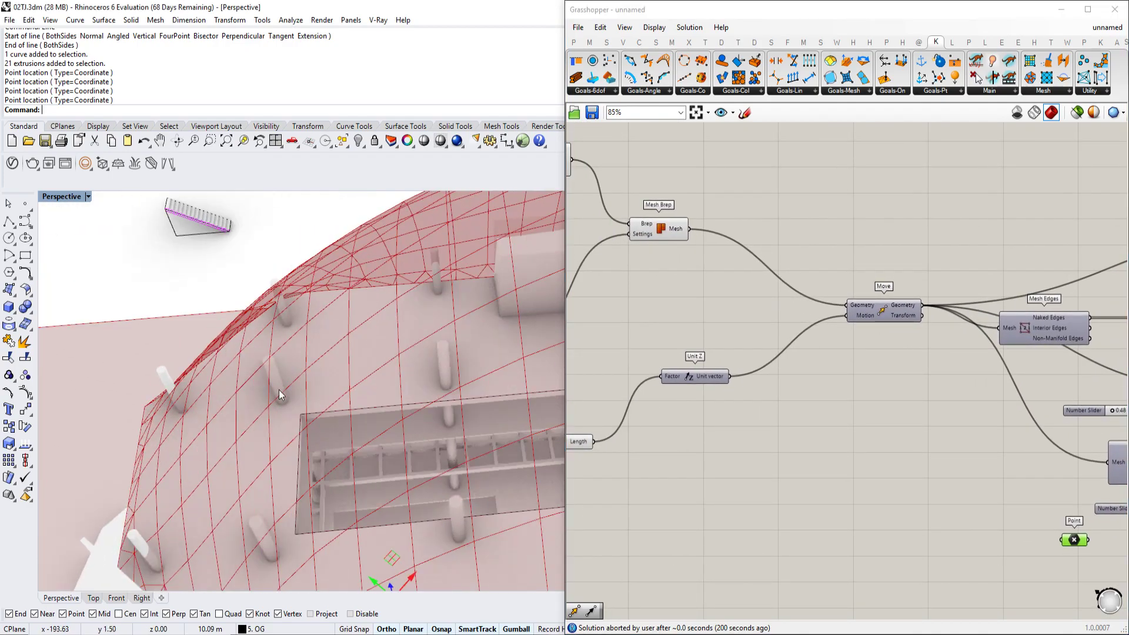
right_click_drag(290, 386, 329, 344)
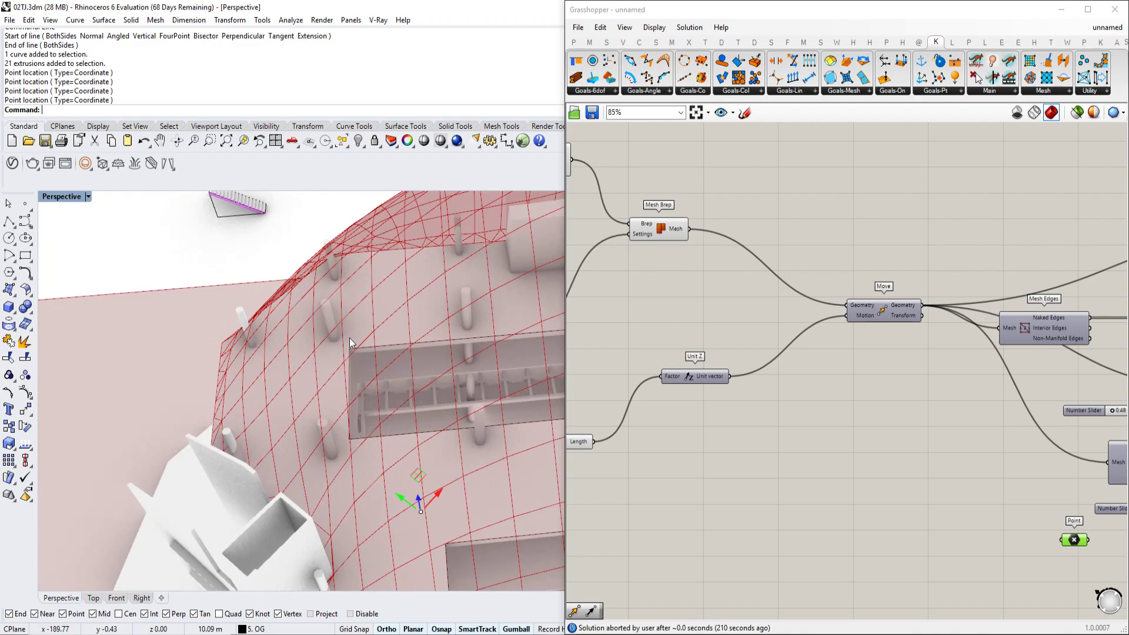
right_click_drag(304, 358, 412, 339)
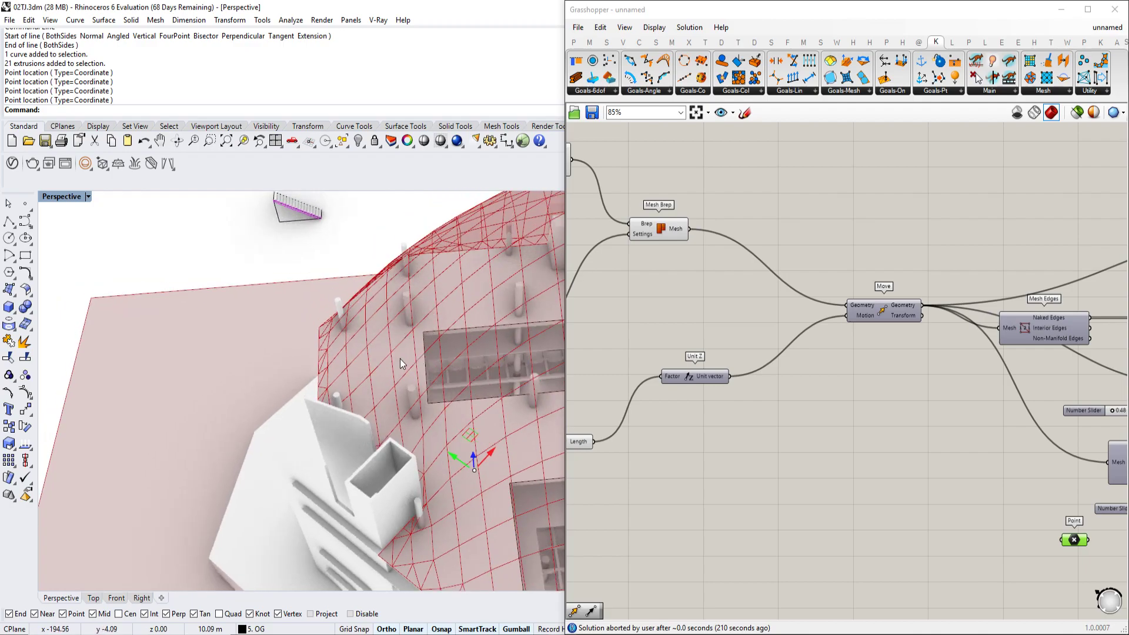
Step: Add a Refine mesh component below Mesh Brep
right_click_drag(647, 283, 742, 292)
double_click(741, 292)
type("refine")
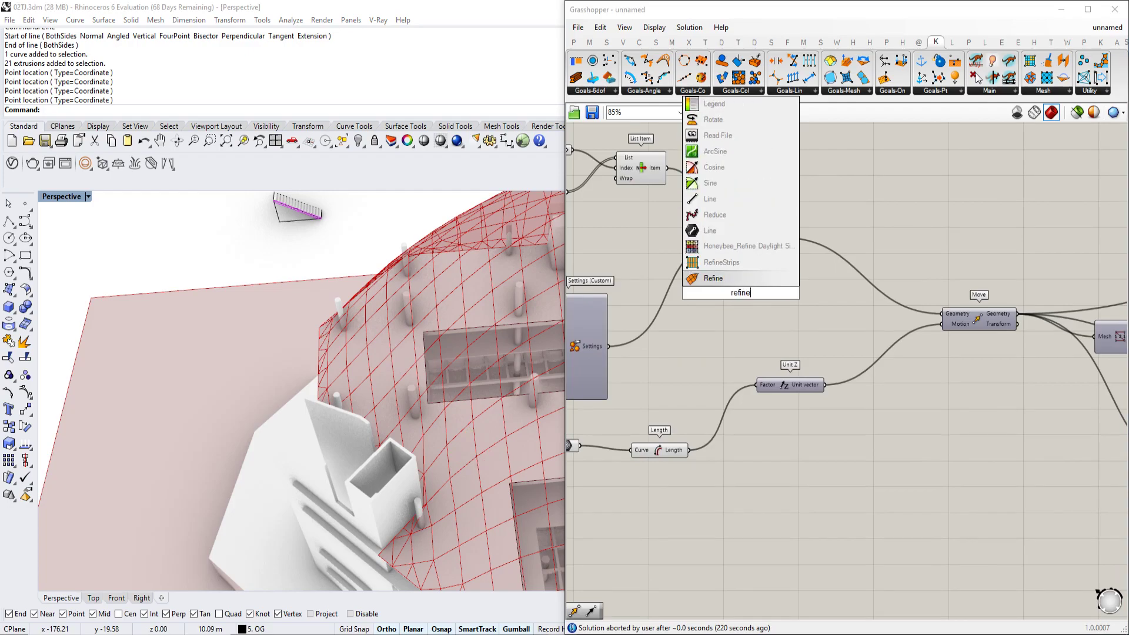
key("Return")
Step: Add a number slider set to 2 beside the Refine component and remove the surplus slider
scroll(741, 294, "up", 4)
double_click(684, 321)
type("1")
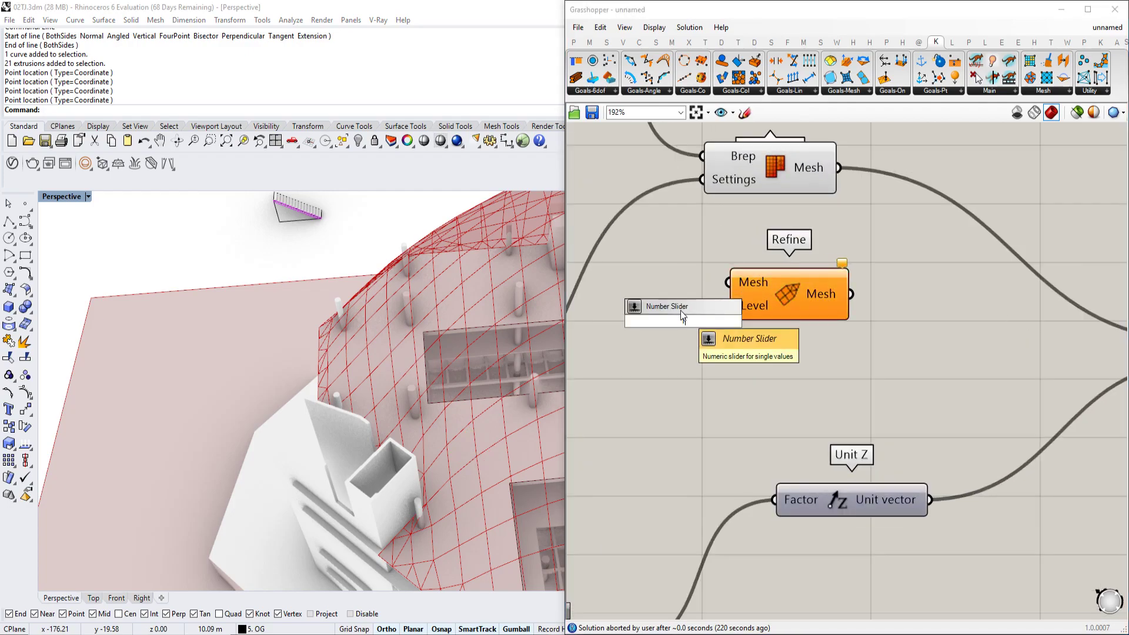
left_click(684, 308)
left_click_drag(743, 314, 633, 313)
double_click(632, 279)
type("2")
left_click(637, 265)
left_click(628, 325)
key("Delete")
left_click_drag(698, 287, 612, 377)
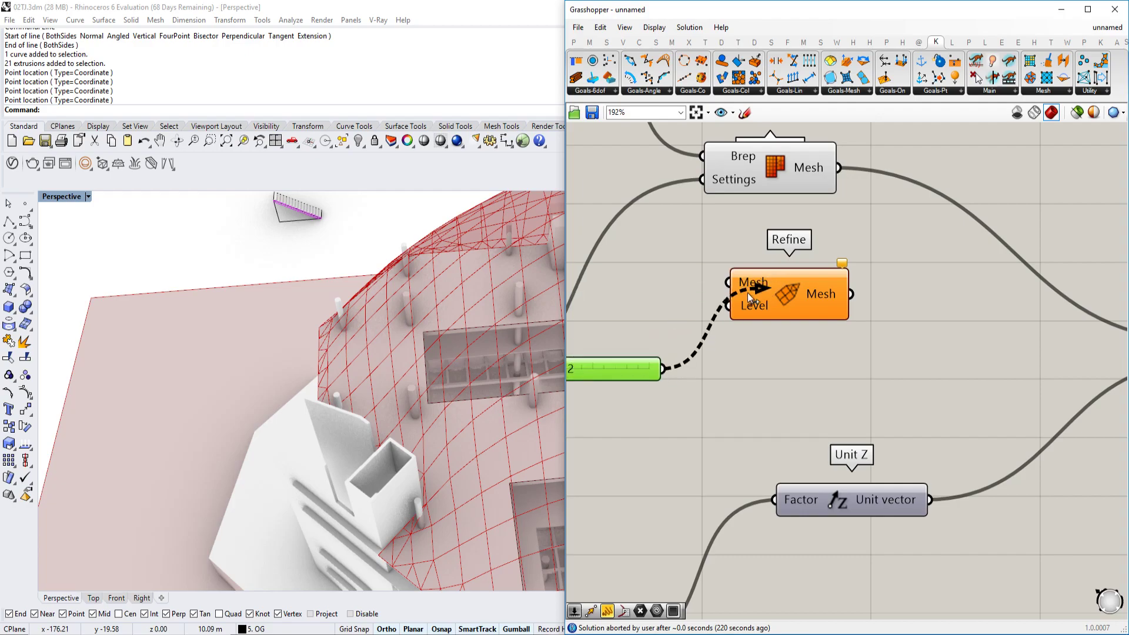
Step: Connect the slider to Refine's Level input and route the Mesh Brep output through Refine into Move
left_click_drag(756, 288, 742, 303)
left_click(709, 282)
scroll(605, 208, "down", 3)
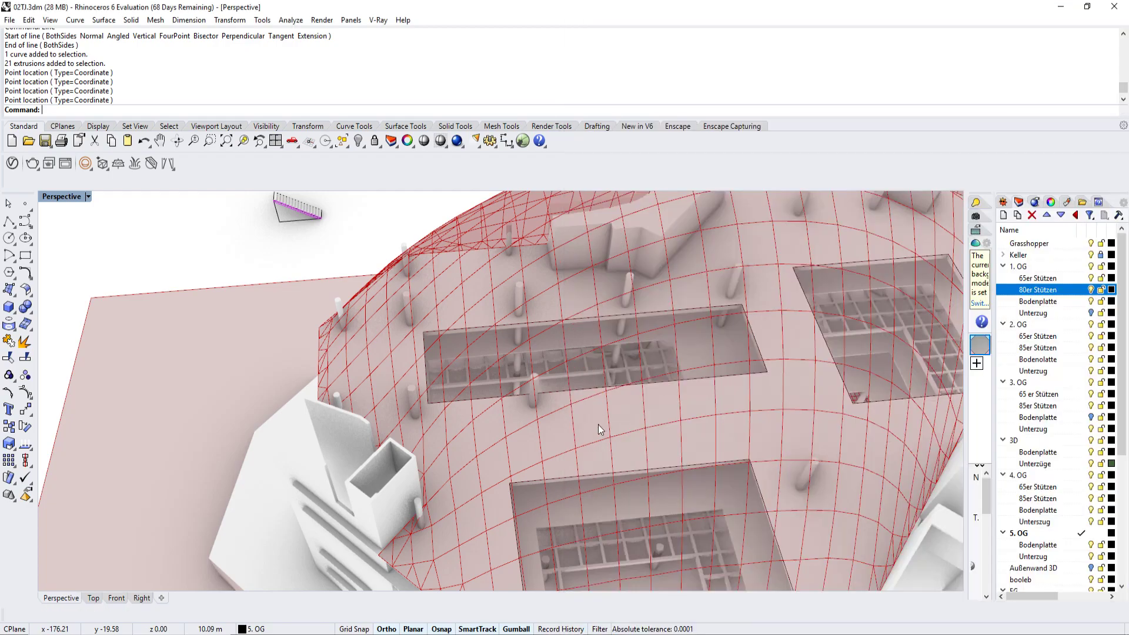
Step: Bring the Grasshopper editor back beside the Rhino viewport with the Grasshopper command
left_click(598, 424)
scroll(840, 301, "down", 2)
left_click_drag(737, 262, 716, 200)
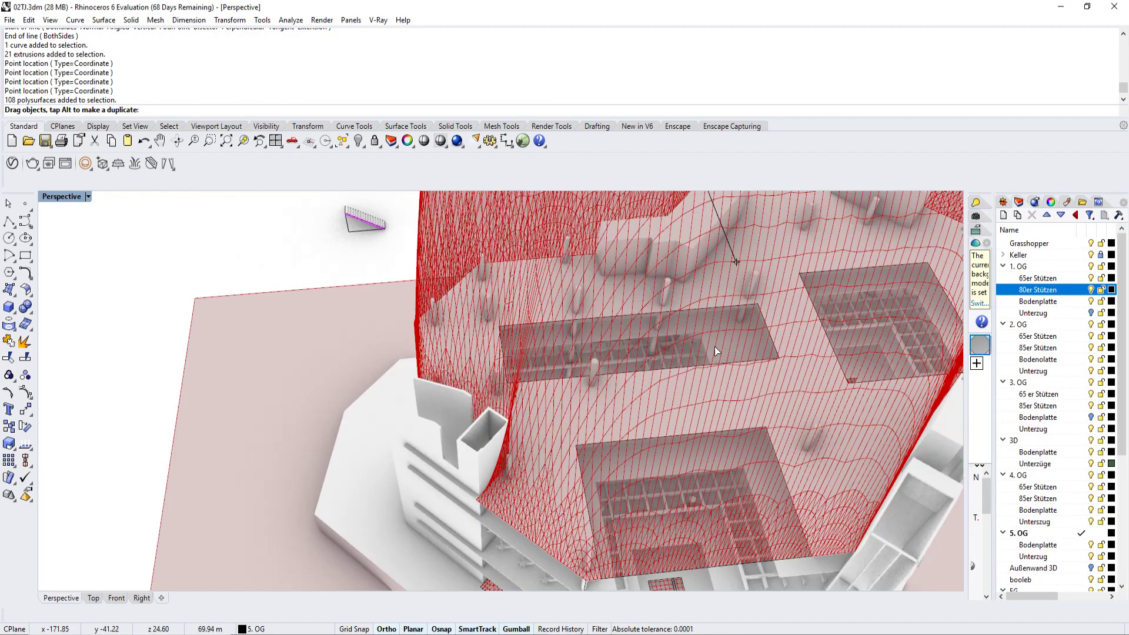
type("G")
key("Return")
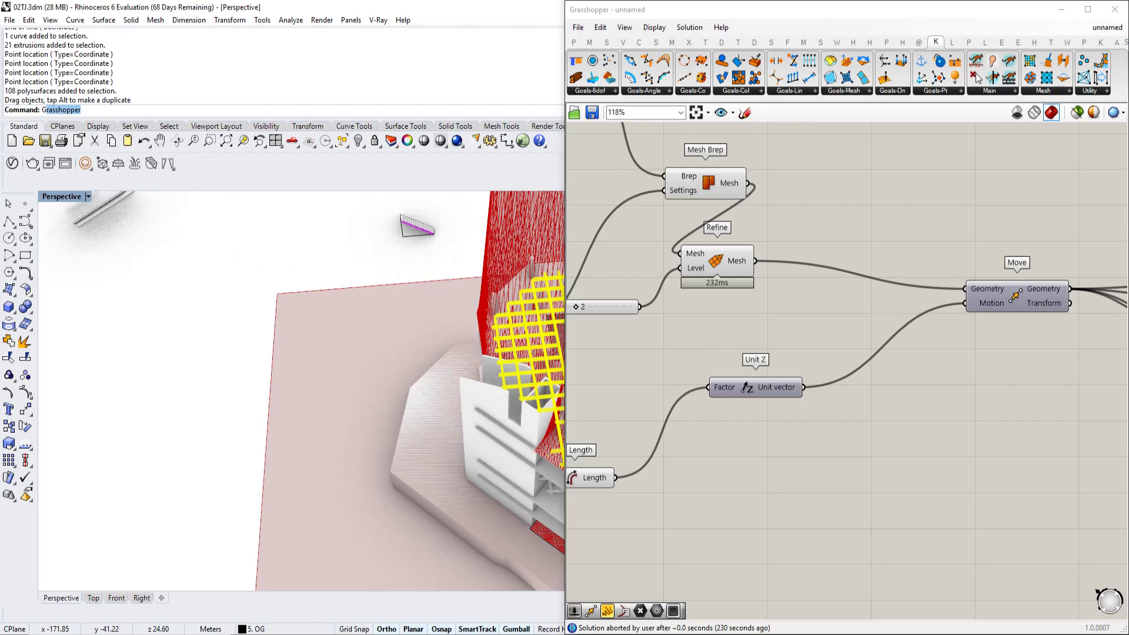
Step: Lock the Grasshopper solver to pause recomputation of the definition
right_click_drag(1058, 238, 942, 212)
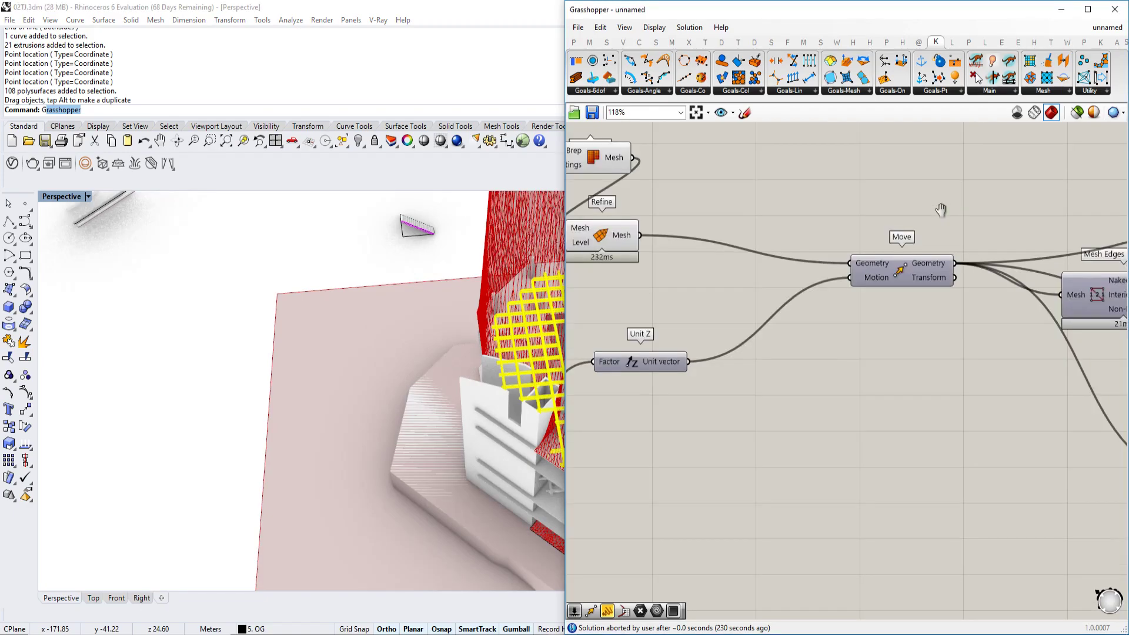
right_click_drag(1095, 208, 941, 210)
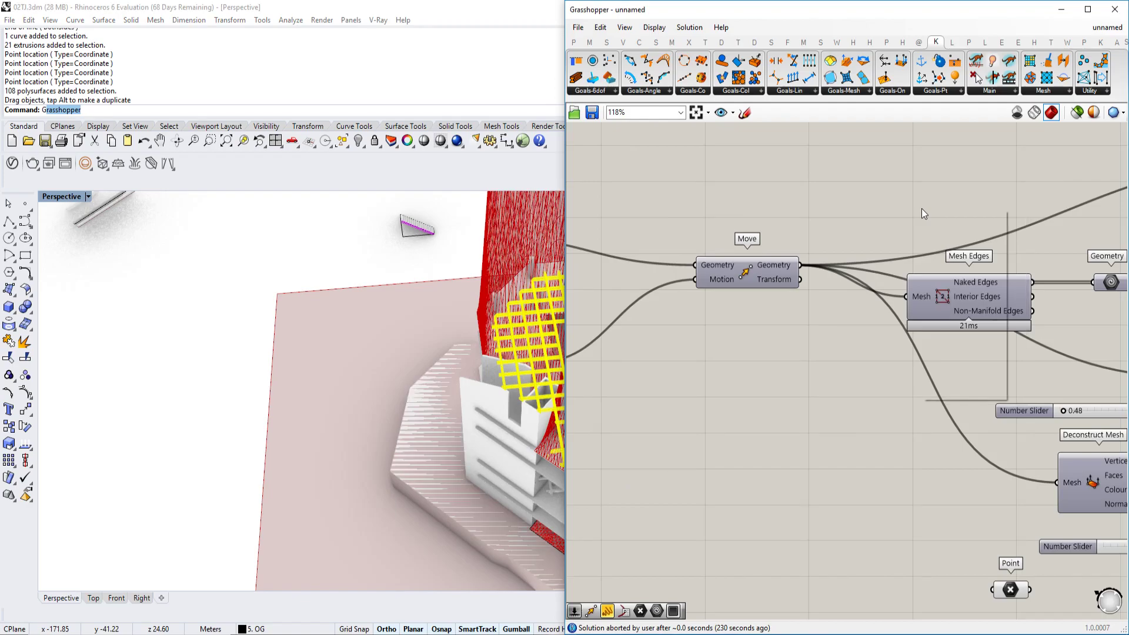
right_click(922, 209)
left_click(959, 347)
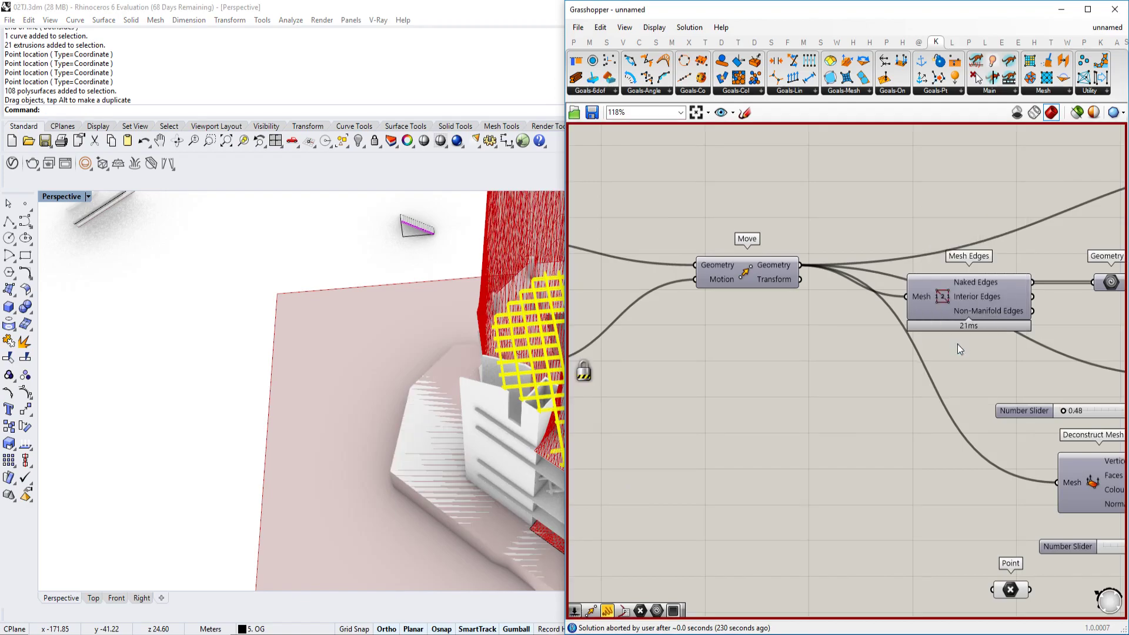
Step: Lower the slider that controls the Refine subdivision level
scroll(645, 300, "up", 2)
left_click_drag(729, 304, 719, 304)
scroll(719, 305, "down", 2)
Step: Unlock the Grasshopper solver and restart the Kangaroo simulation
right_click_drag(1022, 283, 641, 274)
right_click_drag(1093, 273, 621, 261)
right_click(700, 170)
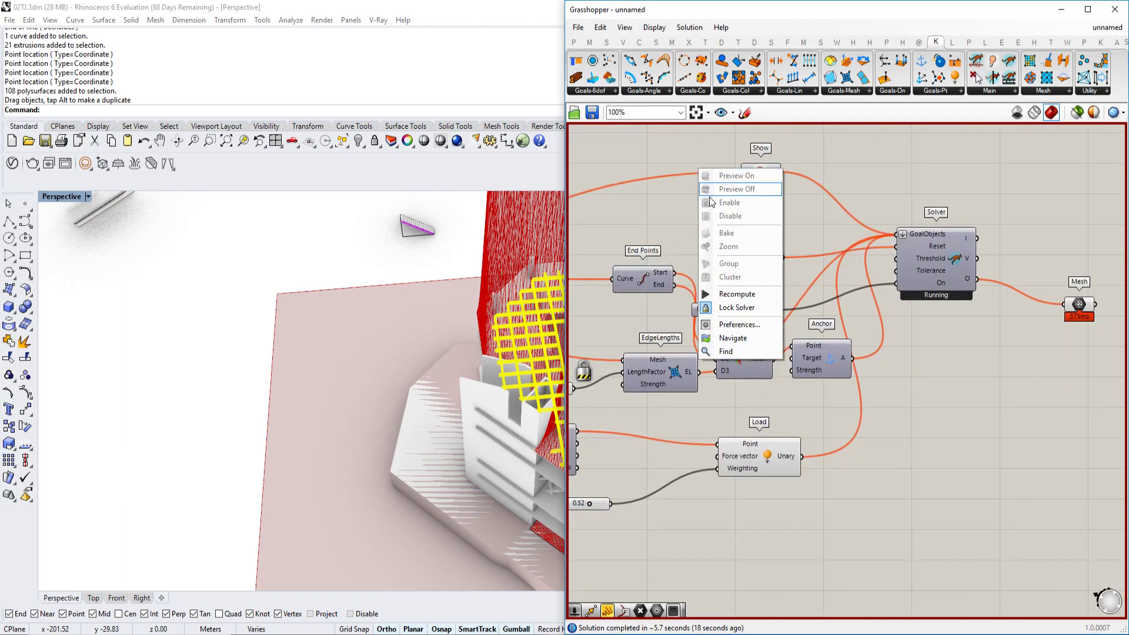
left_click(755, 309)
left_click(764, 308)
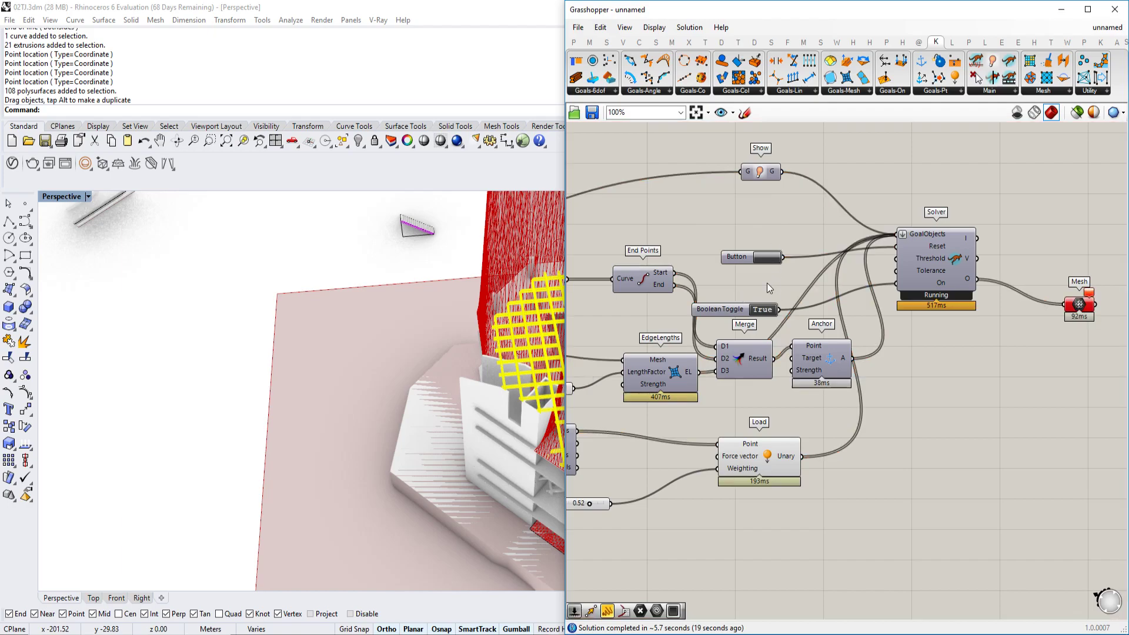
scroll(766, 308, "down", 1)
left_click(770, 308)
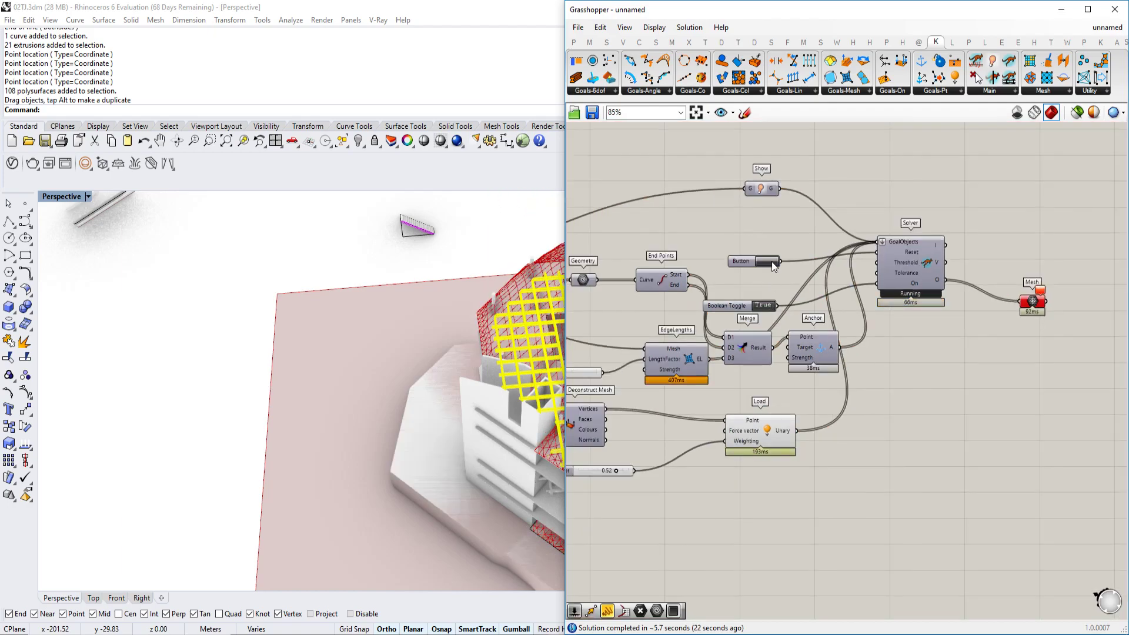
Step: Reduce the weighting of the Load goal to 0.15 for the refined mesh
right_click_drag(403, 320, 356, 366)
right_click_drag(660, 271, 878, 287)
scroll(438, 311, "down", 2)
right_click_drag(441, 335, 401, 360)
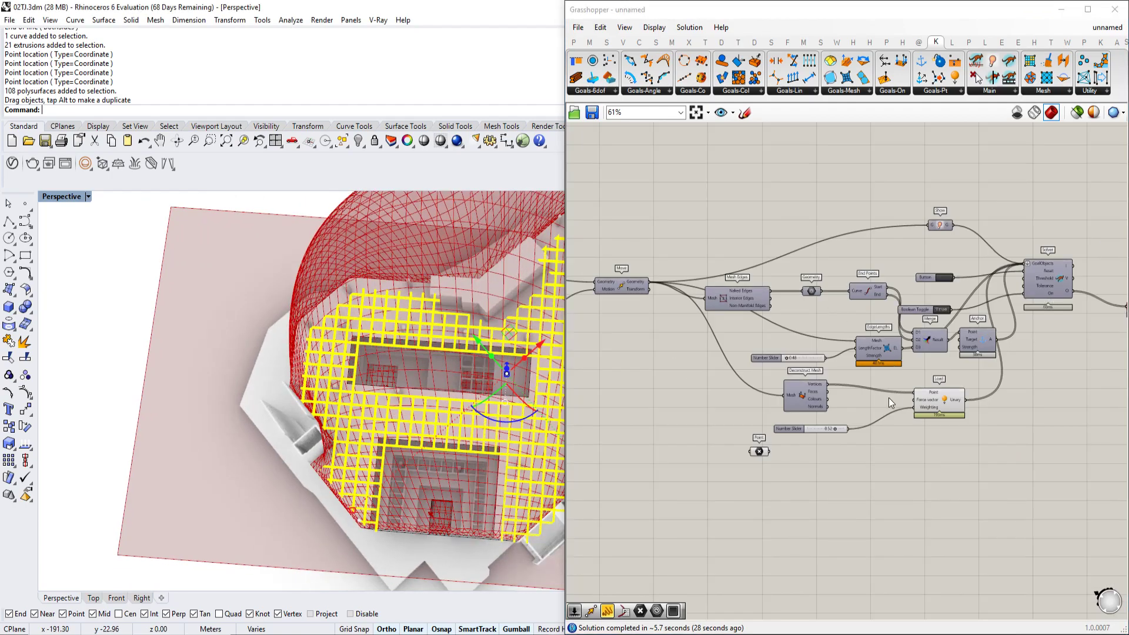
scroll(888, 398, "up", 2)
left_click_drag(798, 451, 783, 451)
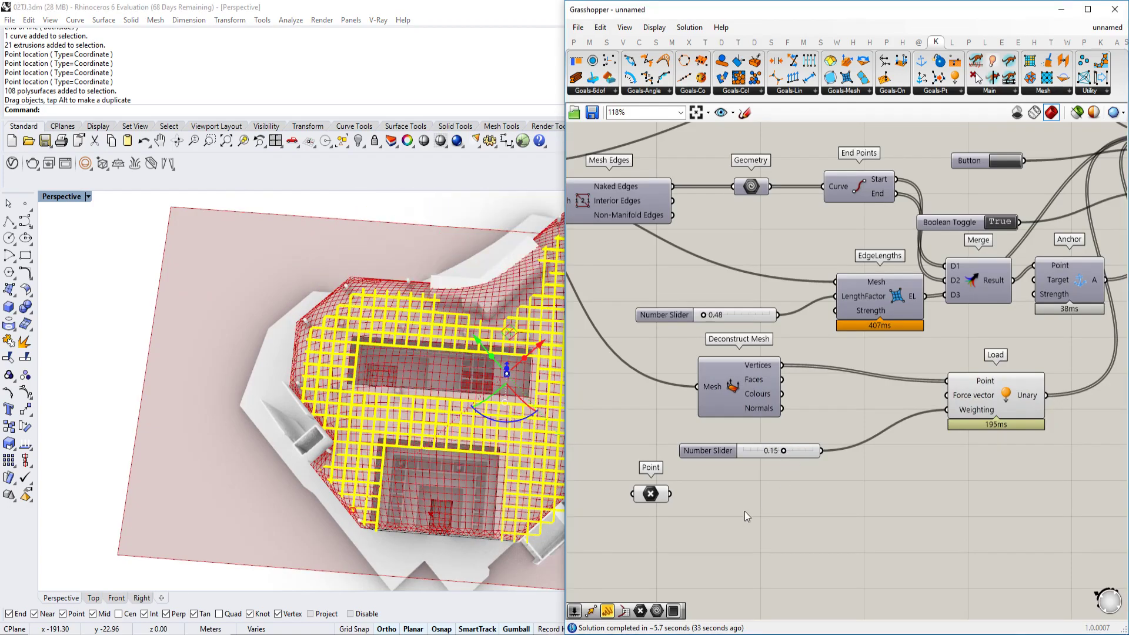
Step: Deselect the beam grid in the model and set the Load goal's weighting to 0.06
left_click(361, 201)
right_click_drag(422, 375, 389, 331)
scroll(376, 311, "up", 3)
scroll(398, 321, "up", 2)
scroll(779, 423, "up", 2)
left_click_drag(784, 457, 785, 460)
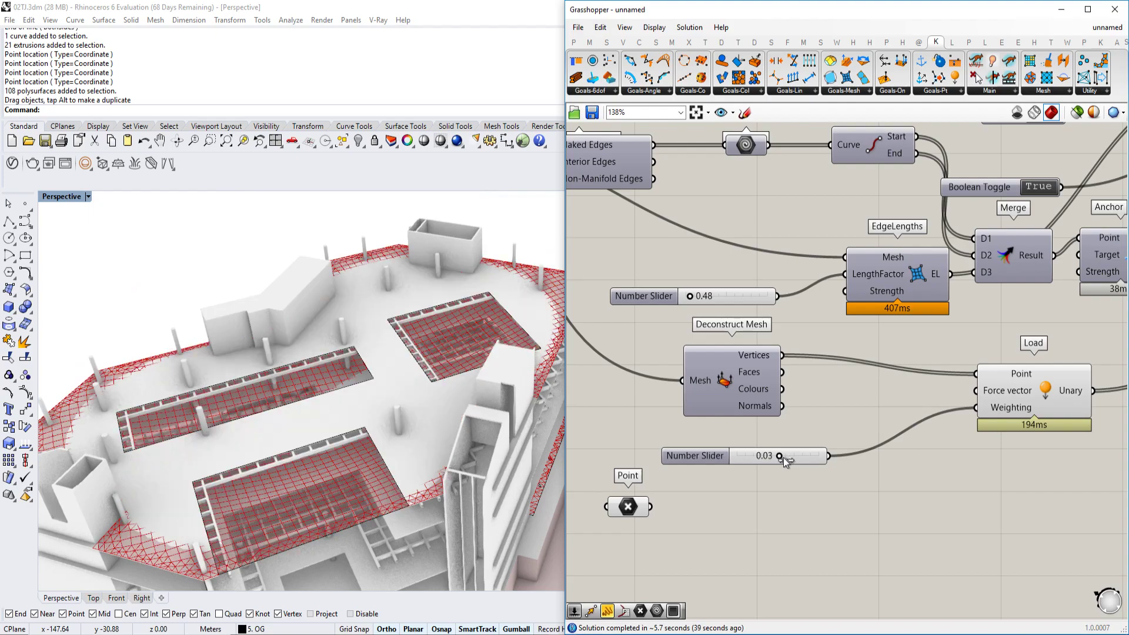
mouse_move(457, 398)
right_mouse_down()
mouse_move(446, 376)
mouse_move(445, 388)
right_mouse_up()
scroll(445, 389, "down", 2)
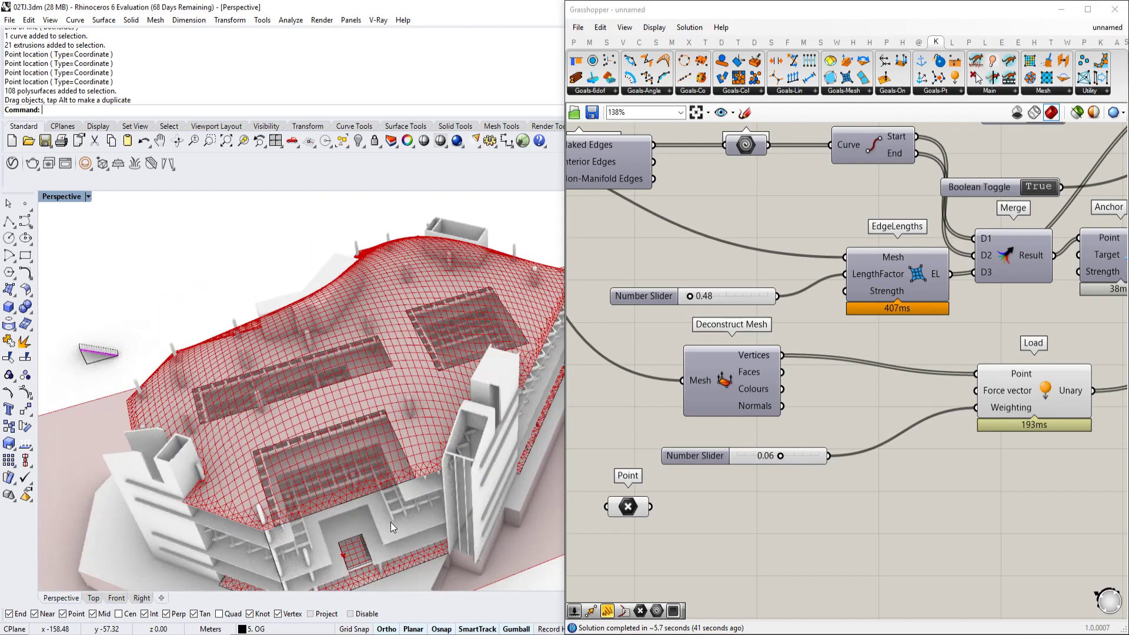
right_click_drag(802, 391, 803, 345)
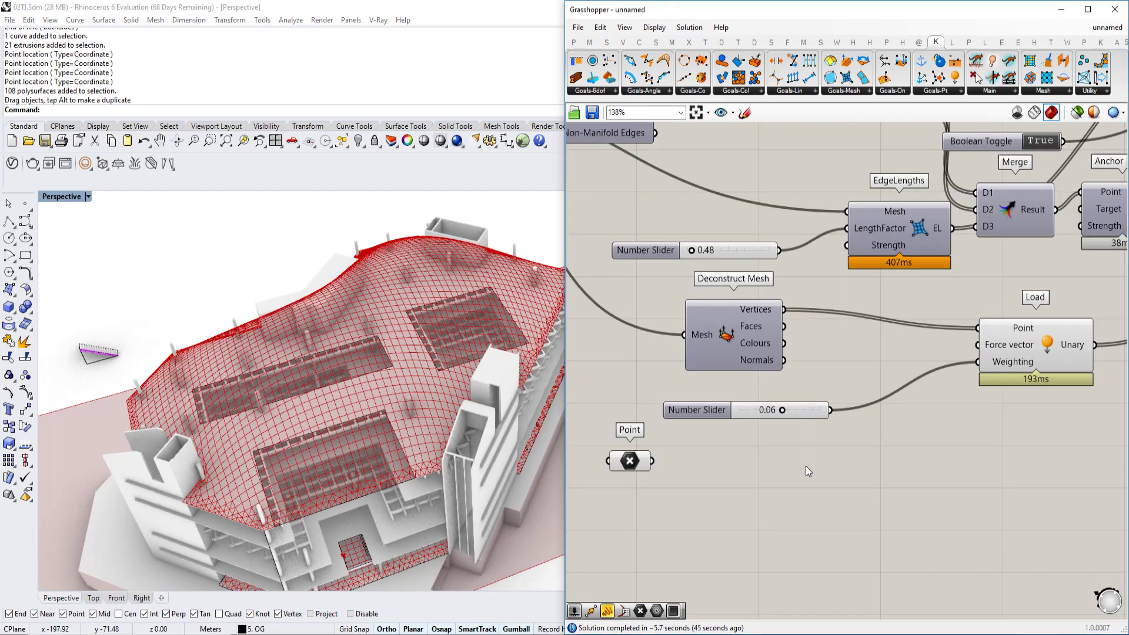
double_click(805, 466)
type("poi")
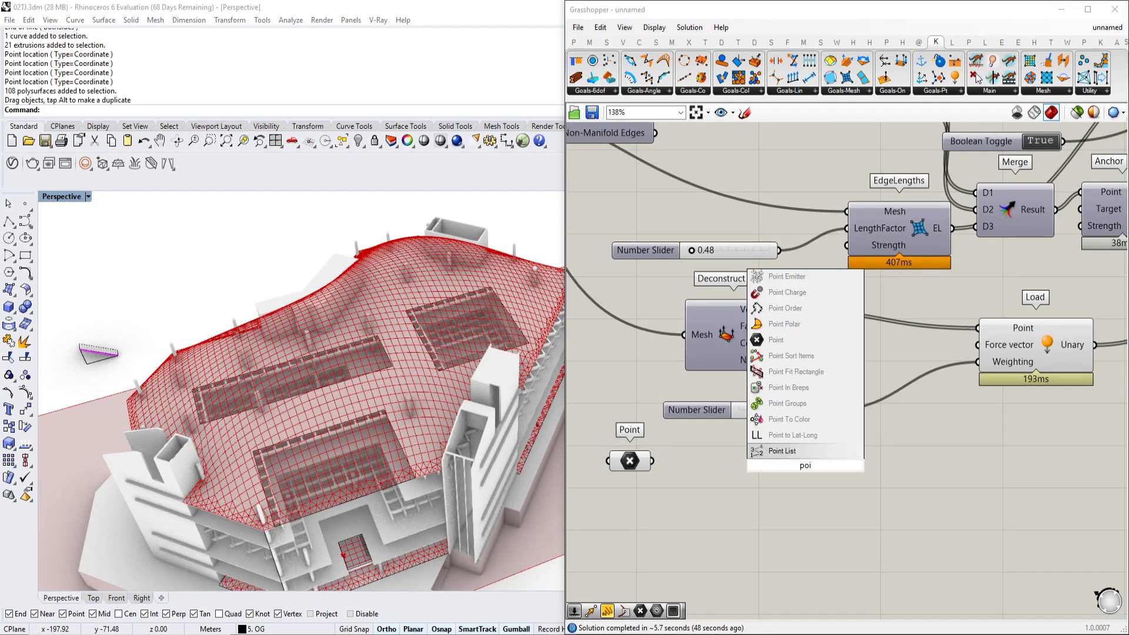
key("Escape")
right_click_drag(866, 326, 826, 349)
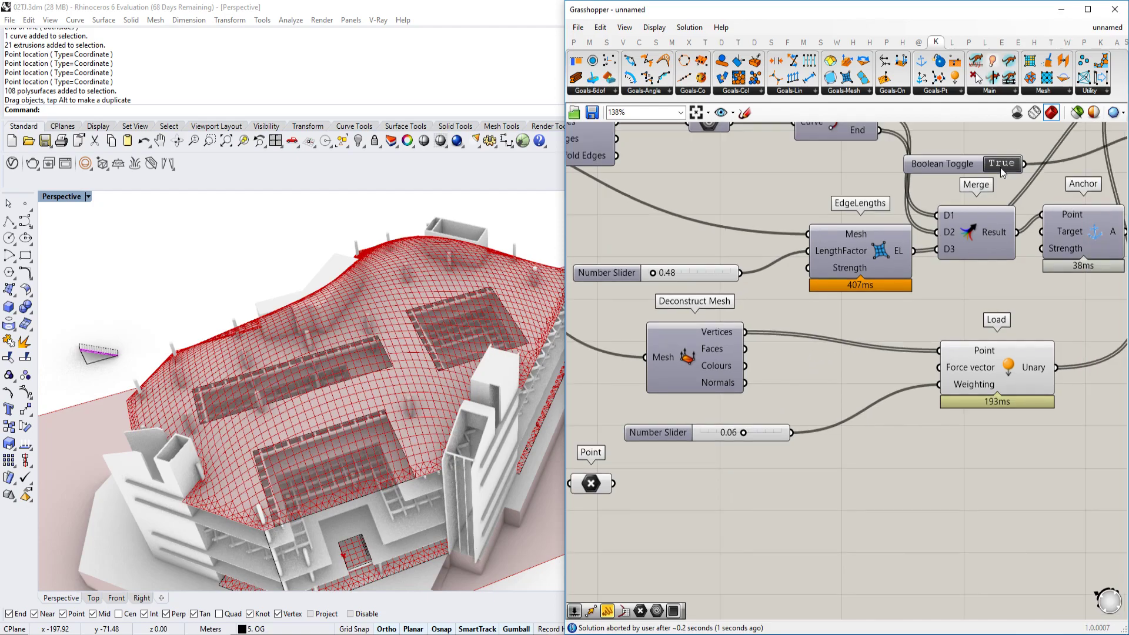
Step: Pause the Kangaroo simulation by setting the solver's Boolean Toggle to False
right_click_drag(948, 360, 959, 301)
right_click_drag(376, 408, 396, 411)
scroll(396, 413, "up", 2)
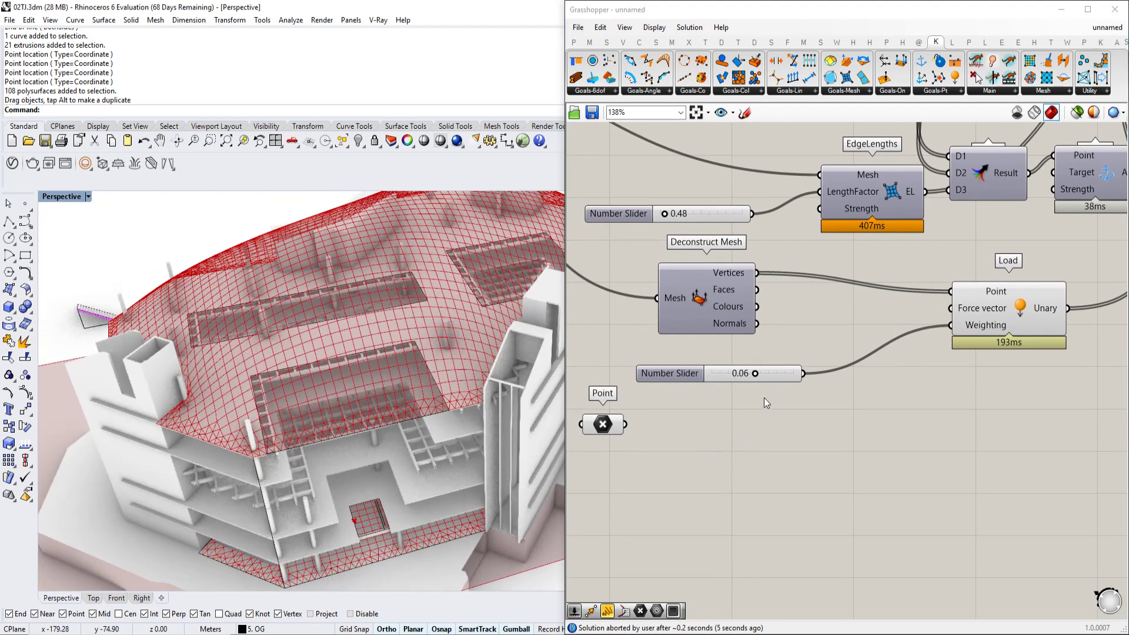
scroll(882, 313, "down", 2)
right_click_drag(1013, 212, 976, 219)
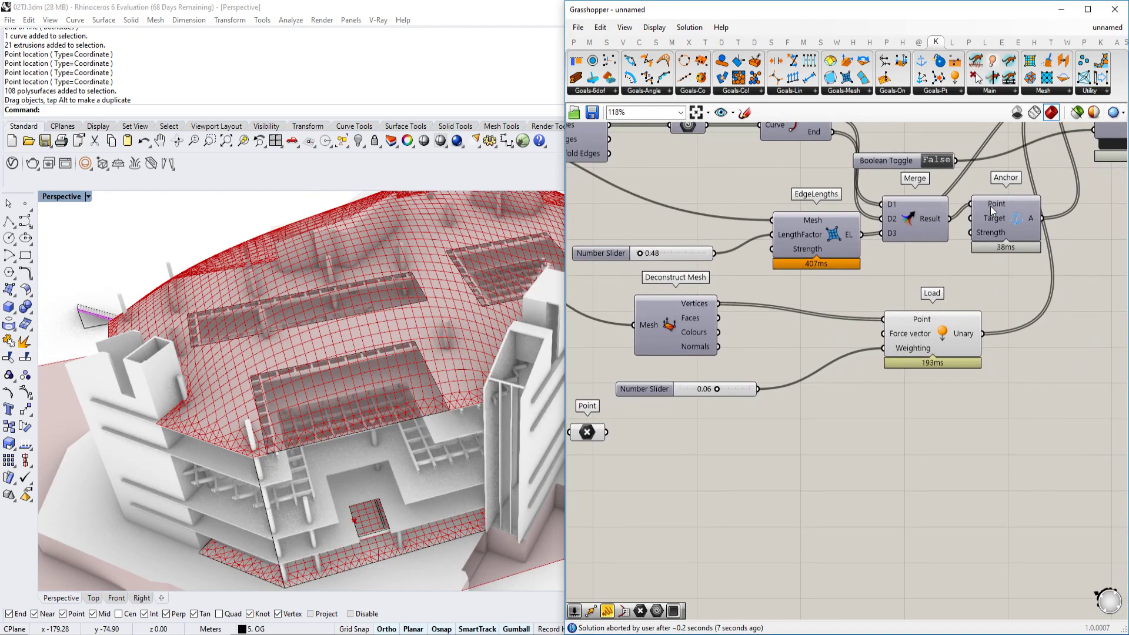
right_click_drag(792, 445, 862, 391)
right_click_drag(365, 513, 353, 444)
double_click(762, 446)
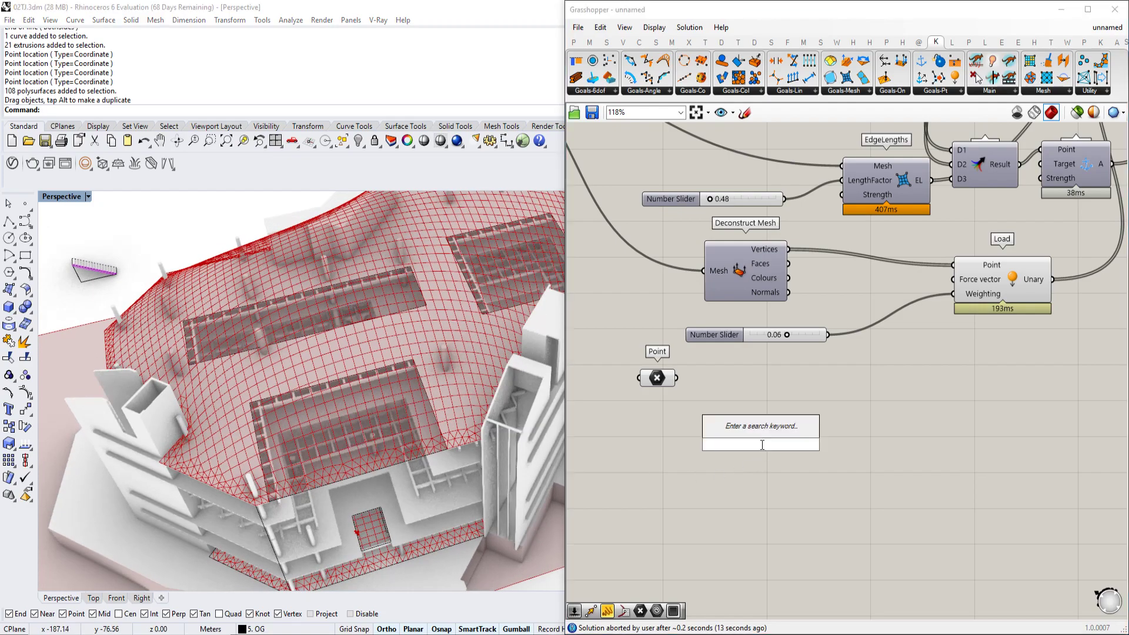
type("point c")
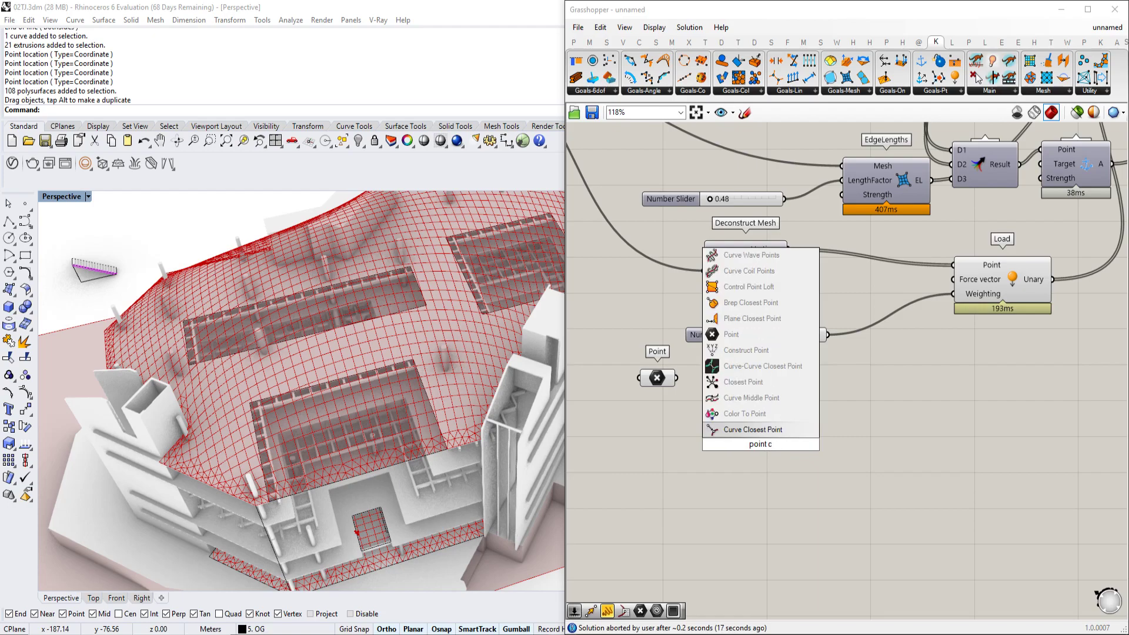
key("Escape")
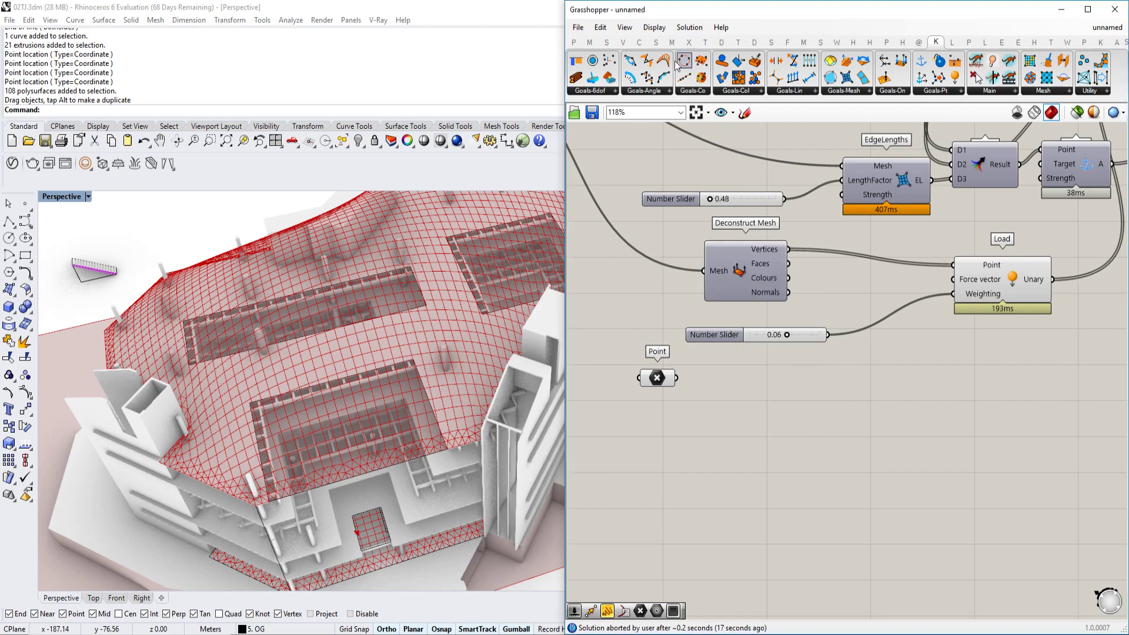
left_click(639, 43)
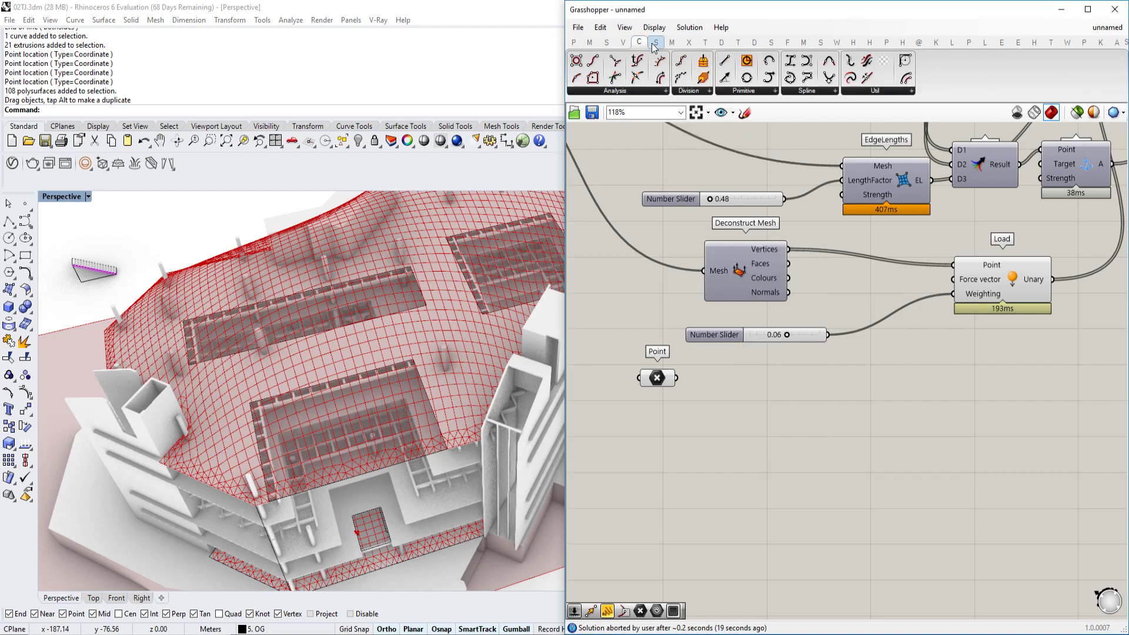
left_click(653, 43)
Step: Add a Closest Point component and place it beside the Point parameter, below the Load weighting slider
double_click(755, 402)
type("point cloud")
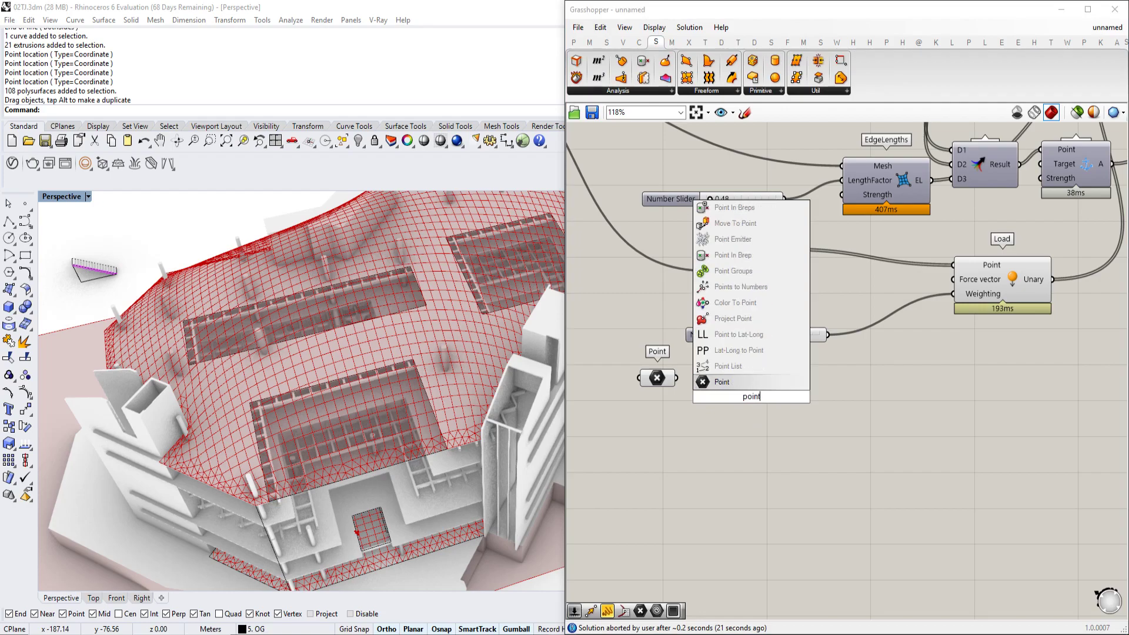
key("BackSpace")
key("BackSpace")
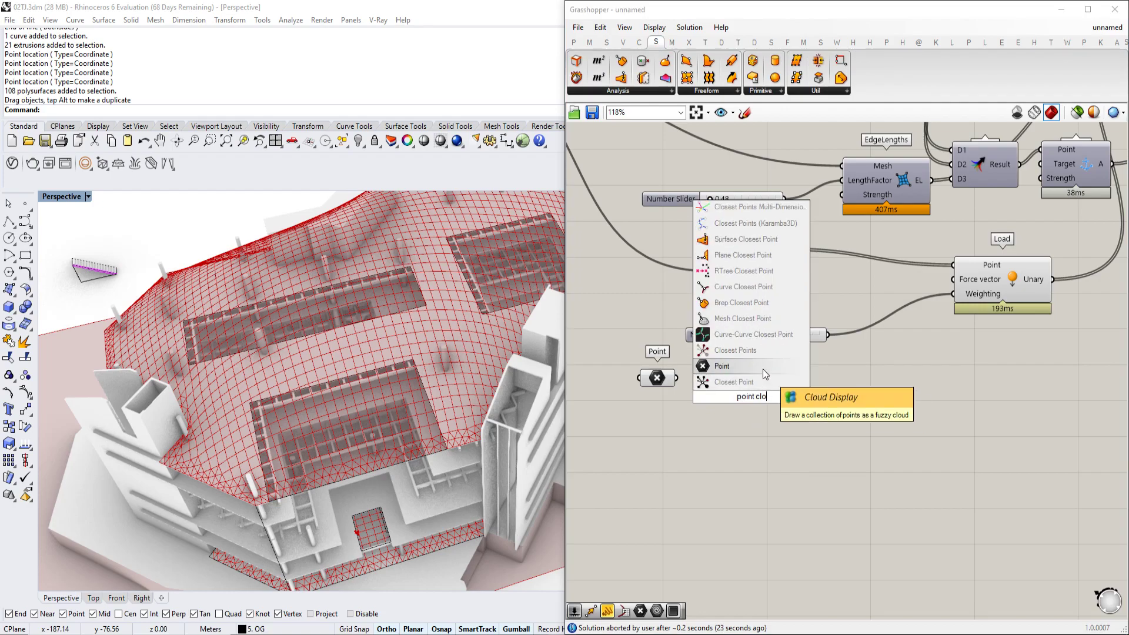
left_click(757, 381)
left_click_drag(764, 418, 871, 410)
Step: Feed the deconstructed mesh's Vertices into Closest Point's Cloud input and the Point parameter into its Point input
right_click_drag(791, 262, 846, 284)
left_click_drag(845, 277, 845, 433)
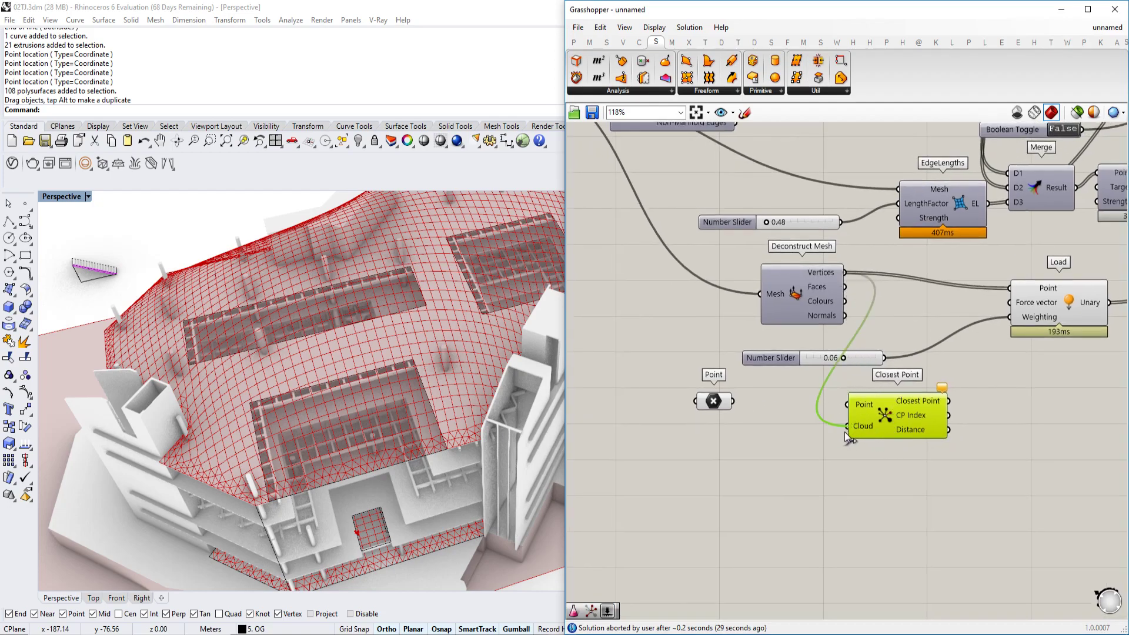
left_click(712, 404)
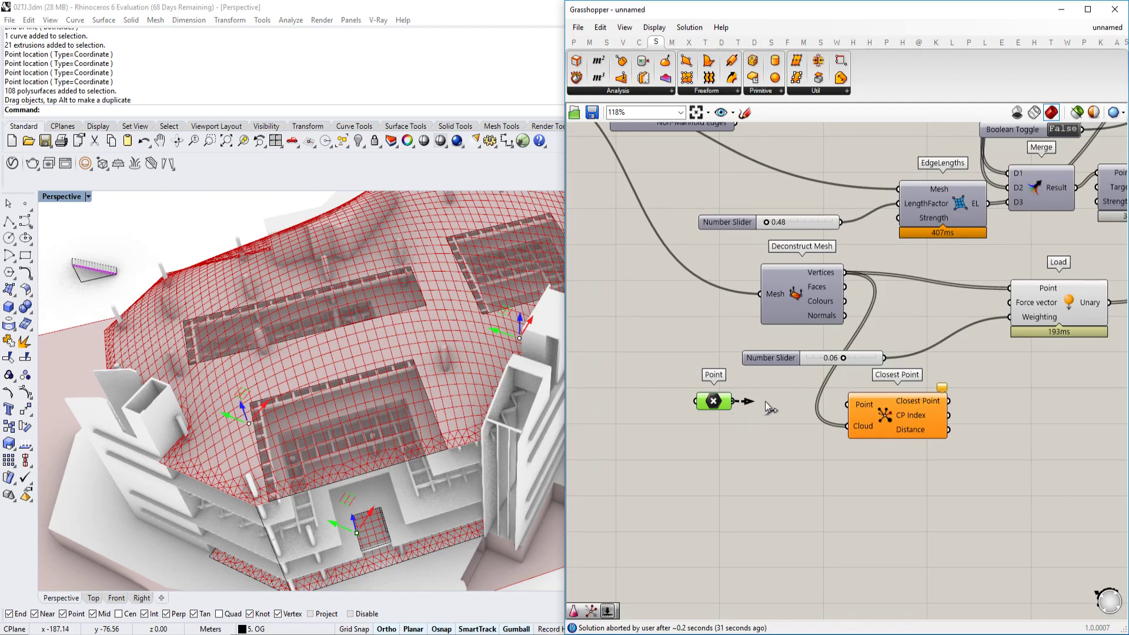
left_click(851, 412)
Step: Examine where the closest mesh vertices lie on the roof above the courtyards
right_click_drag(306, 394, 197, 324)
scroll(288, 378, "up", 4)
scroll(283, 347, "down", 2)
scroll(235, 353, "down", 5)
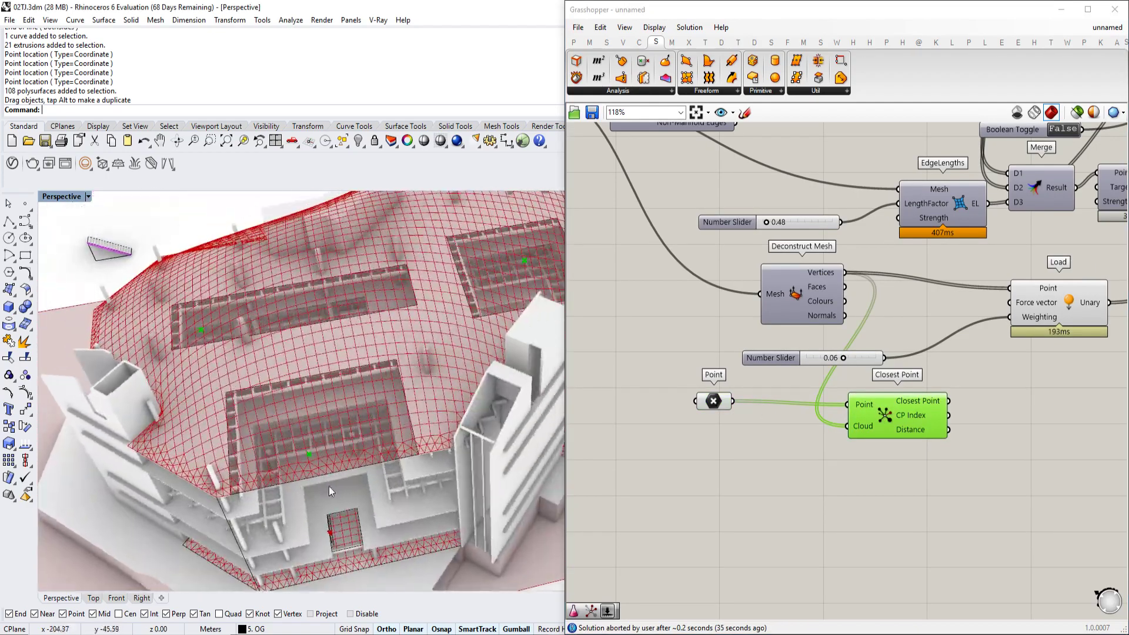
scroll(327, 475, "up", 5)
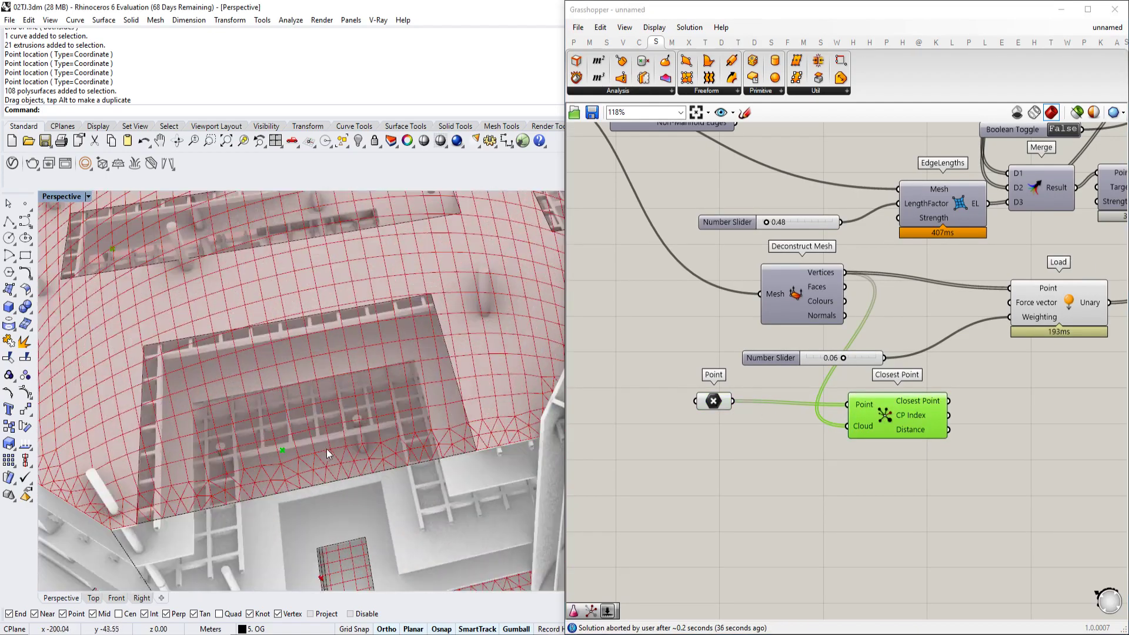
right_click(287, 444)
scroll(1016, 380, "down", 1)
right_click_drag(1011, 381, 866, 419)
left_click(875, 405)
double_click(915, 390)
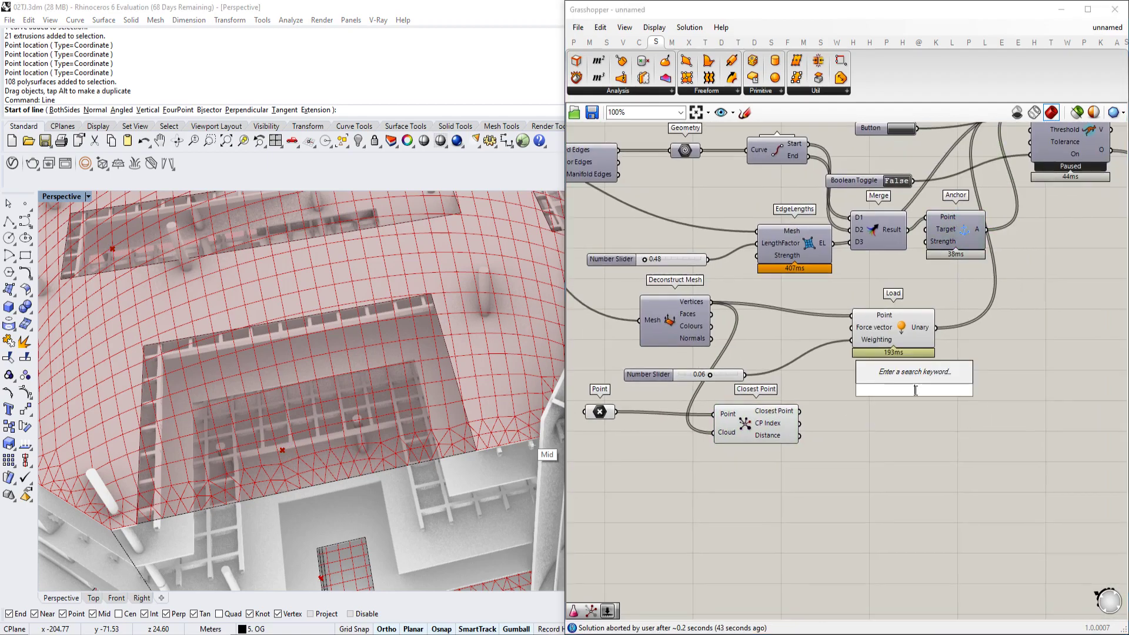
type("po")
key("Escape")
Step: Duplicate the Anchor goal, with the Closest Point output as its Point and the Point parameter as its Target
left_click_drag(946, 238, 937, 418)
scroll(810, 412, "up", 2)
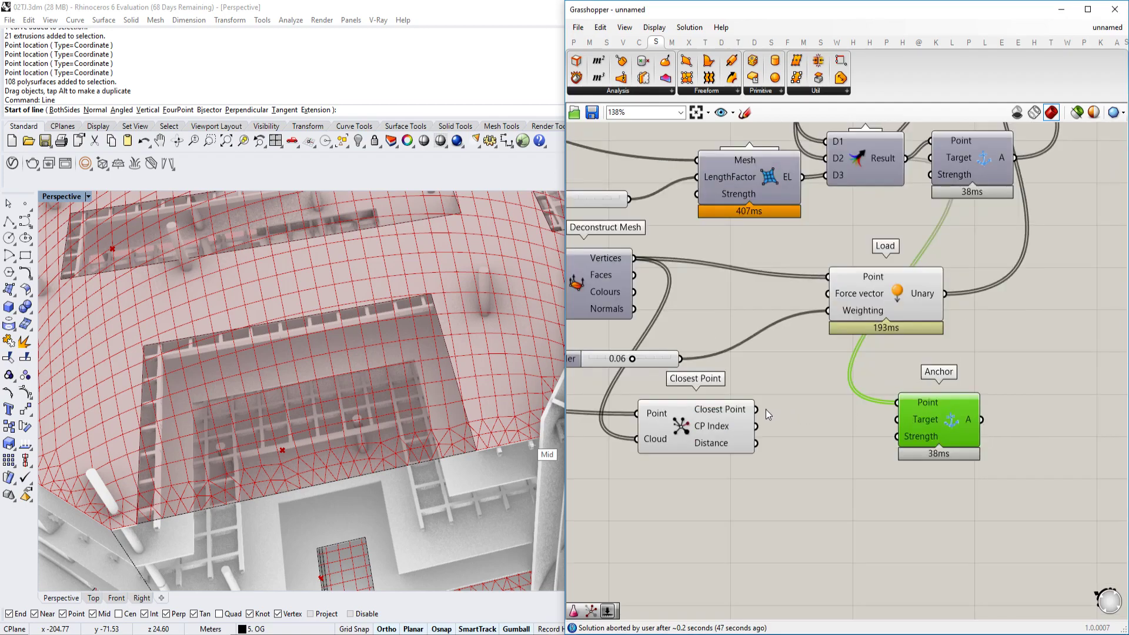
left_click_drag(758, 410, 689, 415)
scroll(893, 421, "down", 4)
scroll(892, 432, "up", 3)
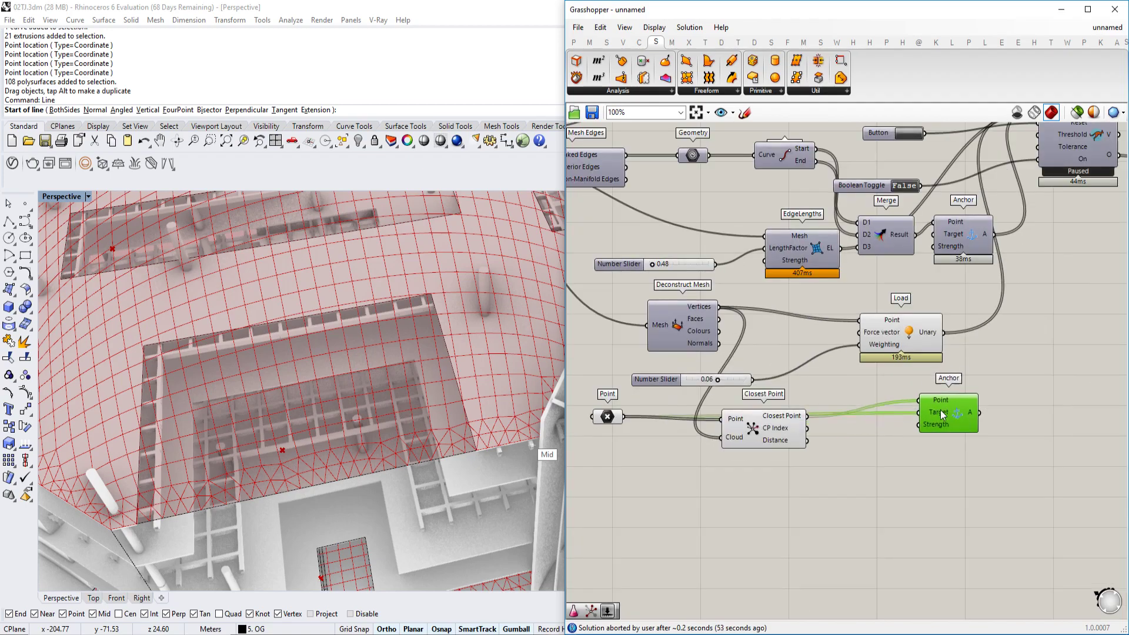
Step: Add the new Anchor goal to the solver's GoalObjects and run the simulation by setting the Boolean Toggle to True
left_click_drag(880, 431, 909, 187)
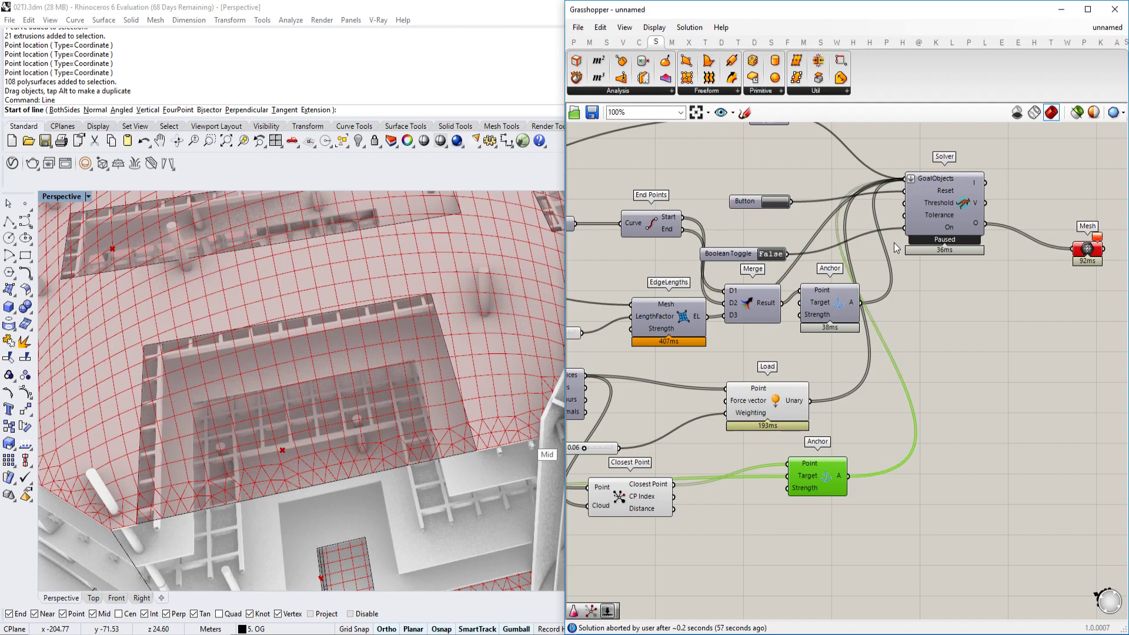
scroll(894, 242, "down", 3)
scroll(806, 251, "up", 4)
double_click(803, 250)
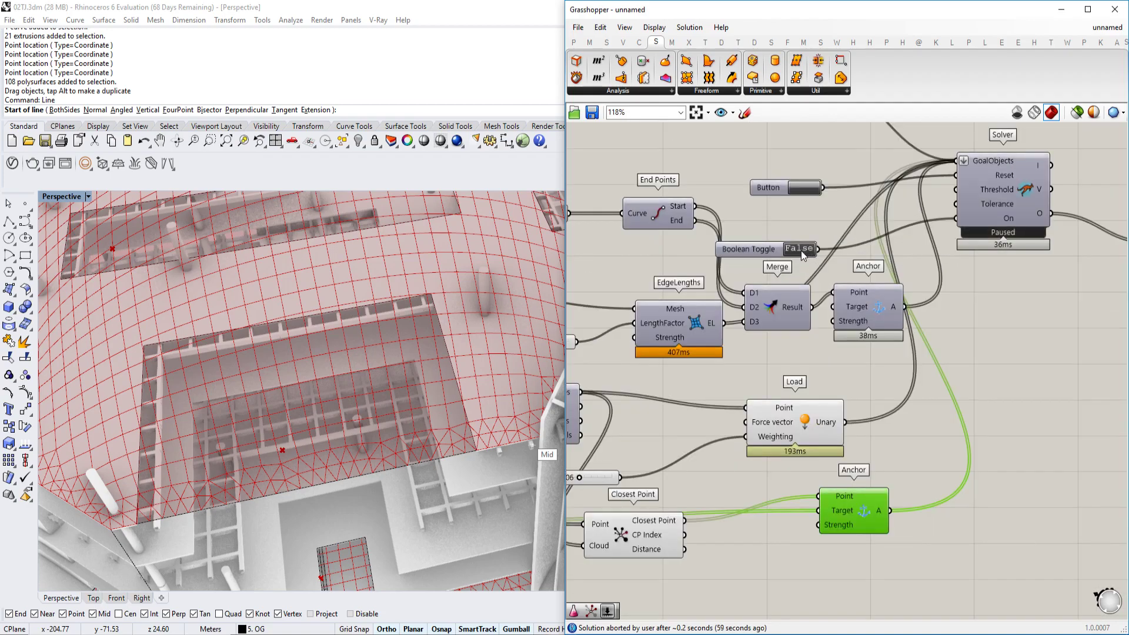
right_click_drag(402, 365, 371, 419)
key("Escape")
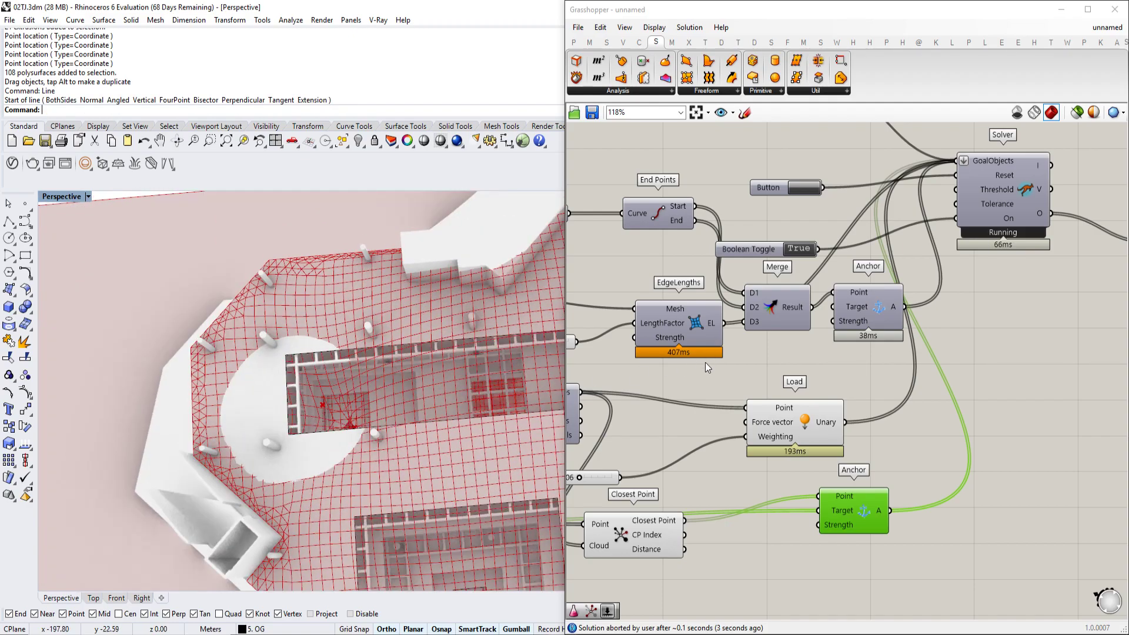
Step: Select the Point parameter and shift its reference point within the long narrow courtyard to reposition the roof's pulled-down funnel
scroll(708, 368, "down", 1)
right_click_drag(600, 349, 723, 329)
scroll(781, 353, "down", 1)
right_click_drag(599, 440, 704, 456)
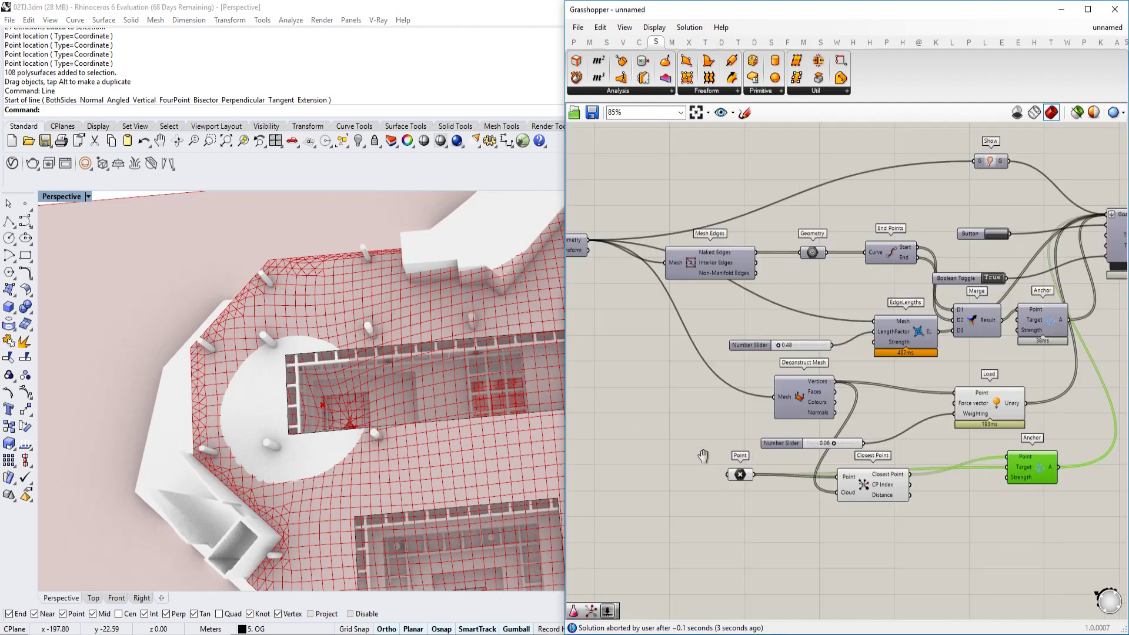
left_click(743, 474)
left_click_drag(372, 407, 392, 383)
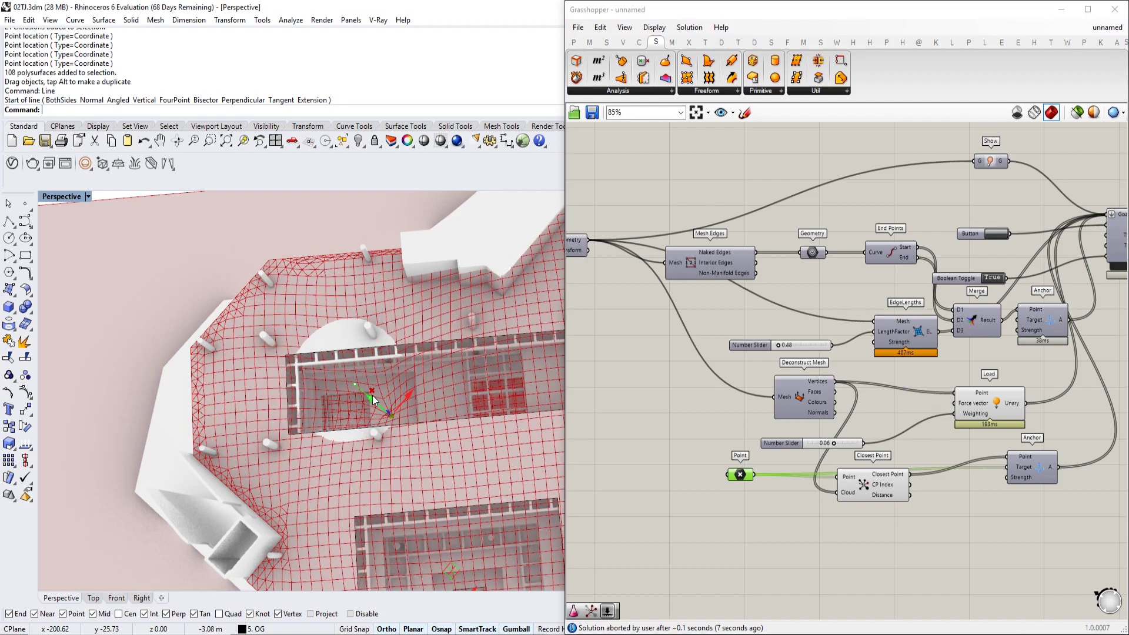
right_click_drag(407, 390, 411, 326)
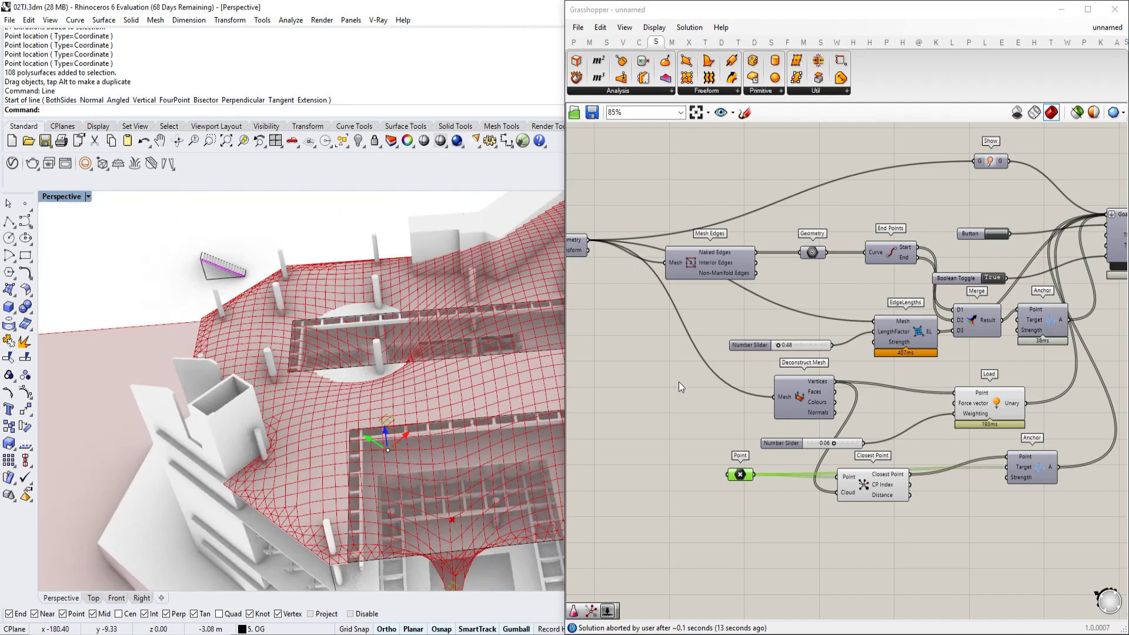
Step: Set the EdgeLengths goal's LengthFactor to 0.91
right_click_drag(951, 348, 1009, 316)
scroll(837, 312, "up", 3)
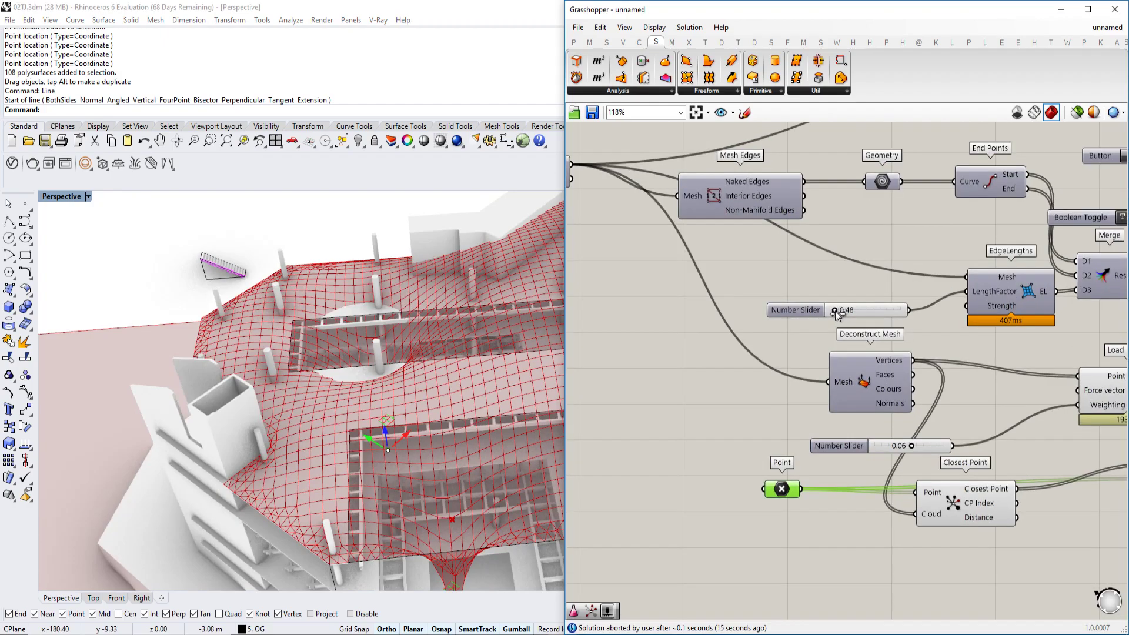
left_click_drag(838, 311, 843, 314)
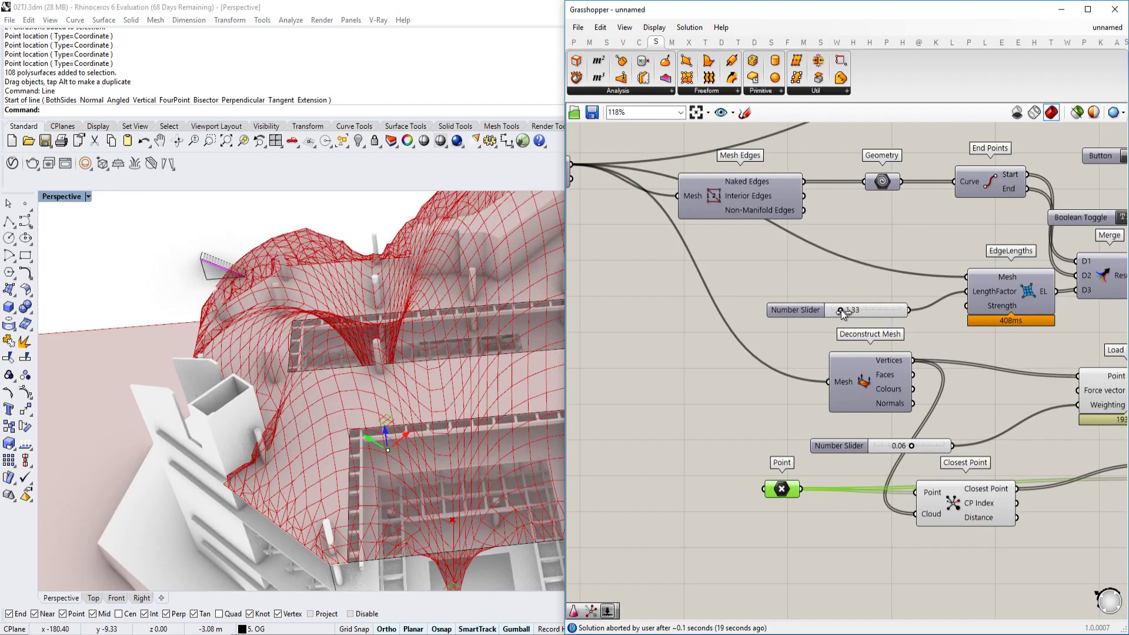
left_click_drag(843, 314, 837, 313)
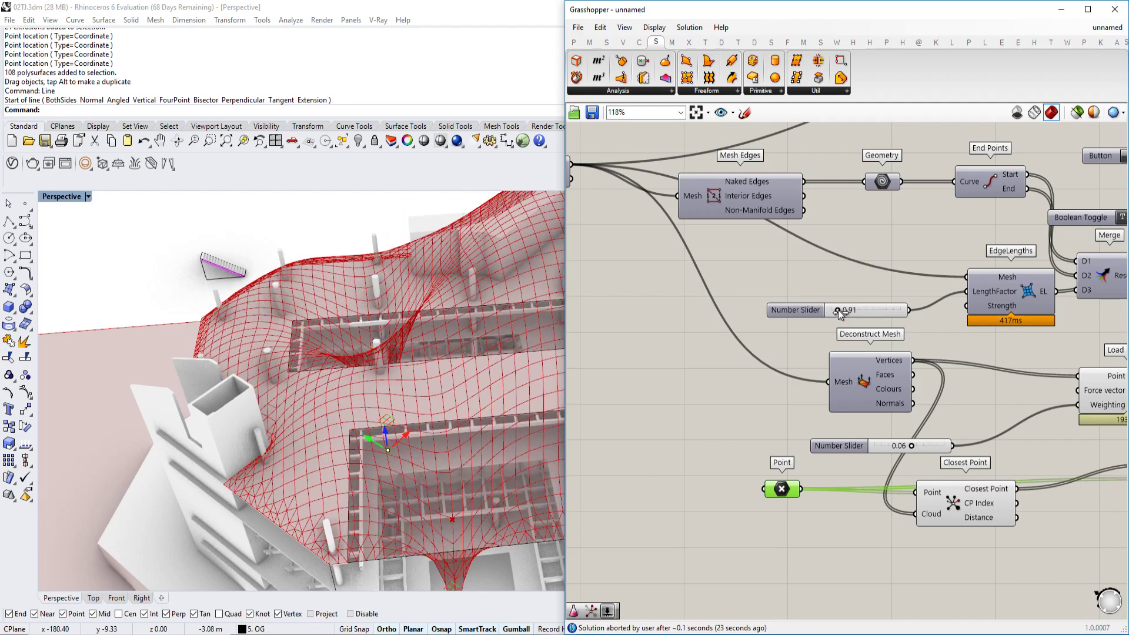
Step: Examine the funnels pulled down into the courtyards and the vertices selected by the Closest Point component
right_click_drag(424, 338, 438, 413)
scroll(438, 413, "up", 10)
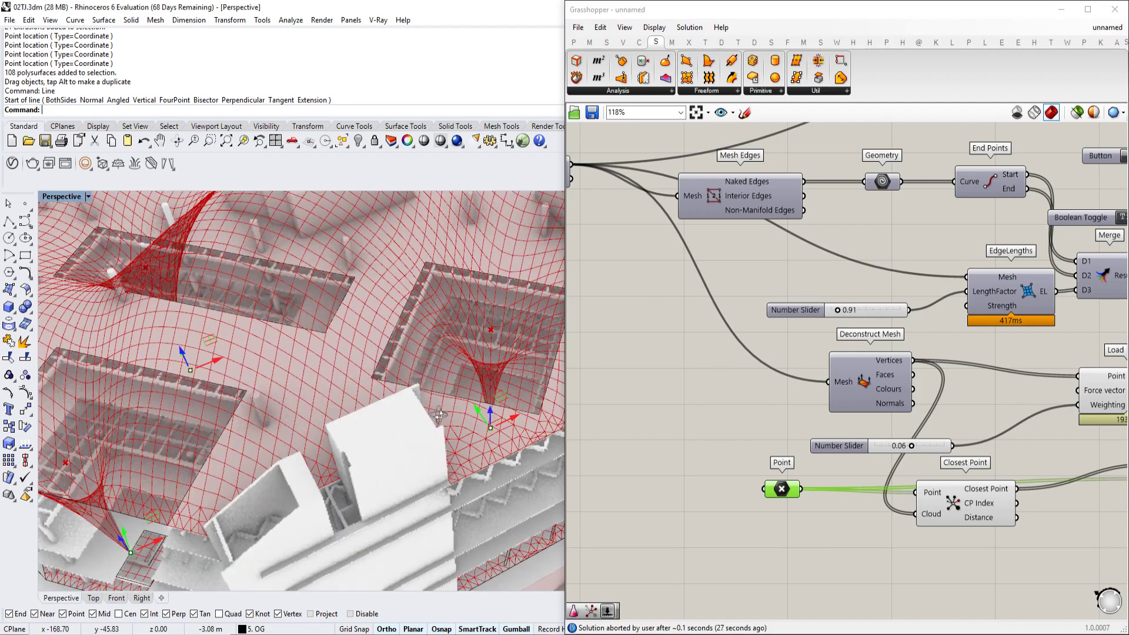
scroll(438, 432, "up", 8)
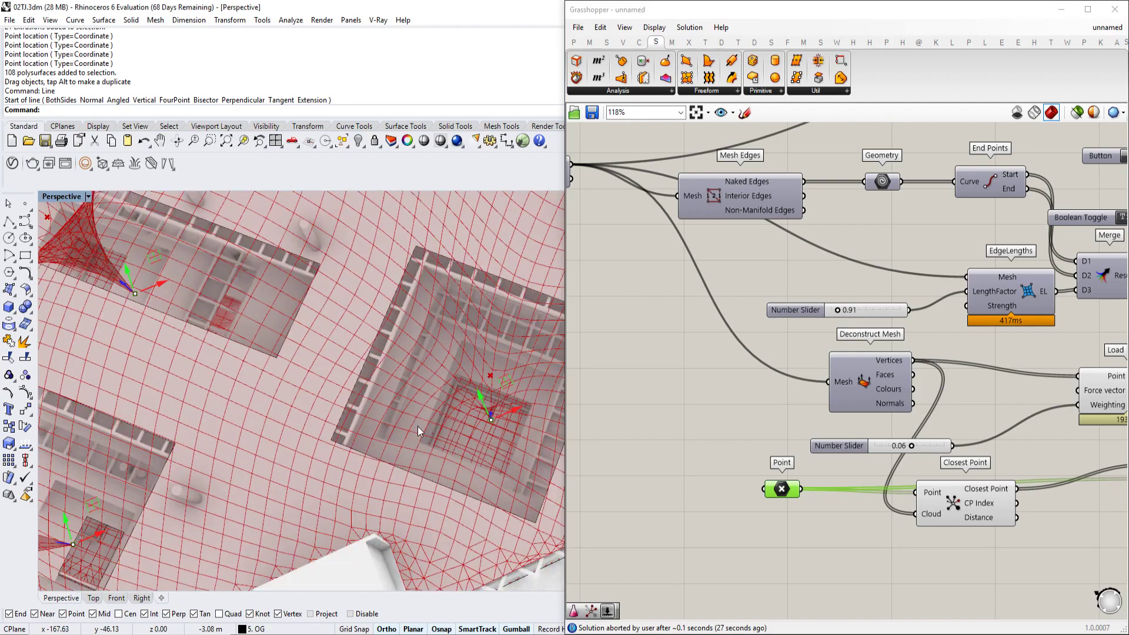
right_click_drag(453, 407, 453, 426)
right_click_drag(1005, 561, 812, 455)
left_click(753, 404)
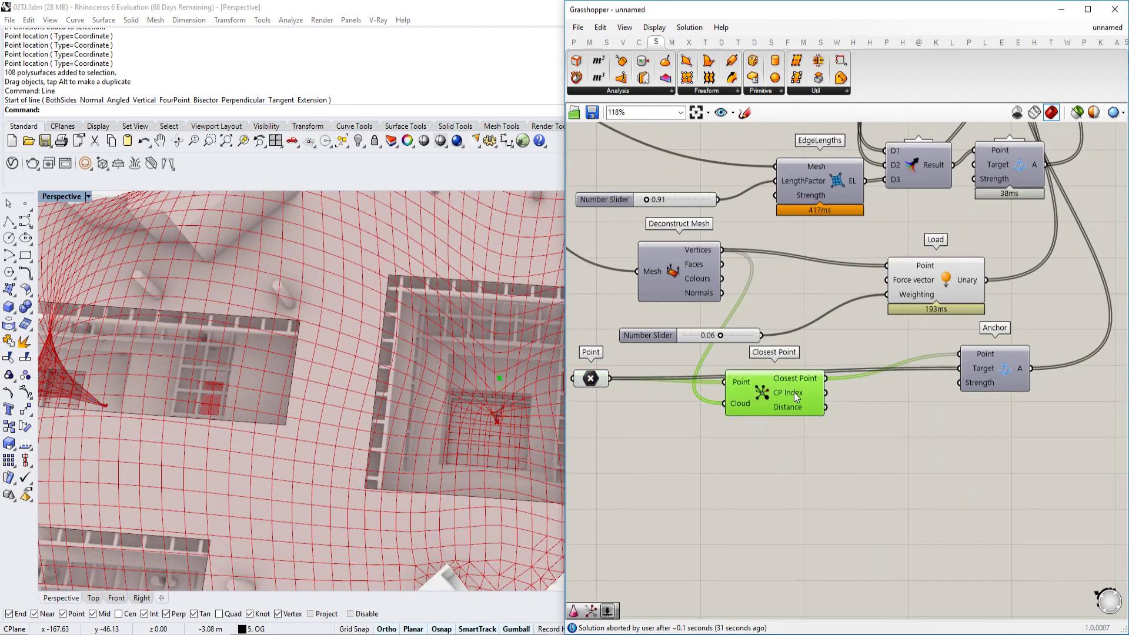
right_click_drag(753, 405, 794, 393)
Step: Add a Closest Points component below the existing Closest Point component
left_click(807, 464)
double_click(808, 464)
type("cl")
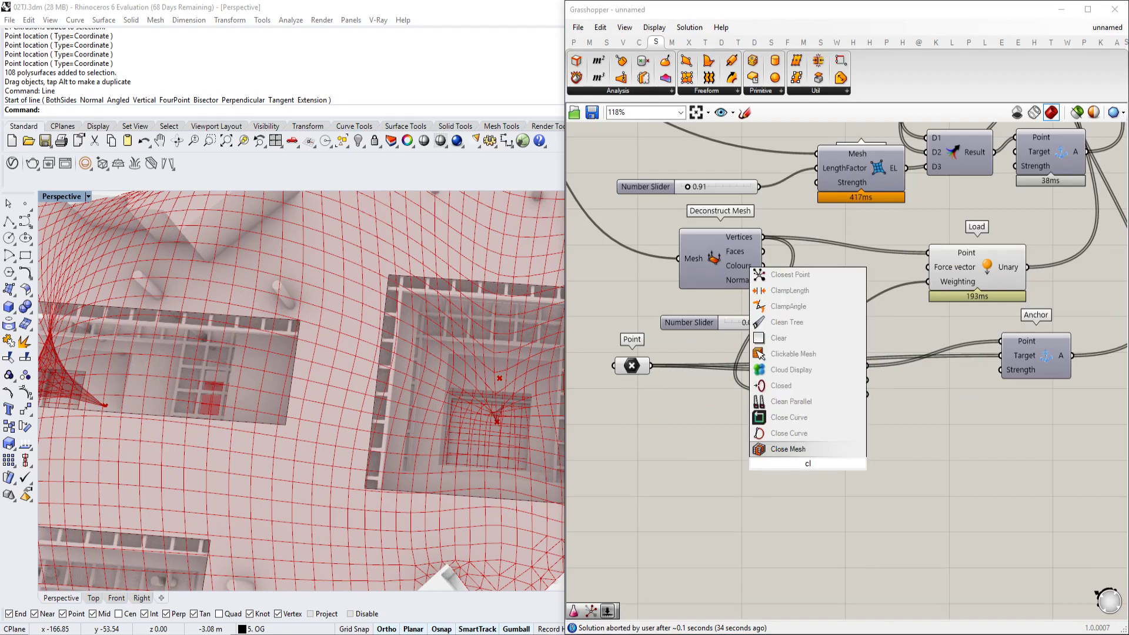
type("osest")
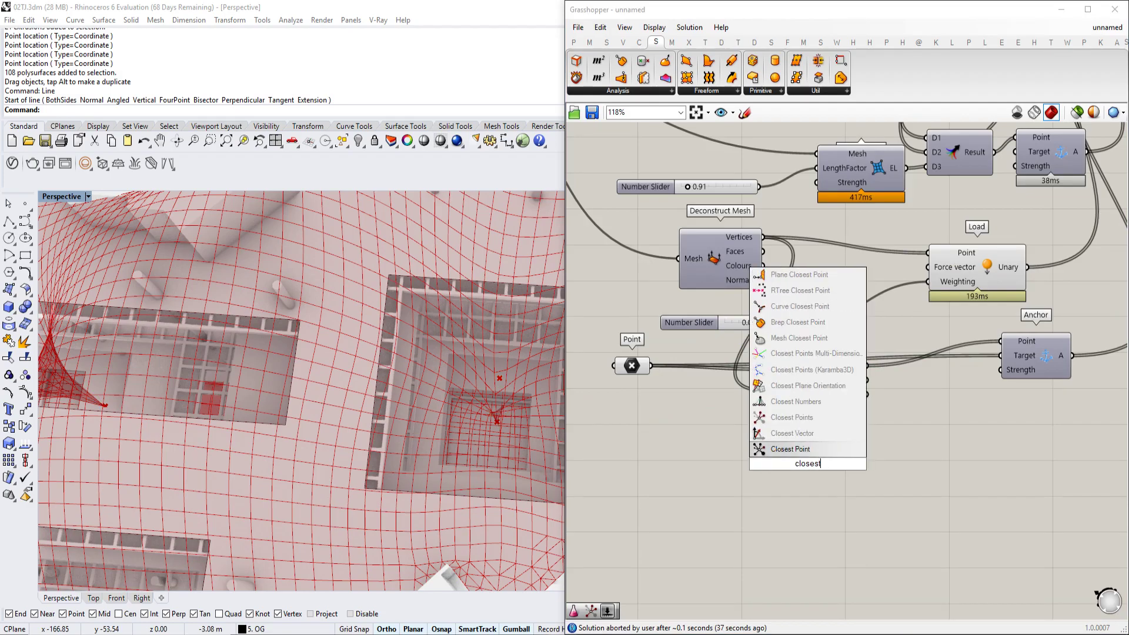
left_click(796, 419)
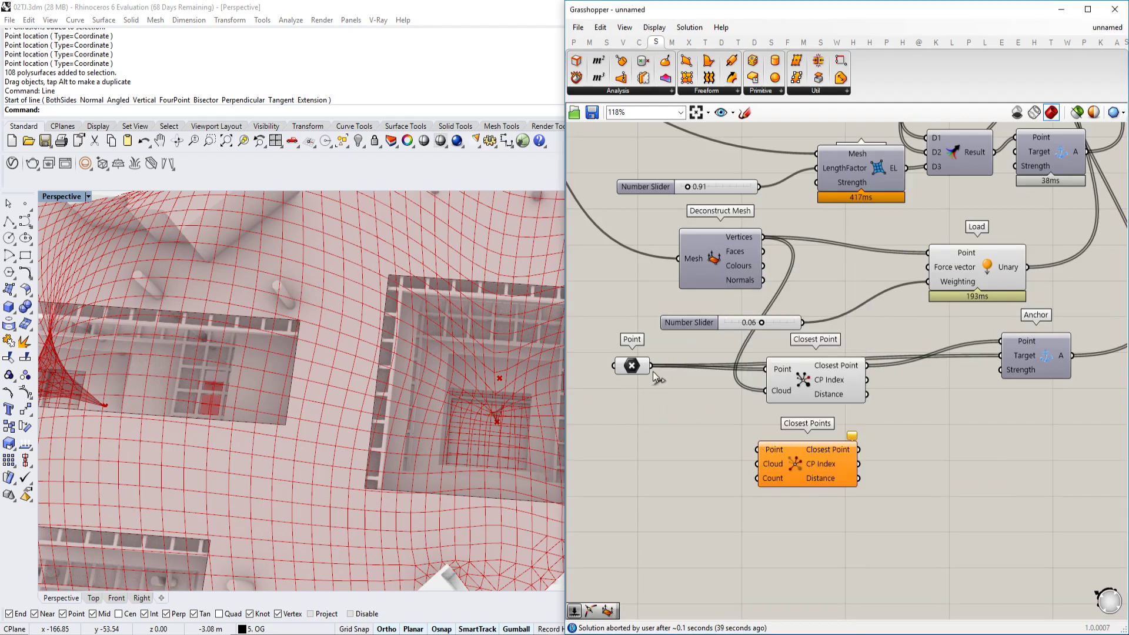
Step: Wire the Point parameter and the mesh Vertices into the Point and Cloud inputs of Closest Points
left_click_drag(763, 237, 650, 366)
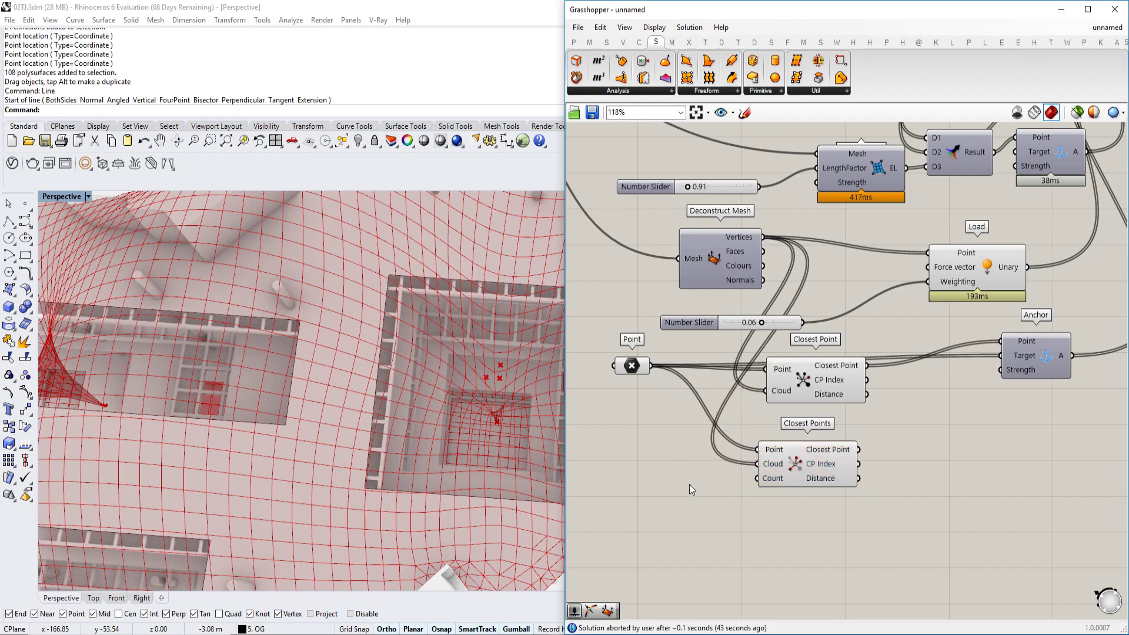
double_click(691, 488)
scroll(494, 410, "up", 10)
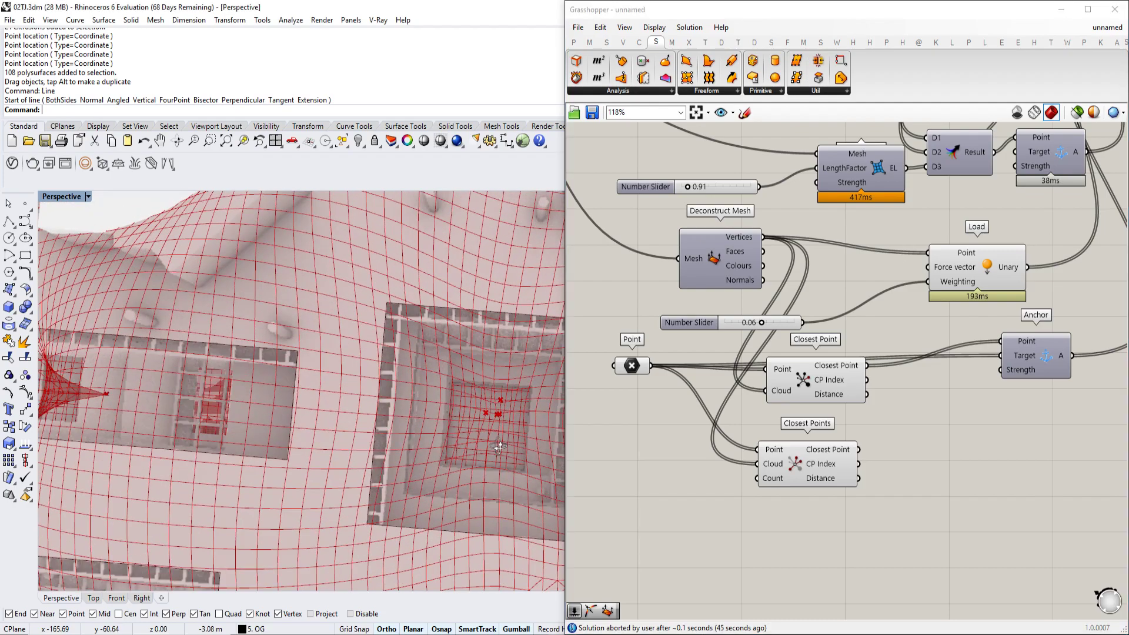
Step: Add a text panel below the Point parameter listing the values 1, 9 and 16 on separate lines
right_click_drag(494, 410, 466, 442)
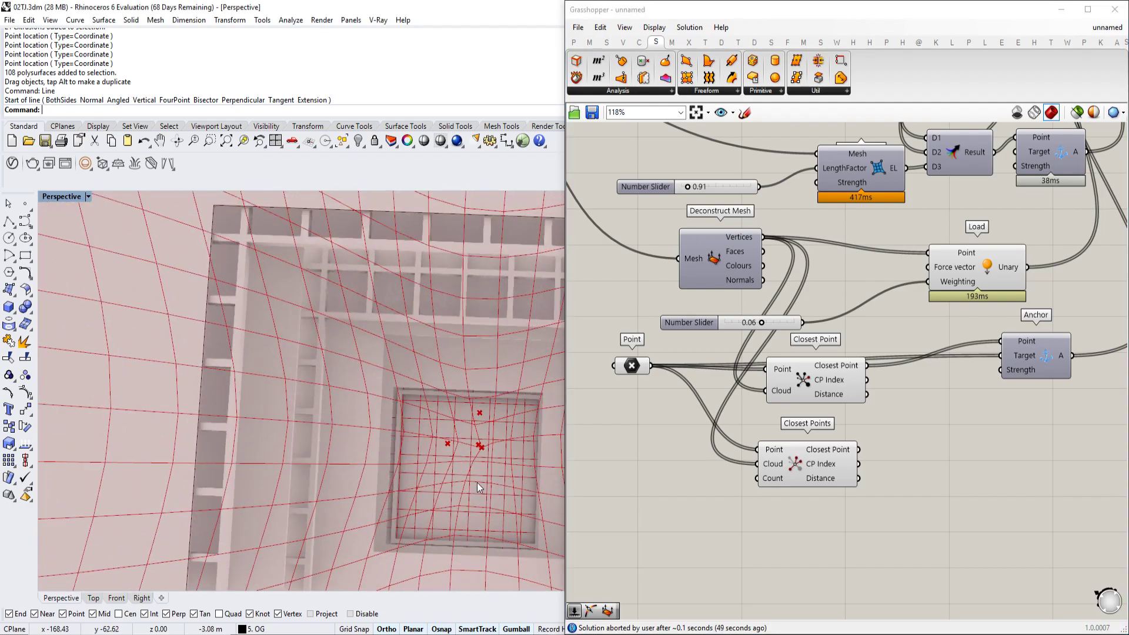
scroll(480, 488, "down", 3)
double_click(669, 495)
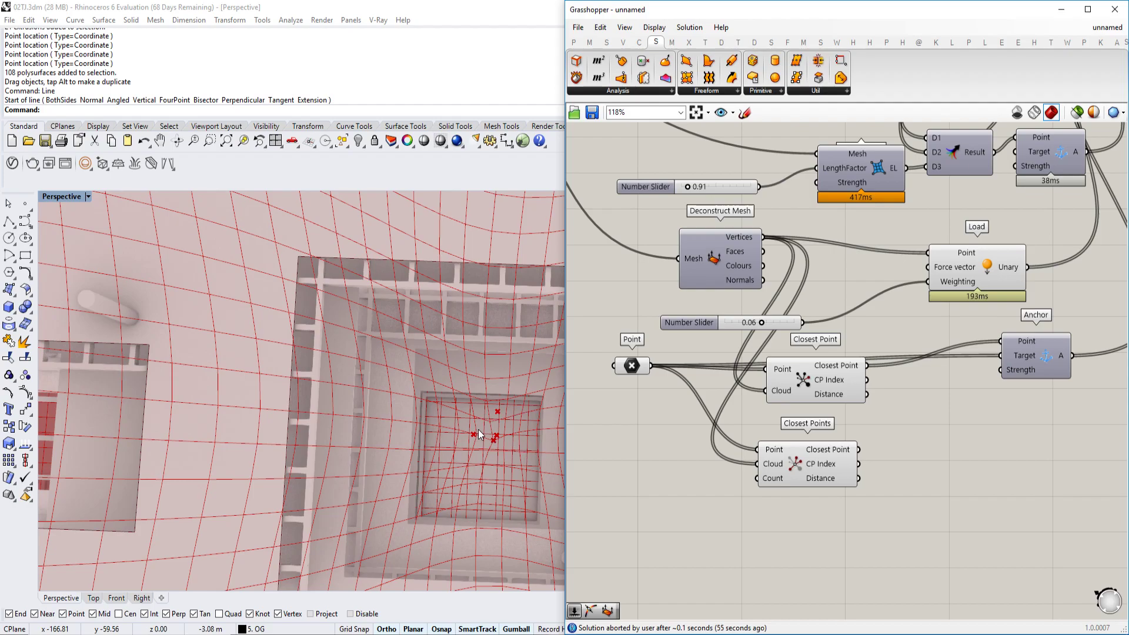
right_click_drag(612, 511, 680, 477)
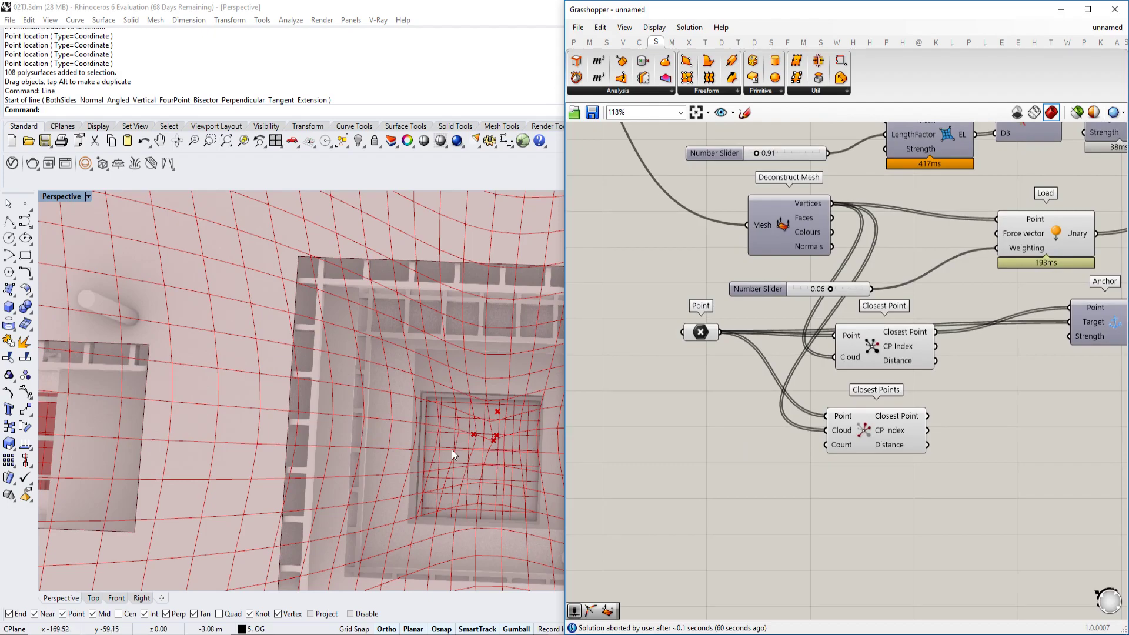
right_click_drag(504, 405, 485, 402, "shift")
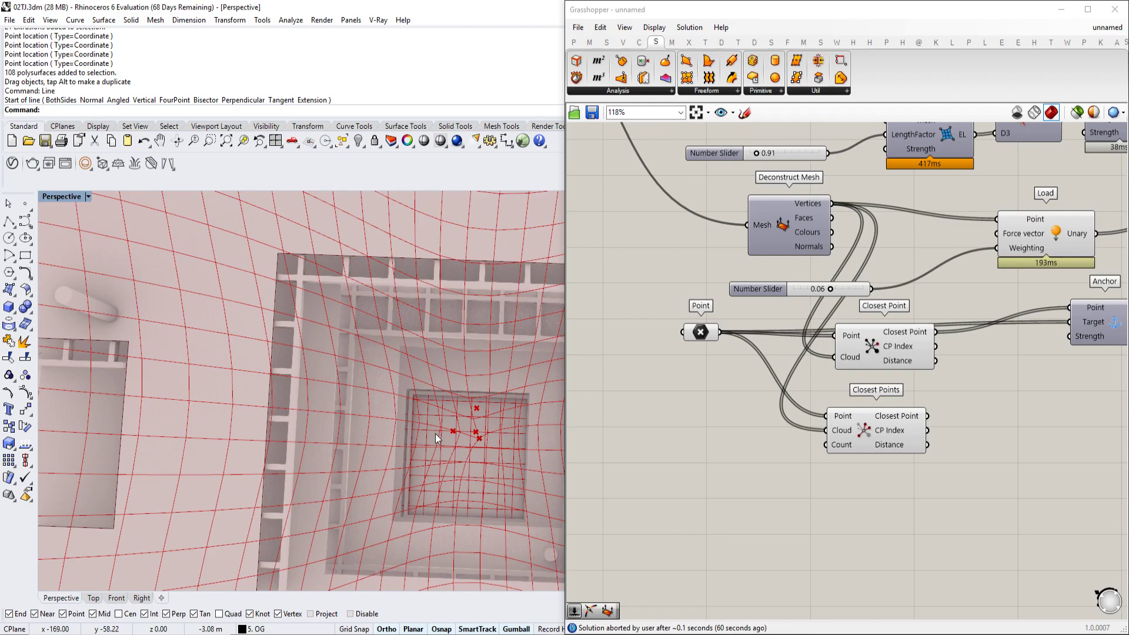
double_click(681, 477)
type("//")
key("Return")
left_click_drag(679, 483, 675, 425)
double_click(674, 424)
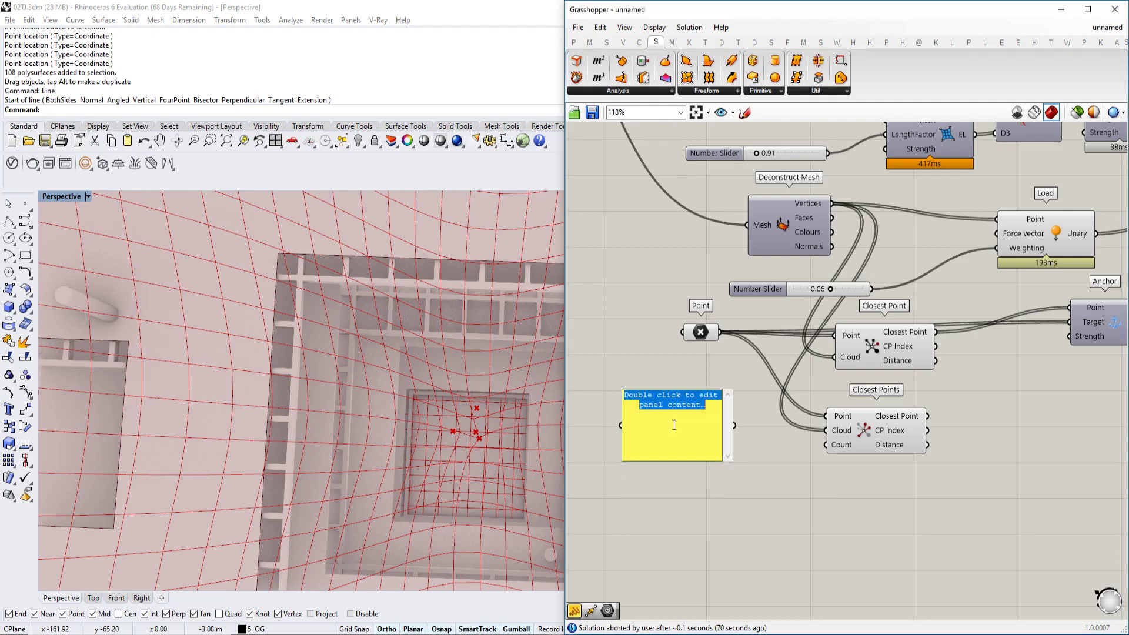
type("1")
key("Return")
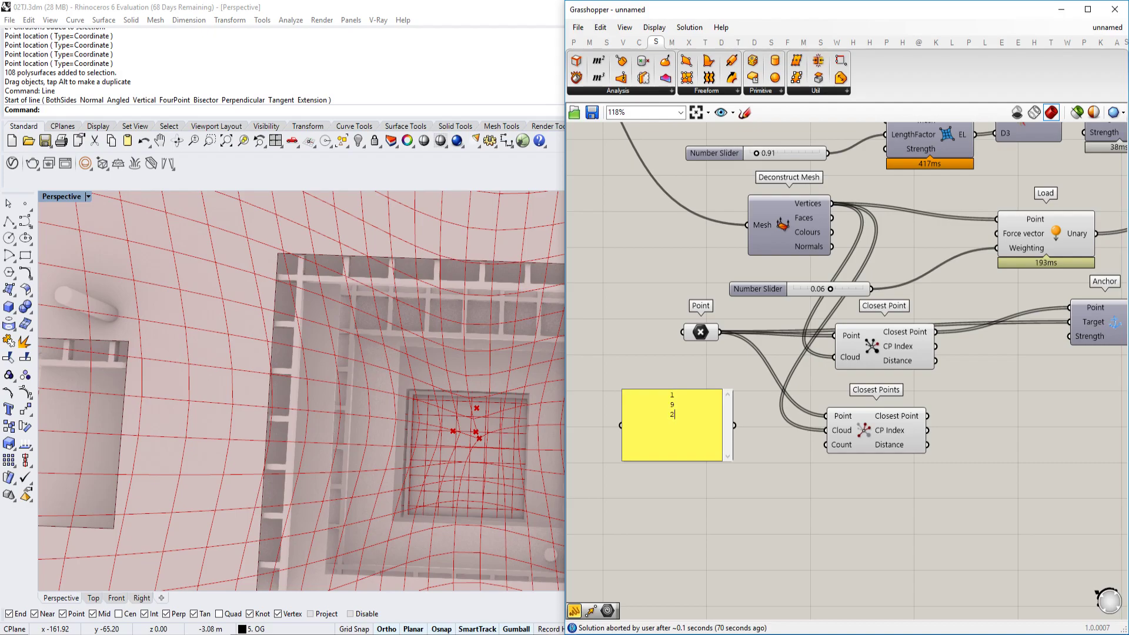
left_click(735, 496)
Step: Add a List Item component below the number panel
scroll(726, 491, "up", 3)
right_click_drag(724, 491, 825, 407)
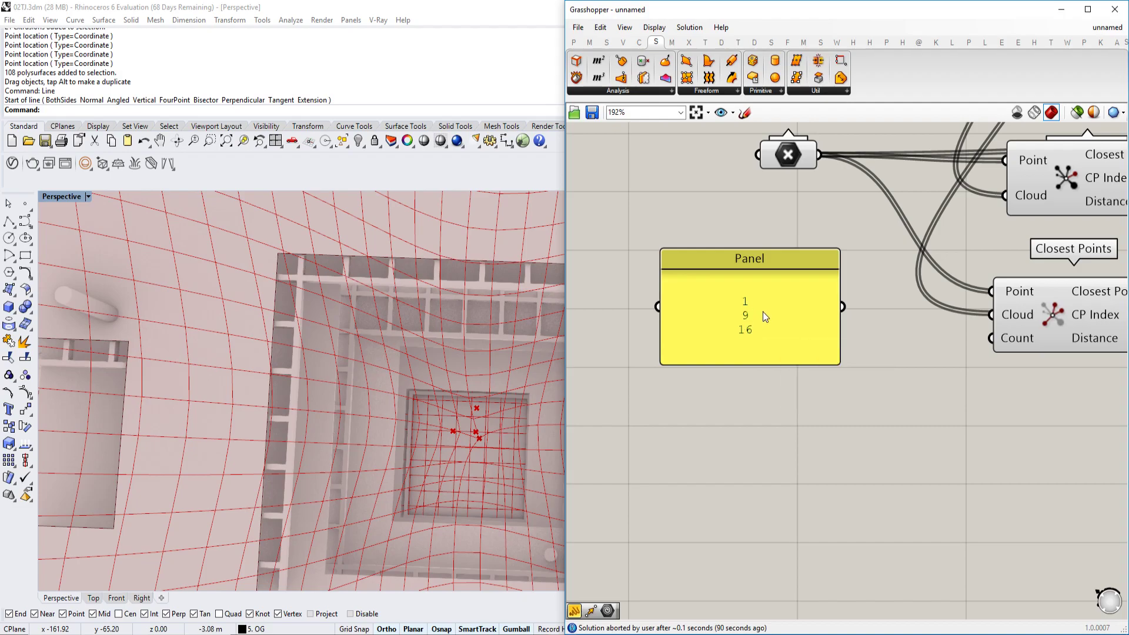
scroll(764, 313, "down", 2)
double_click(780, 386)
type("list item")
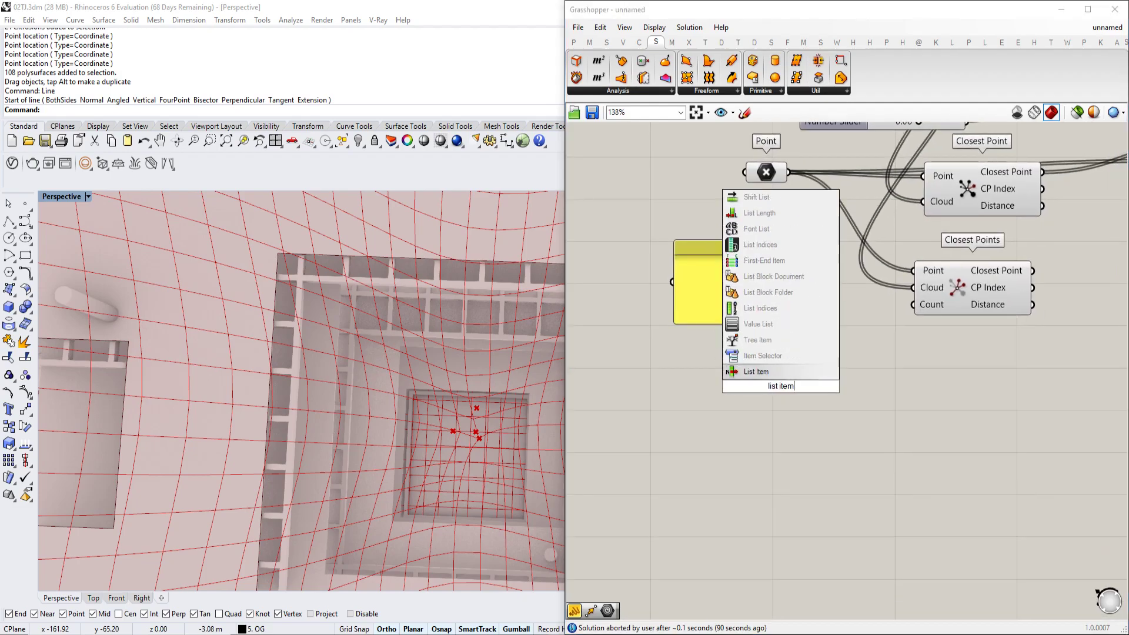
key("Return")
left_click_drag(782, 391, 810, 384)
Step: Add a number slider set to 2 for List Item's Index and wire the panel into its List input
double_click(692, 396)
type("number slider")
key("Return")
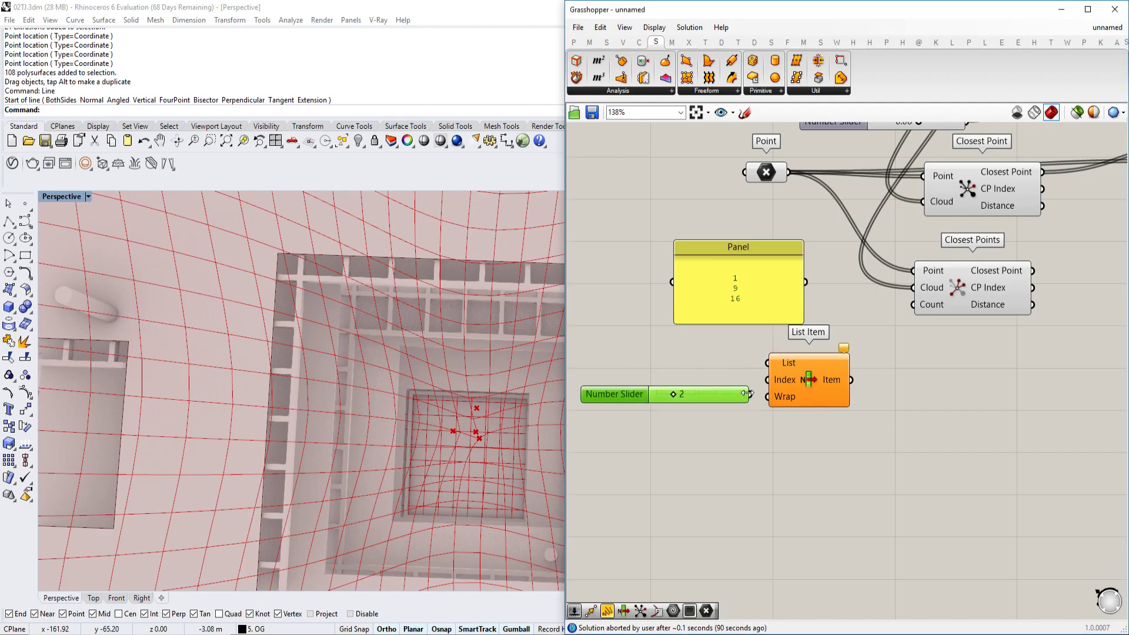
left_click_drag(768, 363, 807, 282)
Step: Wire List Item's Item output into the Count input of Closest Points and space the two components apart
right_click_drag(891, 322, 870, 344)
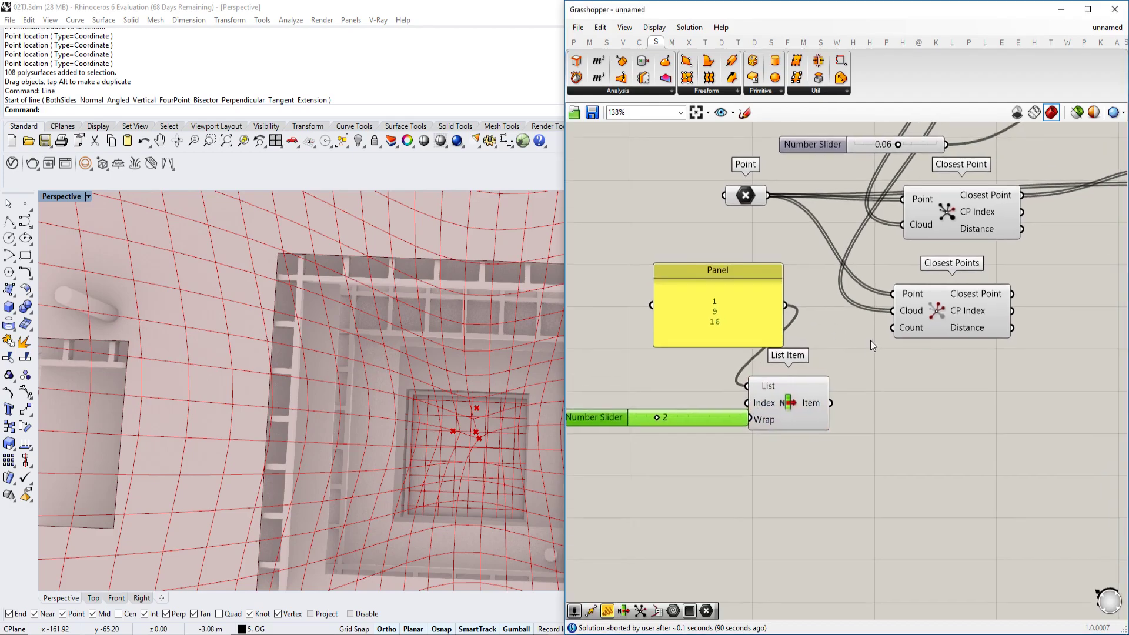
left_click_drag(833, 403, 892, 328)
left_click(932, 321)
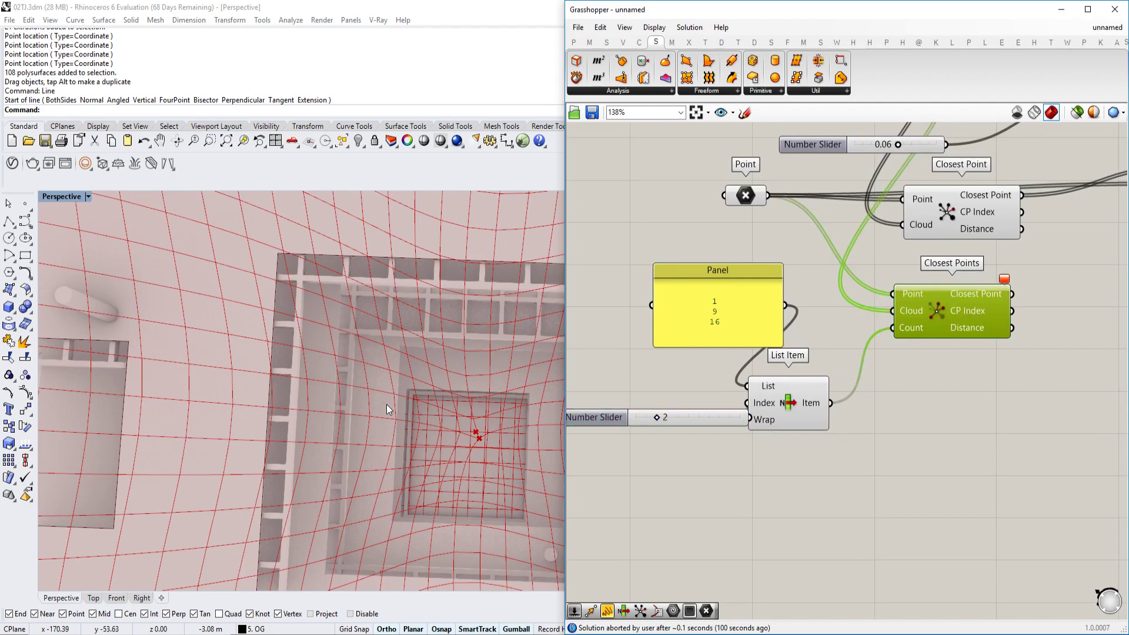
left_click_drag(966, 299, 985, 313)
left_click_drag(779, 392, 815, 386)
Step: Turn off Multiline Data for the panel so its numbers are read as separate list items
right_click(774, 311)
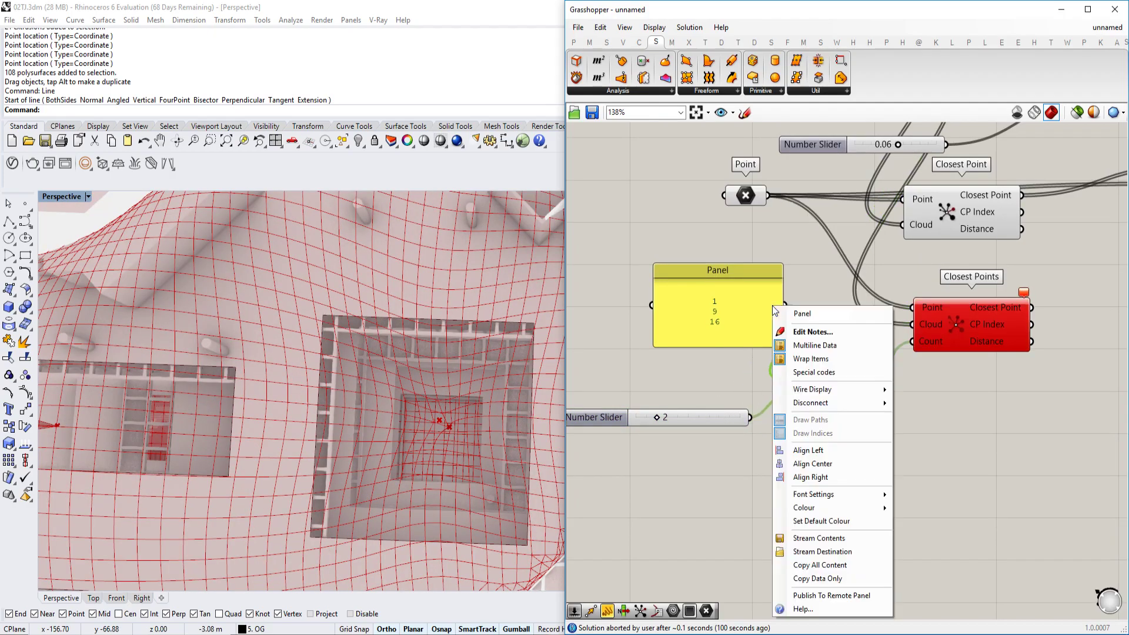
left_click(816, 345)
right_click_drag(906, 334, 899, 329)
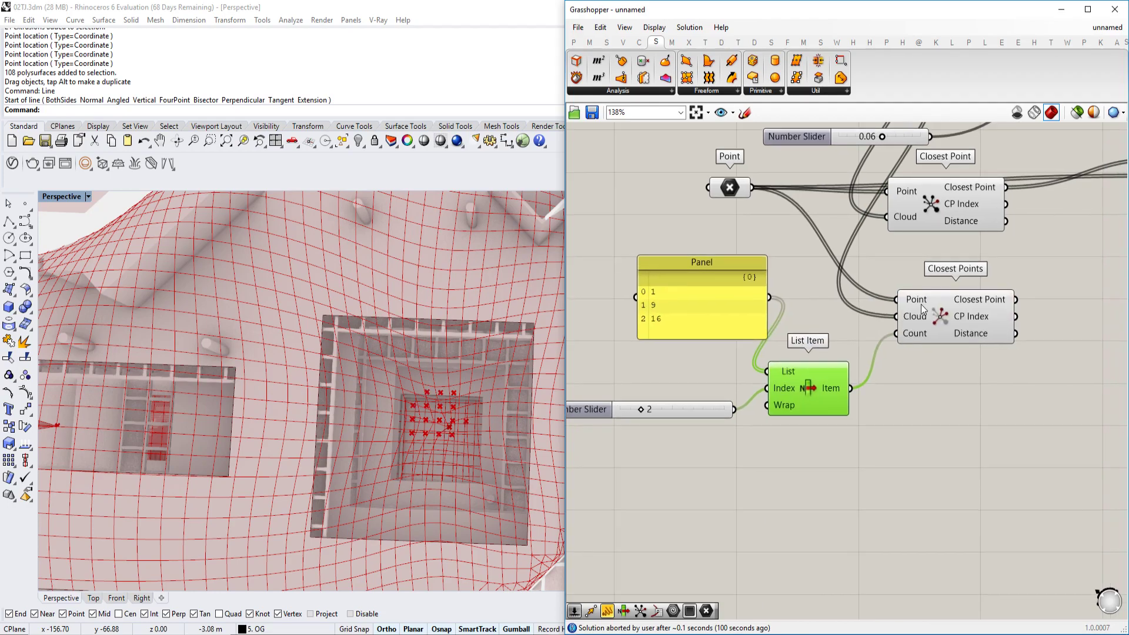
Step: Set the List Item index slider to 1 so that Closest Points uses a count of 9
left_click(922, 306)
right_click_drag(441, 379, 467, 359, "shift")
scroll(640, 404, "up", 2)
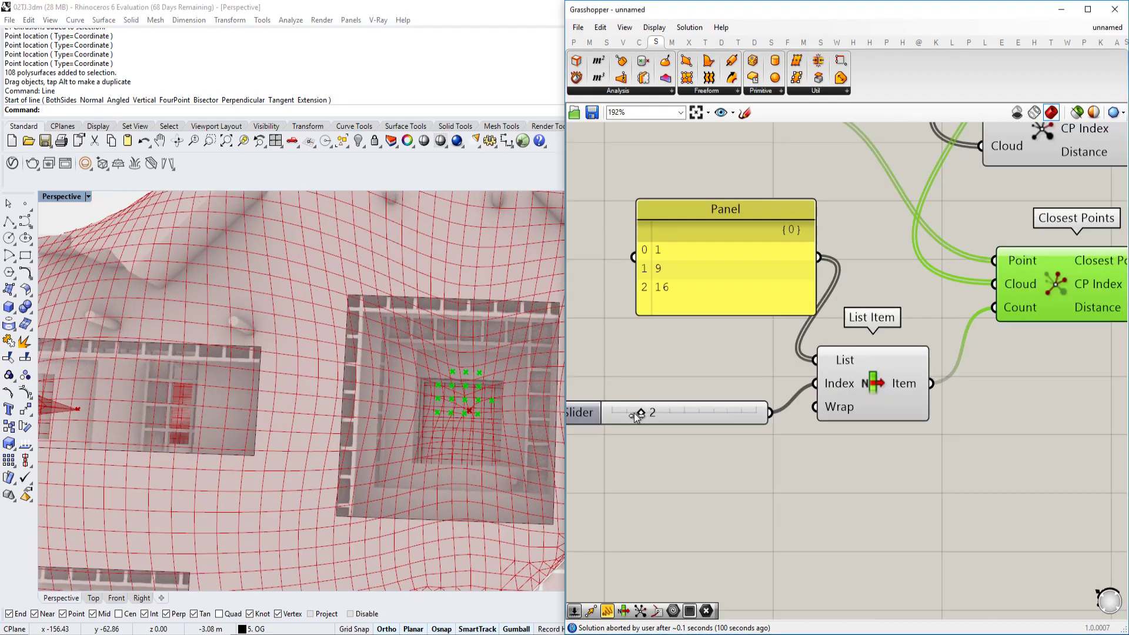
right_click_drag(631, 414, 735, 397)
scroll(735, 397, "down", 2)
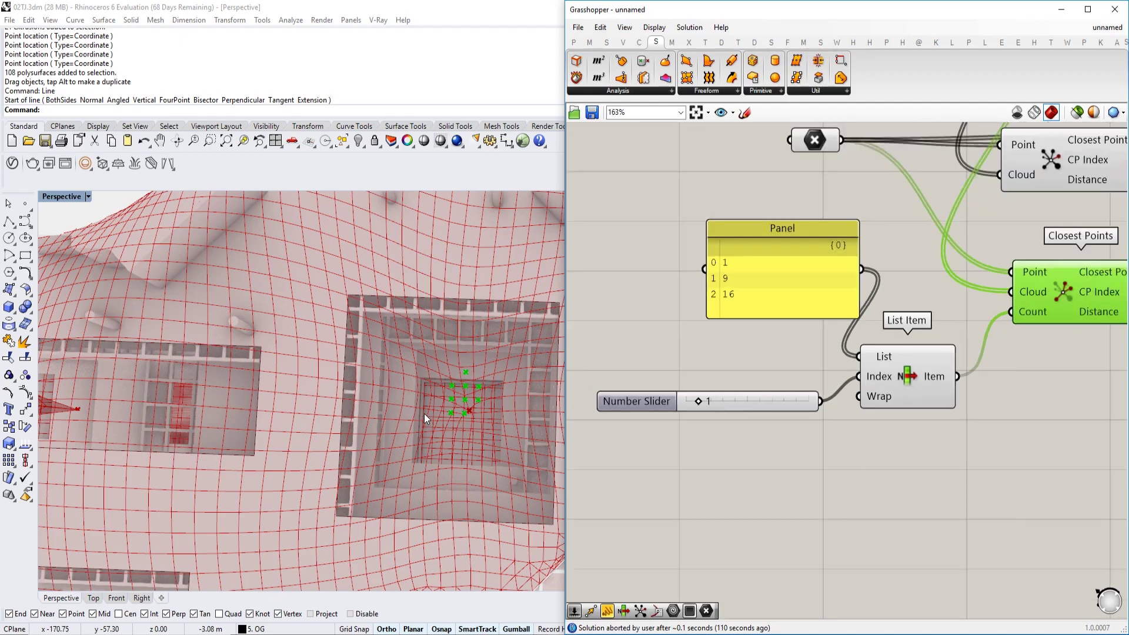
Step: Select the Point parameter and shift the reference point in the square courtyard along its green gumball axis
scroll(468, 422, "up", 5)
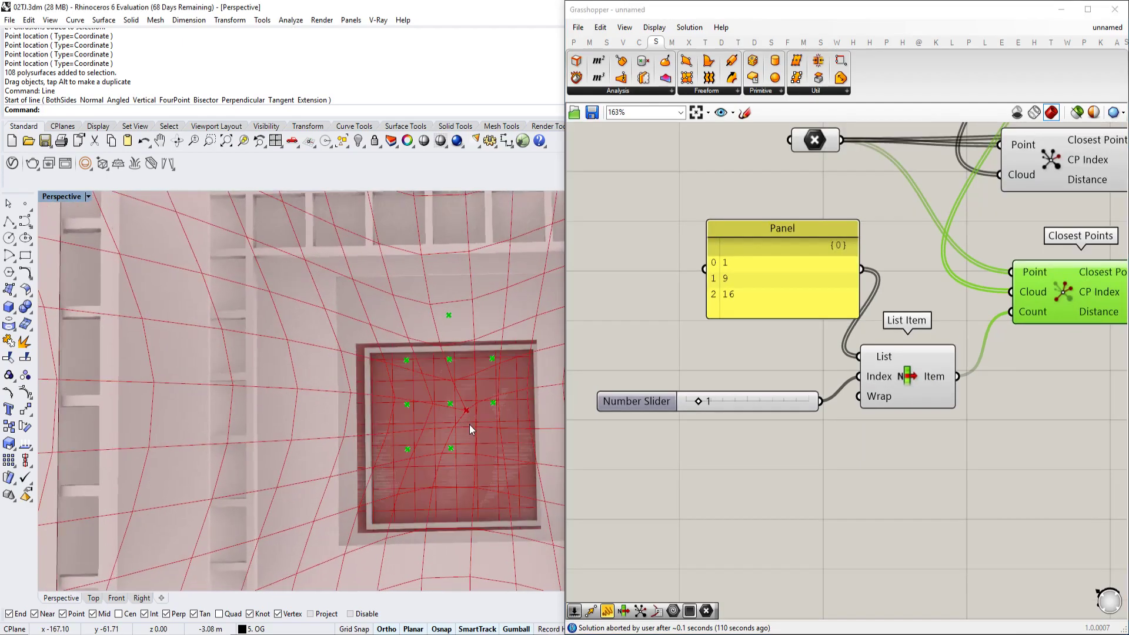
right_click_drag(478, 429, 504, 397, "shift")
scroll(494, 399, "down", 6)
right_click_drag(340, 408, 388, 377, "shift")
right_click_drag(320, 511, 294, 463, "shift")
left_click(707, 355)
scroll(738, 391, "down", 5)
left_click(774, 284)
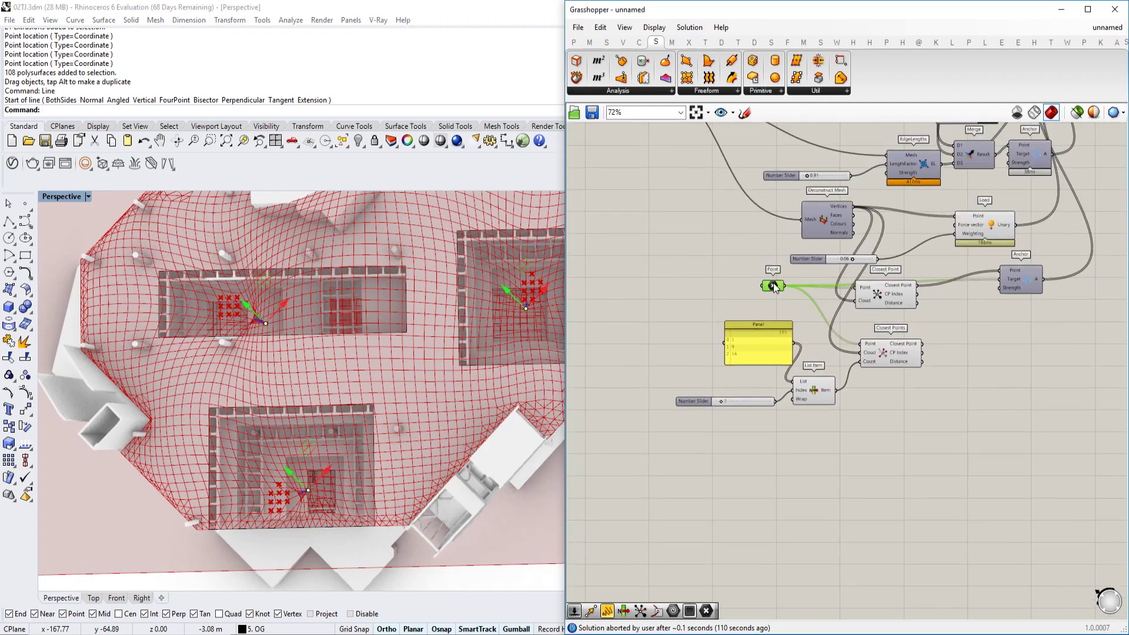
scroll(439, 323, "up", 7)
right_click_drag(532, 313, 355, 366, "shift")
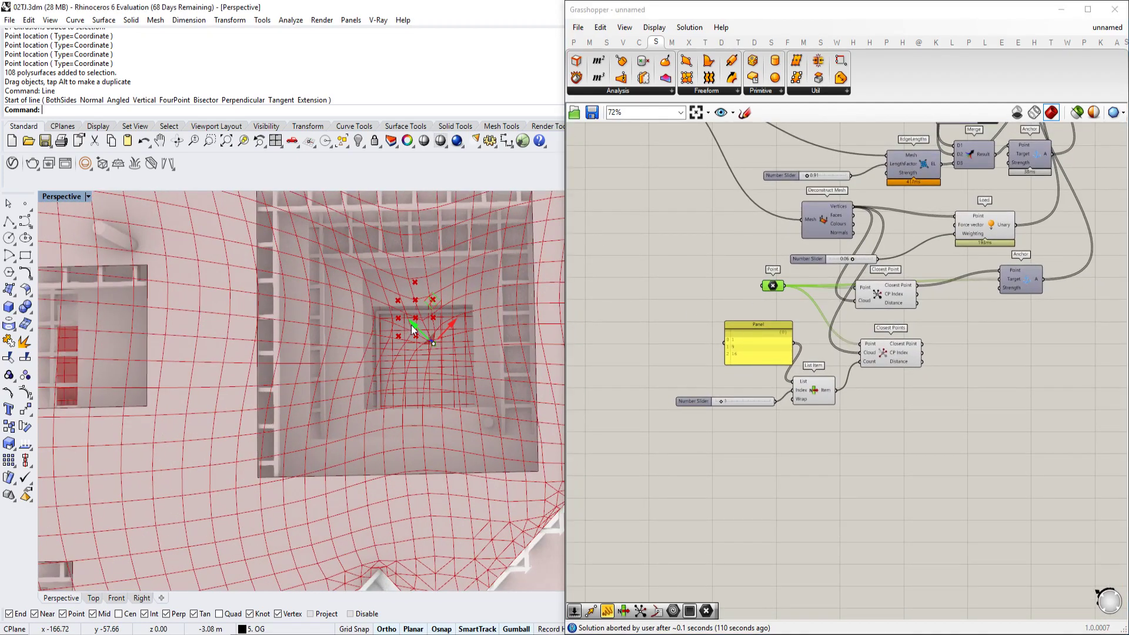
left_click_drag(417, 334, 448, 351)
Step: Shift the reference point in the courtyard at the front edge of the roof slightly along its green gumball axis
scroll(446, 351, "down", 5)
right_click_drag(247, 403, 406, 266, "shift")
scroll(303, 415, "up", 3)
right_click_drag(302, 415, 290, 436)
left_click_drag(288, 442, 288, 454)
scroll(288, 454, "down", 1)
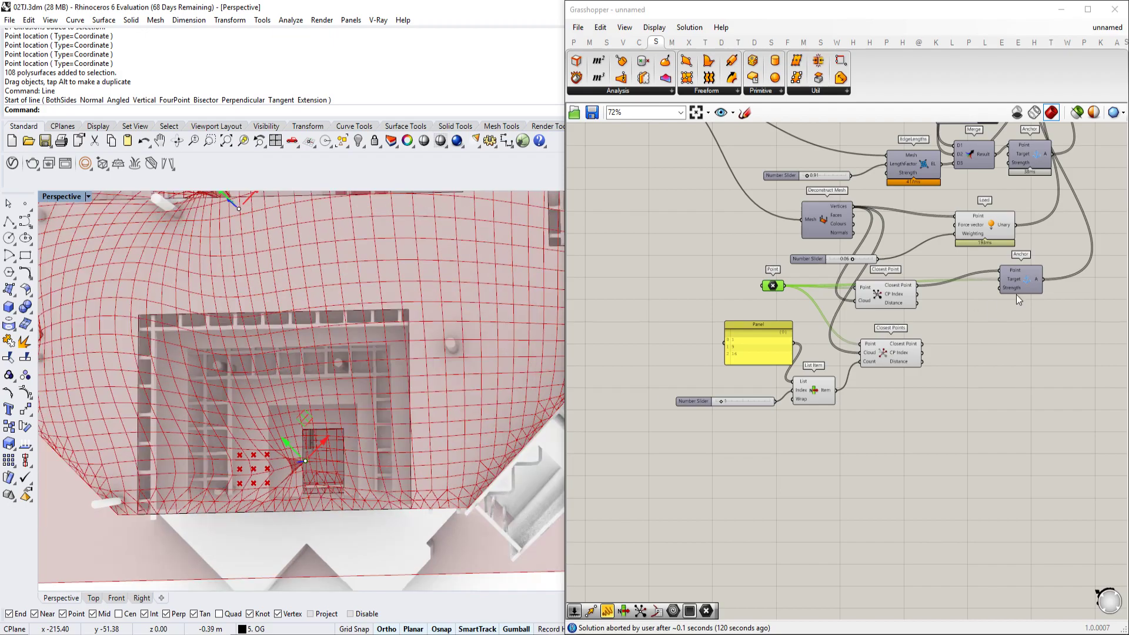
Step: Wire the Closest Point output of Closest Points into the Anchor's Point input, replacing the single closest point
scroll(747, 371, "up", 2)
scroll(706, 412, "up", 2)
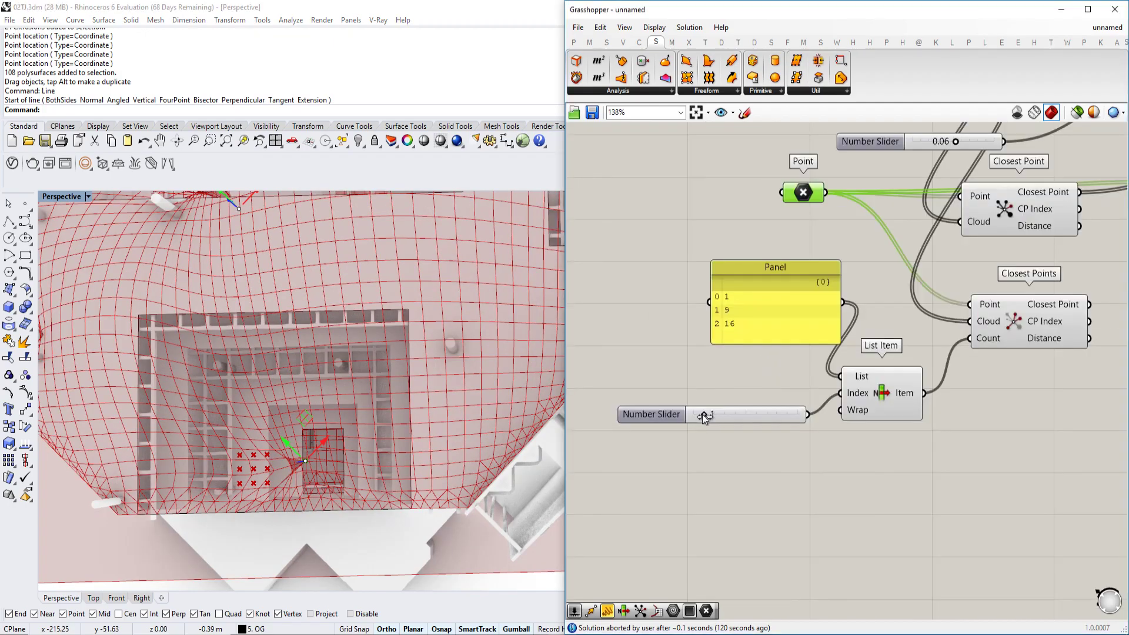
left_click_drag(708, 415, 706, 415)
scroll(718, 404, "down", 3)
right_click_drag(1003, 242, 850, 330)
scroll(899, 352, "up", 1)
right_click_drag(817, 430, 814, 400)
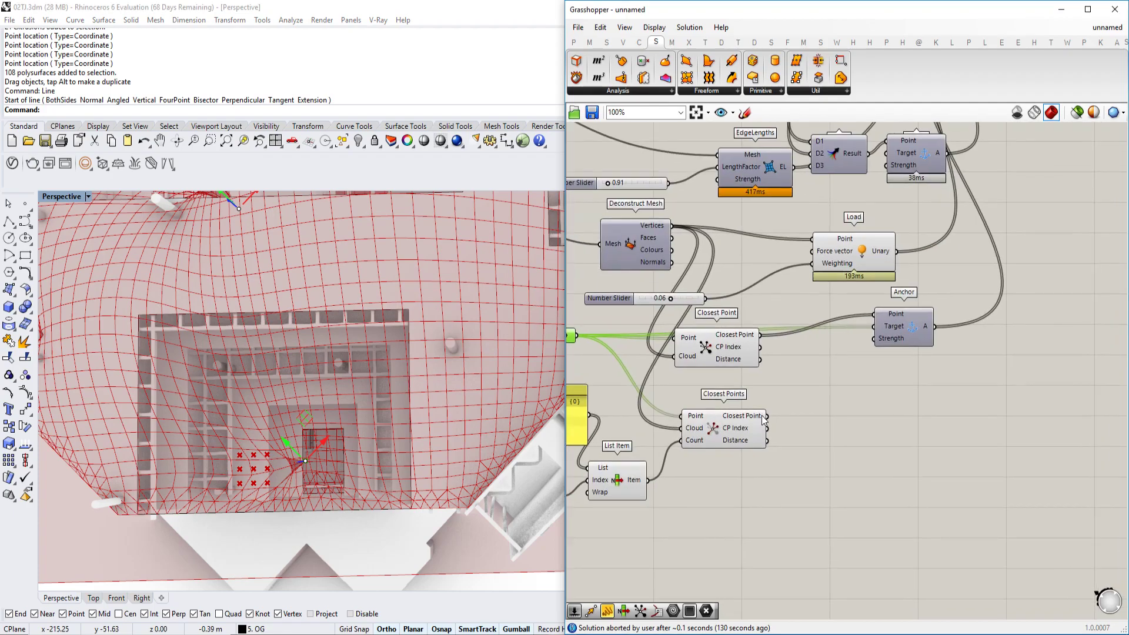
mouse_move(763, 418)
left_click_drag(764, 416, 879, 322)
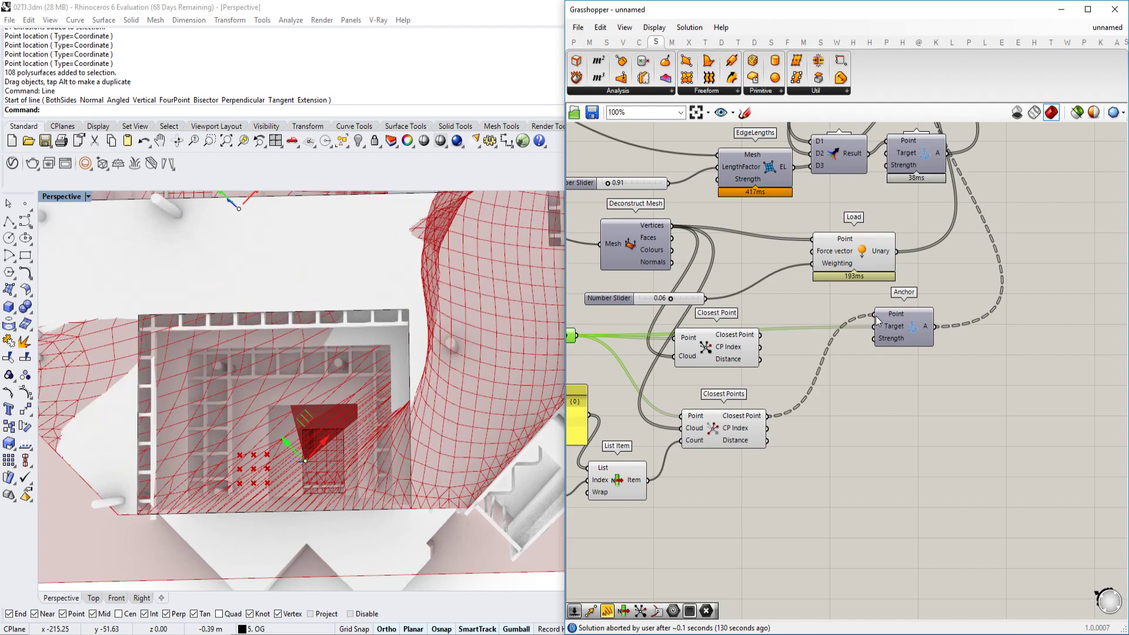
Step: Add a Move component beside Closest Points and wire the Point parameter into its Geometry input
left_click(368, 426)
right_click_drag(368, 426, 377, 382)
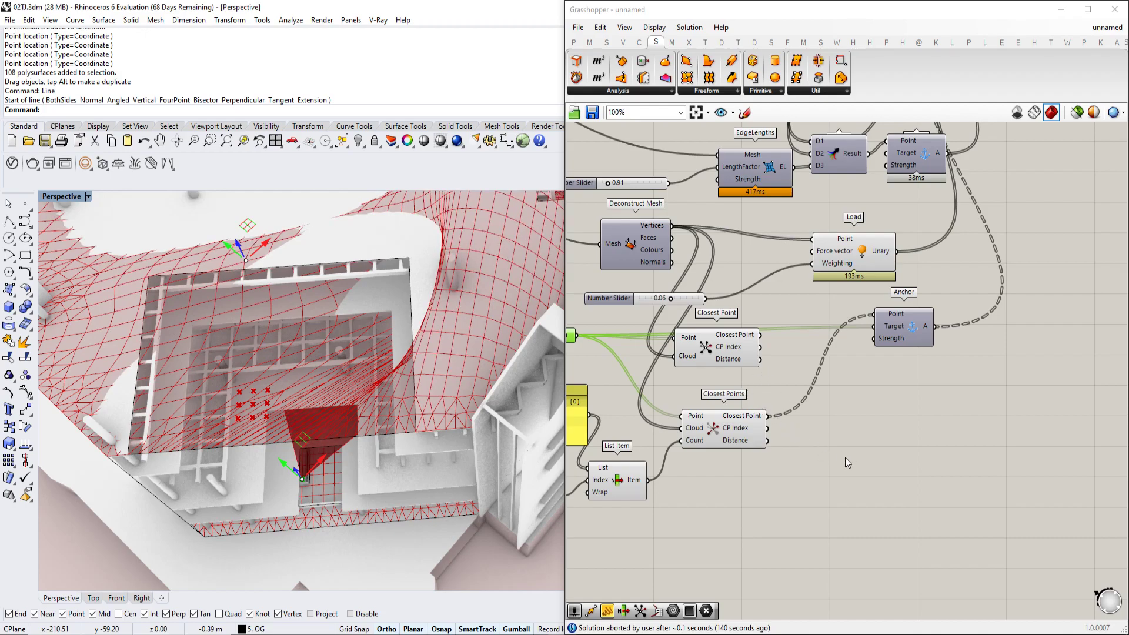
right_click_drag(844, 457, 863, 373)
right_click_drag(452, 393, 450, 374)
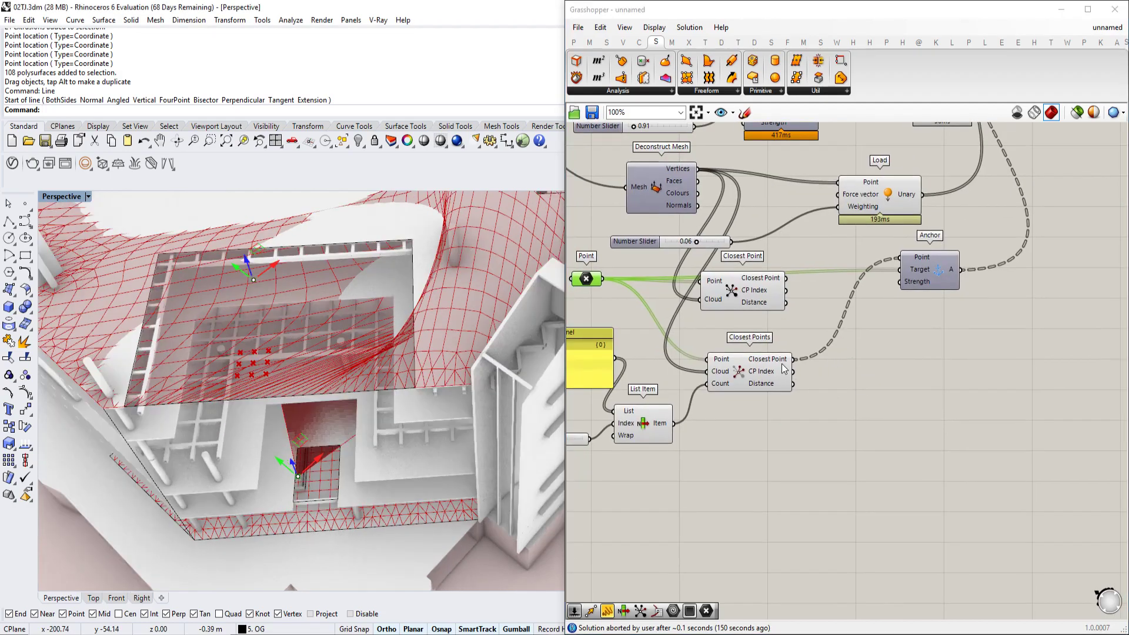
mouse_move(784, 367)
double_click(819, 398)
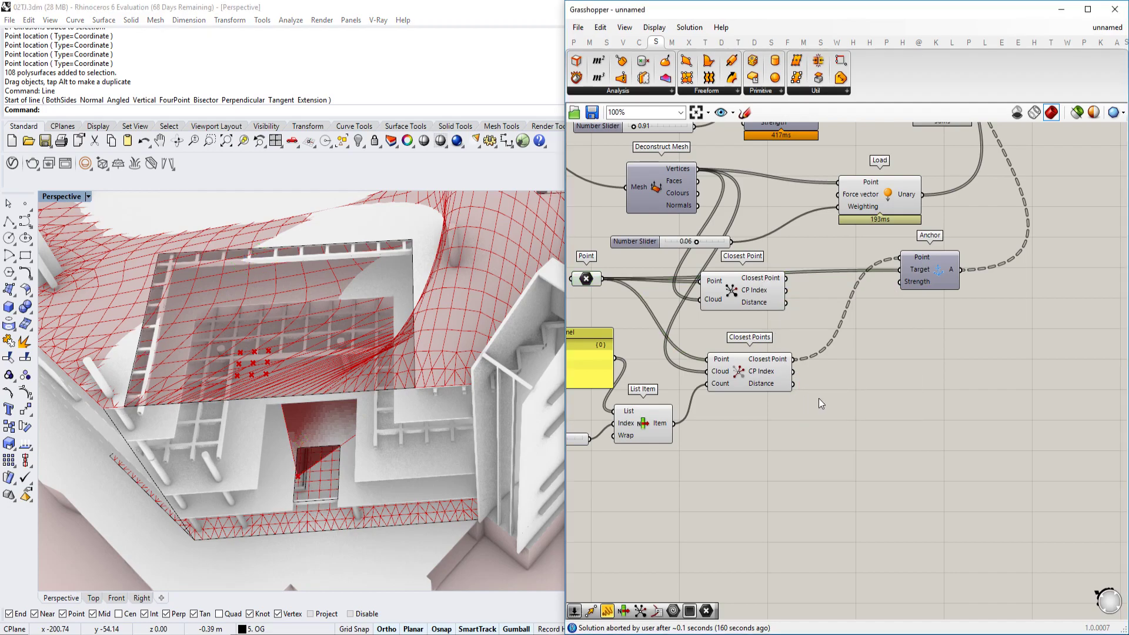
type("move")
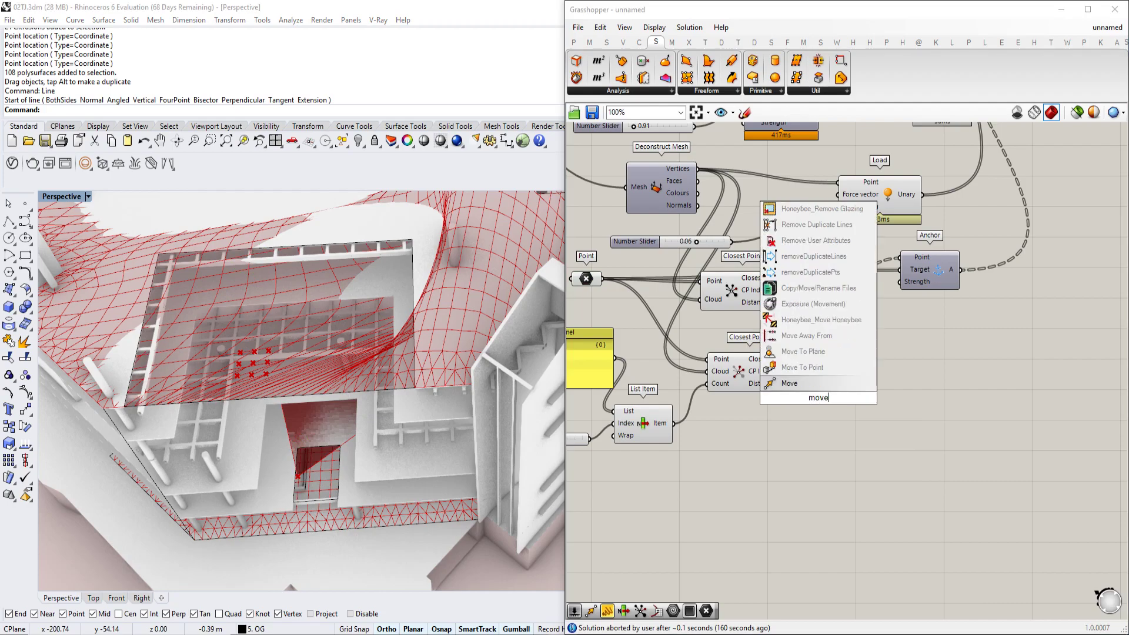
key("Return")
left_click_drag(608, 284, 835, 392)
left_click_drag(863, 409, 904, 402)
Step: Add a Unit Z vector with the Closest Points Distance as its Factor, feeding Move's Motion input
double_click(810, 448)
type("z")
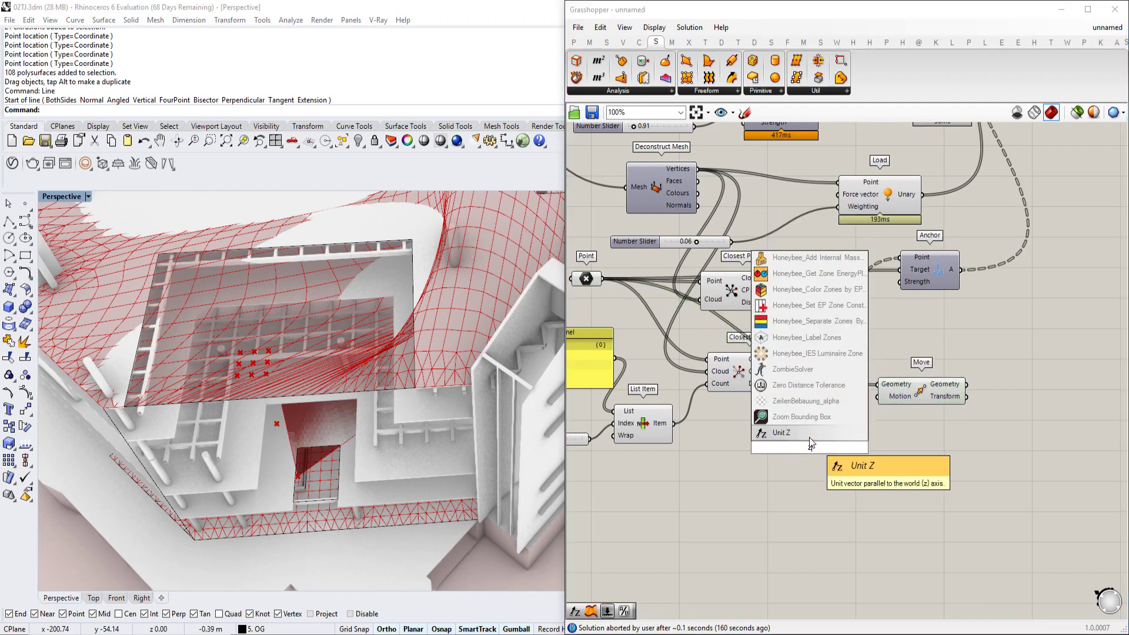
left_click(808, 438)
left_click_drag(786, 429, 772, 447)
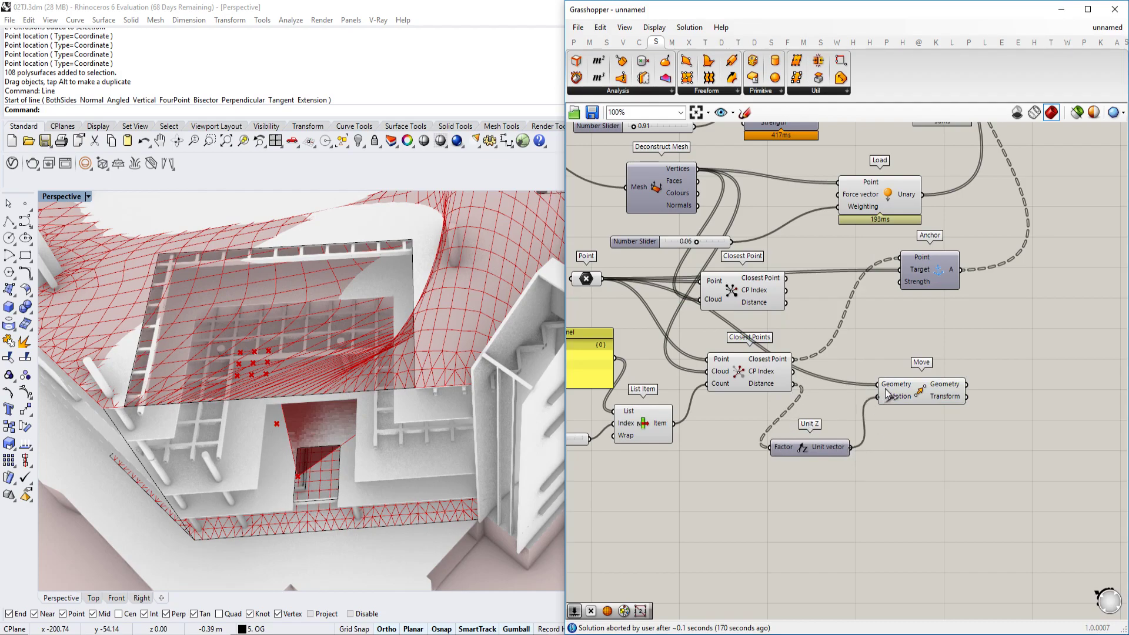
Step: Replace Move's Geometry input with the Closest Point output of Closest Points
left_click(946, 384)
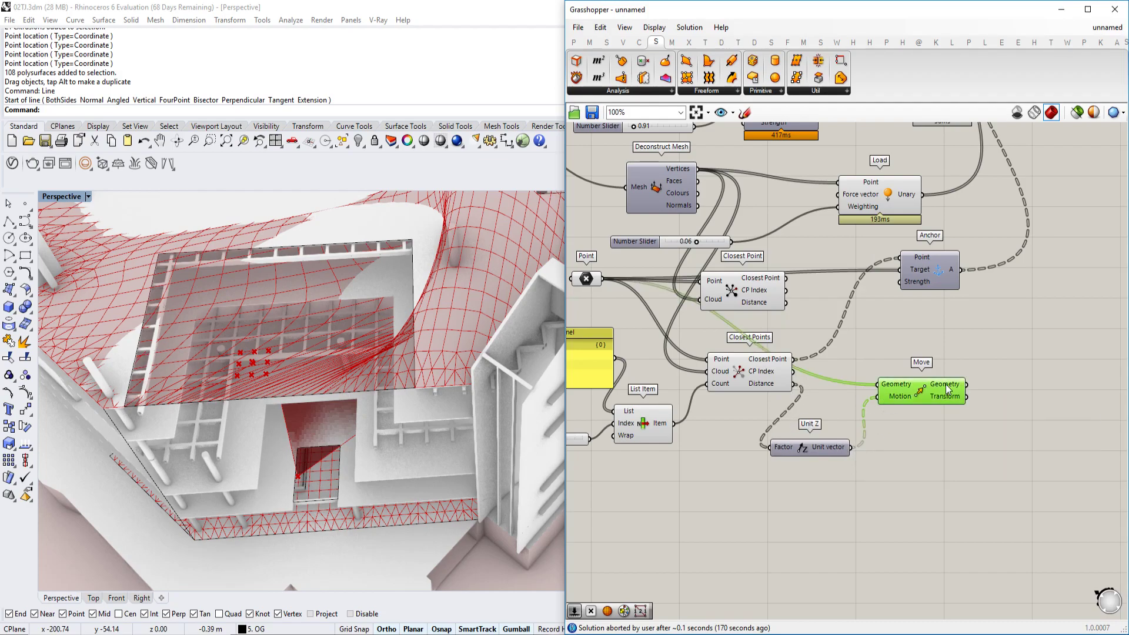
right_click_drag(396, 301, 393, 339)
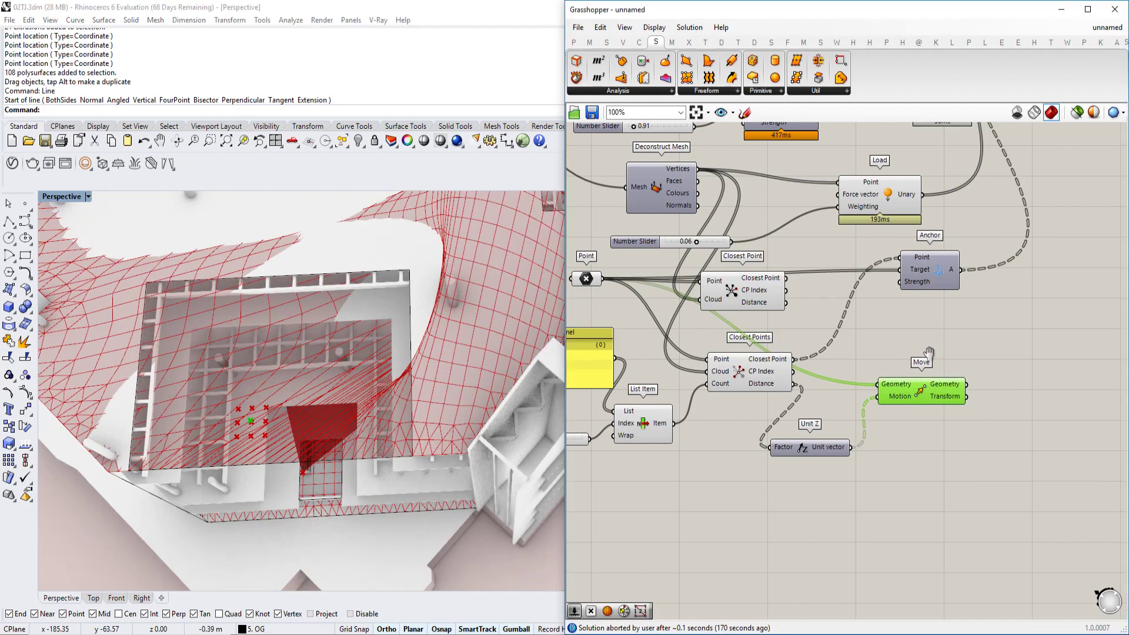
scroll(884, 412, "up", 2)
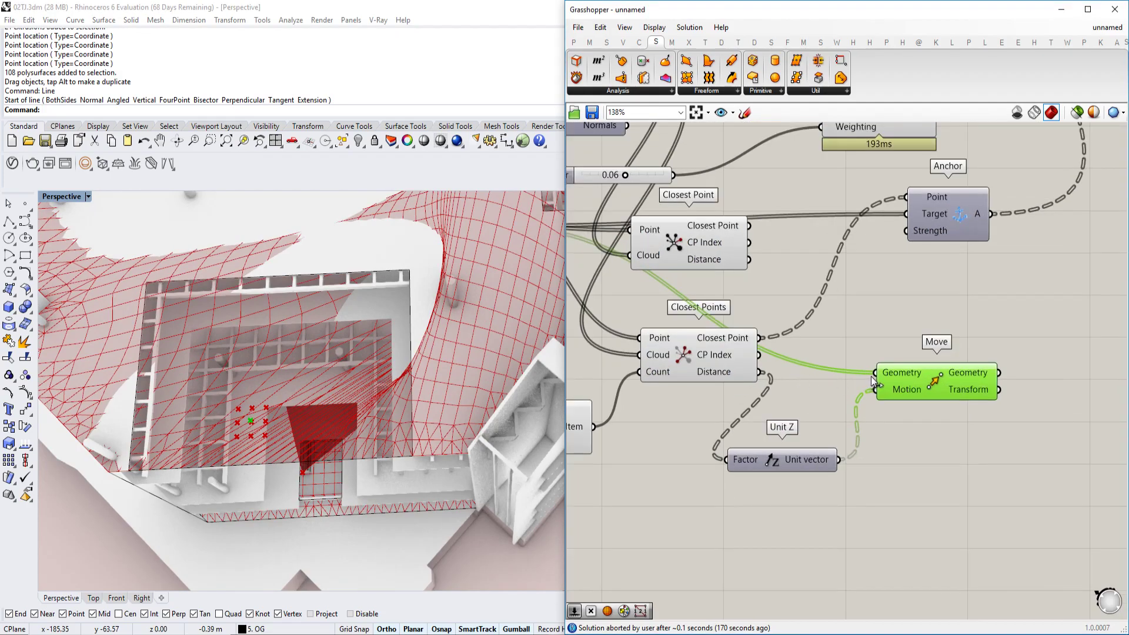
left_click_drag(870, 376, 760, 338)
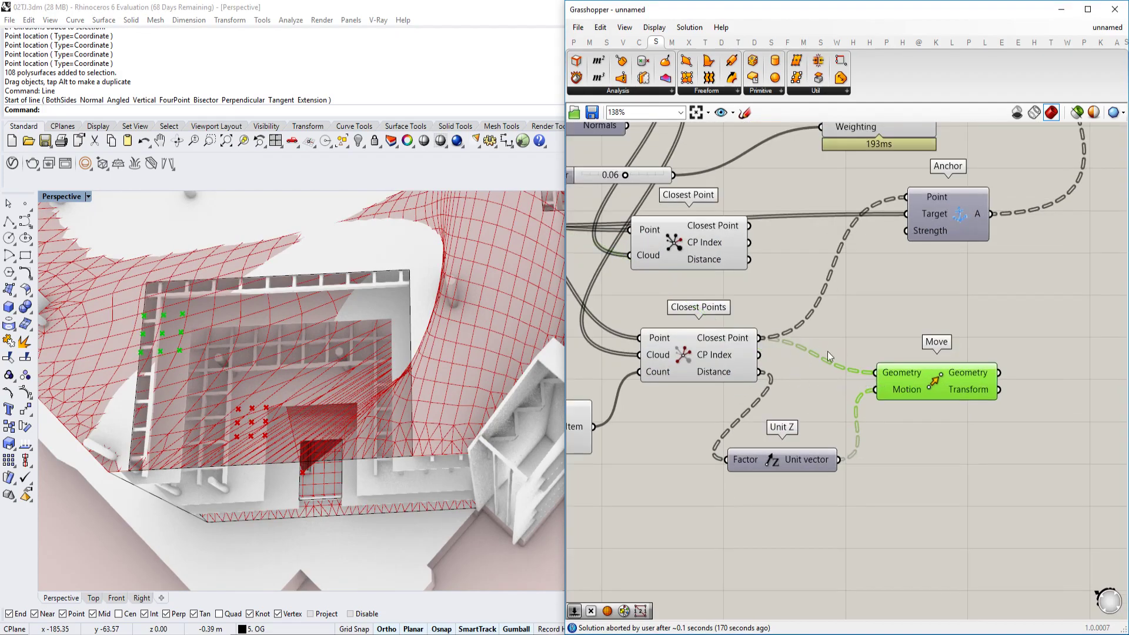
right_click_drag(302, 396, 928, 425)
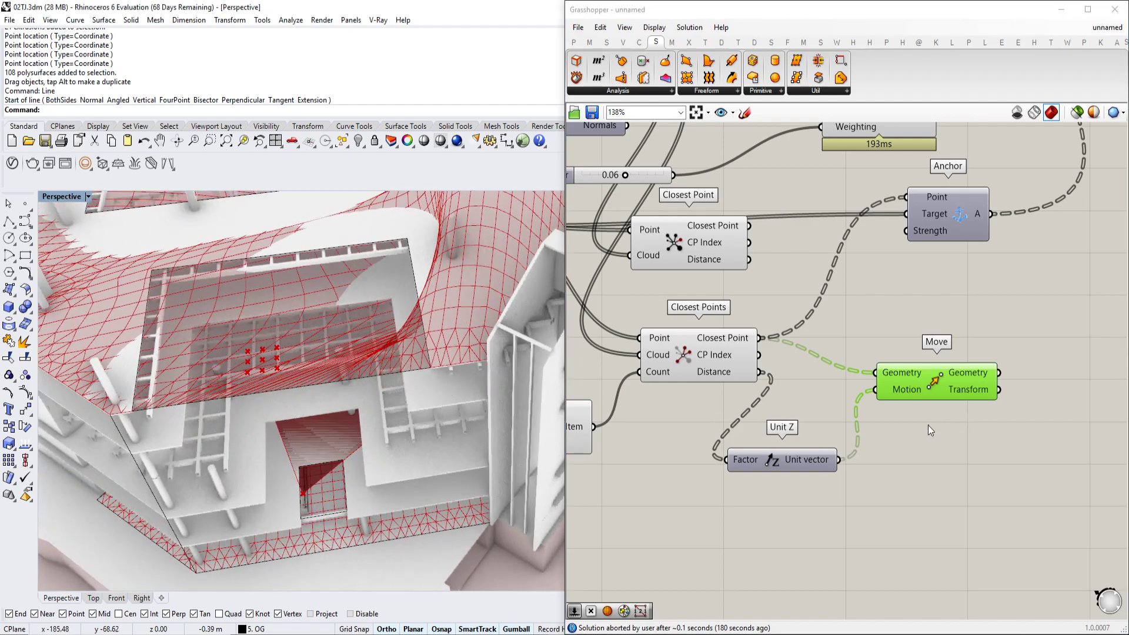
Step: Insert a Negative component between the Closest Points Distance output and the Unit Z Factor input
double_click(796, 419)
type("Negative")
key("Return")
left_click_drag(760, 372, 640, 456)
left_click_drag(729, 462, 729, 462)
left_click_drag(667, 460, 679, 461)
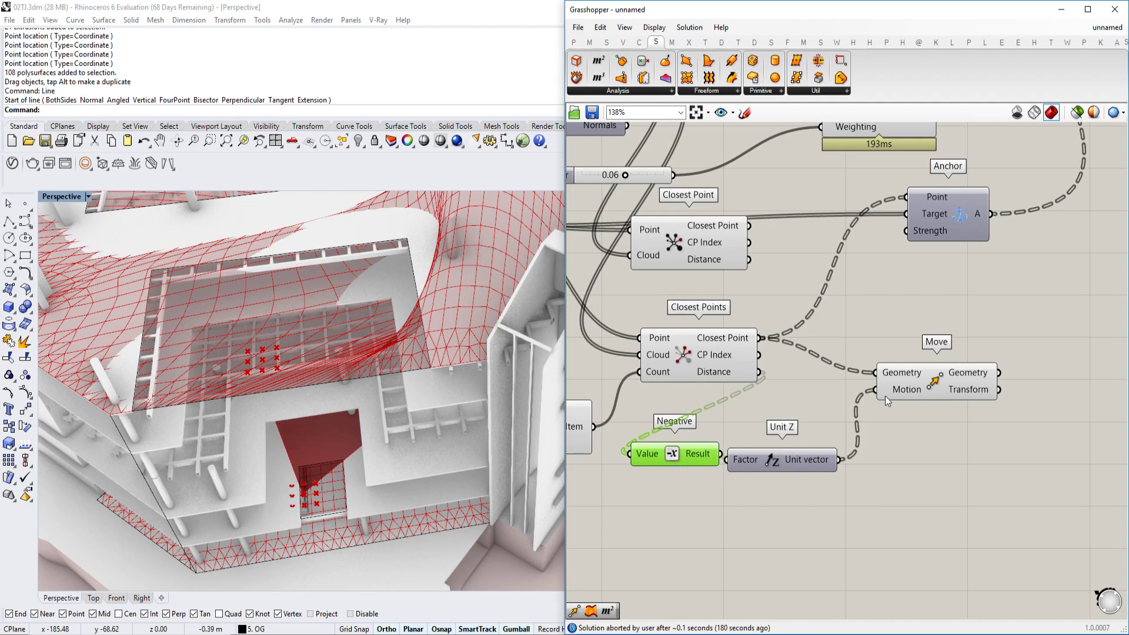
Step: Wire Move's Geometry output into the Anchor's Point input in place of the Closest Points connection
left_click(934, 384)
right_click_drag(483, 425, 558, 398)
left_click_drag(1000, 373, 907, 197)
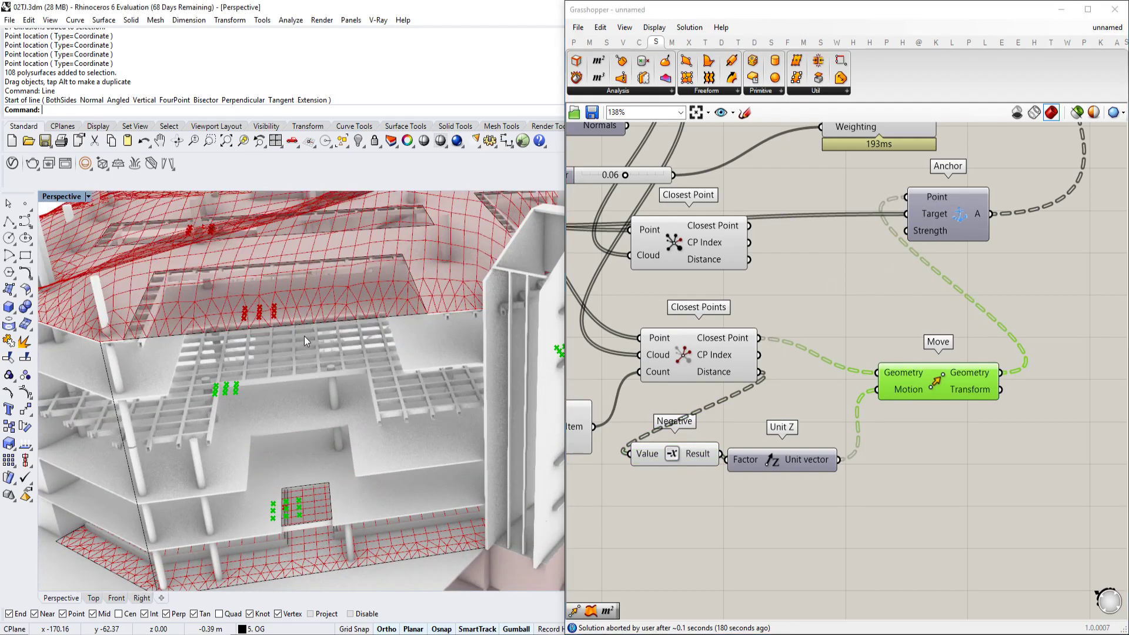
Step: Wire Move's Geometry output into the Anchor's Target input and the Closest Points' Closest Point output into its Point input
right_click_drag(305, 341, 308, 377)
right_click_drag(860, 368, 885, 306)
scroll(861, 376, "down", 6)
scroll(905, 206, "up", 3)
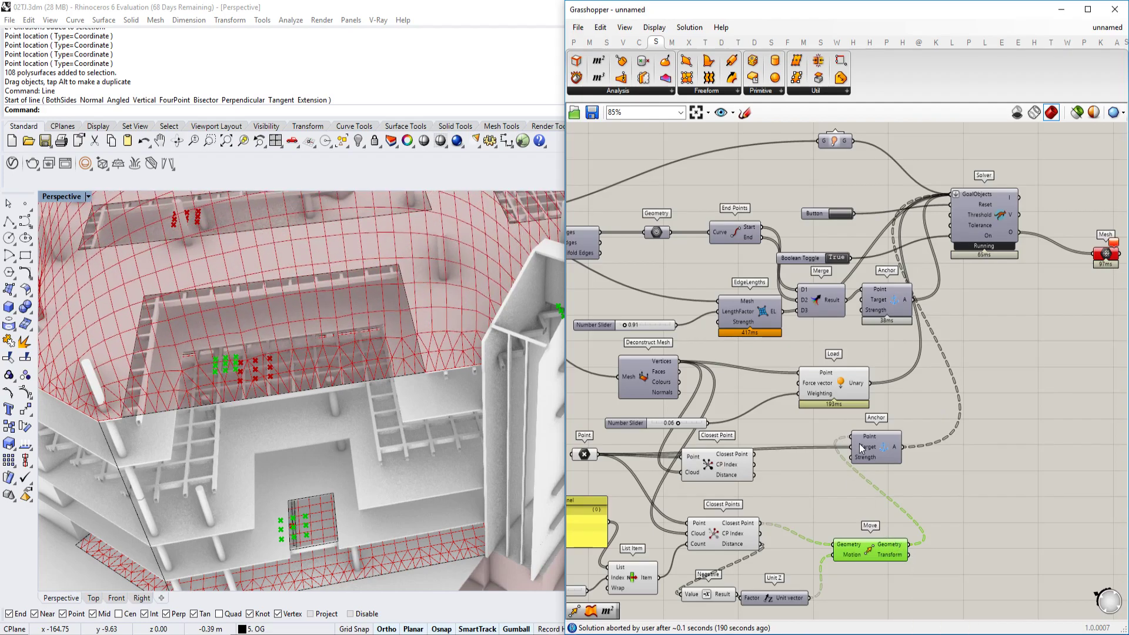
right_click_drag(863, 463, 886, 432)
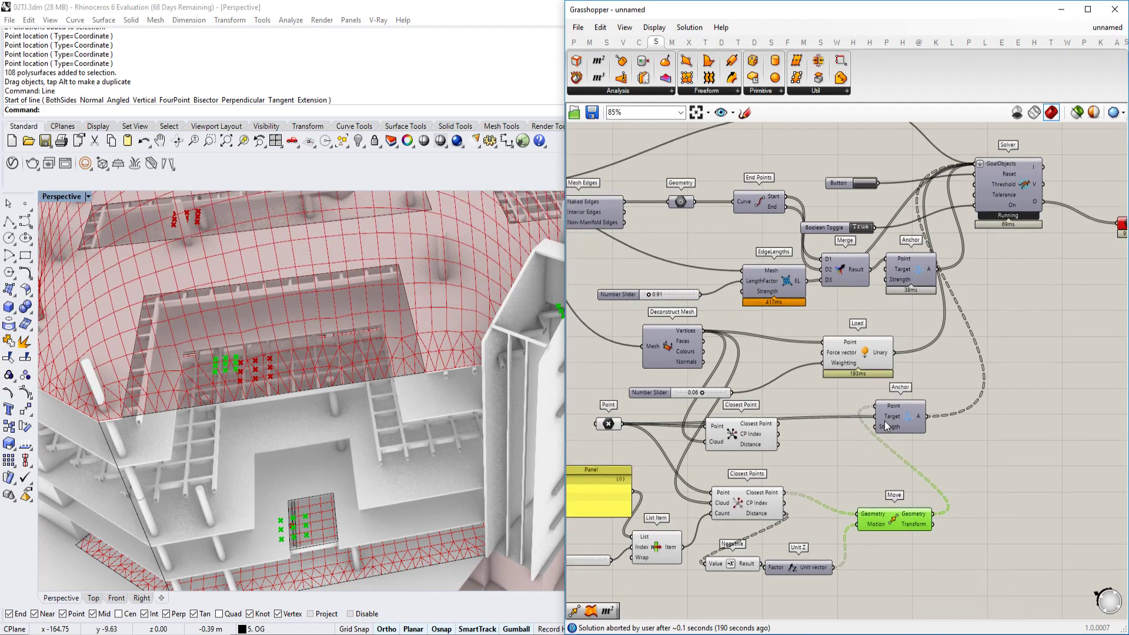
left_click_drag(875, 416, 930, 513)
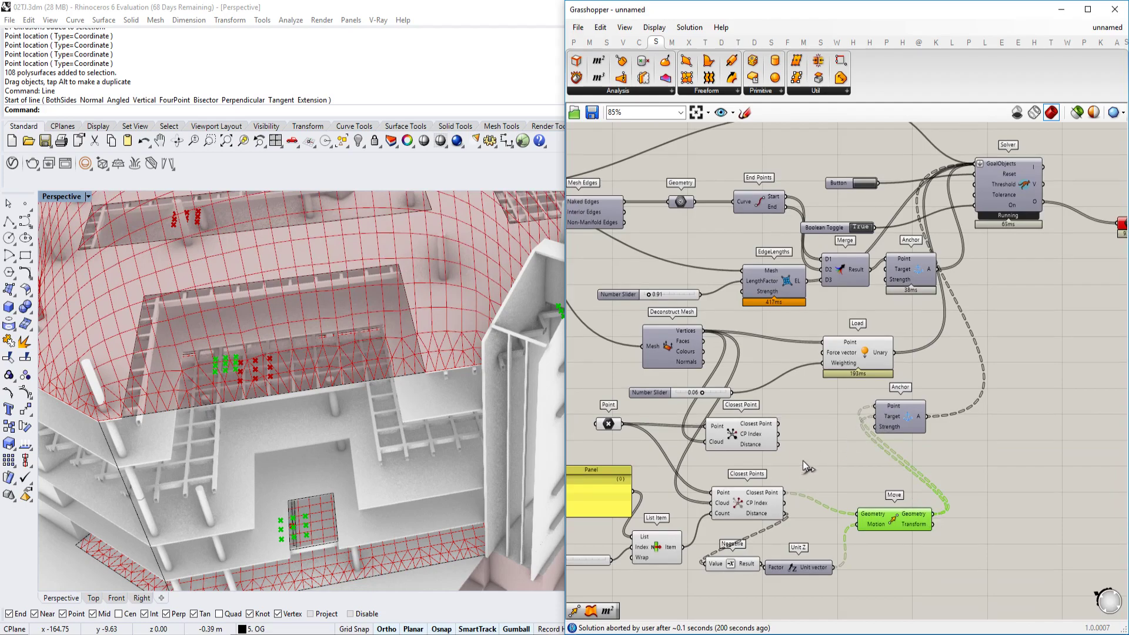
left_click_drag(781, 498, 784, 493)
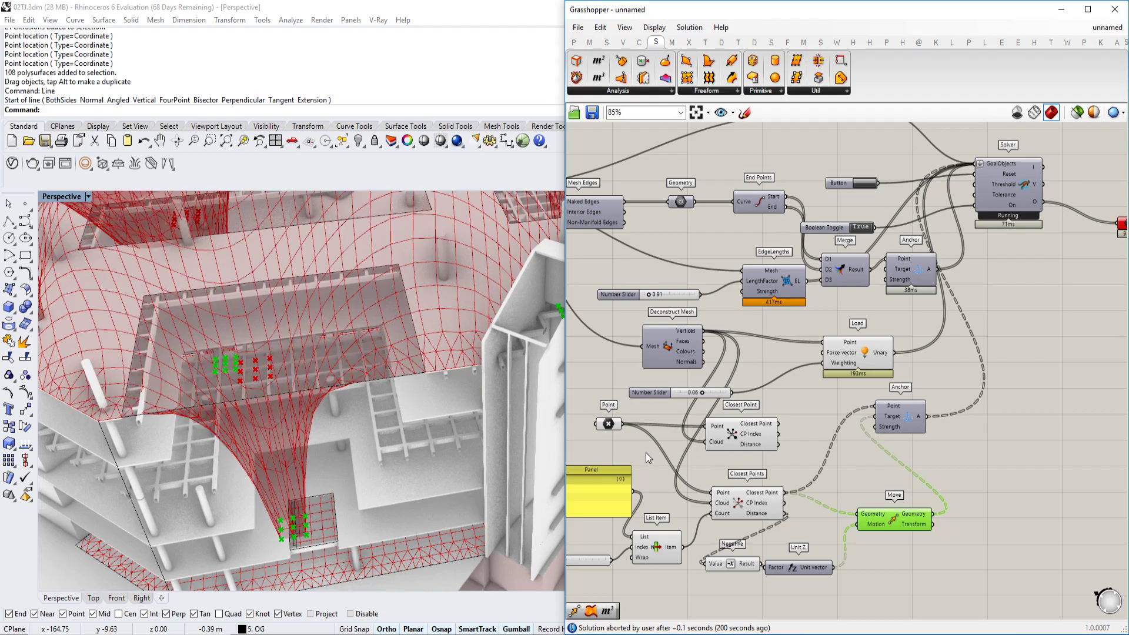
Step: Turn off the preview of the selected Closest Points, List Item, Negative, Unit Z and Move components
right_click_drag(217, 400, 221, 491)
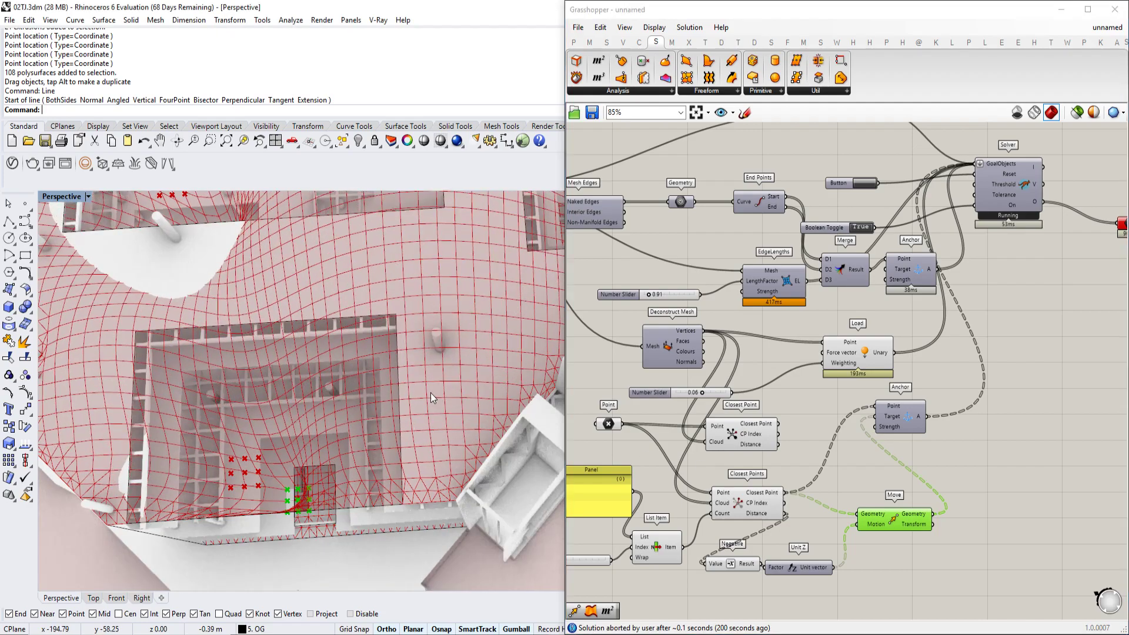
scroll(396, 379, "down", 2)
right_click_drag(305, 263, 265, 382)
left_click_drag(923, 484, 623, 570)
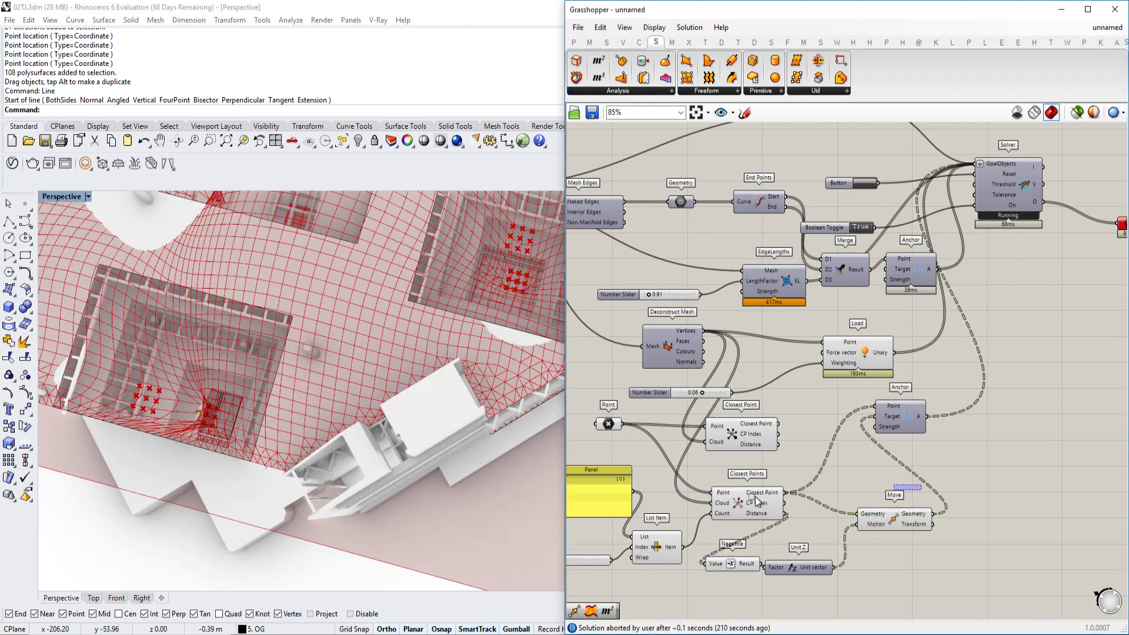
middle_click(755, 497)
left_click(792, 457)
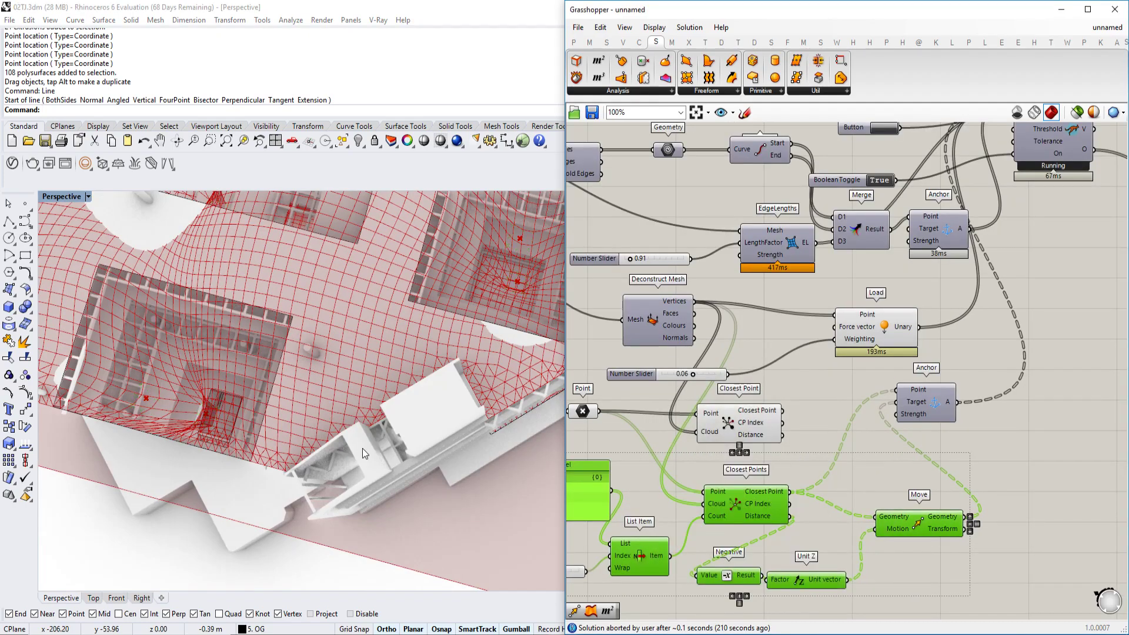
Step: Select the Point parameter to expose its reference points, and move the one beside the narrow courtyard to that courtyard's end
right_click_drag(363, 448, 415, 390)
right_click_drag(351, 442, 288, 450)
scroll(318, 463, "down", 6)
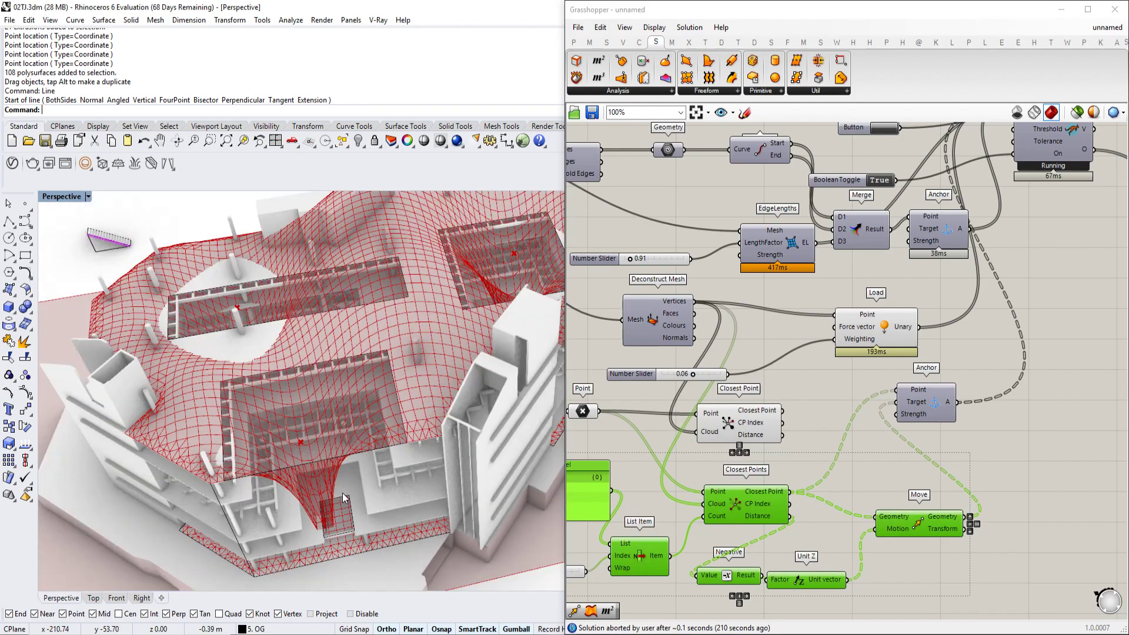
right_click_drag(355, 465, 367, 431)
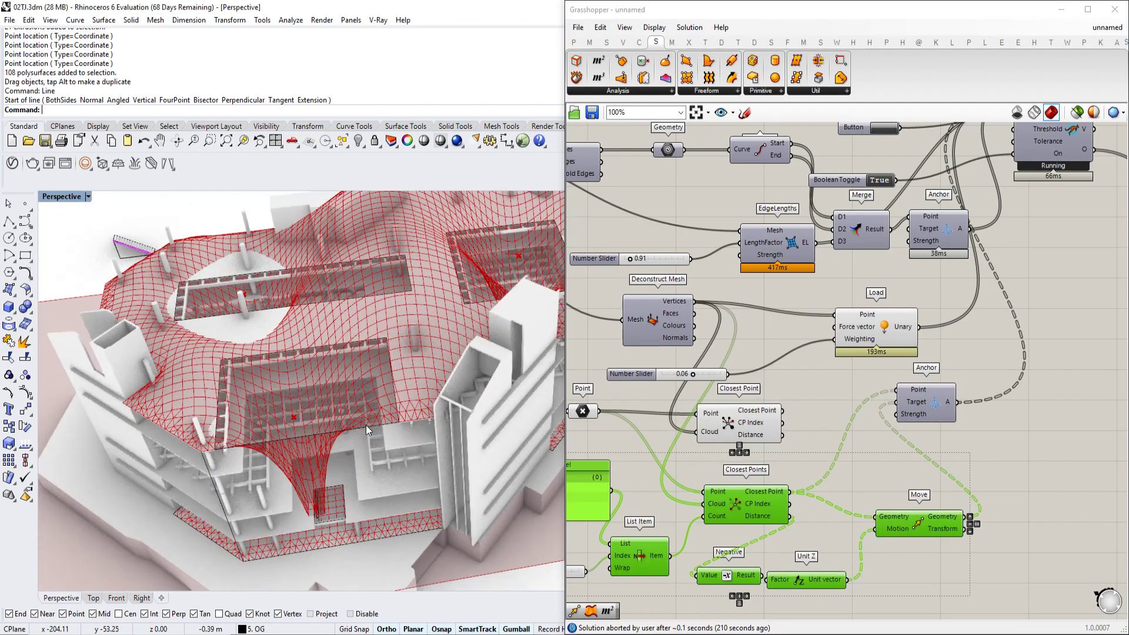
right_click_drag(368, 358, 358, 364)
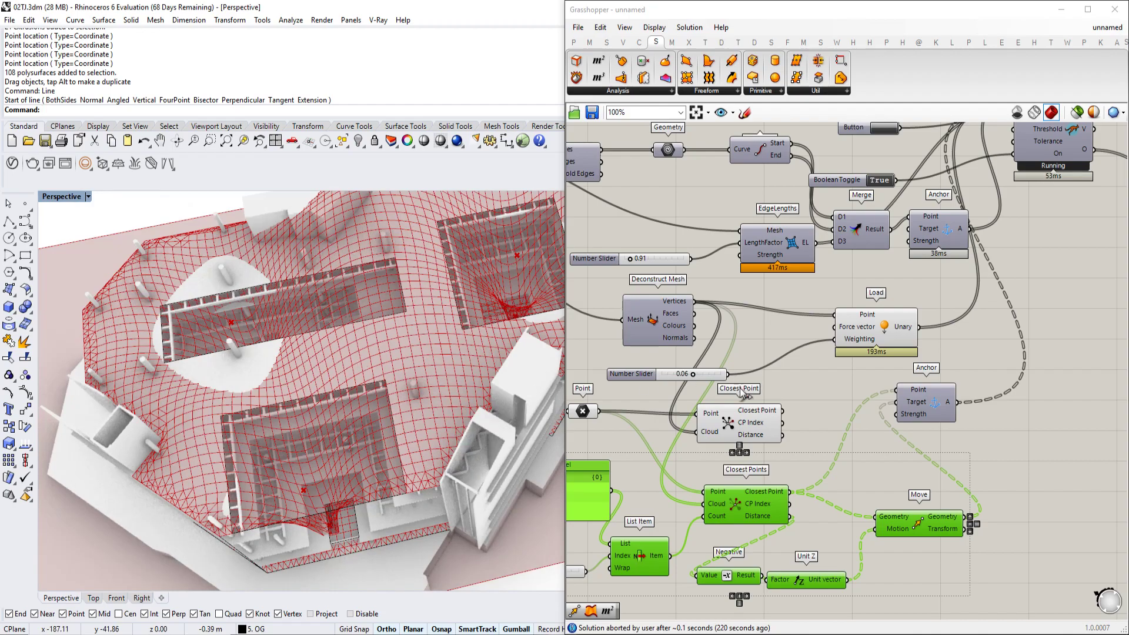
scroll(737, 405, "down", 2)
scroll(750, 403, "down", 1)
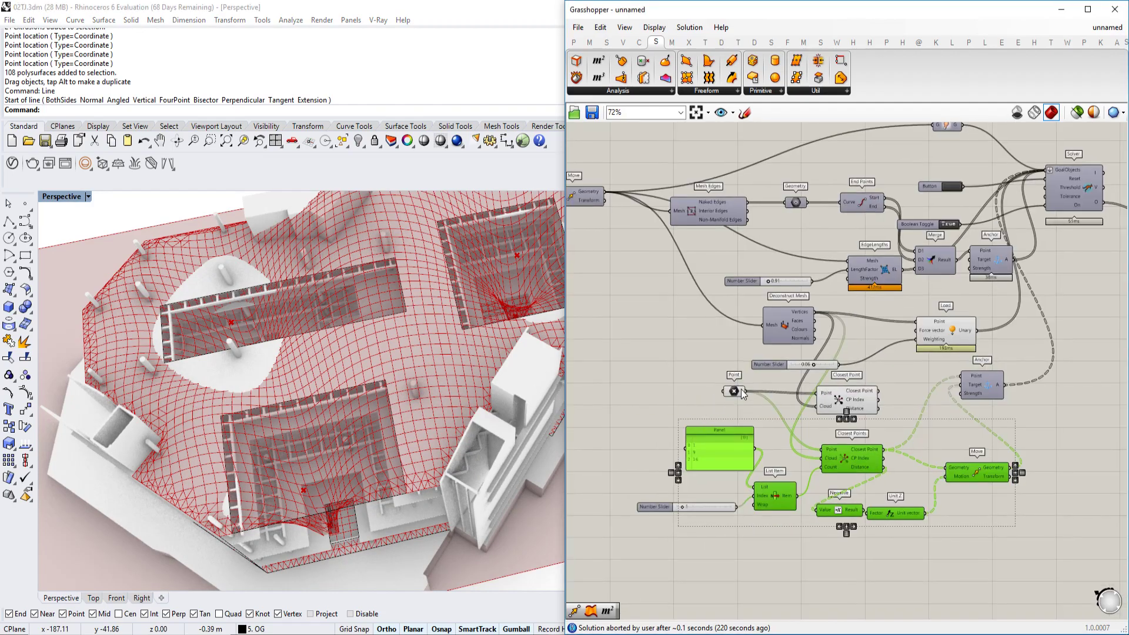
left_click(739, 392)
left_click(259, 370)
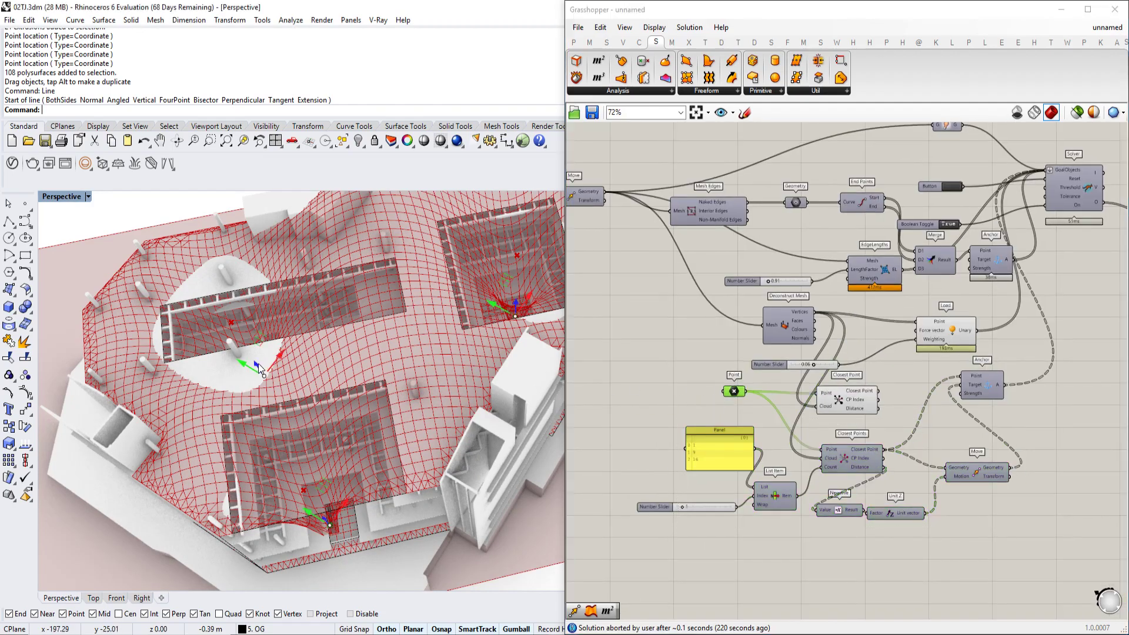
left_click_drag(253, 342, 241, 323)
Step: Try moving the narrow courtyard's reference point out past the roof edge, and undo and redo that move
right_click_drag(242, 325, 320, 300)
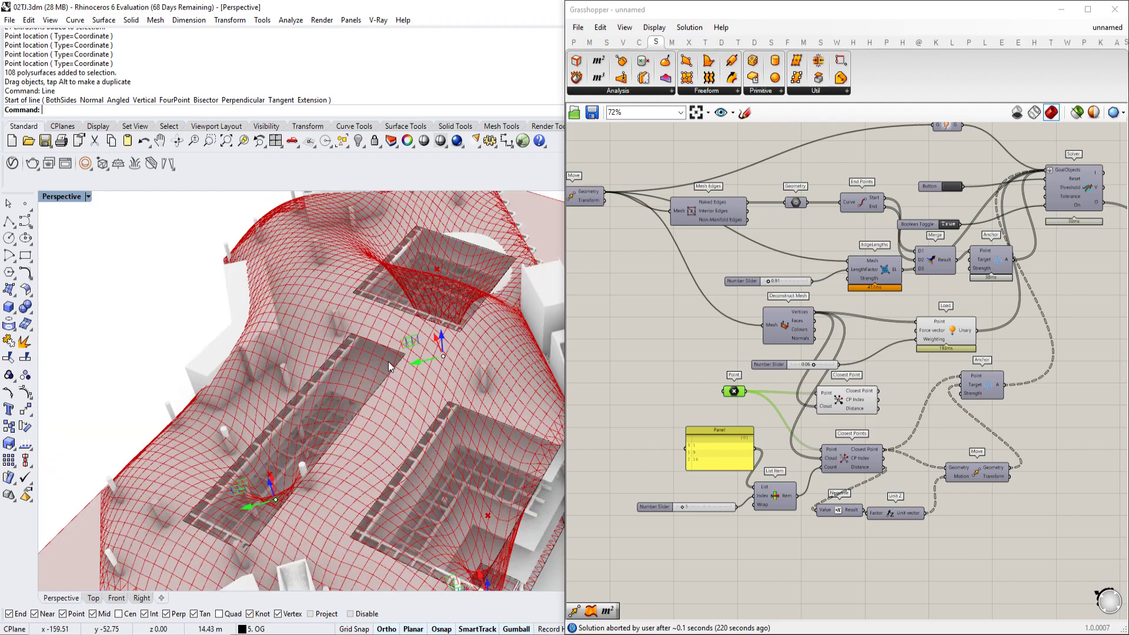
right_click_drag(301, 449, 269, 460)
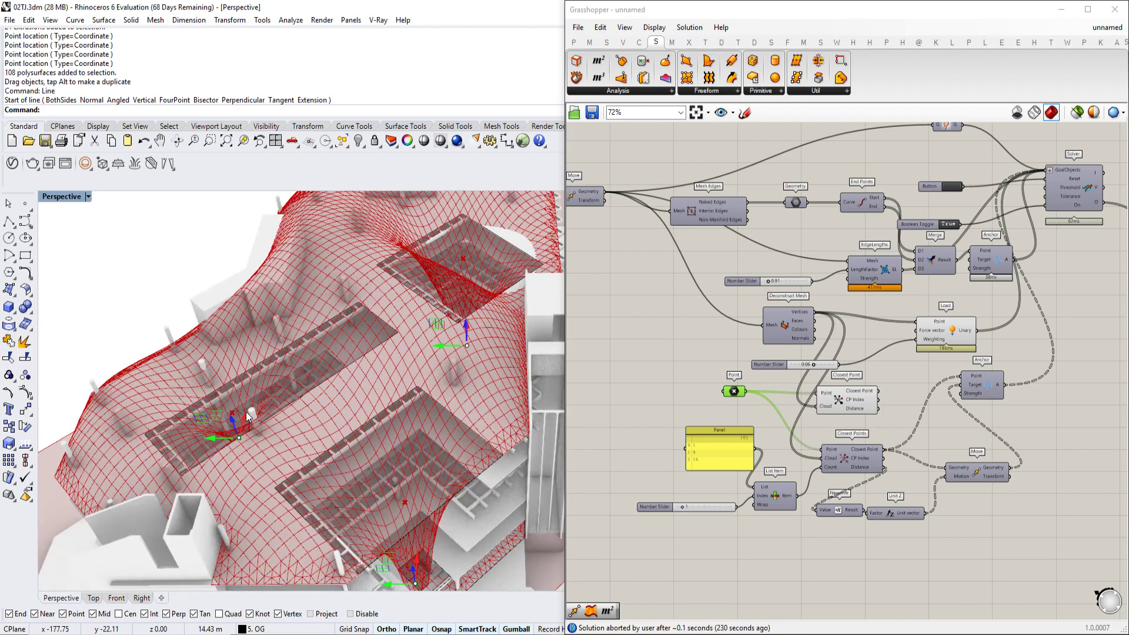
left_click_drag(215, 344, 196, 286)
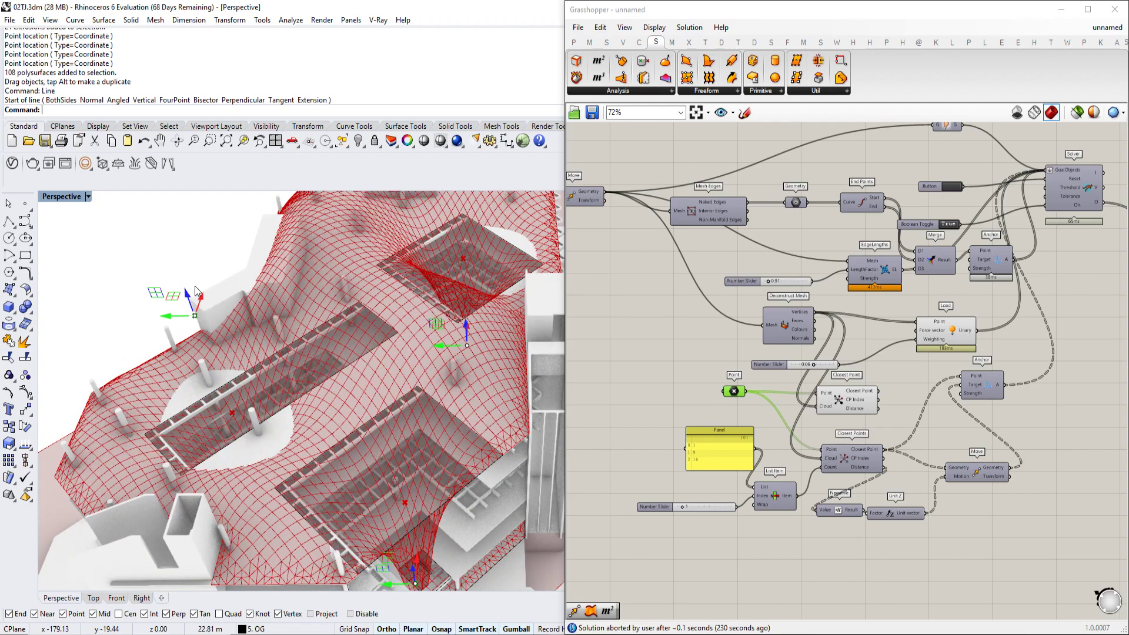
key("ctrl+z")
key("ctrl+y")
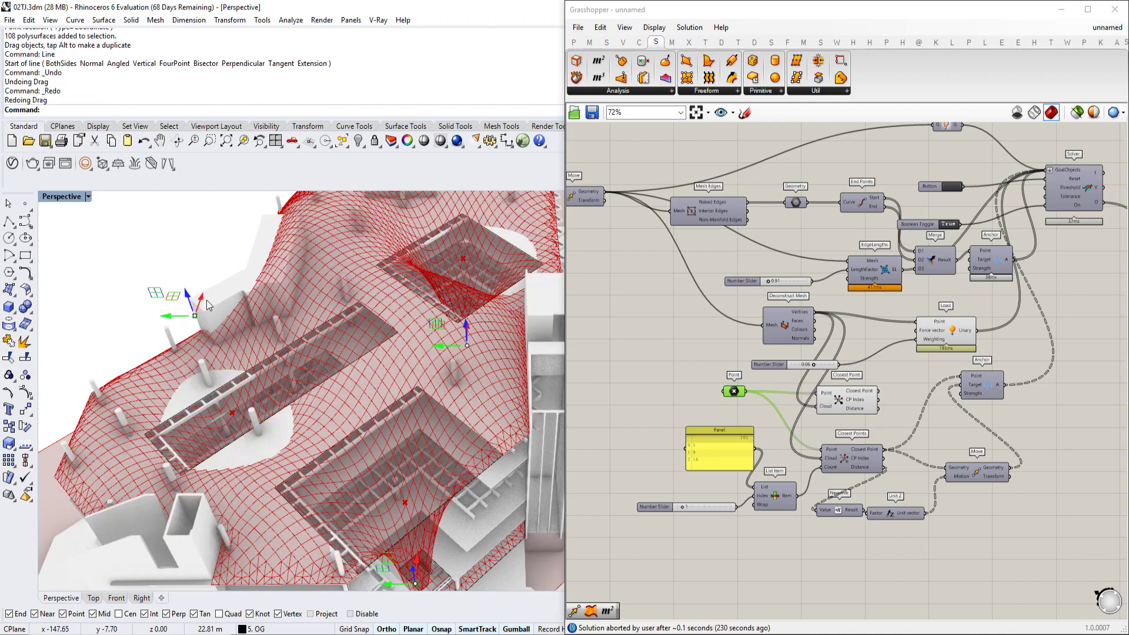
Step: Reposition the displaced reference point several times across the roof, finishing at the end of the narrow courtyard
right_click_drag(158, 408, 382, 409)
left_click_drag(496, 544, 408, 515)
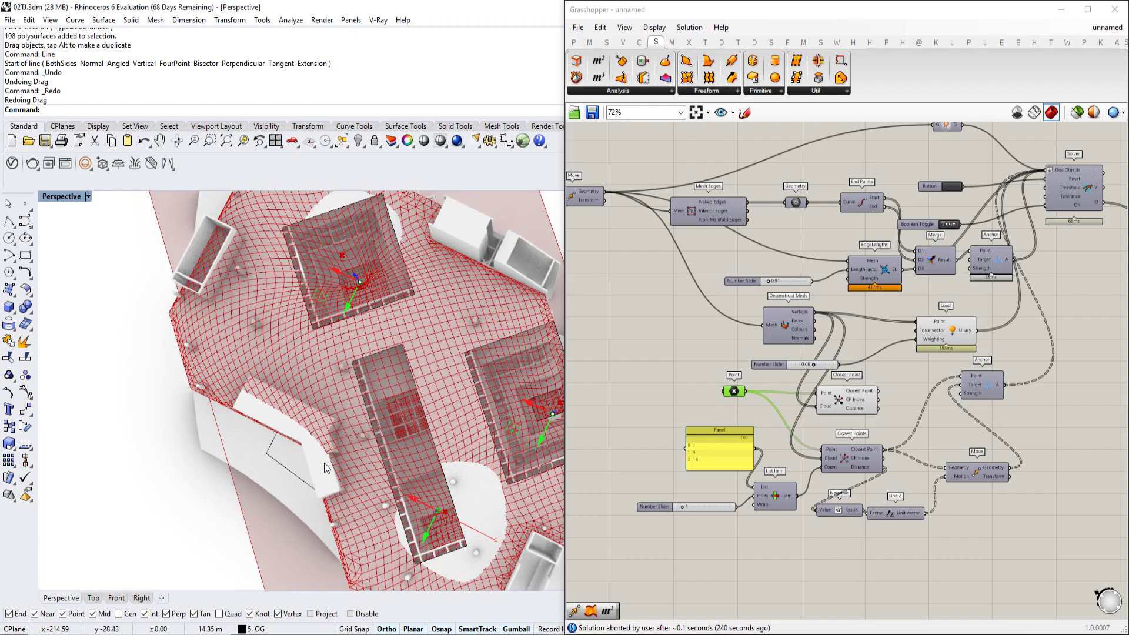
right_click_drag(495, 517, 431, 431)
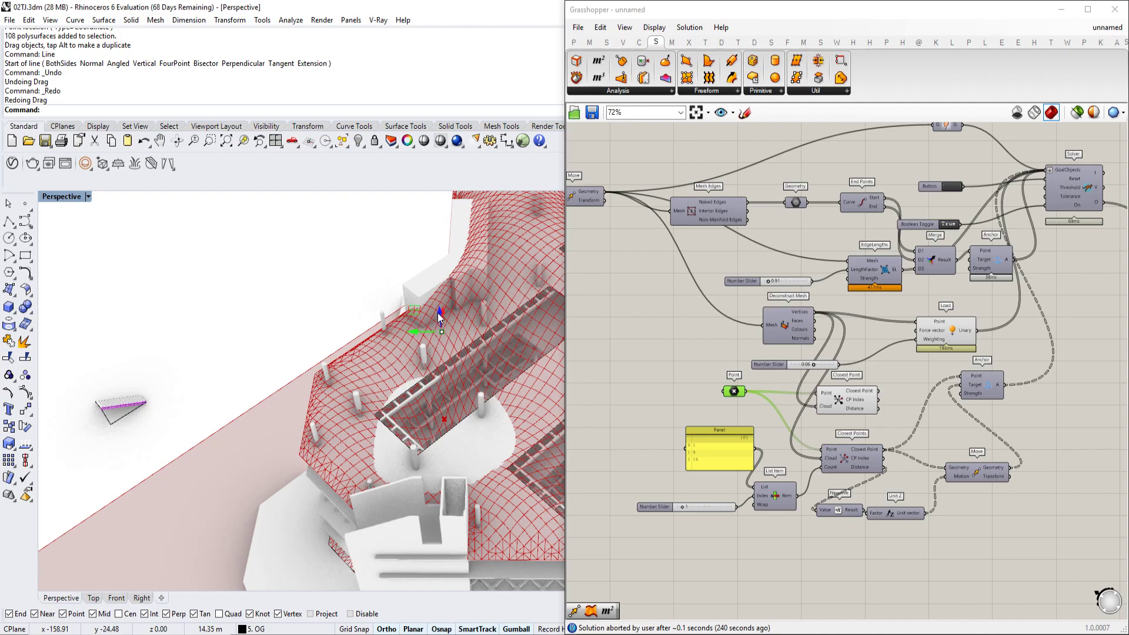
left_click_drag(438, 312, 429, 263)
right_click_drag(429, 263, 388, 276)
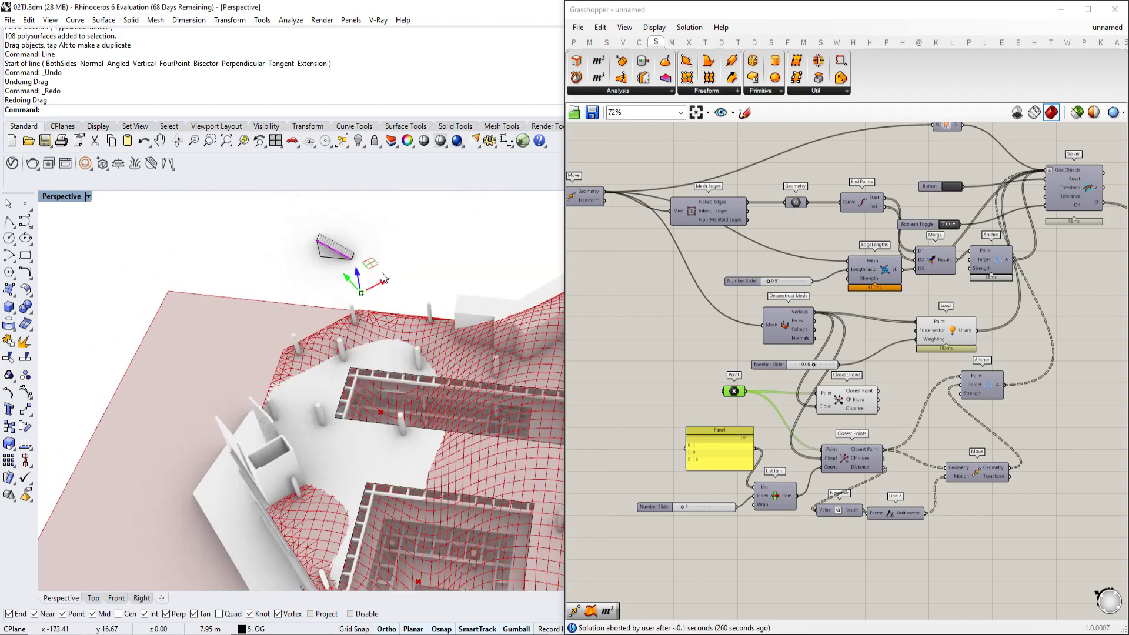
left_click_drag(367, 344, 381, 405)
right_click_drag(383, 408, 427, 310)
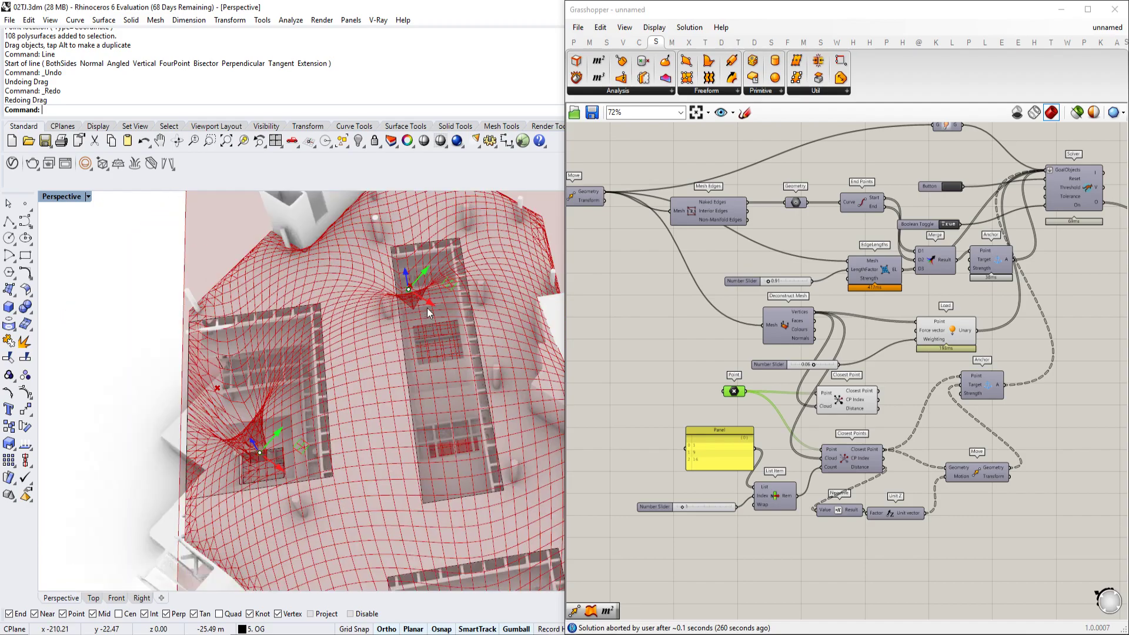
Step: Select the group of extruded columns standing around the roof in the Rhino viewport
right_click_drag(389, 343, 313, 354)
left_click(231, 326)
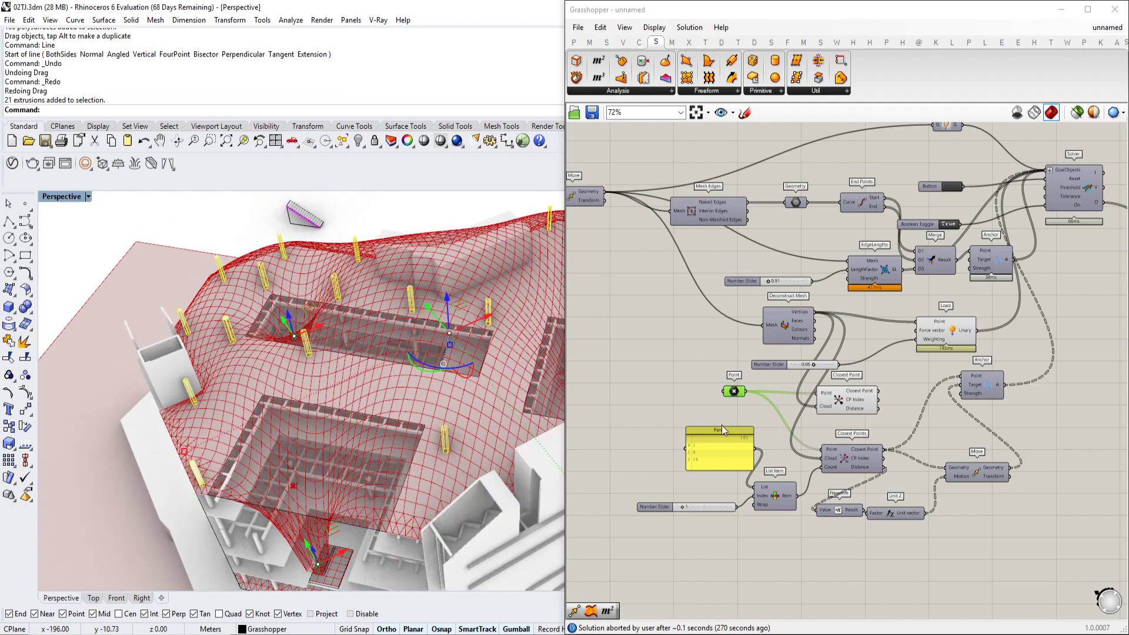
right_click_drag(721, 430, 755, 380)
right_click_drag(301, 429, 361, 389)
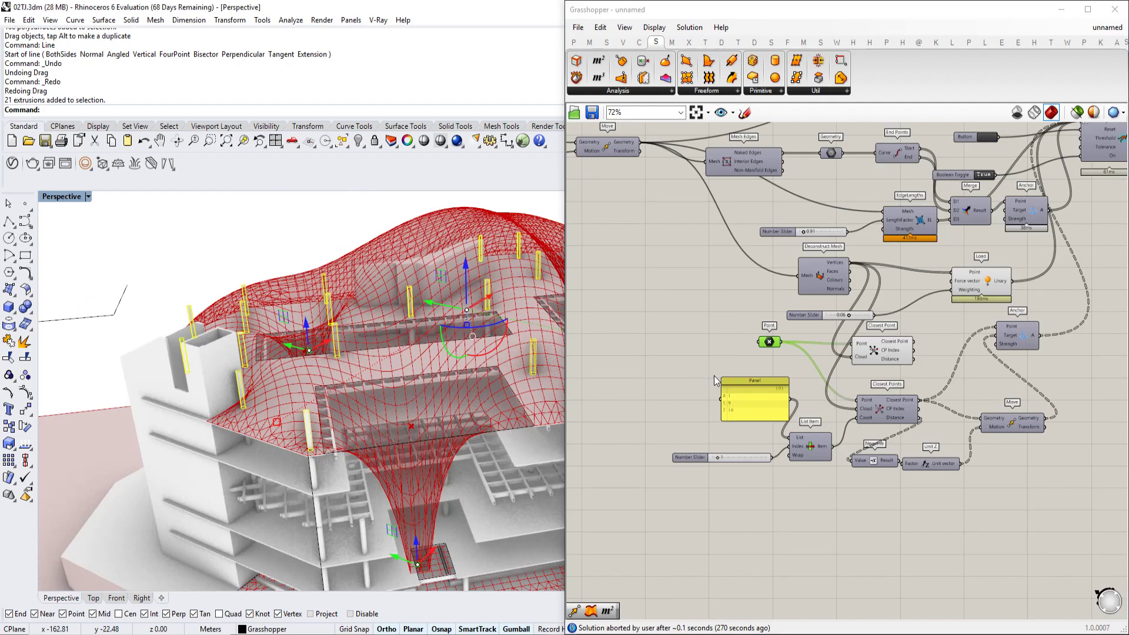
right_click_drag(451, 393, 284, 474)
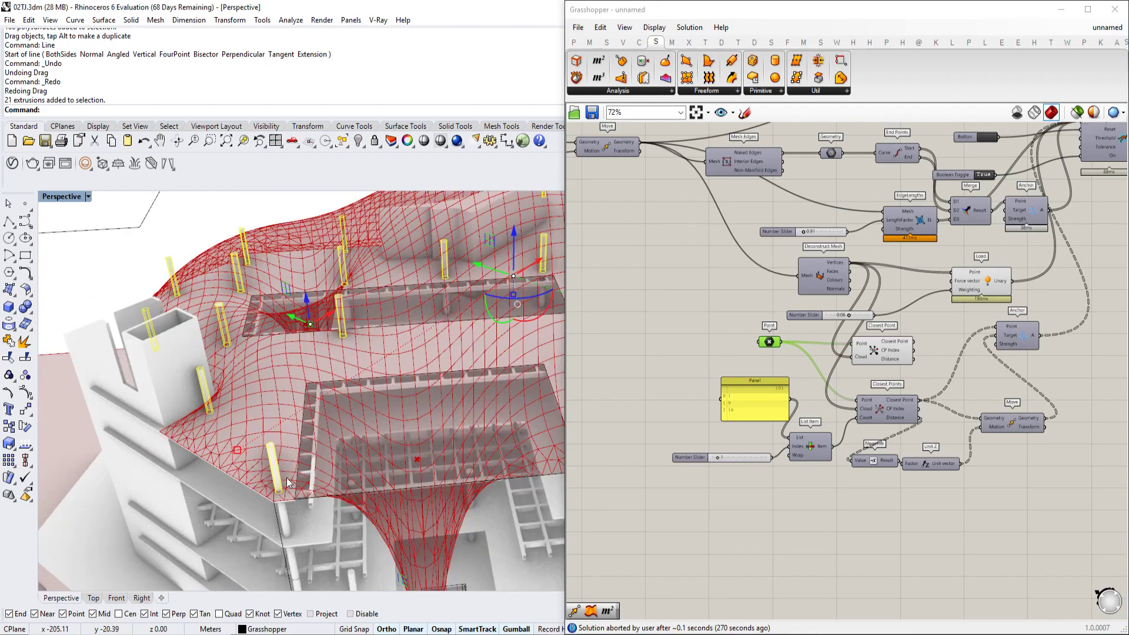
scroll(723, 462, "down", 2)
Step: Draw a freehand canvas sketch of a three-dimensional box with a curved outline on its front and a cross on top
left_click(696, 113)
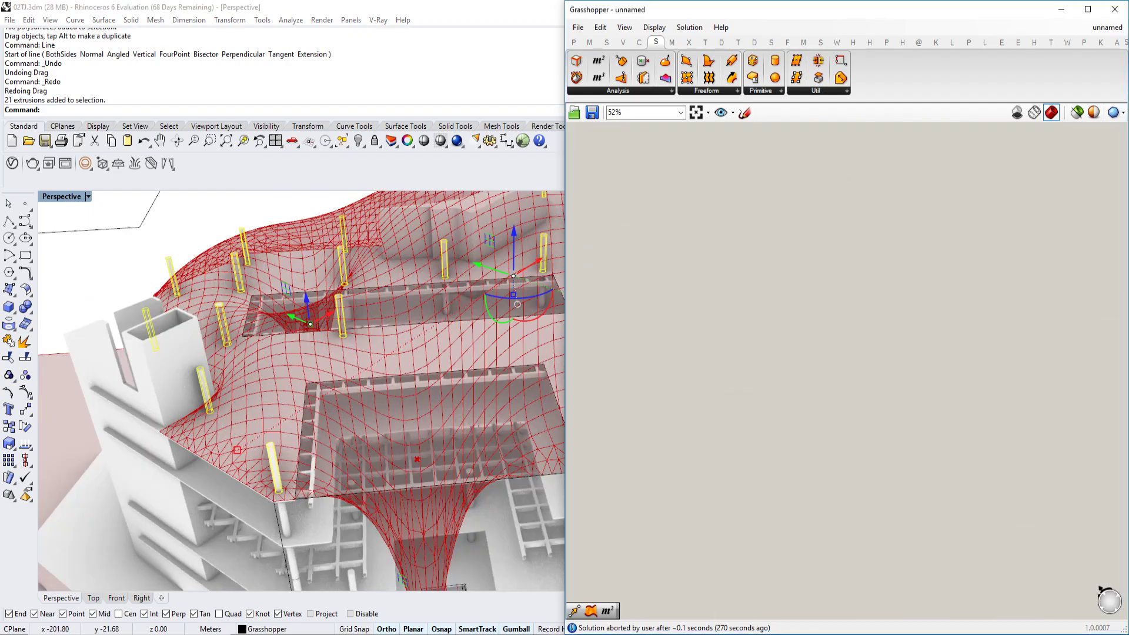
scroll(733, 358, "down", 8)
scroll(770, 313, "up", 5)
scroll(761, 454, "up", 5)
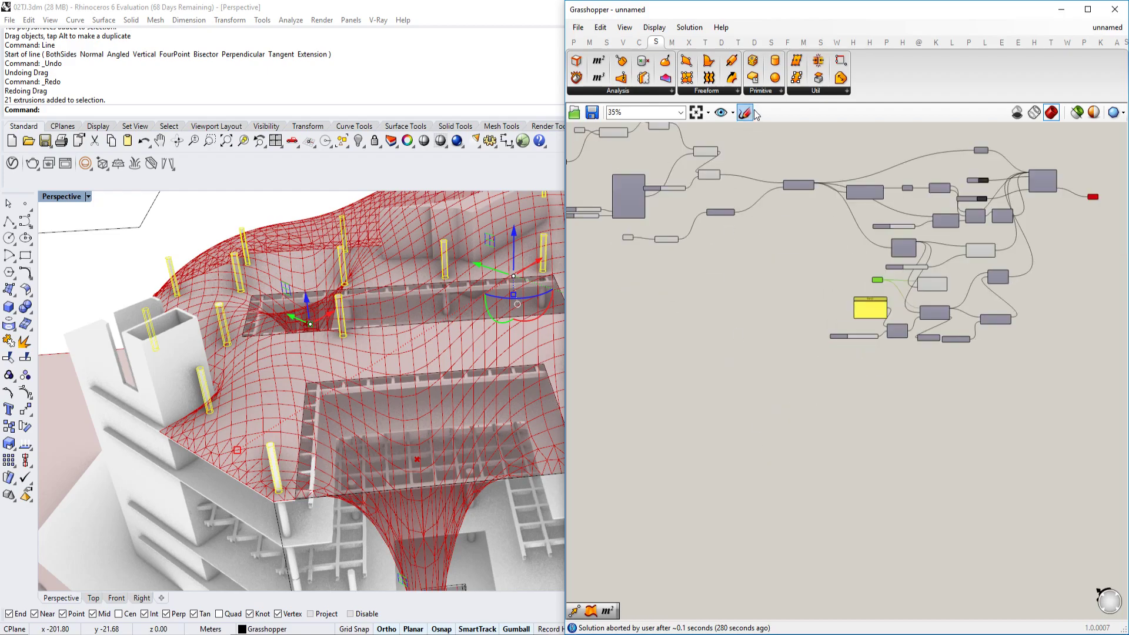
left_click(746, 113)
mouse_move(665, 413)
left_mouse_down()
mouse_move(717, 351)
mouse_move(675, 407)
left_mouse_up()
scroll(724, 282, "down", 2)
left_click_drag(690, 240, 767, 261)
left_click_drag(767, 305, 748, 423)
mouse_move(651, 394)
left_mouse_down()
mouse_move(687, 235)
mouse_move(755, 216)
left_mouse_up()
mouse_move(814, 242)
left_mouse_down()
mouse_move(806, 418)
mouse_move(807, 388)
left_mouse_up()
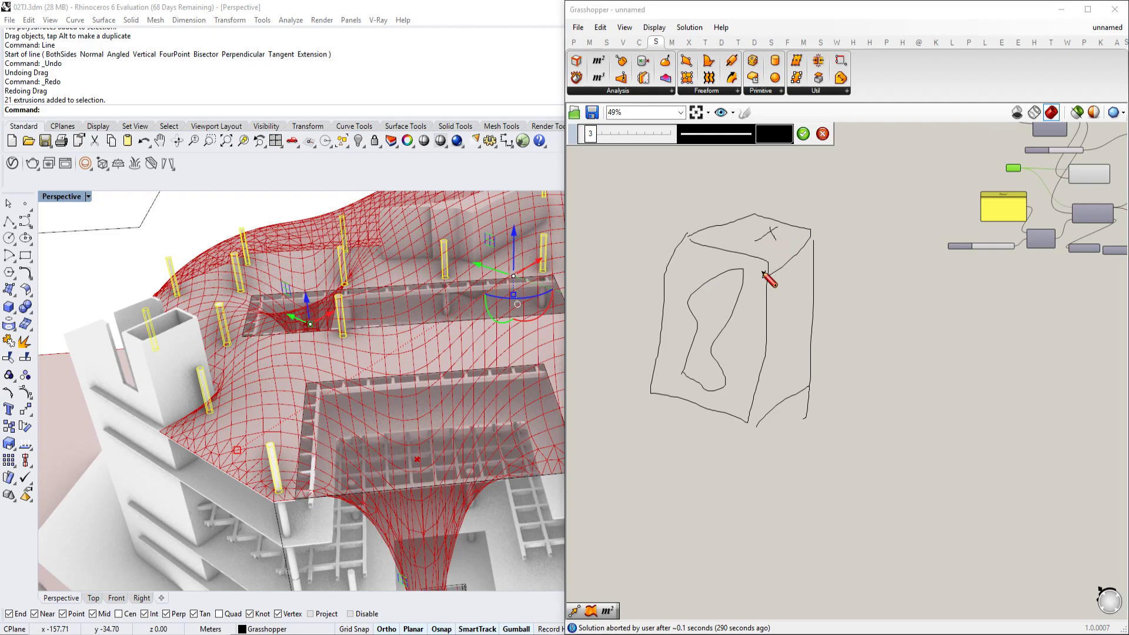
Step: Add curved strokes running outward from the top of the sketched box and accept the sketch
right_click_drag(768, 262, 736, 369)
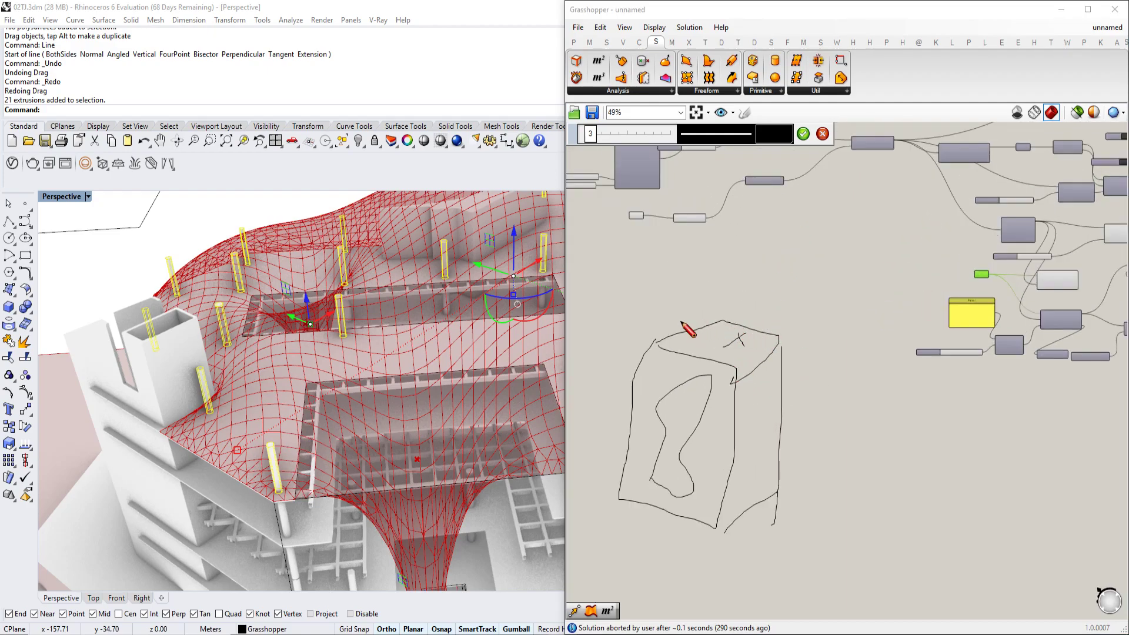
left_click_drag(751, 338, 849, 400)
mouse_move(739, 343)
left_mouse_down()
mouse_move(578, 391)
mouse_move(639, 325)
left_mouse_up()
left_click(803, 134)
Step: Place a Geometry parameter below the anchor definition and reference the selected columns in it as multiple geometries
scroll(265, 444, "up", 6)
scroll(227, 434, "down", 5)
scroll(227, 434, "up", 2)
scroll(953, 379, "down", 2)
right_click_drag(932, 375, 778, 350)
scroll(775, 389, "up", 3)
double_click(738, 412)
right_click_drag(449, 396, 432, 407)
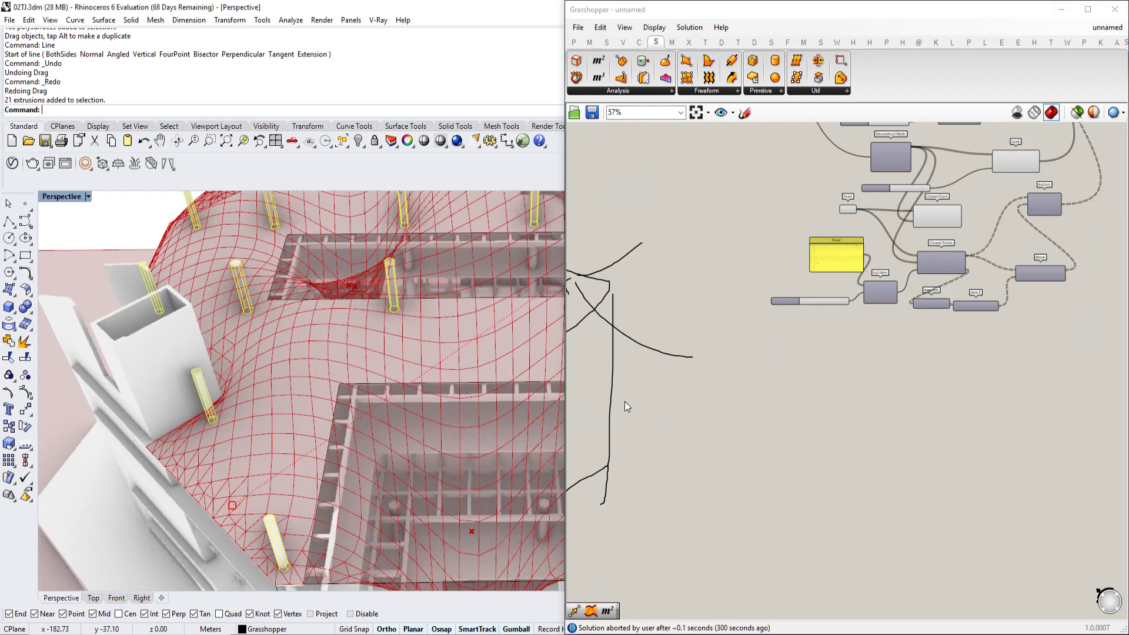
right_click(835, 438)
left_click(824, 379)
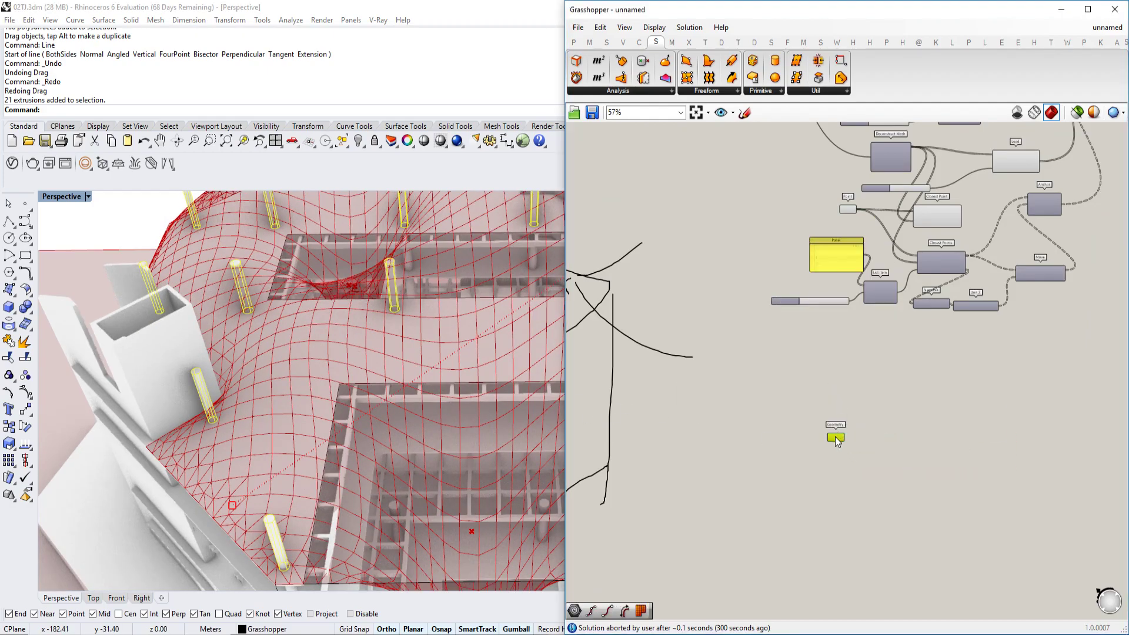
right_click(835, 436)
left_click(870, 545)
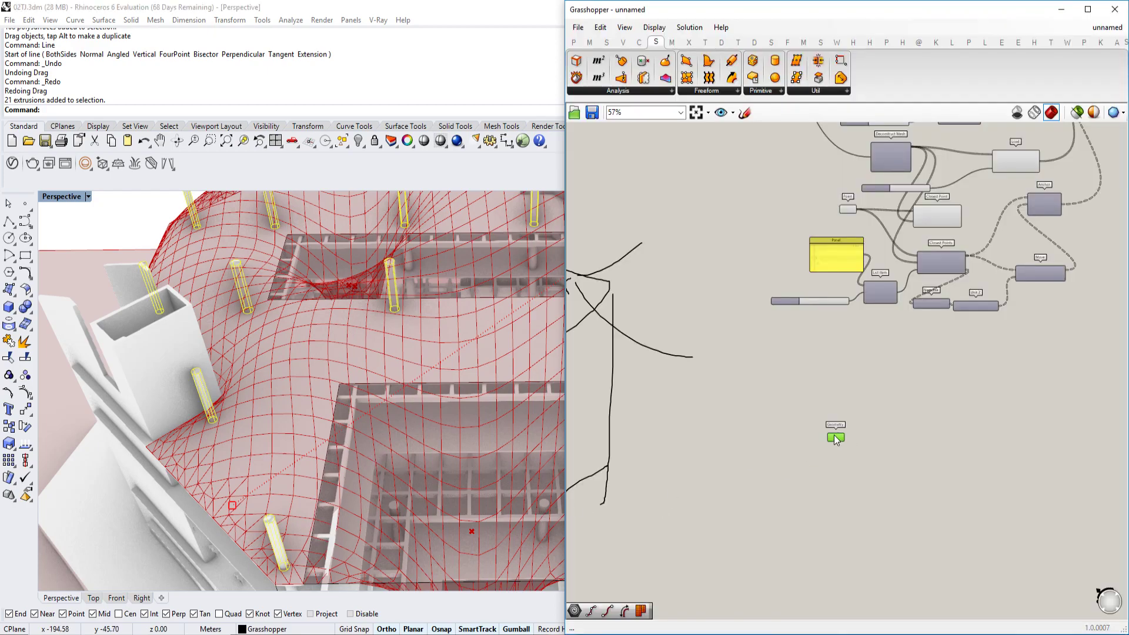
scroll(836, 440, "up", 2)
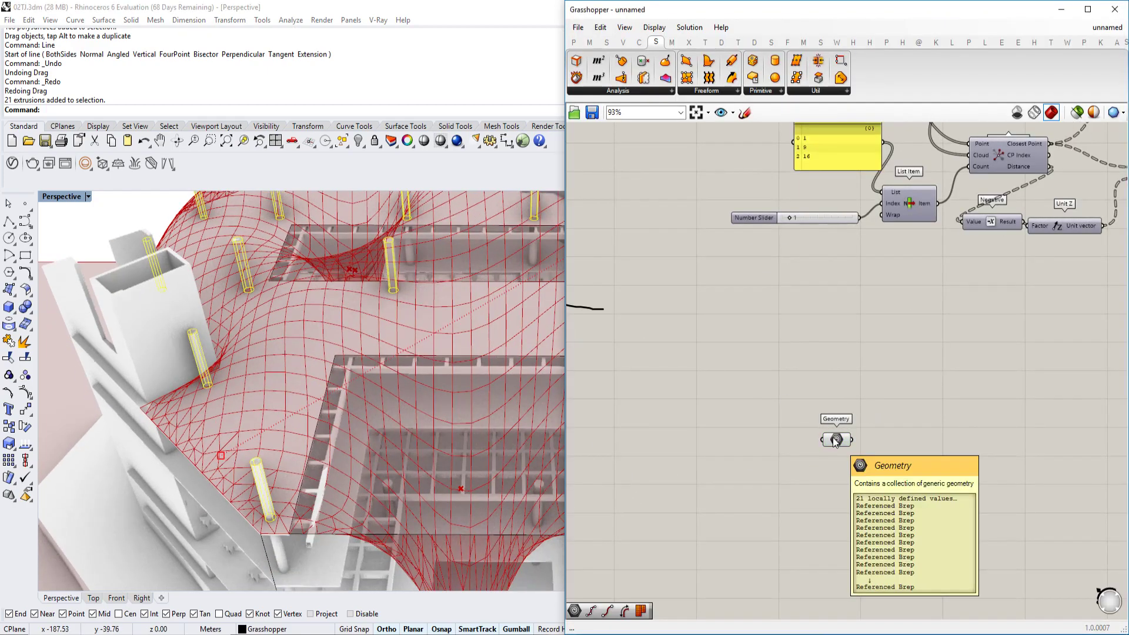
Step: Add a Bounding Box component and wire the Geometry parameter into its Content input
double_click(906, 424)
type("boundinx box")
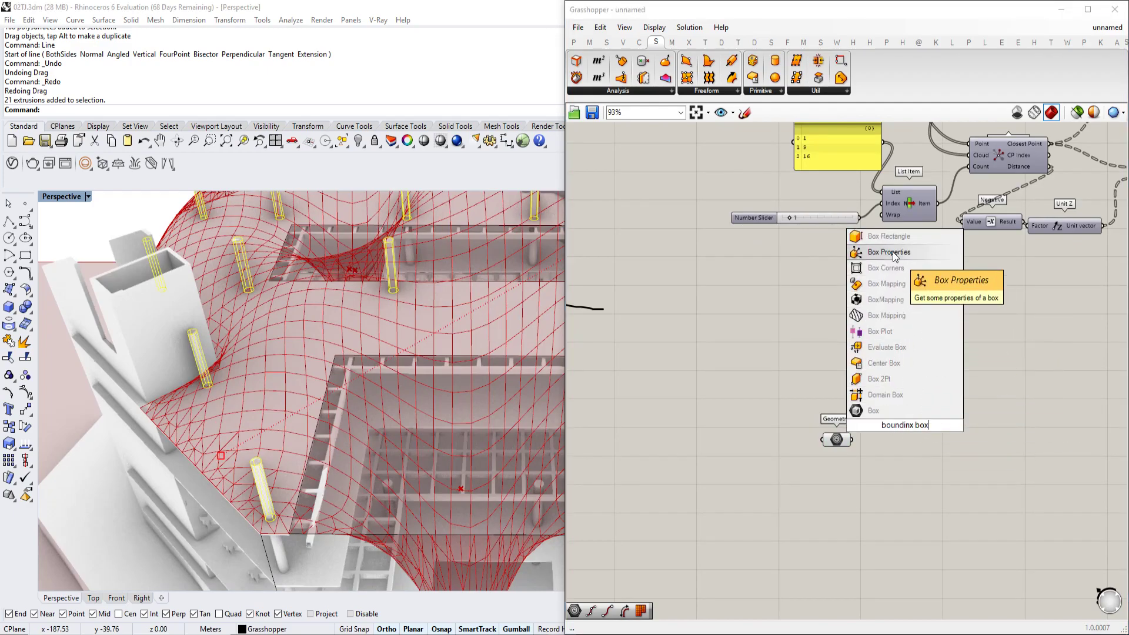
key("BackSpace")
key("BackSpace")
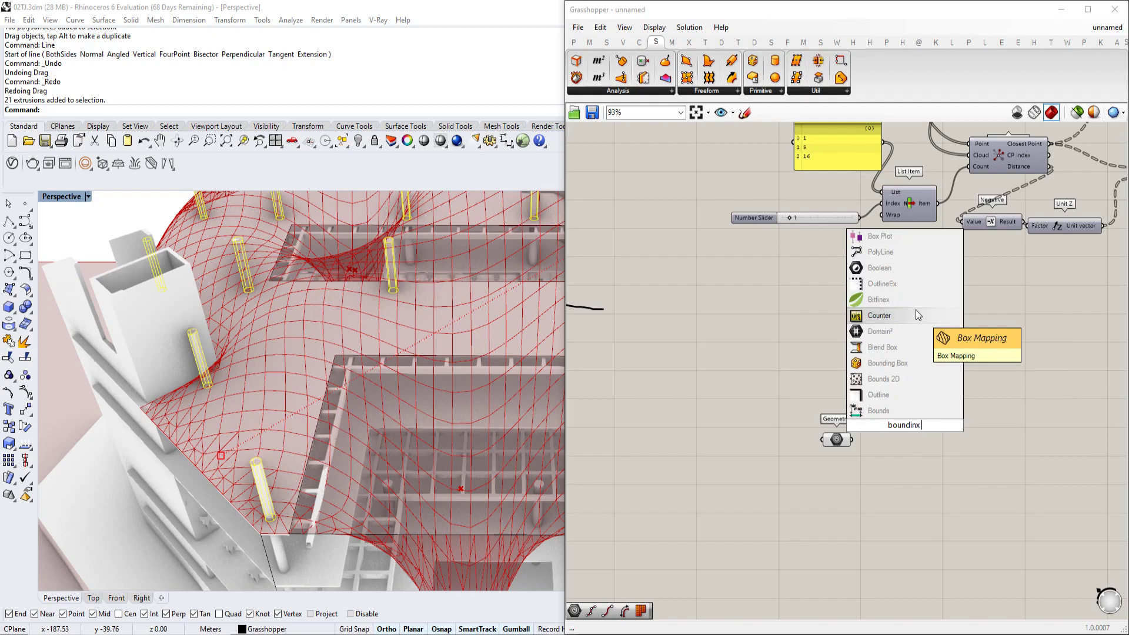
left_click(885, 378)
left_click_drag(877, 422, 926, 469)
Step: Examine how the bounding box encloses an individual column, looking closely at the column's top
scroll(894, 445, "up", 1)
scroll(921, 447, "up", 2)
right_click_drag(919, 439, 866, 388)
scroll(341, 385, "down", 4)
right_click_drag(341, 386, 297, 200)
scroll(306, 352, "up", 5)
right_click_drag(306, 352, 294, 384)
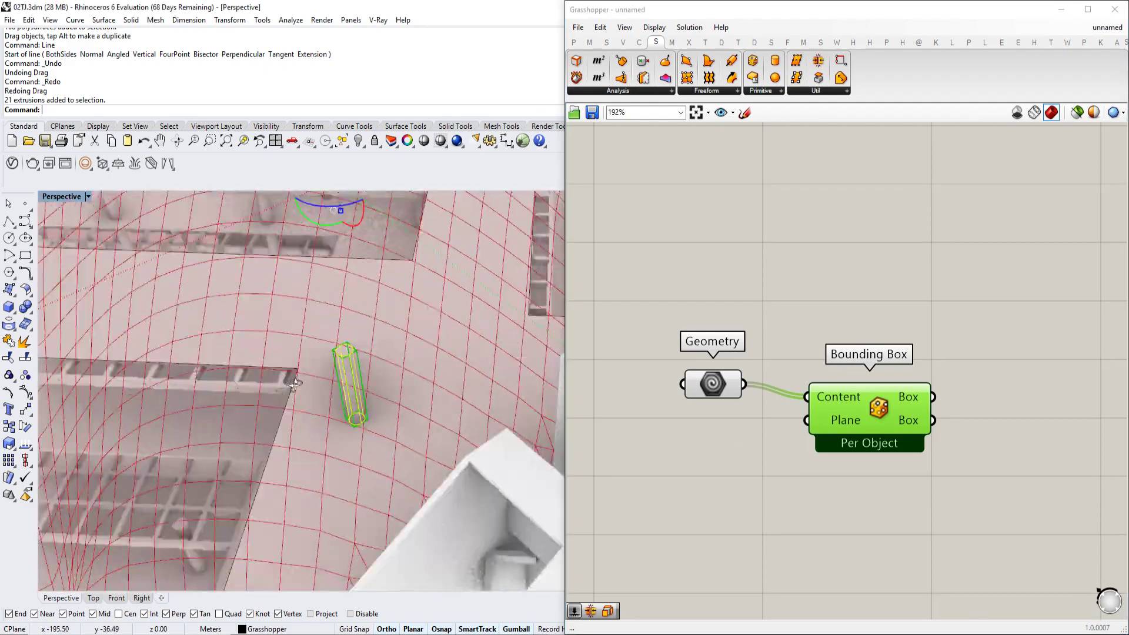
left_click(794, 353)
scroll(412, 348, "up", 6)
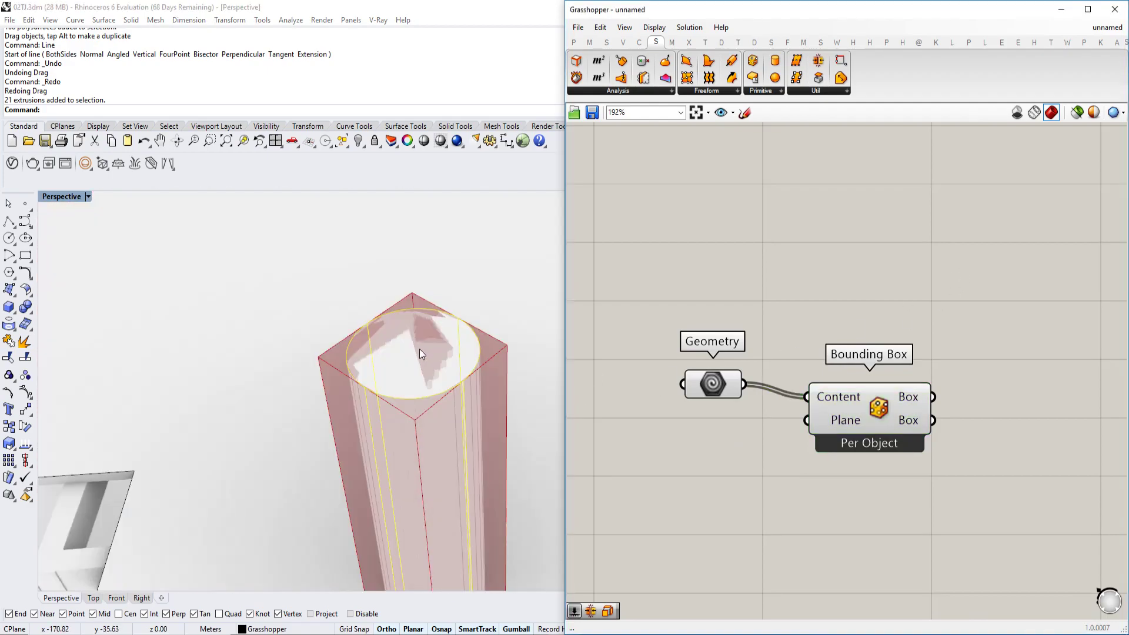
Step: Add a Deconstruct Brep component and wire the Bounding Box's Box output into its Brep input
scroll(421, 349, "down", 6)
double_click(1056, 386)
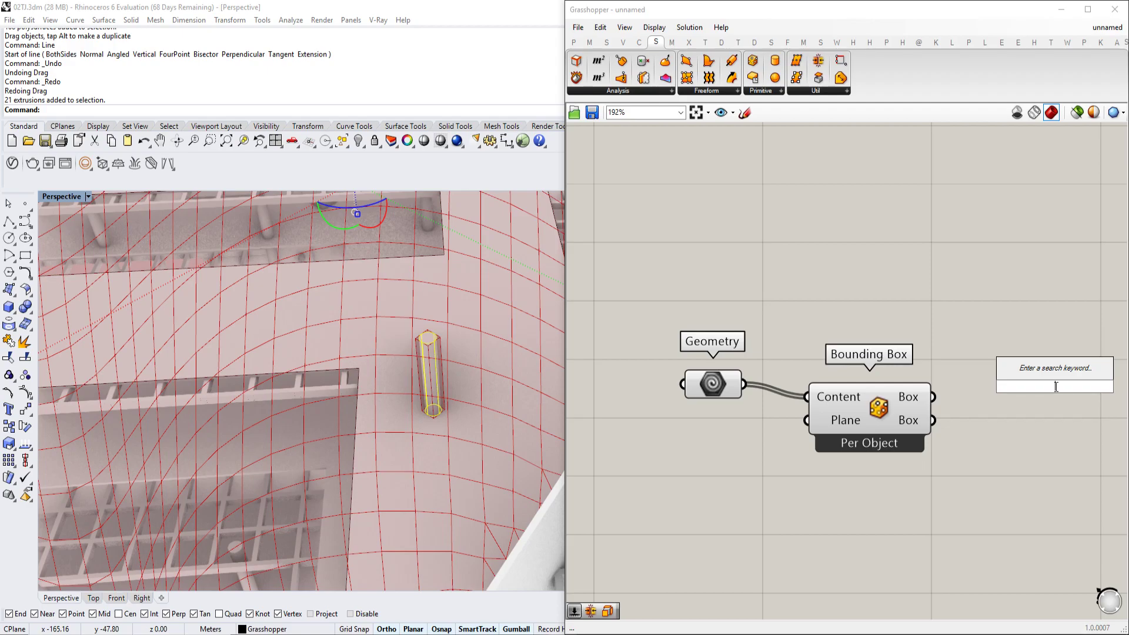
type("deconstru")
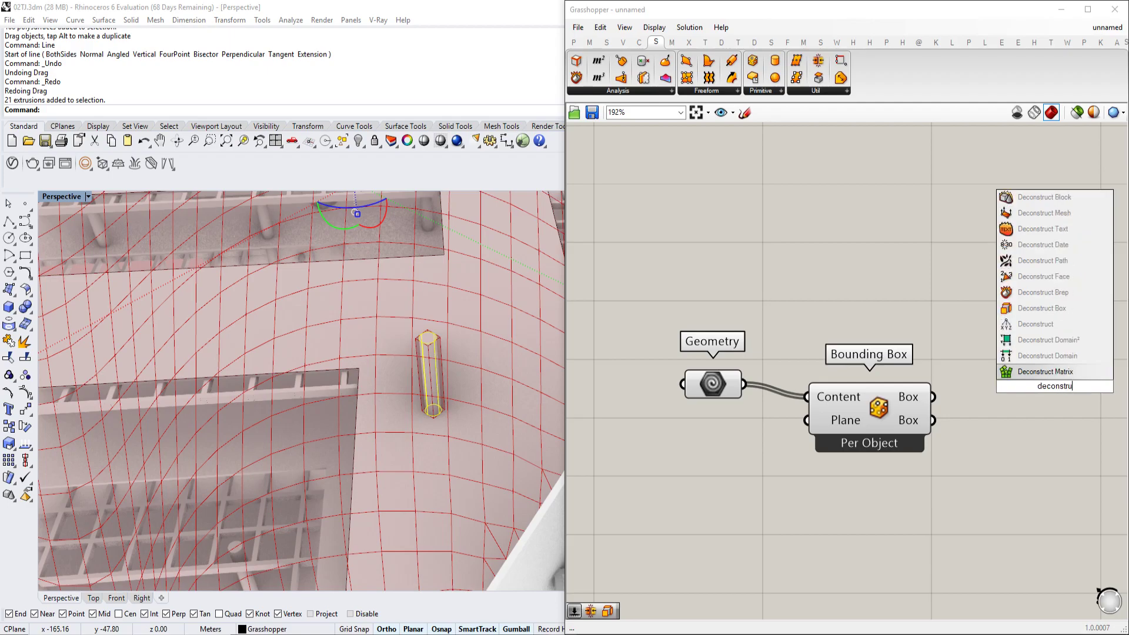
type("ct brep")
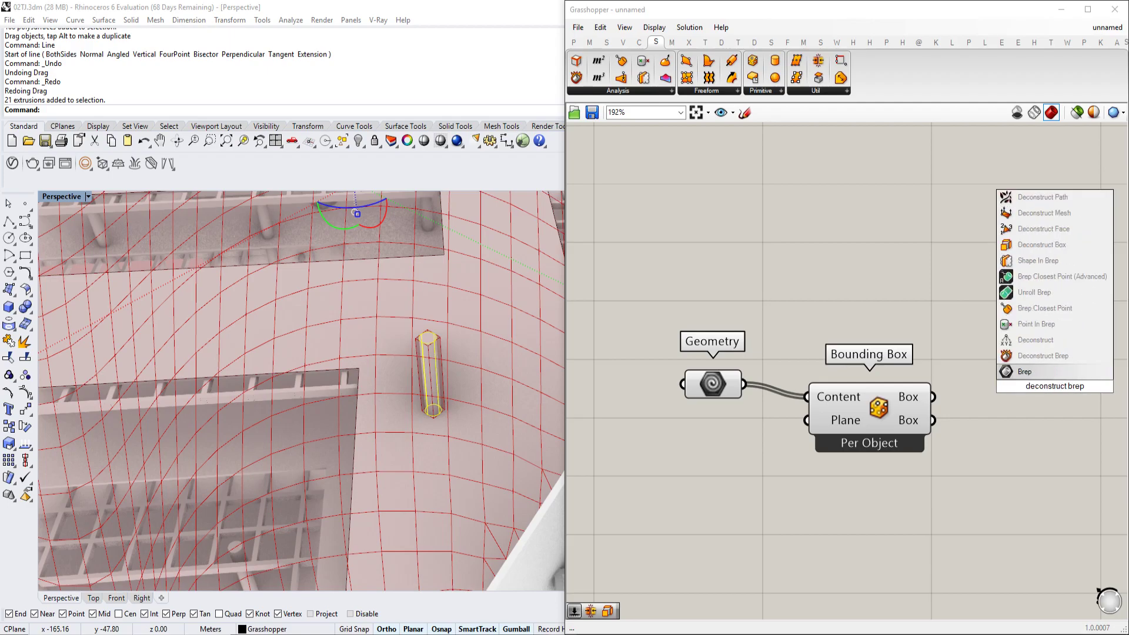
left_click(1041, 356)
left_click_drag(934, 397, 991, 386)
left_click(1082, 382)
Step: Add a List Item component after Deconstruct Brep and wire the Faces output into its List input
right_click_drag(960, 371, 651, 344)
left_click(925, 400)
double_click(927, 406)
type("list item")
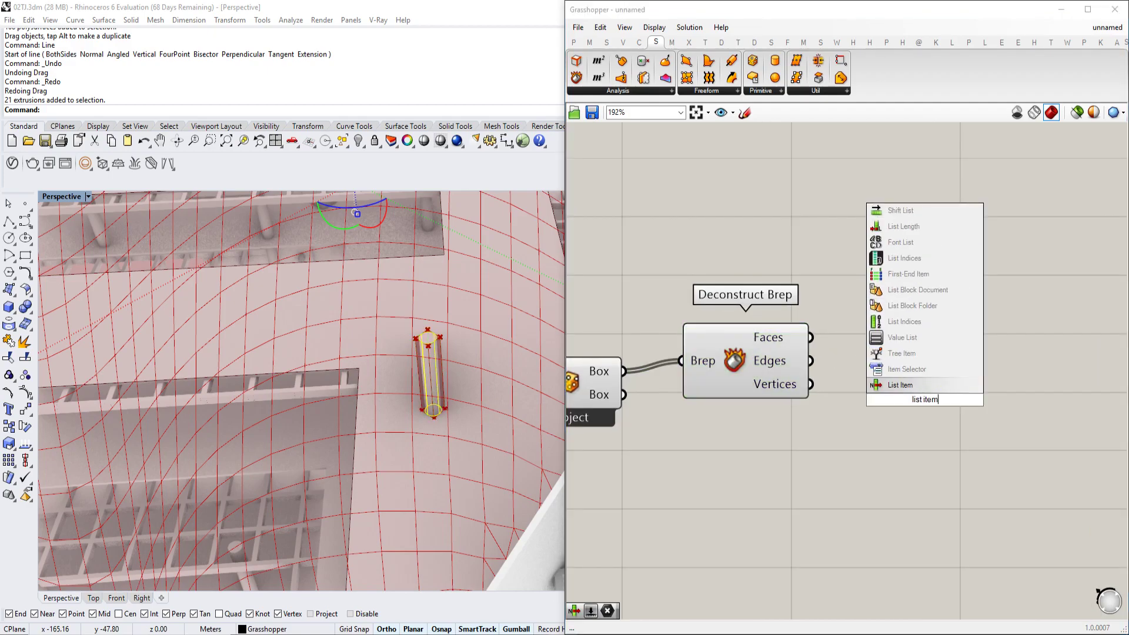
key("Return")
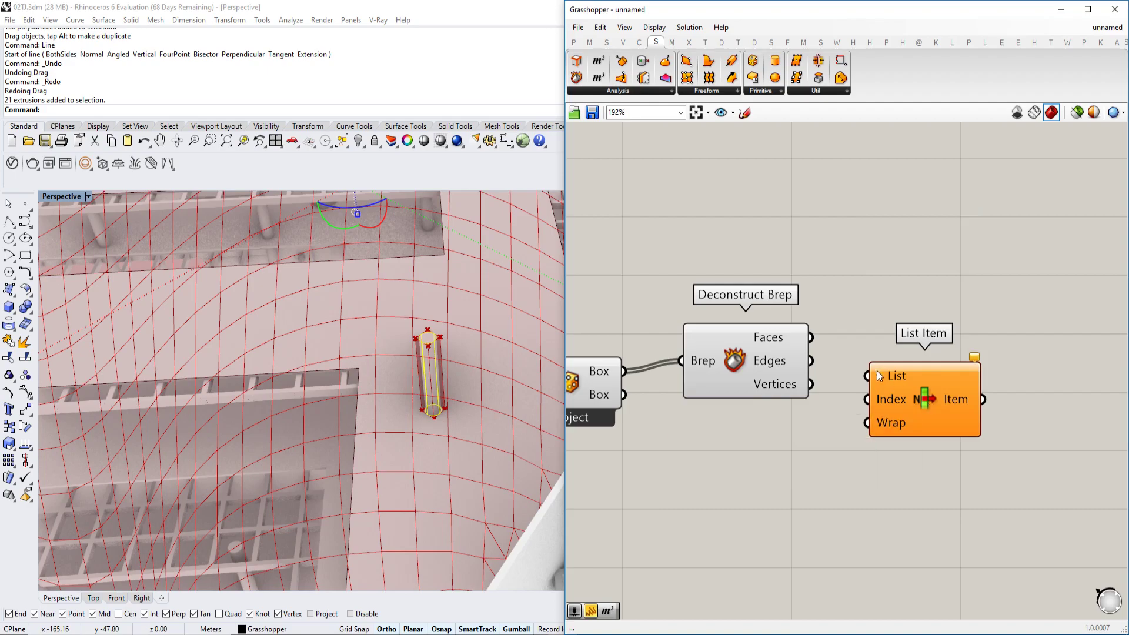
left_click_drag(811, 337, 866, 377)
Step: Add a Number Slider, wire it into List Item's Index, set it to 5, and space the List Item farther from Deconstruct Brep
double_click(749, 451)
type("4")
key("Return")
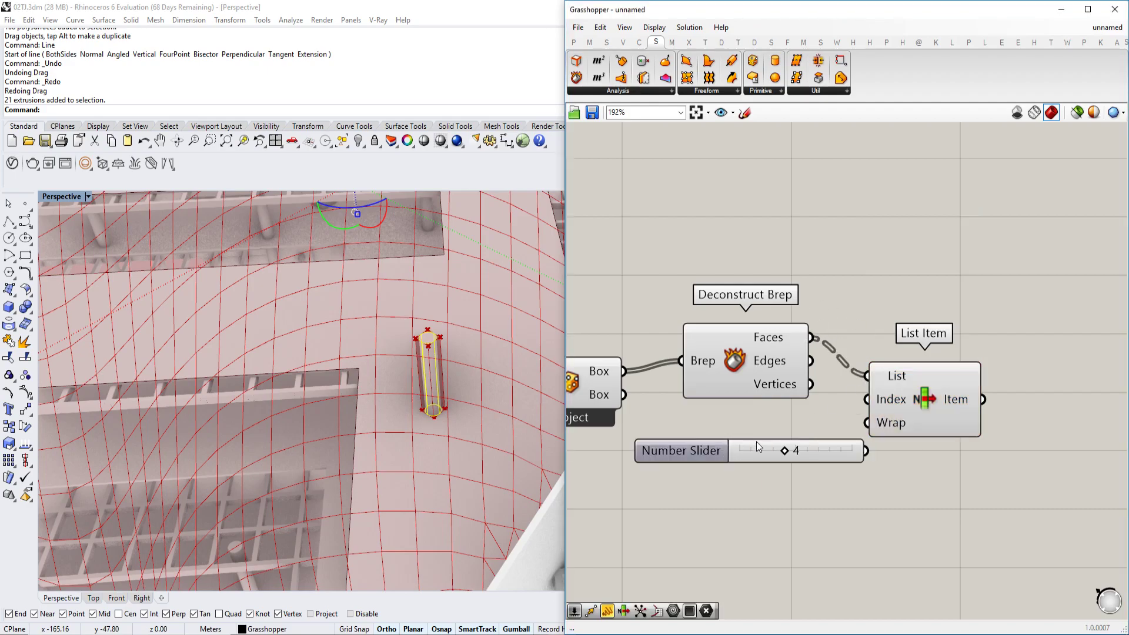
left_click(905, 405)
scroll(500, 372, "up", 7)
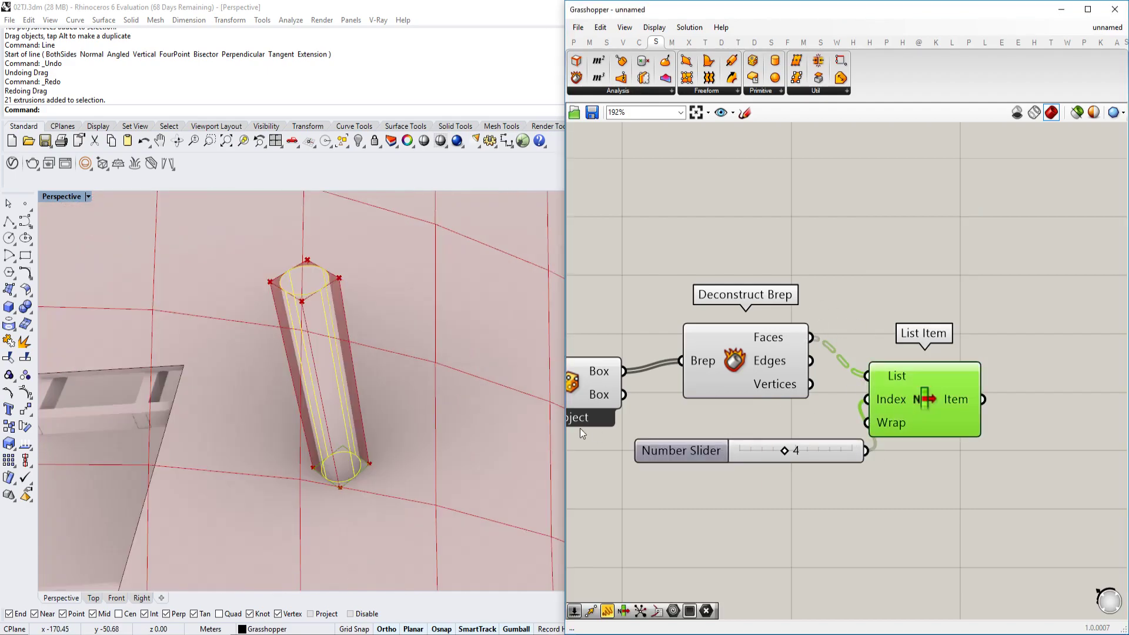
mouse_move(781, 449)
left_mouse_down()
mouse_move(751, 449)
mouse_move(786, 448)
left_mouse_up()
scroll(350, 373, "down", 9)
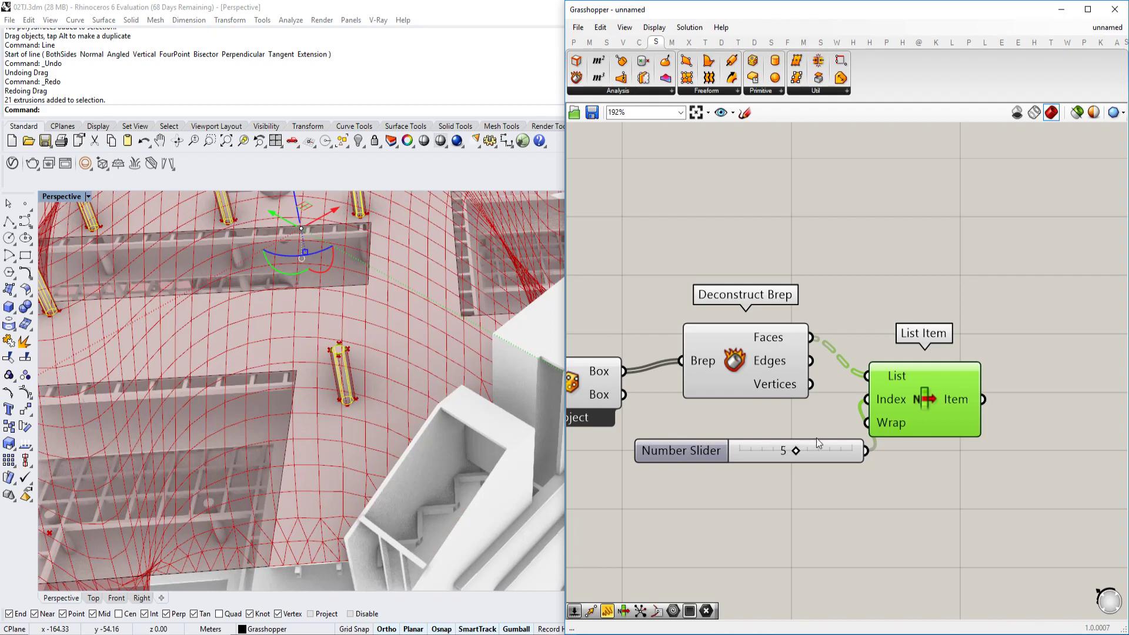
mouse_move(958, 394)
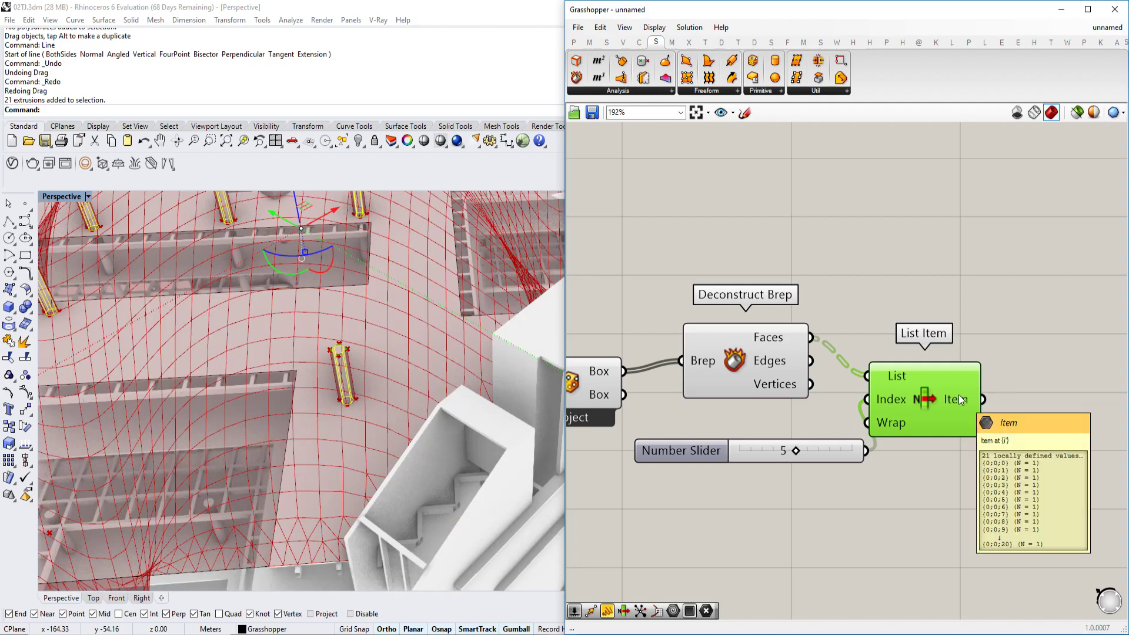
mouse_move(789, 346)
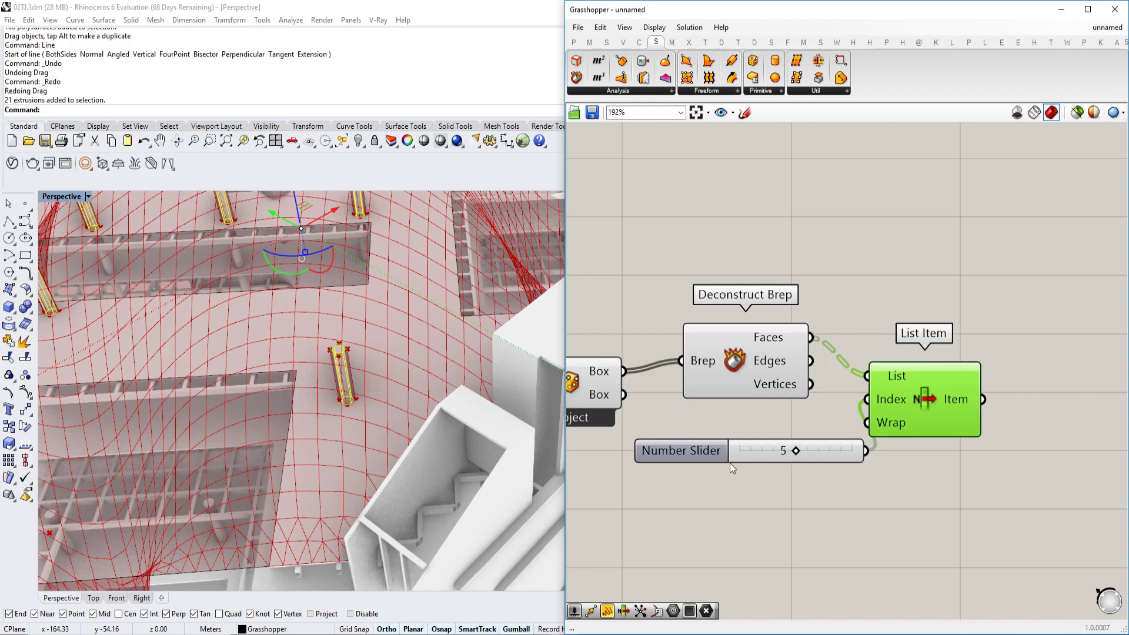
left_click_drag(947, 397, 977, 399)
scroll(327, 333, "up", 4)
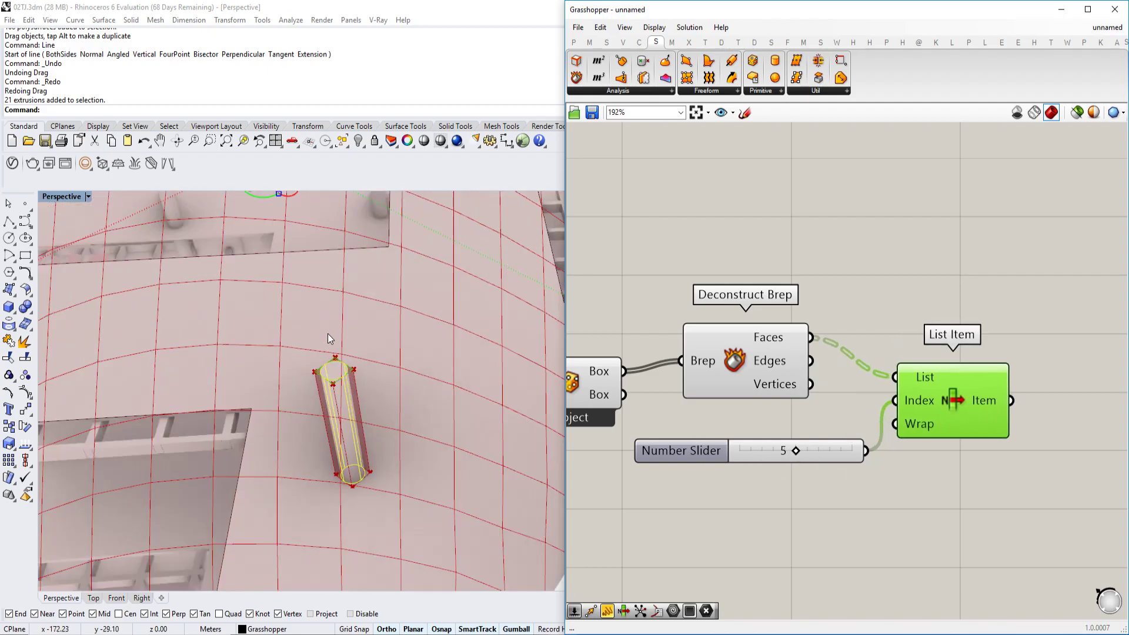
scroll(395, 398, "down", 3)
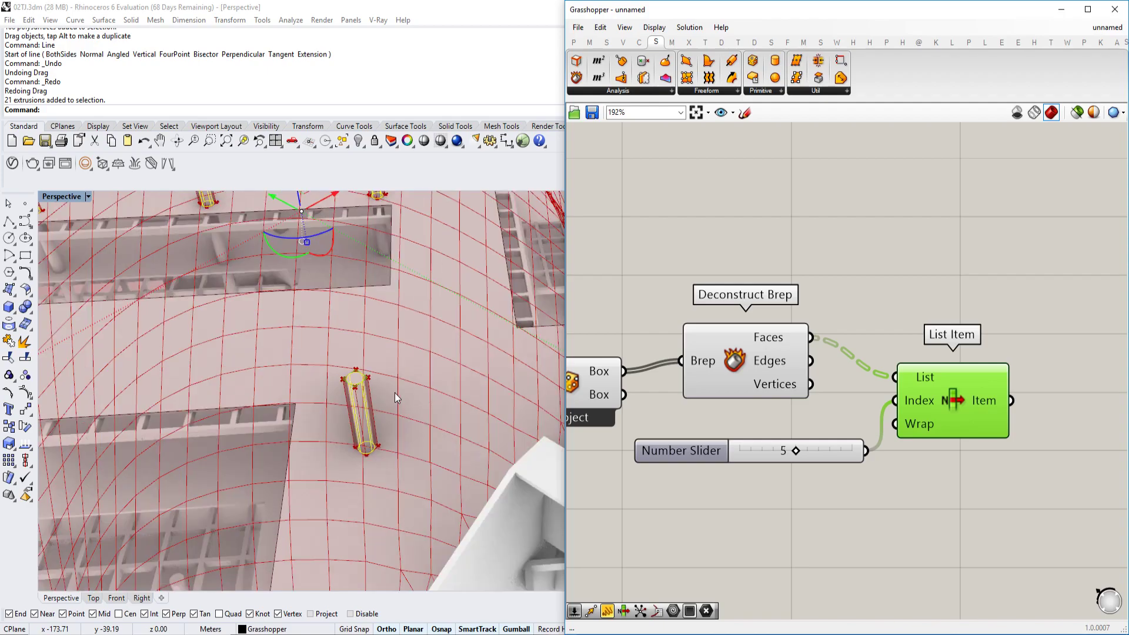
Step: Add an Area component and wire List Item's Item output into its Geometry input
right_click_drag(899, 254, 761, 250)
left_click(939, 364)
double_click(938, 363)
type("area")
left_click(930, 350)
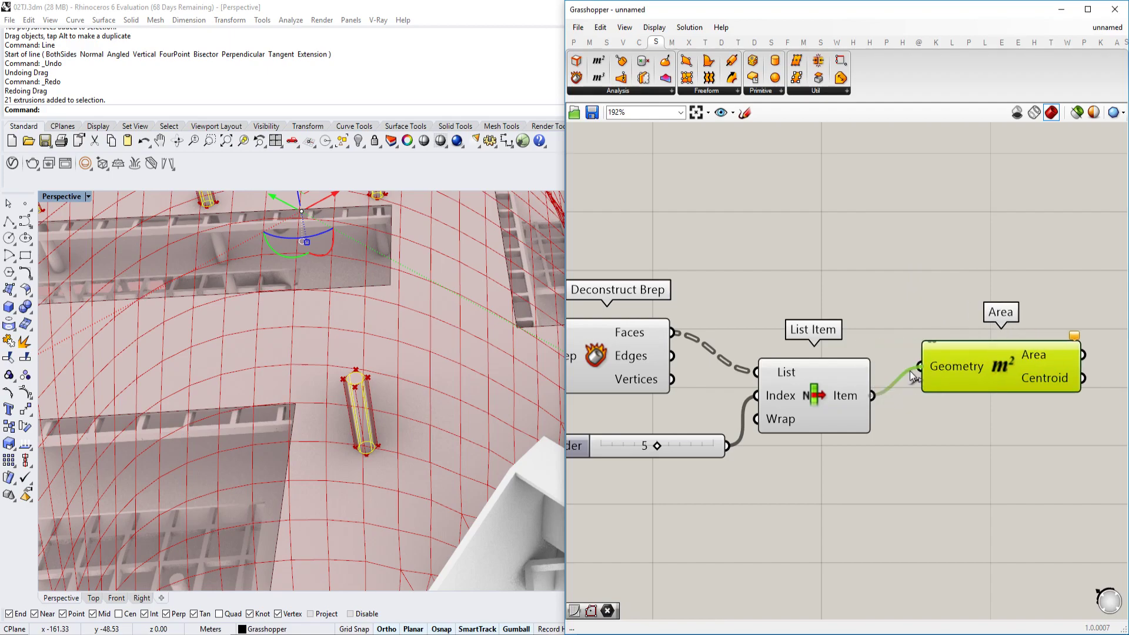
left_click_drag(908, 372, 910, 370)
right_click_drag(950, 367, 831, 337)
scroll(440, 368, "up", 2)
Step: Duplicate the Closest Points component beside the column definition and wire the Area's Centroid into the copy's Point input
scroll(1011, 322, "down", 5)
right_click_drag(849, 382, 935, 418)
left_click(760, 223)
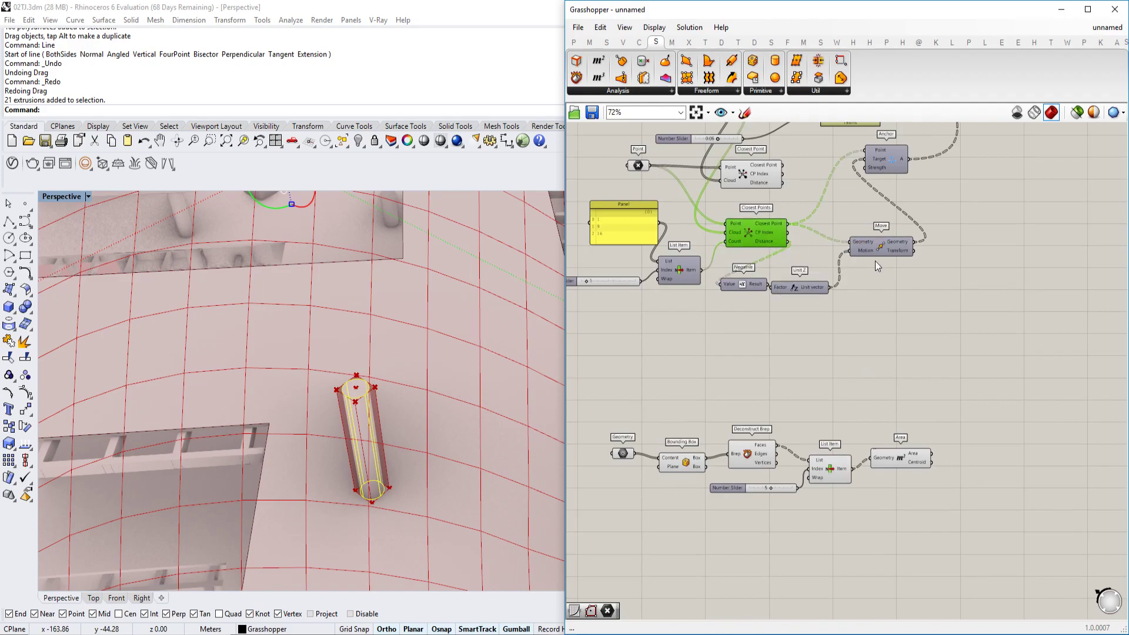
left_click_drag(758, 232, 1002, 400, "alt")
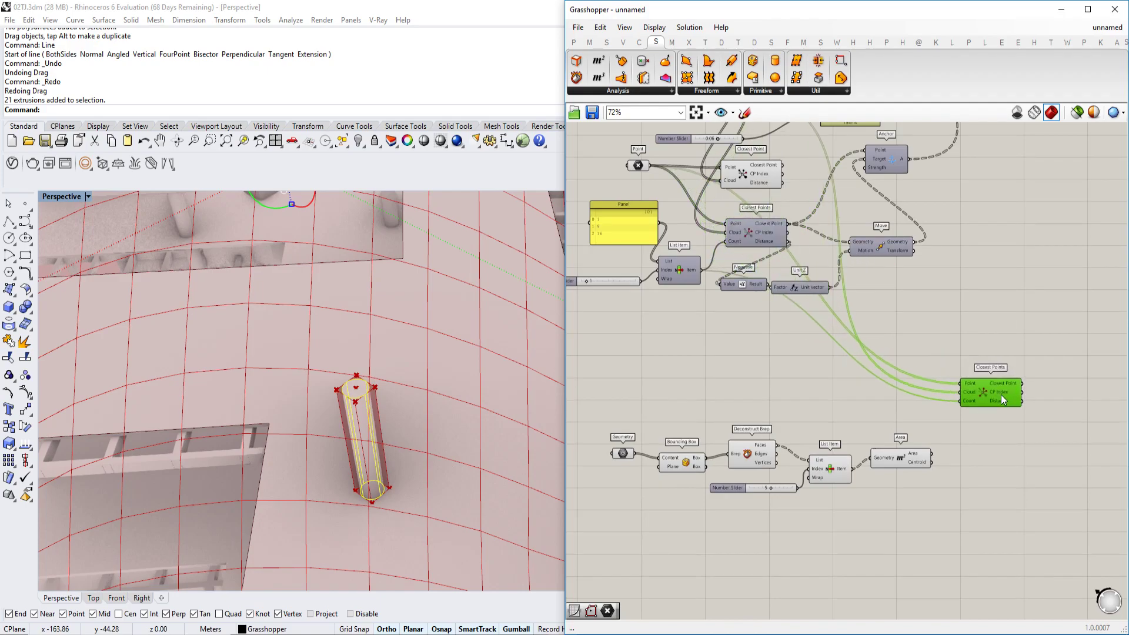
scroll(1003, 400, "up", 4)
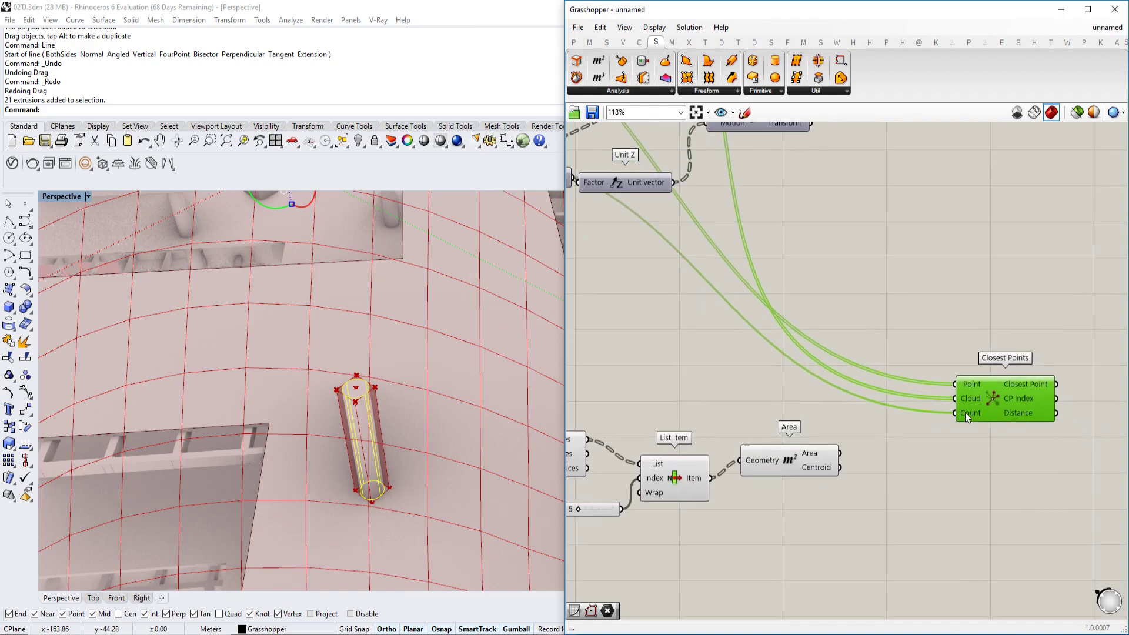
scroll(959, 392, "down", 1)
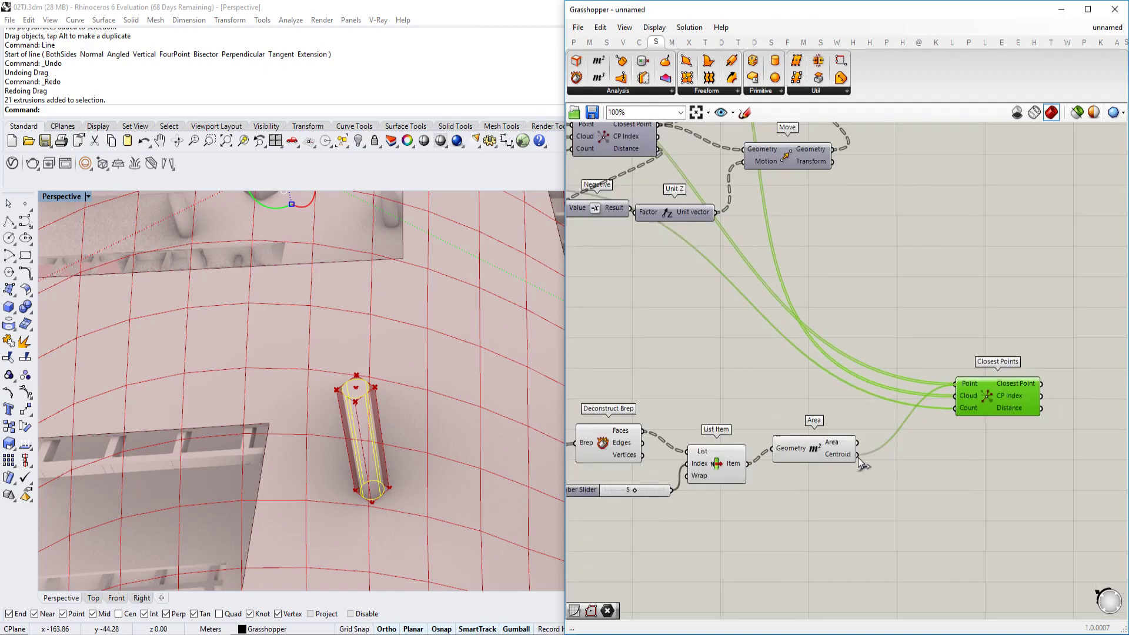
left_click_drag(969, 399, 972, 419)
Step: Turn on the preview of the duplicated Closest Points component
right_click_drag(973, 427, 874, 395)
scroll(874, 394, "down", 2)
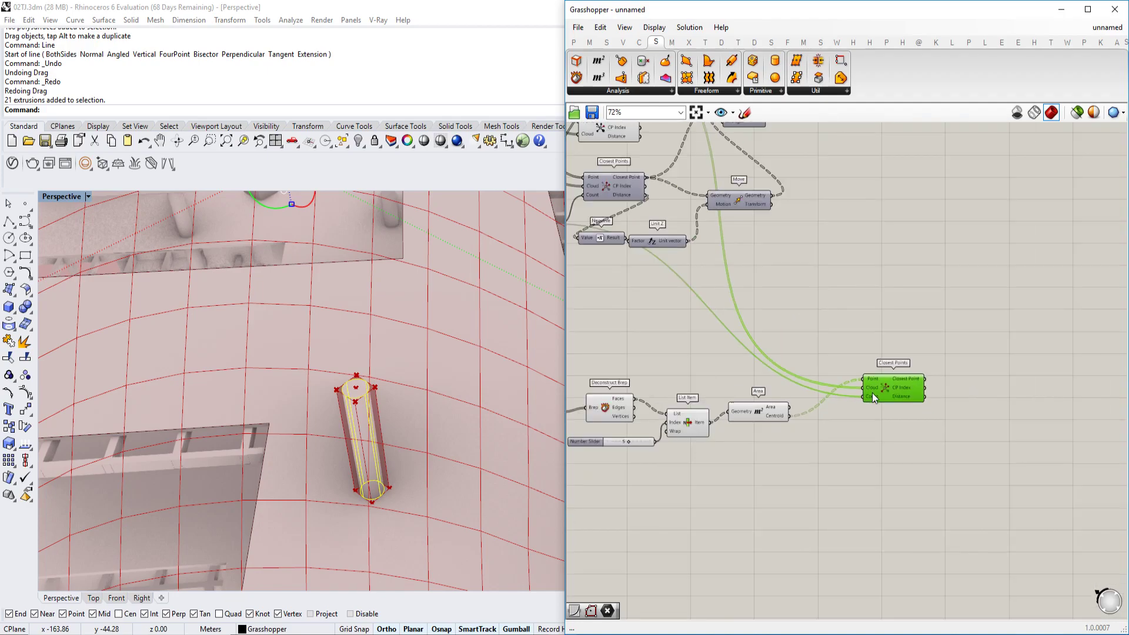
scroll(925, 391, "up", 3)
left_click(950, 347)
left_click(856, 386)
right_click(859, 386)
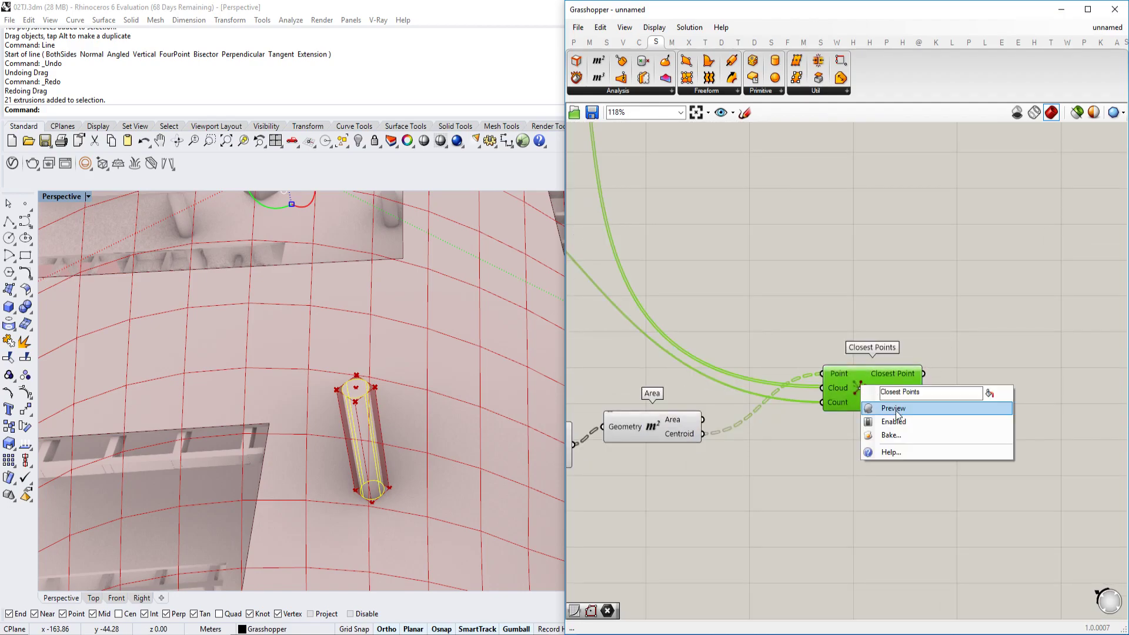
left_click(894, 407)
Step: Examine the closest mesh points found around the column bases in the Rhino viewport
scroll(448, 401, "down", 7)
right_click_drag(446, 400, 393, 386)
scroll(393, 387, "up", 5)
right_click_drag(778, 391, 931, 330)
scroll(931, 329, "down", 1)
right_click_drag(720, 379, 781, 355)
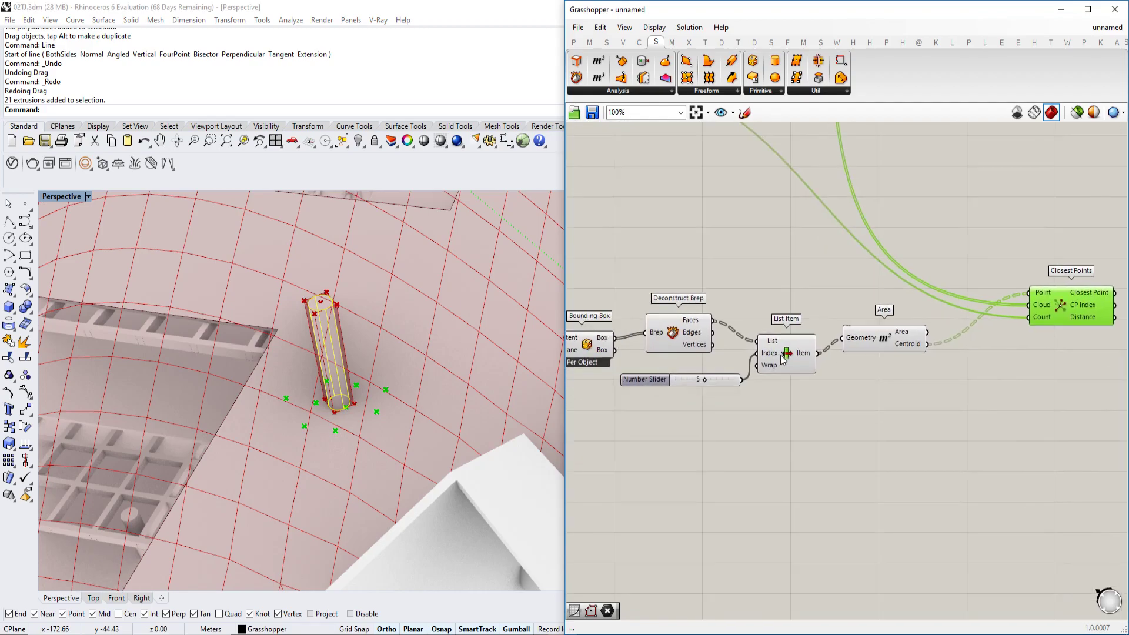
scroll(330, 377, "down", 4)
scroll(312, 362, "up", 4)
scroll(293, 362, "down", 4)
right_click_drag(293, 362, 333, 358)
scroll(334, 358, "down", 3)
double_click(960, 434)
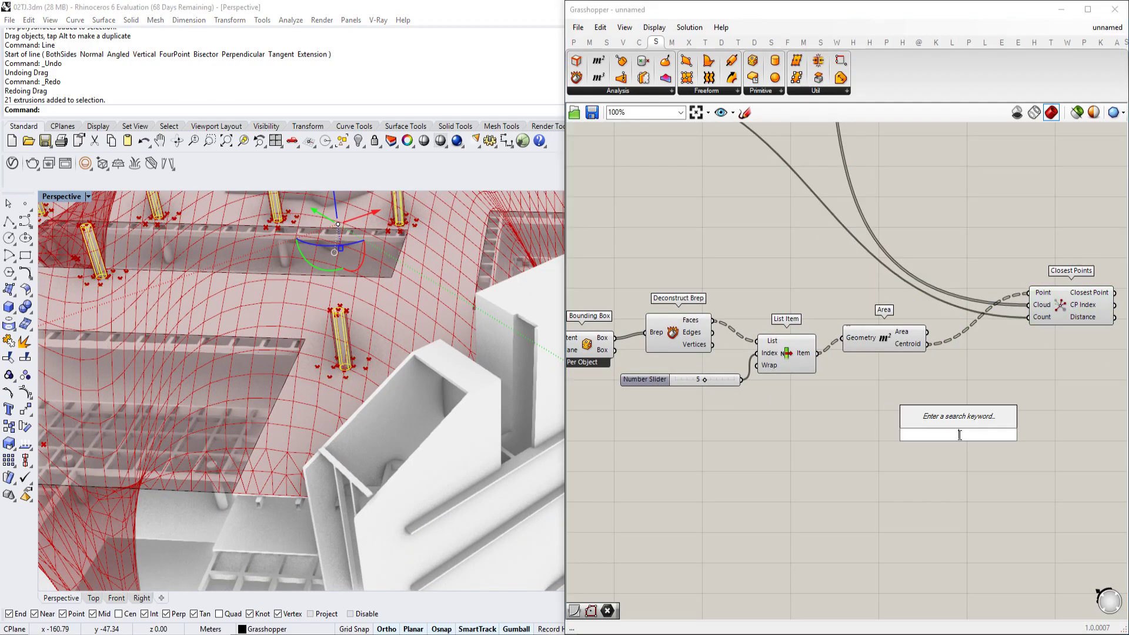
left_click(858, 400)
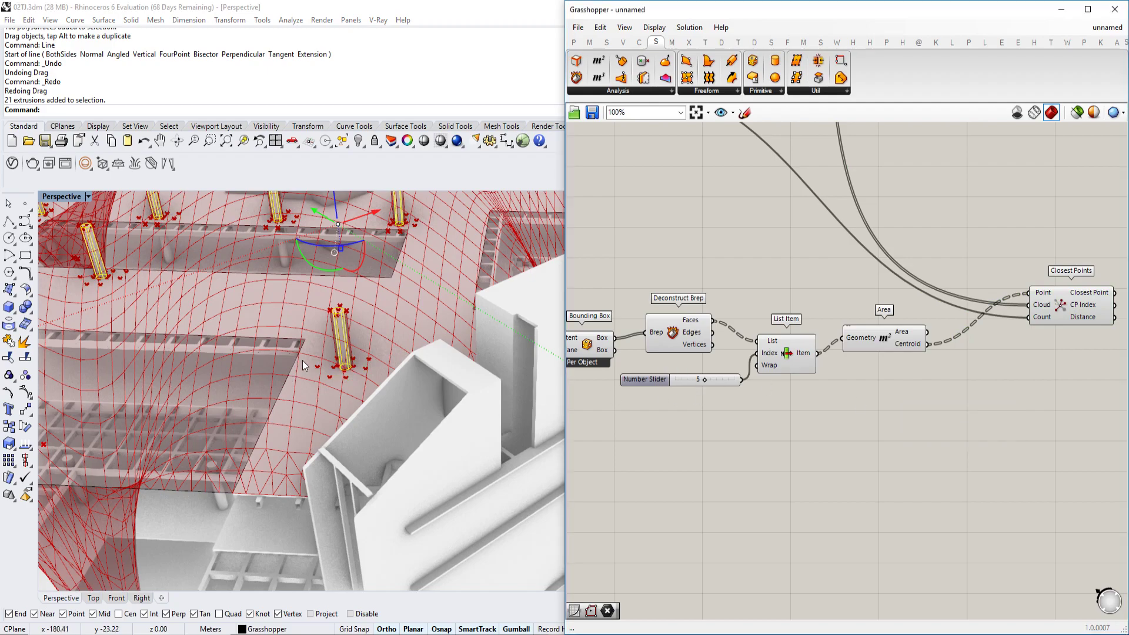
scroll(301, 361, "up", 5)
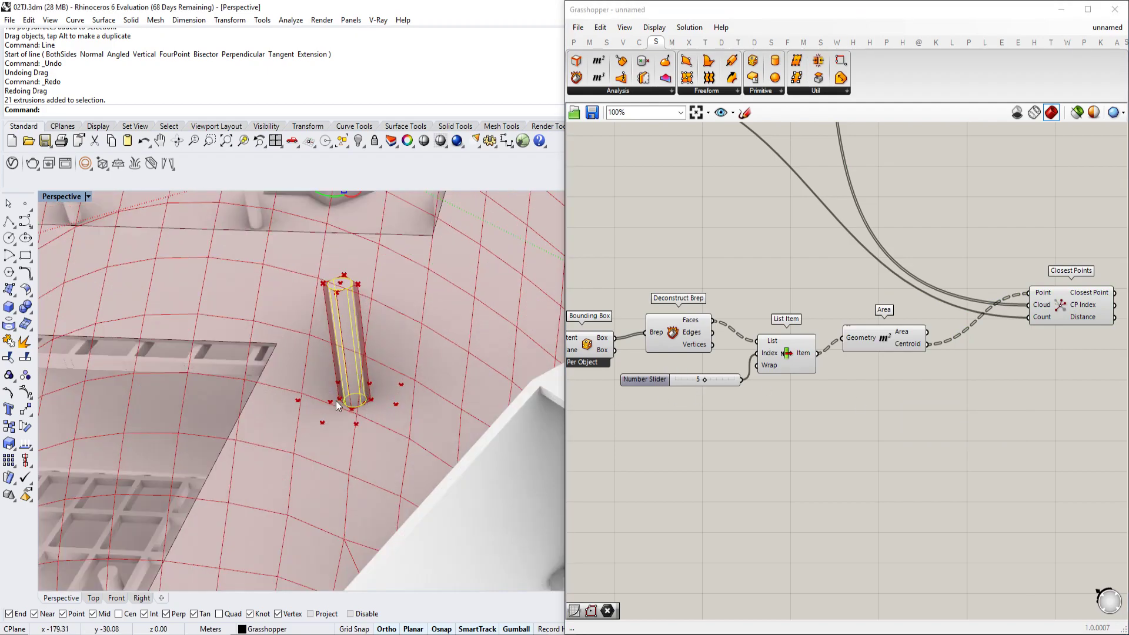
scroll(336, 401, "up", 10)
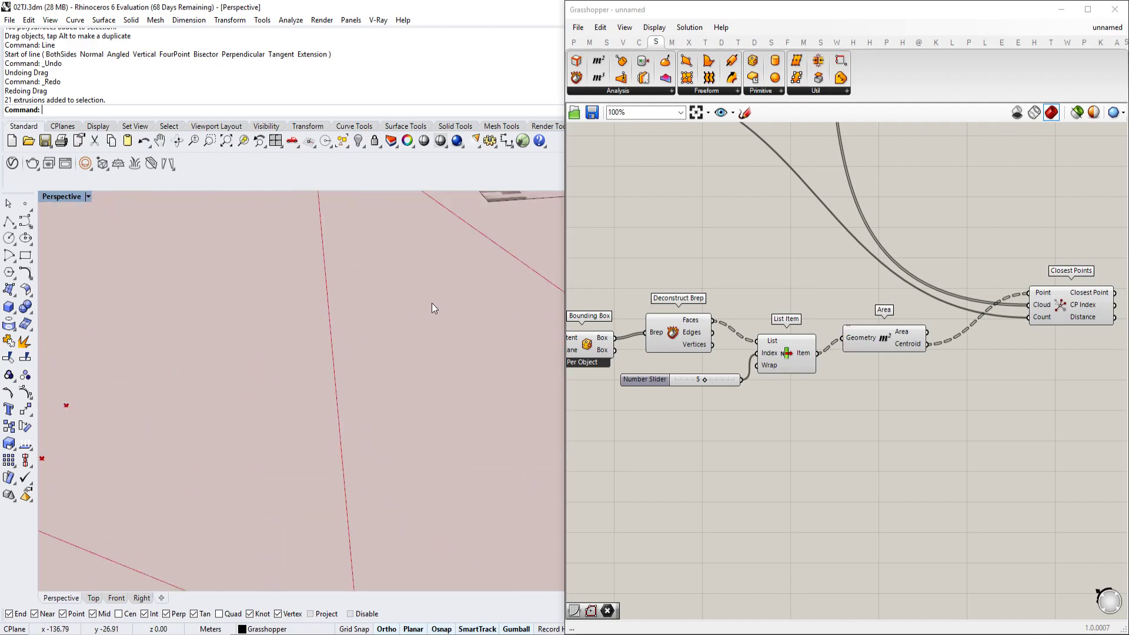
scroll(432, 302, "down", 10)
scroll(347, 335, "up", 8)
scroll(347, 335, "down", 8)
right_click_drag(330, 356, 309, 379)
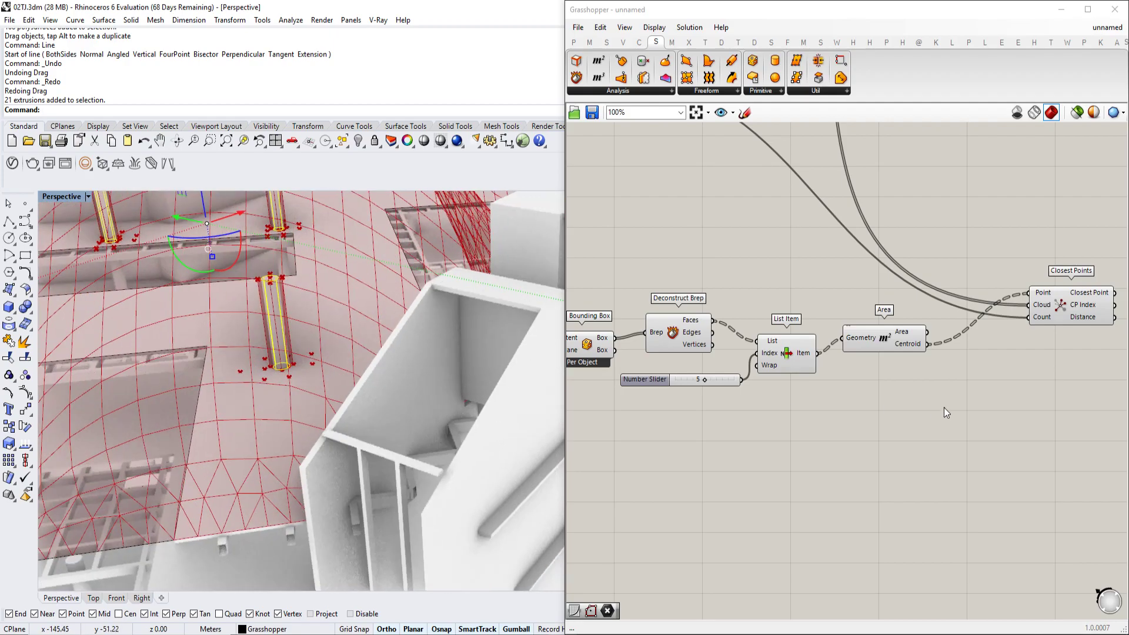
Step: Duplicate the List Item with its Faces input and drive the copy's Index with a new Number Slider set to 4
double_click(945, 409)
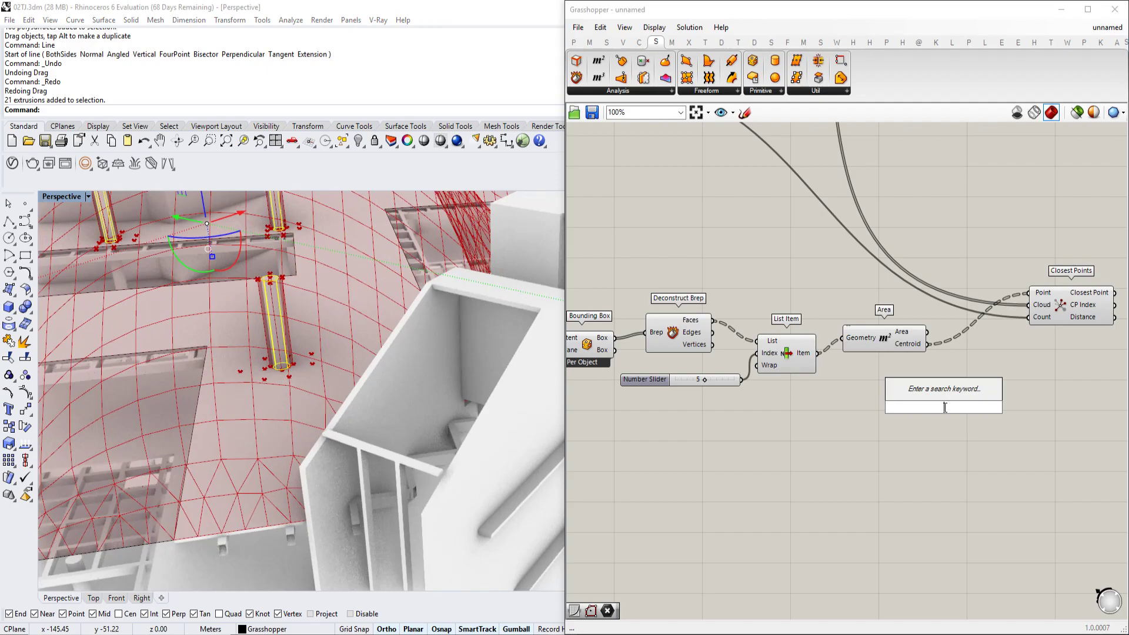
key("Escape")
right_click_drag(944, 385, 953, 365)
left_click(804, 338)
key("ctrl+c")
key("ctrl+v")
double_click(718, 419)
type("4")
key("Return")
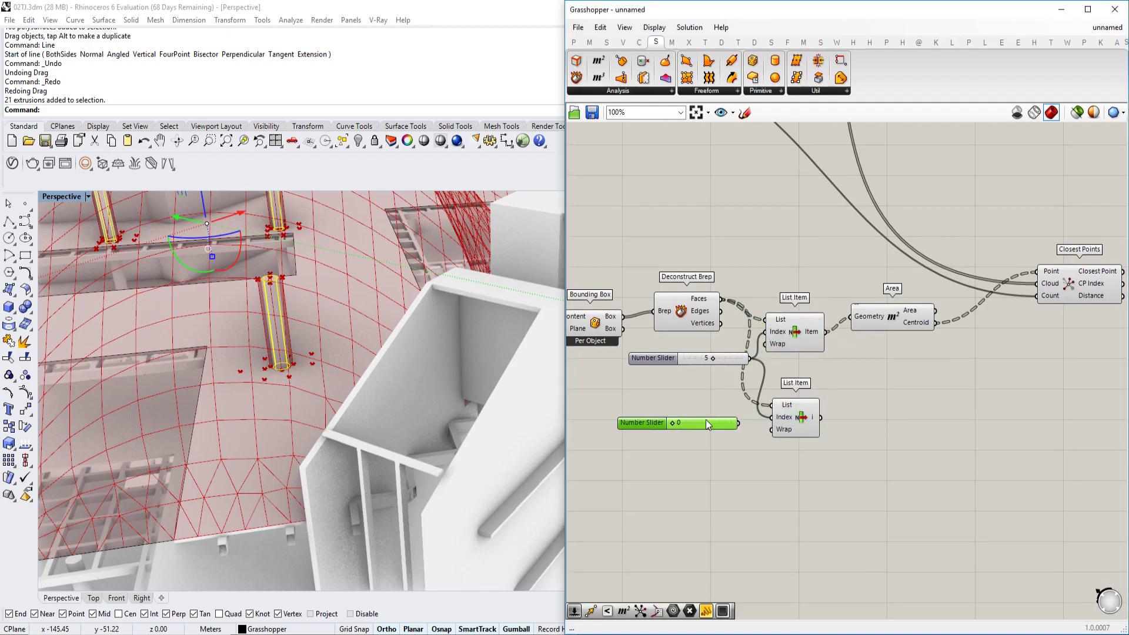
scroll(705, 419, "up", 2)
left_click_drag(686, 425, 797, 417)
left_click(831, 409)
scroll(286, 368, "up", 4)
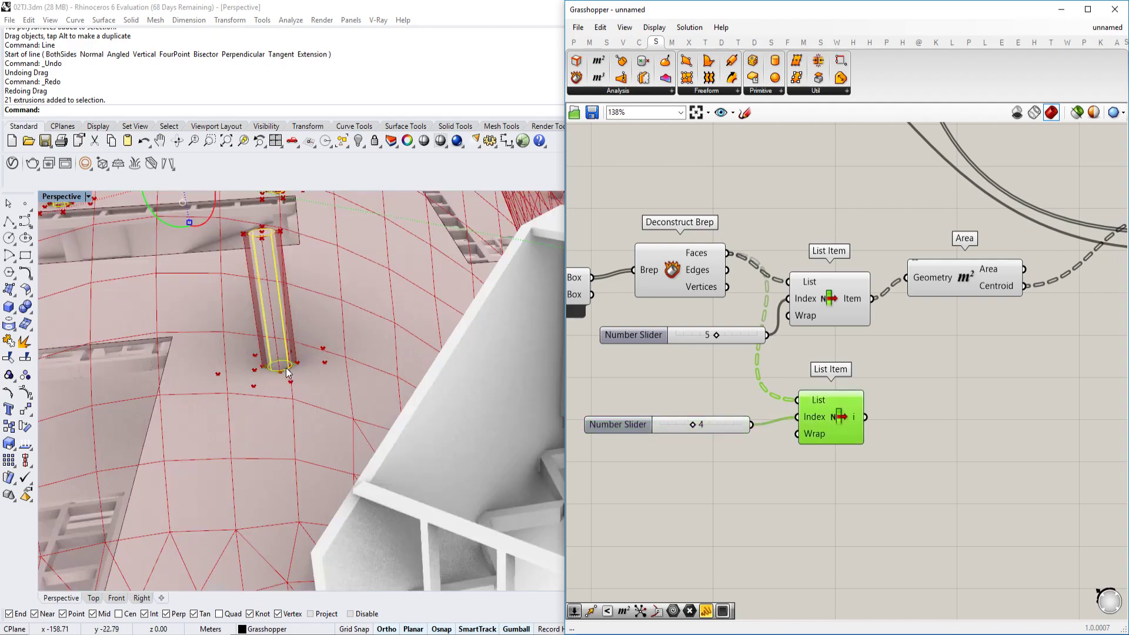
Step: Duplicate the Area component below the original and wire the second List Item's output into its Geometry input
double_click(968, 404)
key("Escape")
left_click_drag(960, 279, 947, 395, "alt")
left_click_drag(866, 417, 892, 393)
Step: Add a Distance component and wire the centroids of the two Area components into Point A and Point B
right_click_drag(1088, 407, 920, 388)
double_click(923, 388)
type("distance")
key("Return")
left_click_drag(832, 382, 872, 392)
left_click_drag(847, 296, 858, 266)
Step: Add a Unit Z component and wire the Distance output into its Factor input
right_click(997, 422)
left_click(999, 405)
right_click_drag(396, 335, 394, 374)
right_click_drag(1026, 378, 926, 364)
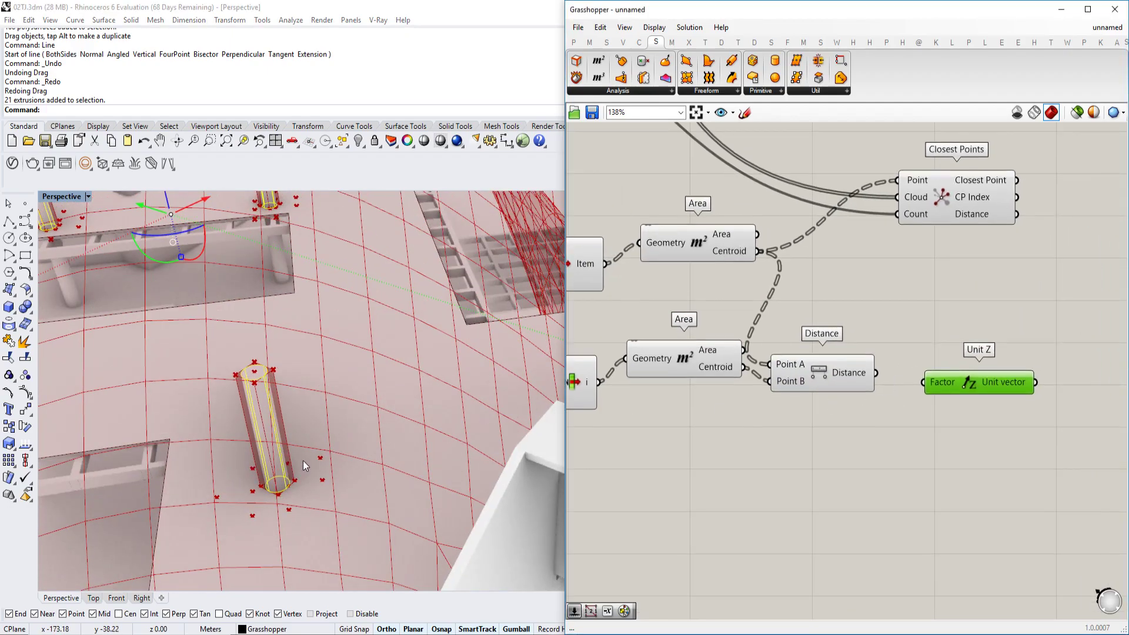
right_click_drag(933, 387, 880, 392)
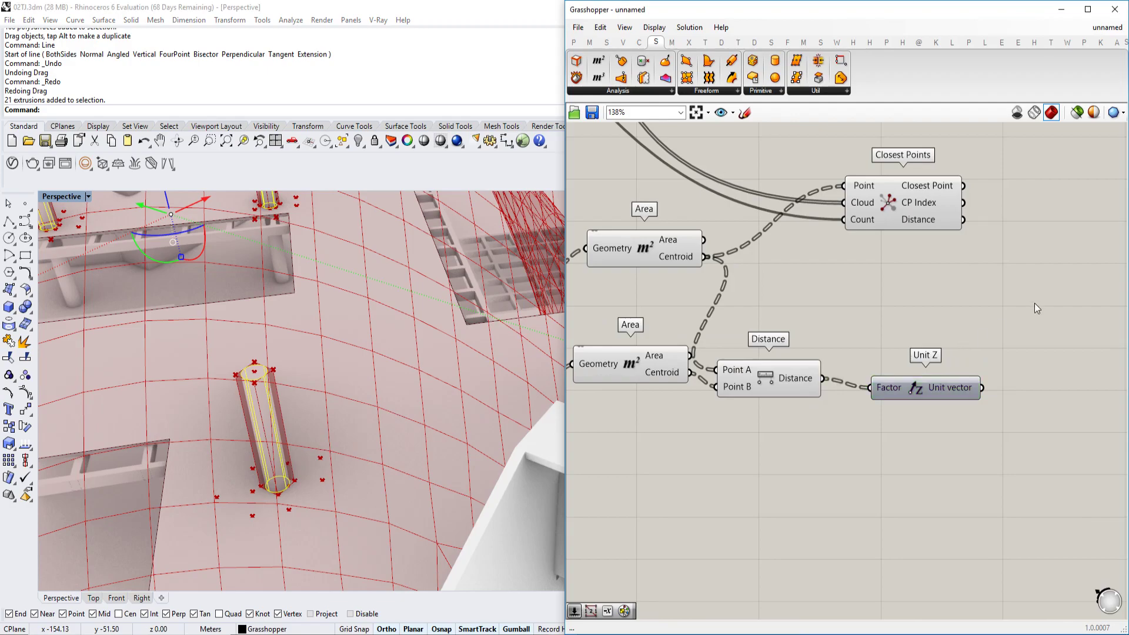
Step: Add a Move component, wiring Unit Z's vector into Motion and the duplicated Closest Points' Closest Point output into Geometry
double_click(1033, 306)
type("move")
left_click(1030, 289)
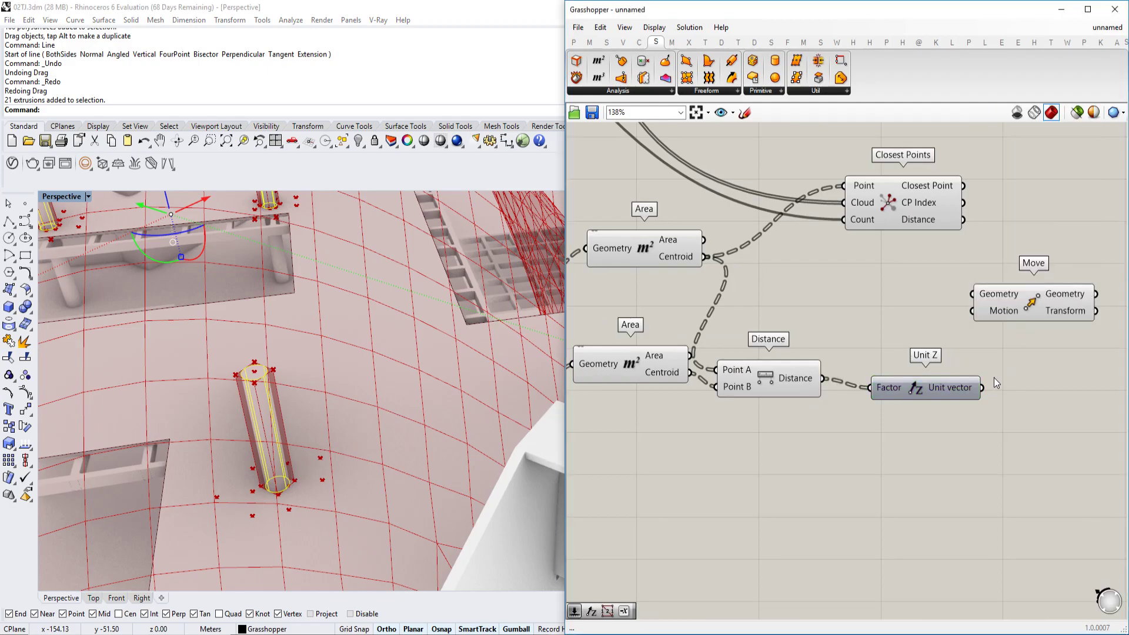
left_click_drag(976, 313, 973, 312)
scroll(964, 308, "down", 3)
left_click(889, 234)
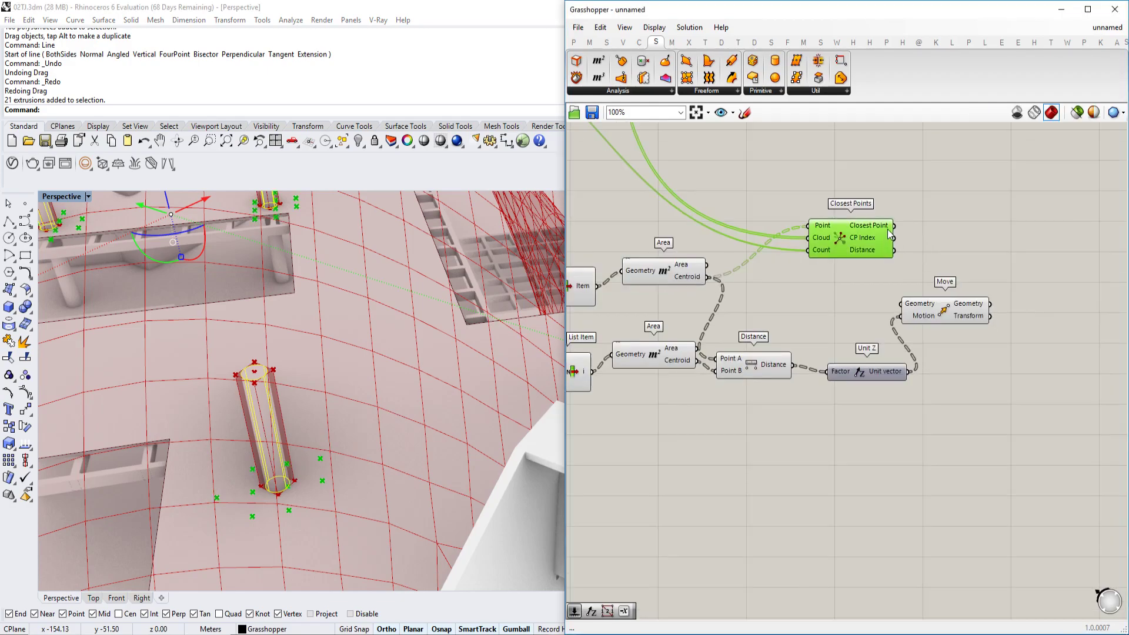
left_click(924, 313)
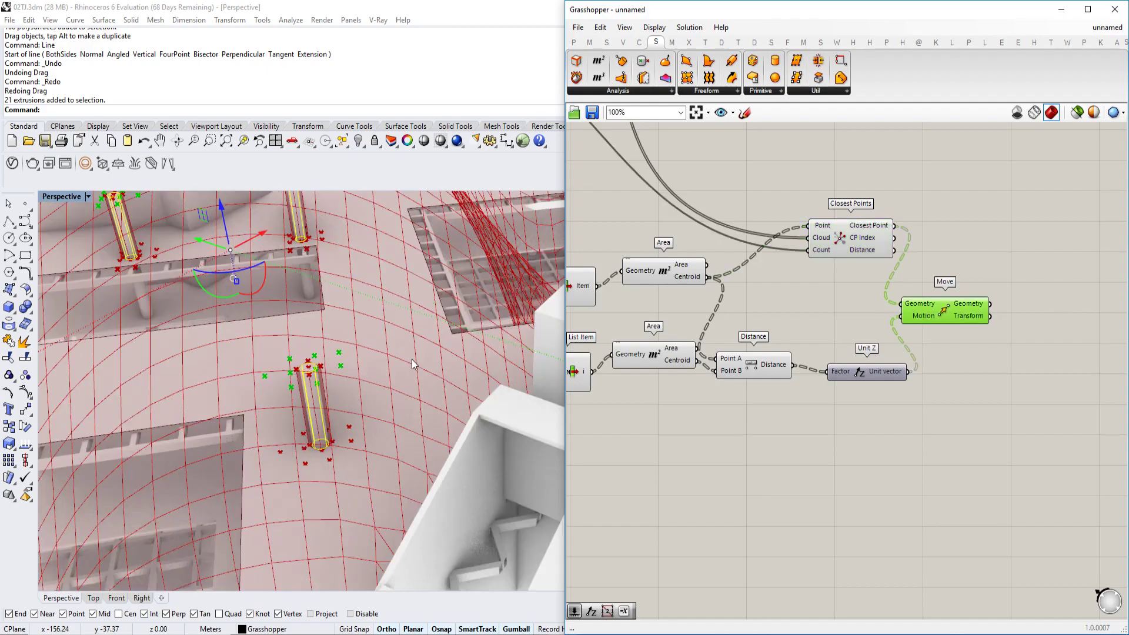
Step: Ungroup the roof columns repeatedly so that each column extrusion can be selected on its own
scroll(317, 372, "down", 5)
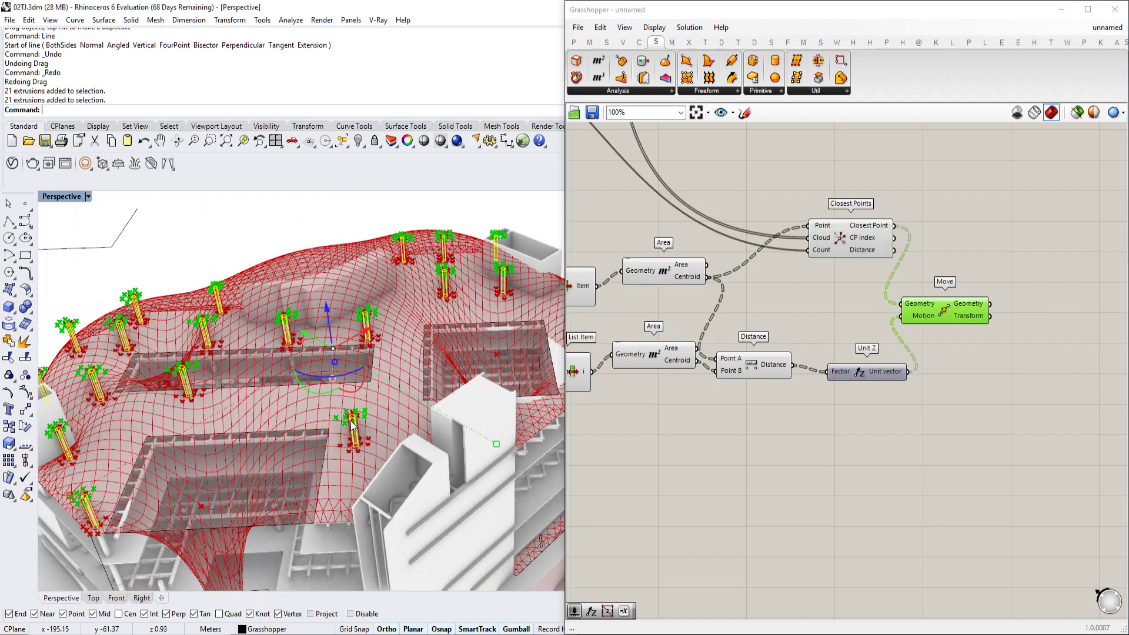
scroll(355, 428, "up", 3)
type("Ungr")
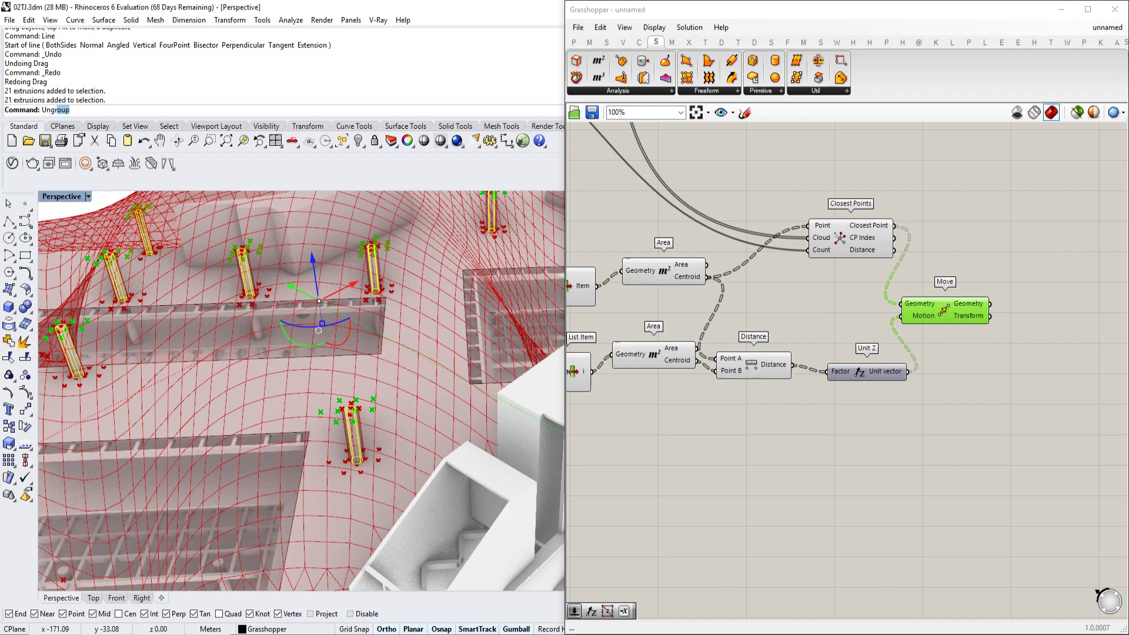
type("oup")
key("Return")
left_click(358, 432)
left_click(350, 433)
type("Ungroup")
key("Return")
key("Return")
Step: Stretch the single column between the courtyards from its base with Scale1D to about 1.97 times its length
left_click(349, 428)
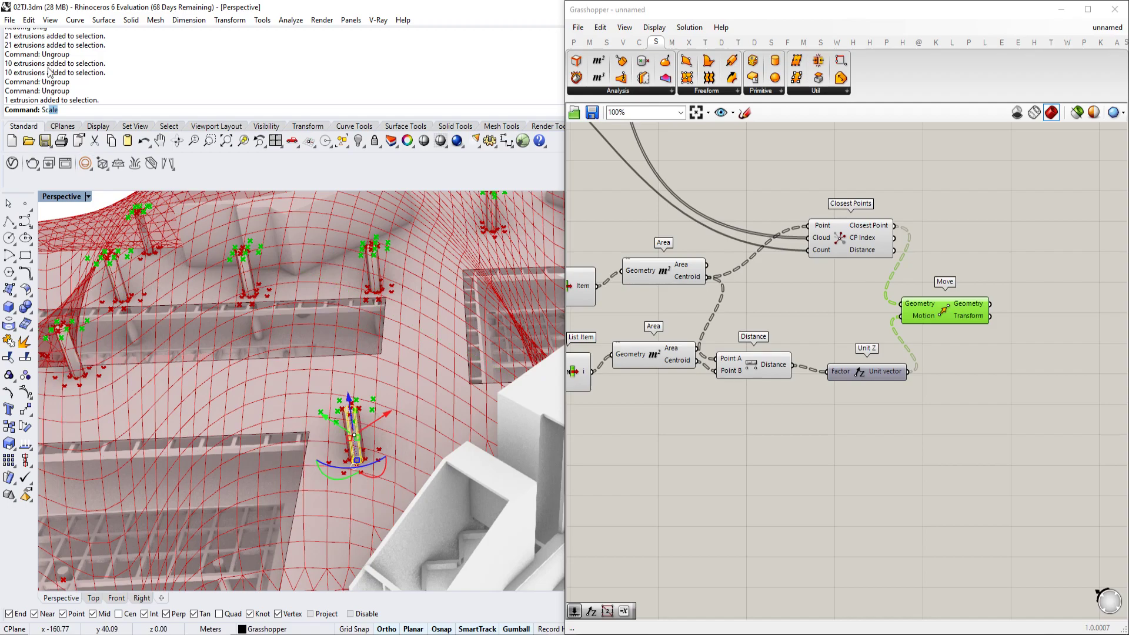
left_click(81, 127)
left_click(357, 461)
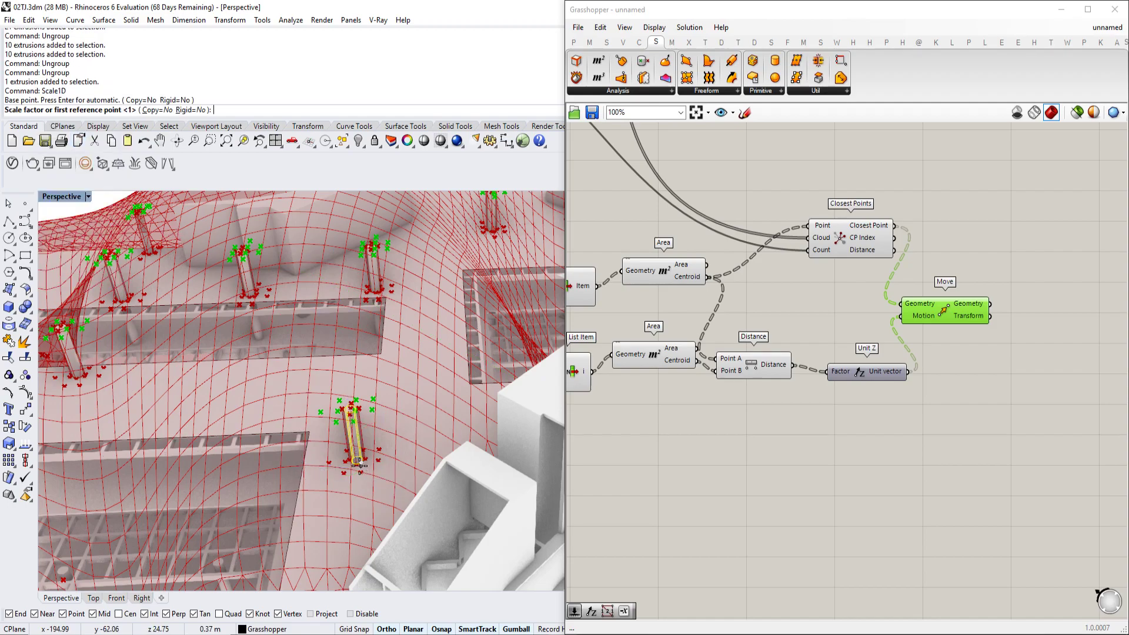
scroll(359, 444, "up", 3)
left_click(350, 374)
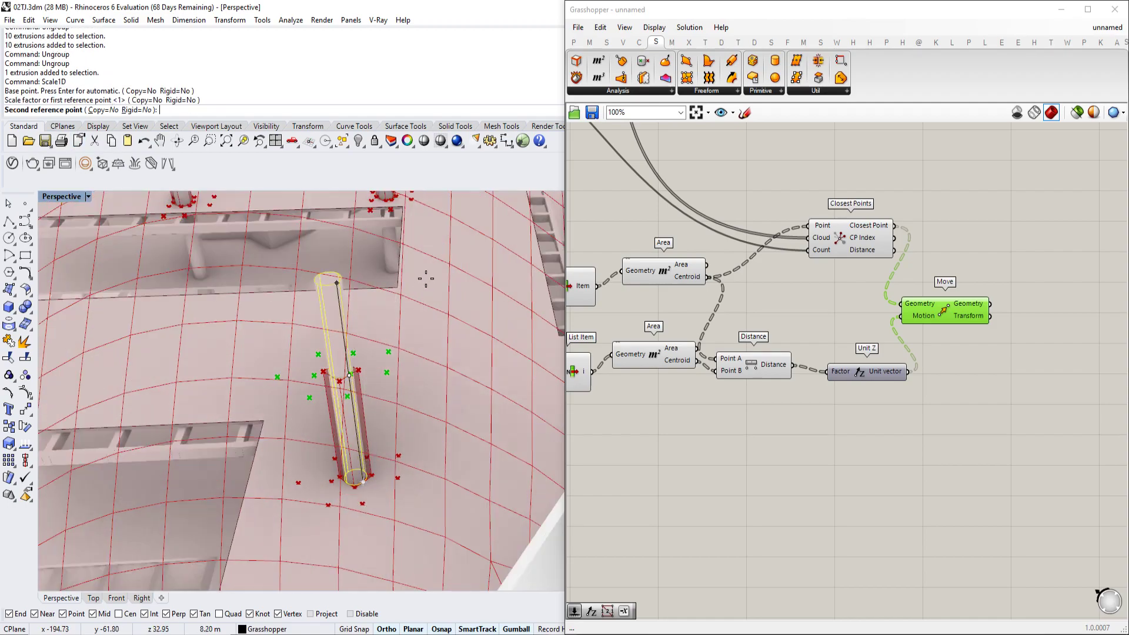
left_click(317, 246)
scroll(370, 311, "down", 3)
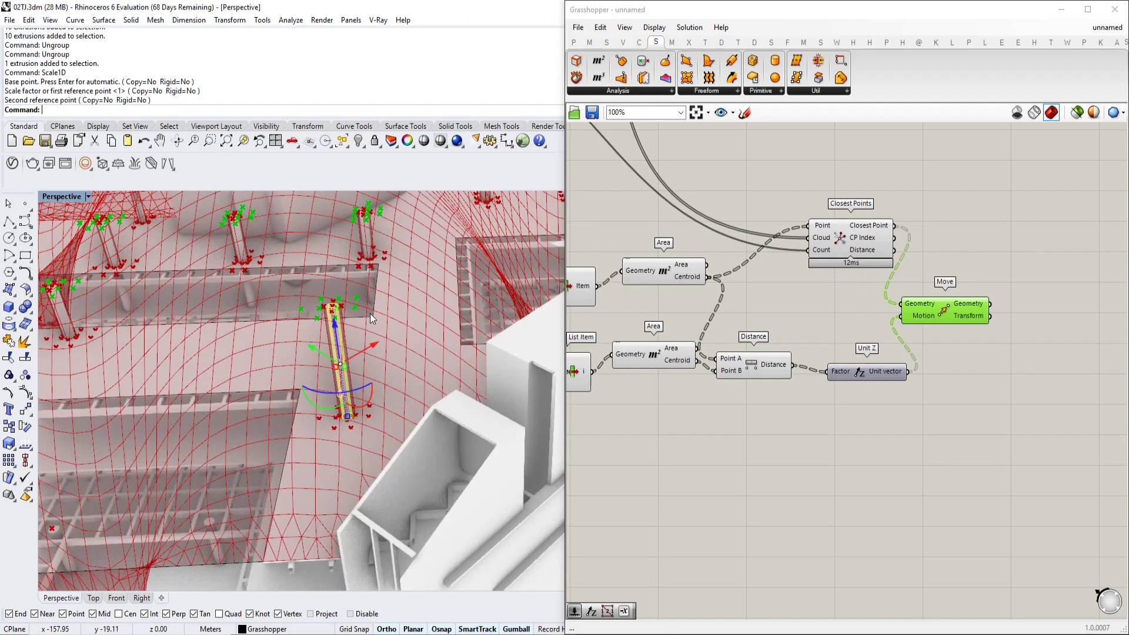
scroll(369, 312, "down", 6)
left_click(345, 290)
scroll(327, 303, "up", 5)
right_click_drag(326, 302, 422, 286)
left_click(365, 335)
type("Scale")
scroll(373, 352, "up", 3)
key("Return")
key("Escape")
scroll(376, 341, "down", 6)
Step: Stretch the column behind the square courtyard from its base with Scale1D so it rises far above the roof mesh
left_click(422, 286)
scroll(417, 291, "up", 6)
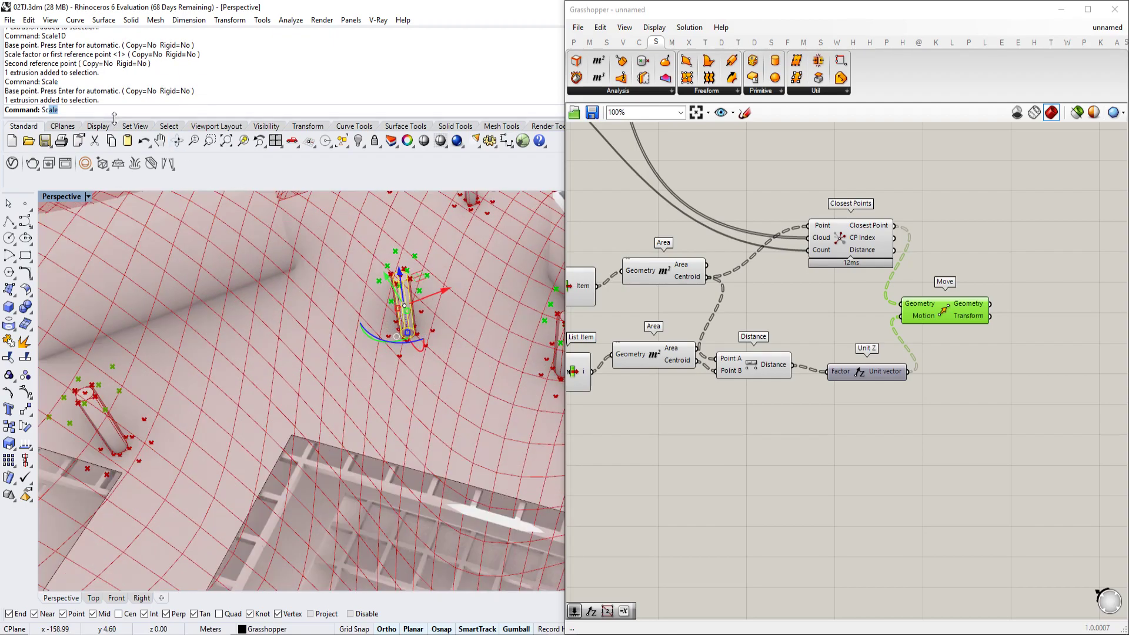
type("Sc")
left_click(67, 129)
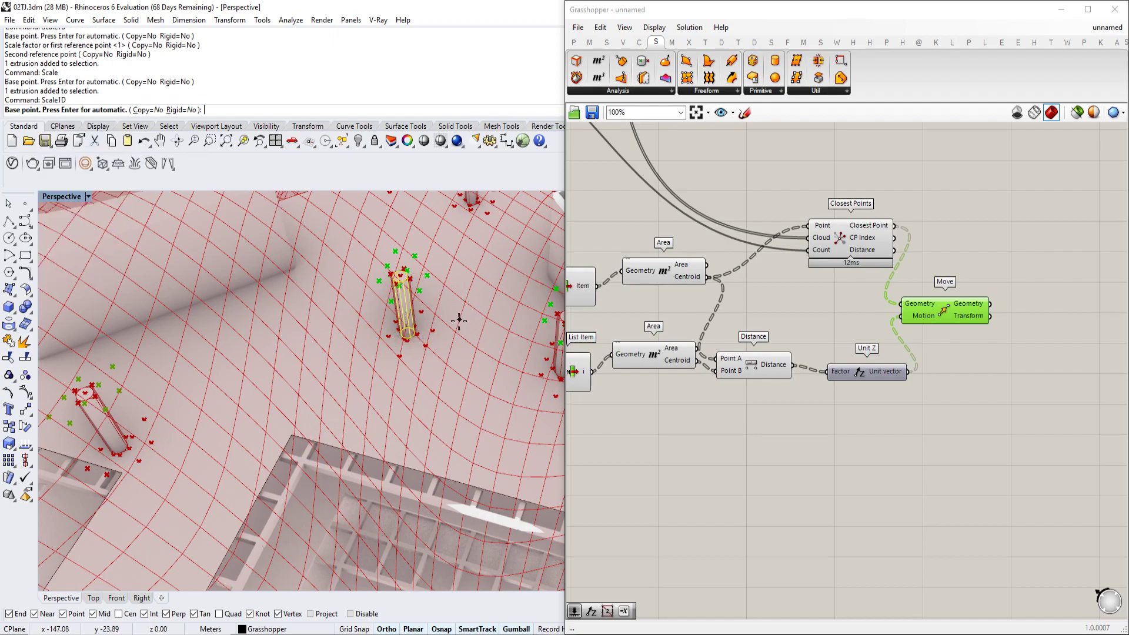
left_click(410, 338)
left_click(402, 276)
right_click_drag(403, 276, 476, 201)
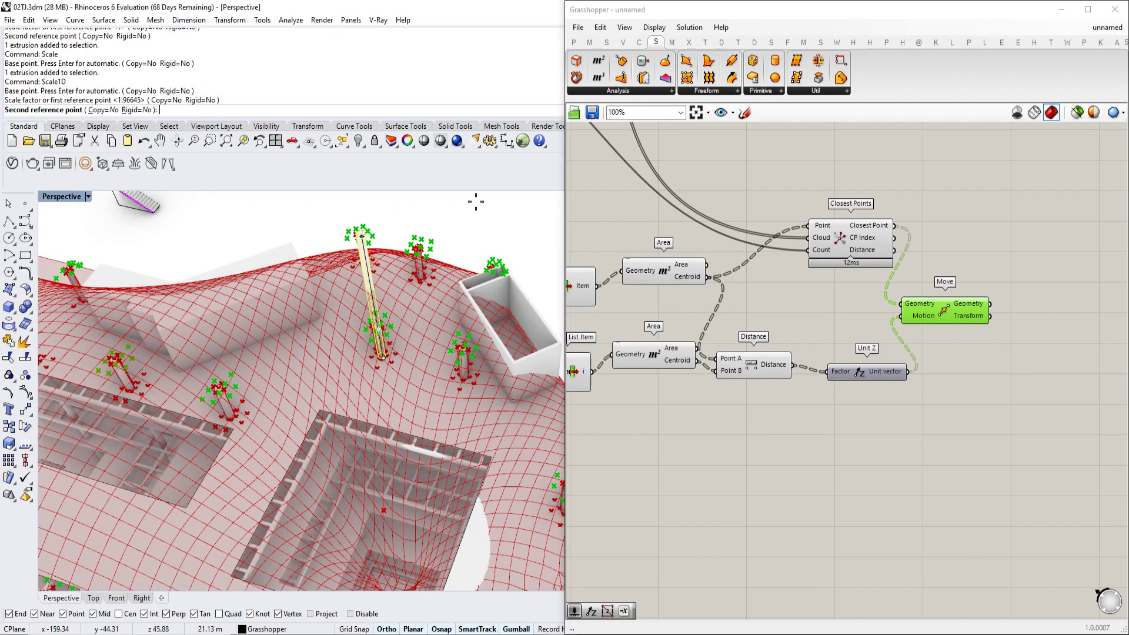
key("Escape")
right_click(405, 324)
right_click_drag(411, 291, 426, 335)
left_click(441, 354)
left_click(393, 297)
left_click(126, 223)
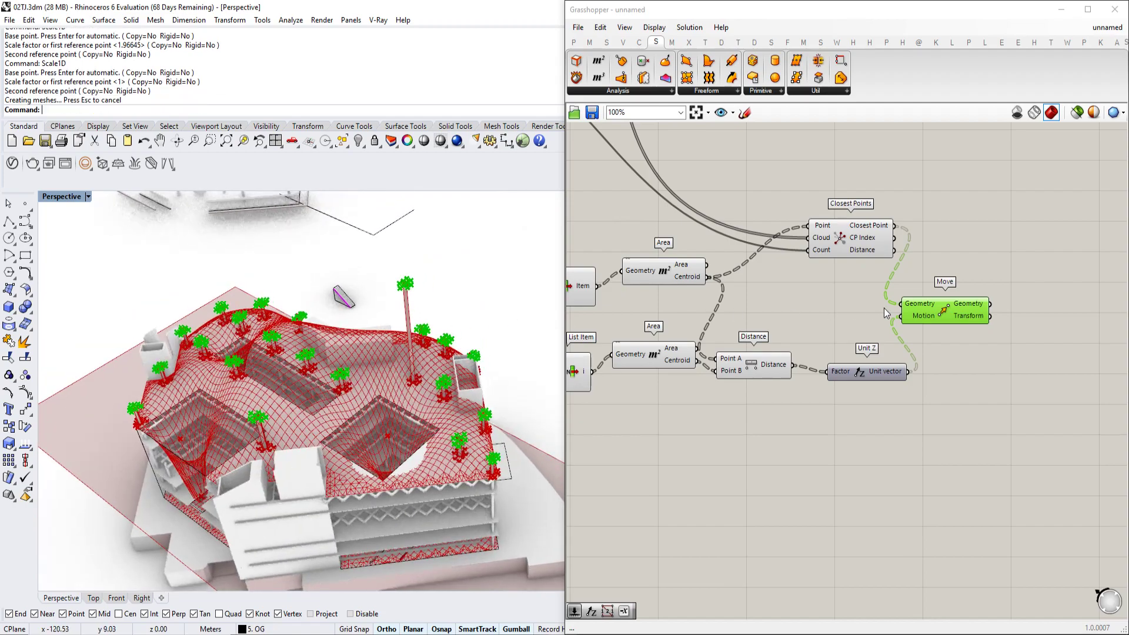
Step: Add a Kangaroo Anchor component beside the Move component
scroll(879, 283, "down", 2)
right_click_drag(877, 272, 866, 305)
double_click(961, 278)
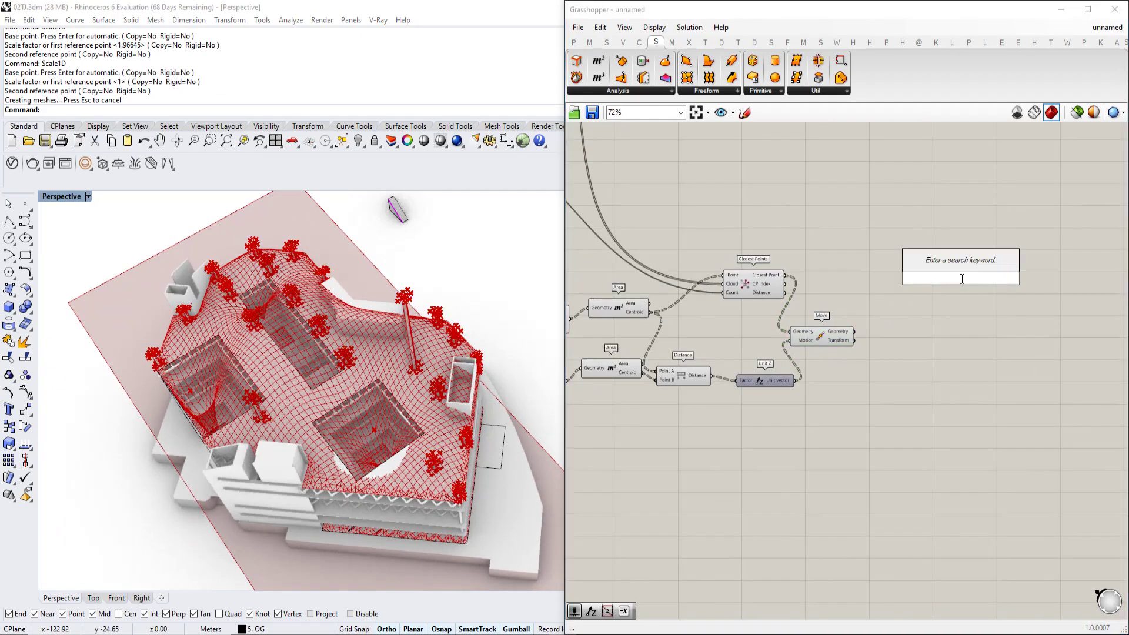
type("anchor")
key("Return")
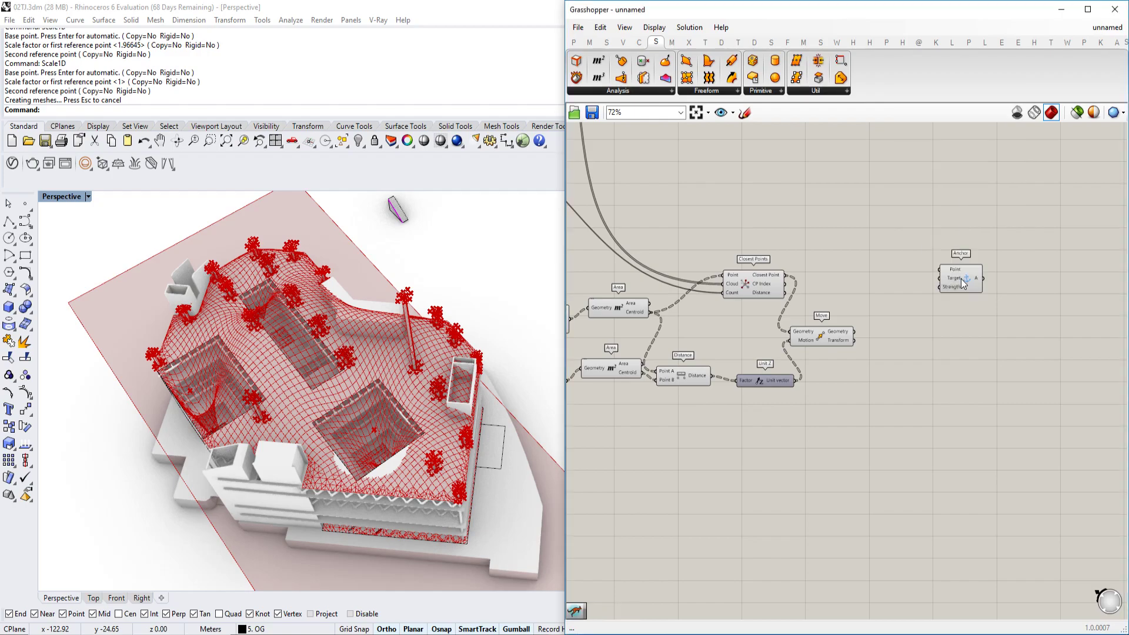
Step: Wire Closest Points' Closest Point output into the new Anchor's Point input and Move's Geometry output into its Target
scroll(963, 284, "up", 3)
left_click(729, 382)
right_click_drag(447, 349, 471, 317)
right_click_drag(634, 319, 691, 315)
left_click(718, 294)
scroll(500, 357, "up", 4)
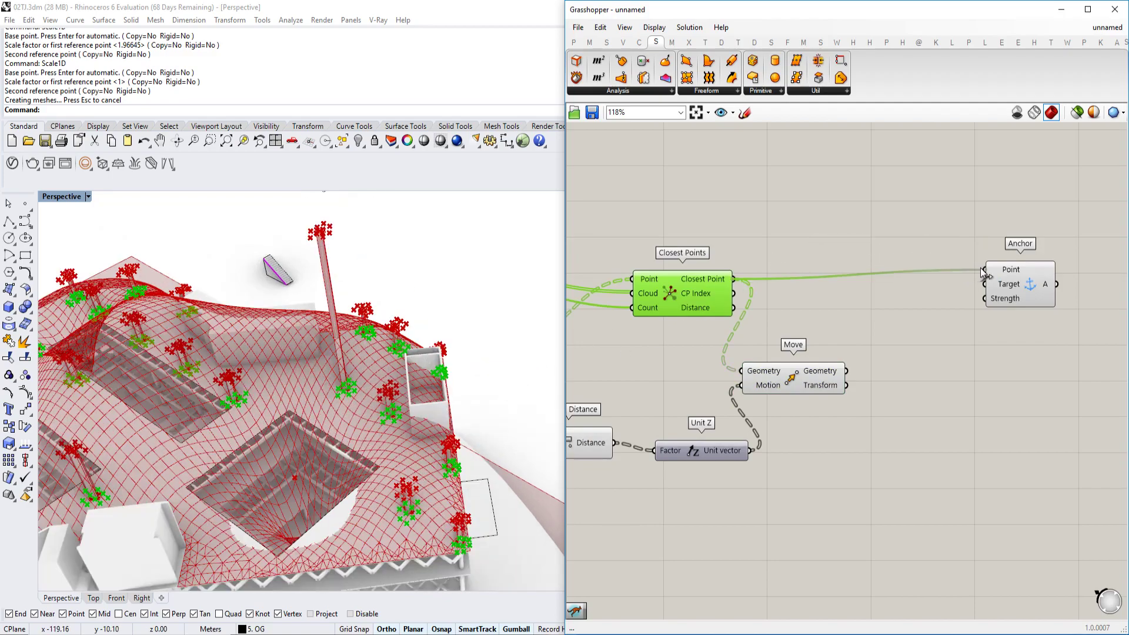
left_click_drag(839, 374, 842, 372)
Step: Connect the new Anchor's output to the Solver's GoalObjects so the mesh is pulled up to the column tops
scroll(809, 400, "down", 8)
scroll(722, 238, "up", 7)
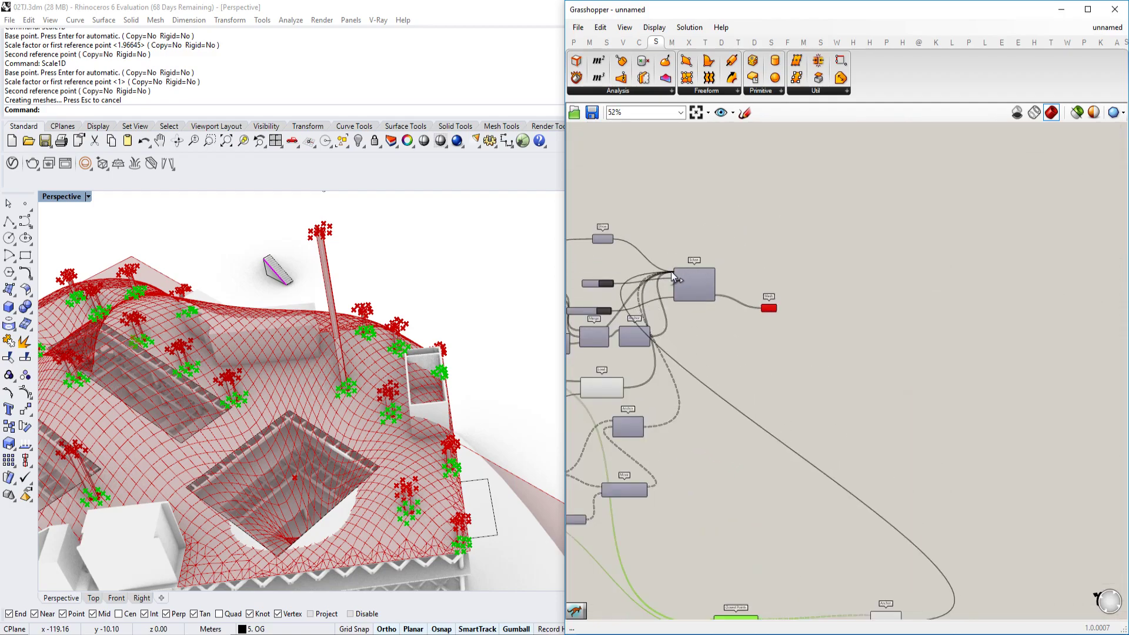
right_click_drag(347, 377, 414, 402)
scroll(402, 312, "up", 2)
scroll(386, 347, "down", 4)
scroll(414, 402, "down", 4)
scroll(415, 403, "up", 4)
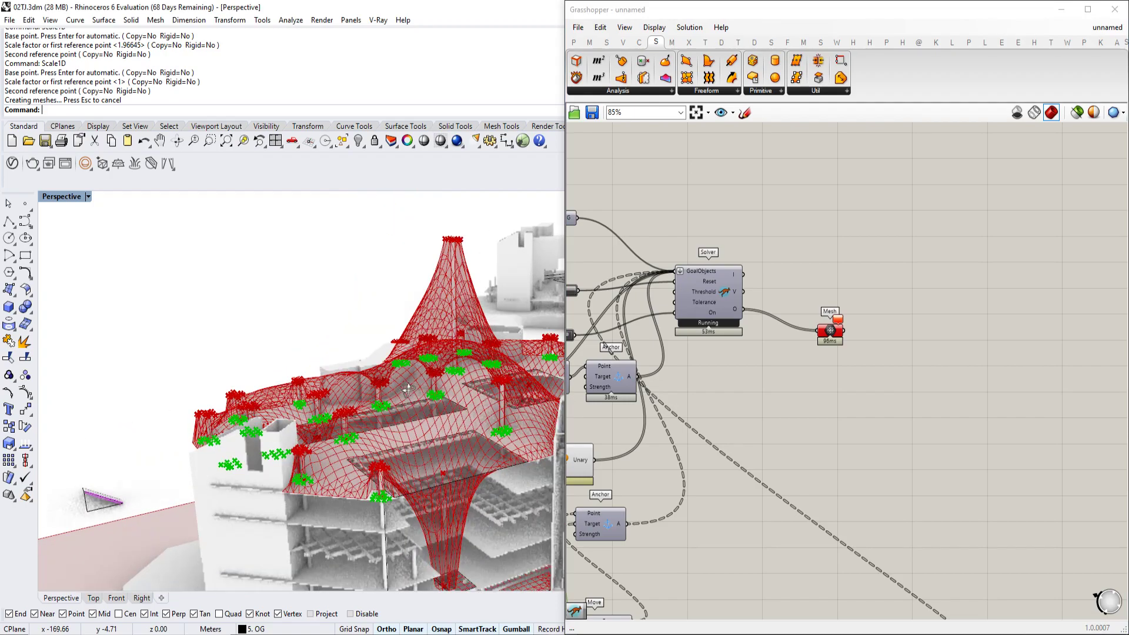
Step: Select the whole column-anchor component cluster and turn off its preview
scroll(933, 324, "down", 5)
mouse_move(949, 379)
right_mouse_down()
mouse_move(936, 294)
mouse_move(900, 222)
right_mouse_up()
scroll(901, 222, "down", 3)
right_click_drag(951, 408, 950, 371)
scroll(950, 371, "down", 2)
mouse_move(915, 385)
left_mouse_down()
mouse_move(811, 291)
mouse_move(766, 289)
left_mouse_up()
middle_click(817, 301)
left_click(852, 264)
Step: Examine the form-found roof mesh from above and from eye level beneath it, around the columns and courtyards
right_click_drag(507, 302, 369, 488)
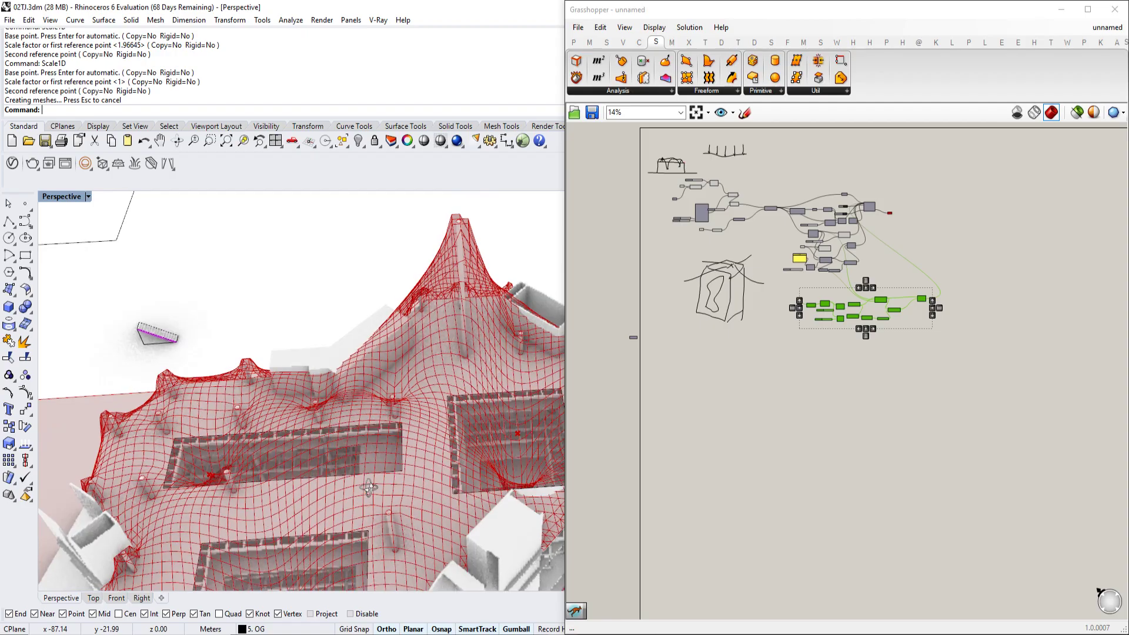
scroll(448, 407, "up", 4)
right_click_drag(448, 408, 341, 329)
scroll(310, 401, "down", 6)
scroll(347, 335, "down", 4)
scroll(411, 353, "up", 6)
scroll(345, 355, "up", 6)
scroll(330, 337, "down", 5)
scroll(385, 332, "up", 5)
scroll(386, 333, "up", 4)
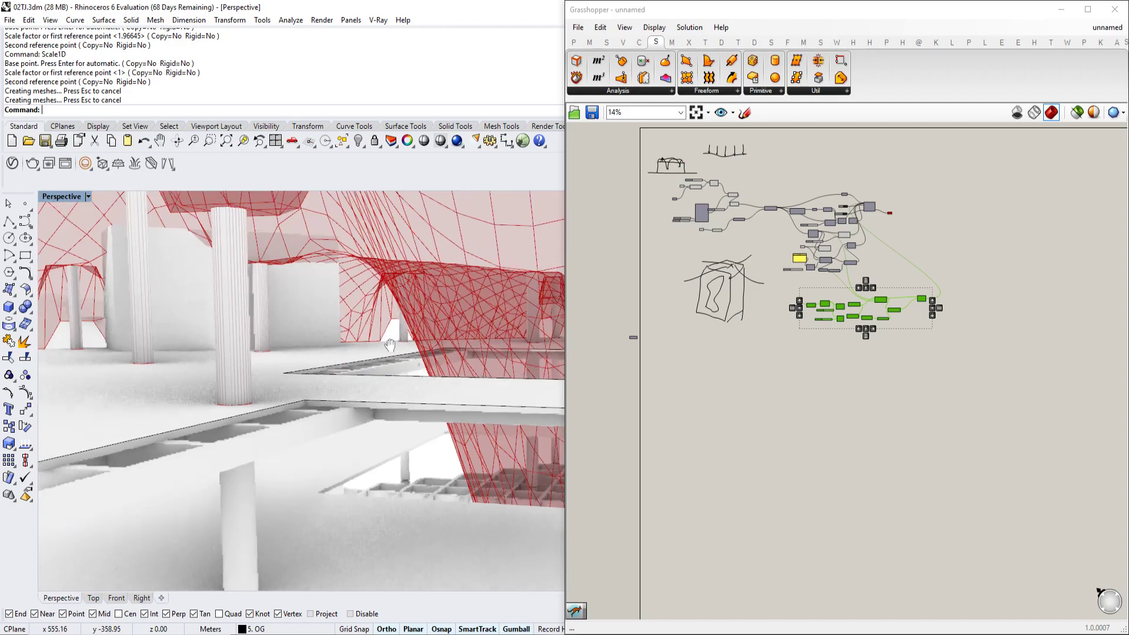
left_click(206, 340)
scroll(207, 340, "down", 3)
right_click_drag(333, 337, 367, 322)
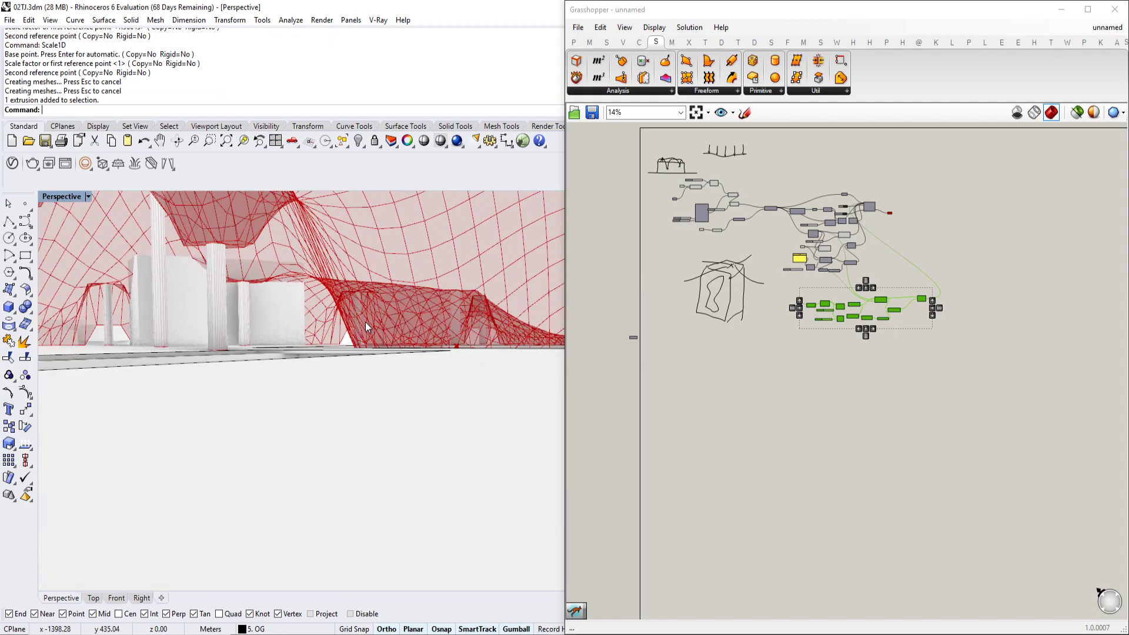
scroll(367, 322, "up", 4)
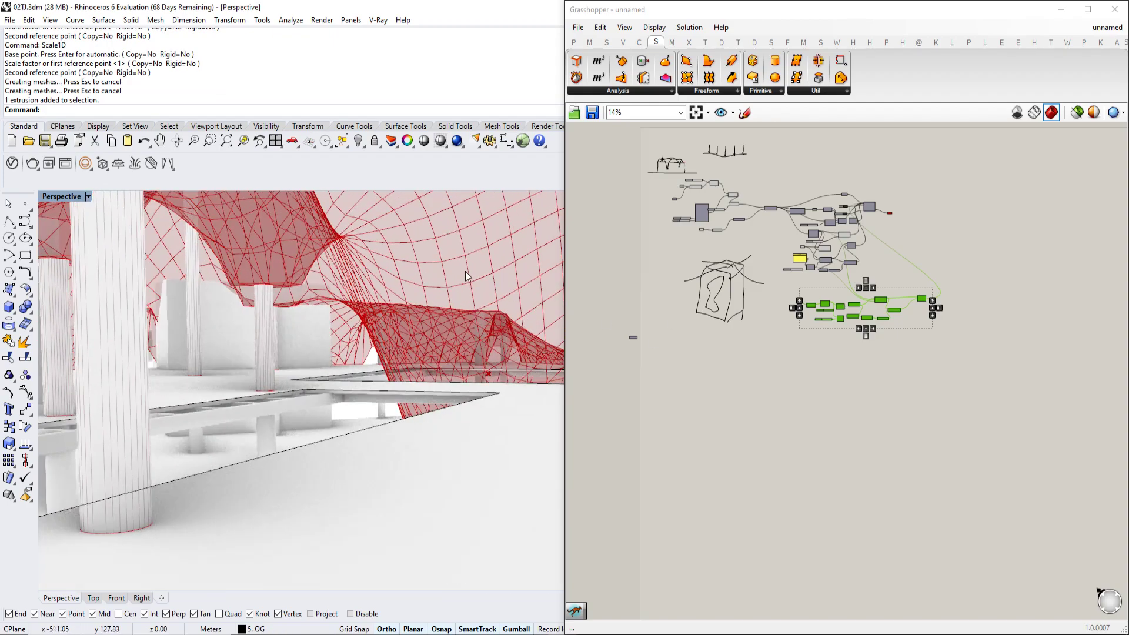
scroll(463, 271, "up", 3)
Step: Add a Pipe component next to the Mesh parameter that follows the Solver
scroll(817, 253, "up", 4)
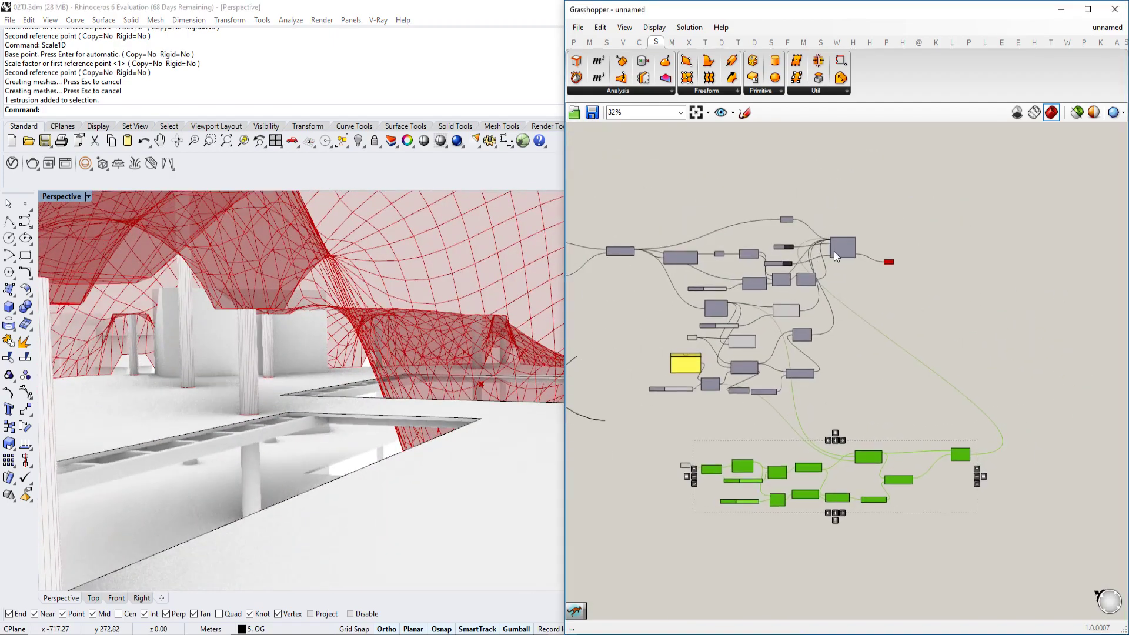
scroll(919, 270, "up", 5)
double_click(917, 301)
right_click_drag(692, 223, 760, 236)
scroll(782, 245, "up", 1)
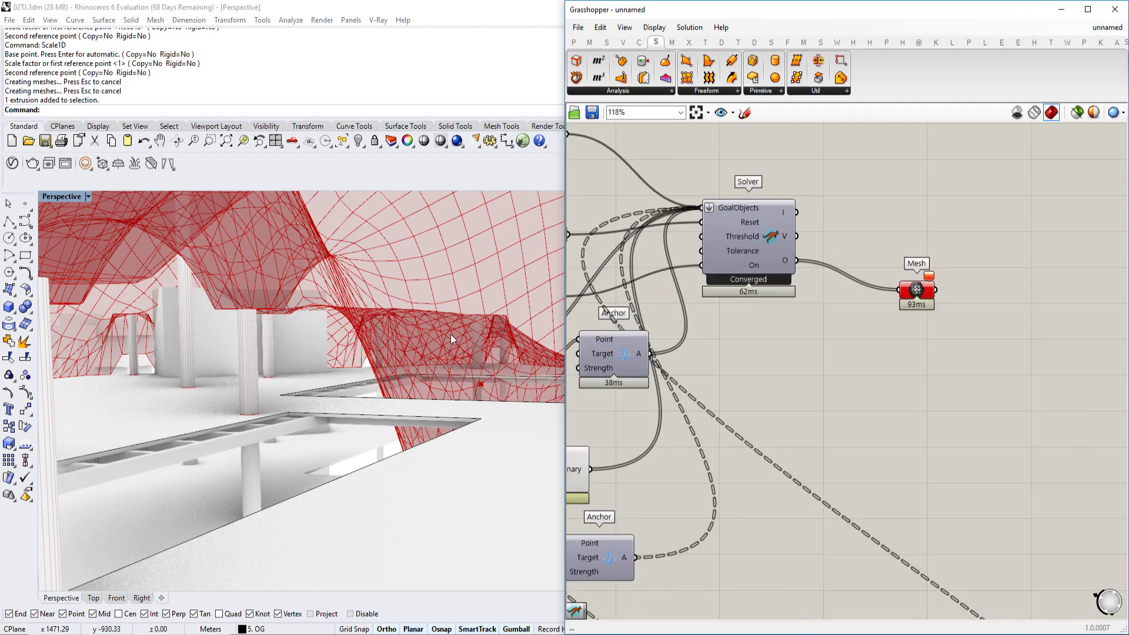
right_click_drag(347, 380, 376, 387)
right_click_drag(1019, 322, 989, 310)
right_click_drag(534, 326, 516, 343, "shift")
double_click(1046, 344)
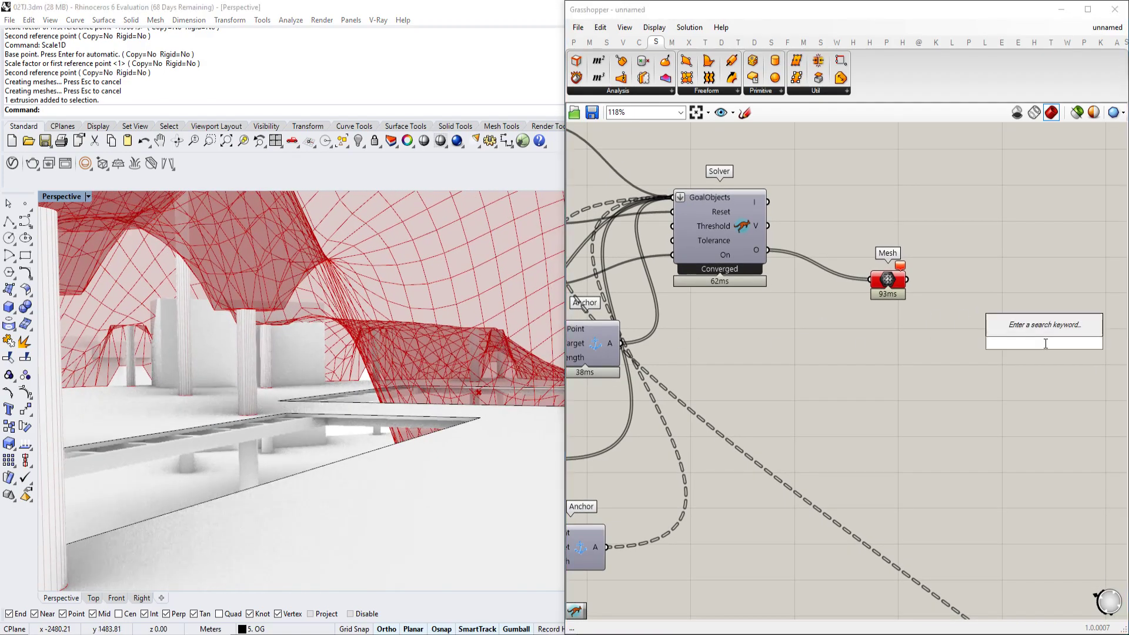
type("pipe")
key("Return")
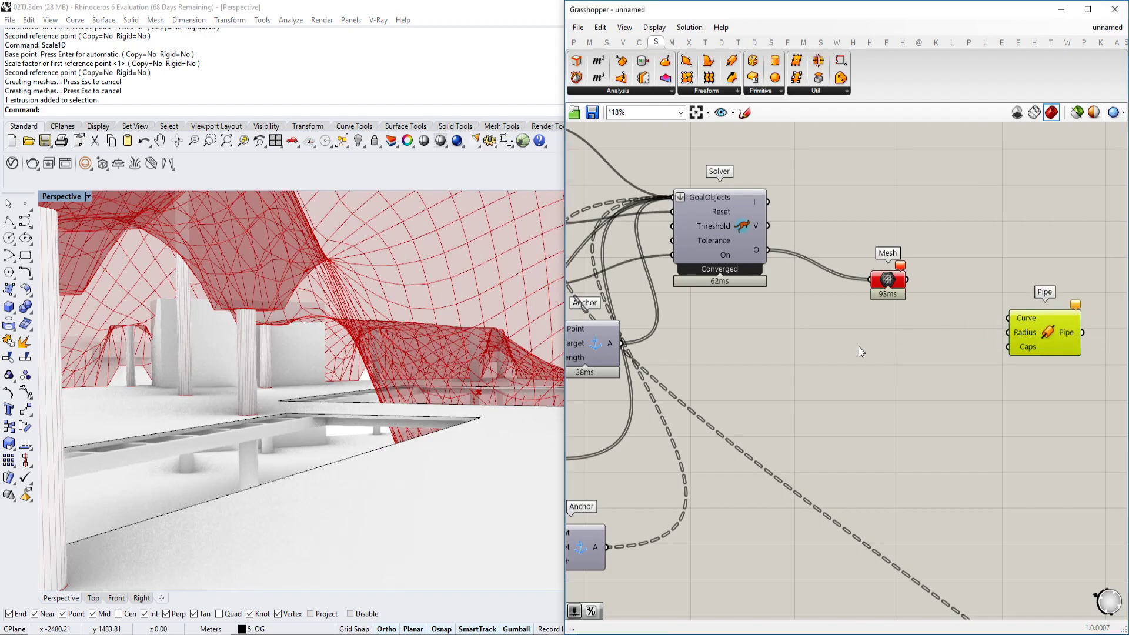
Step: Add a Mesh Edges component, feed it the solved mesh and wire its Interior Edges into Pipe's Curve input
double_click(792, 388)
type("mesh edge")
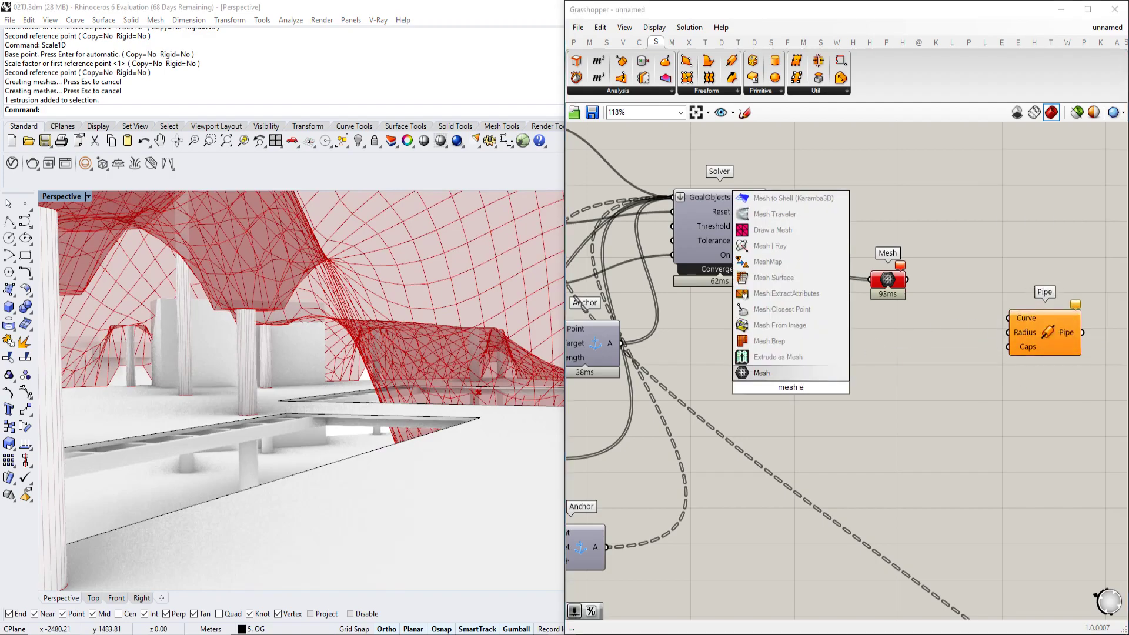
left_click(771, 357)
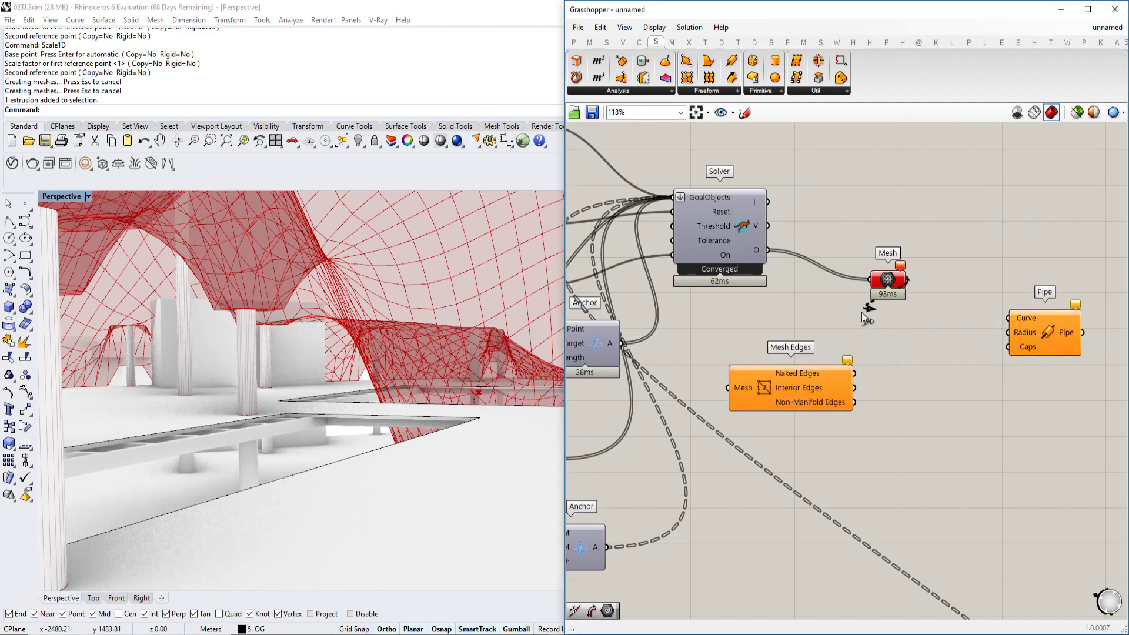
left_click_drag(721, 390, 727, 388)
left_click_drag(802, 391, 890, 362)
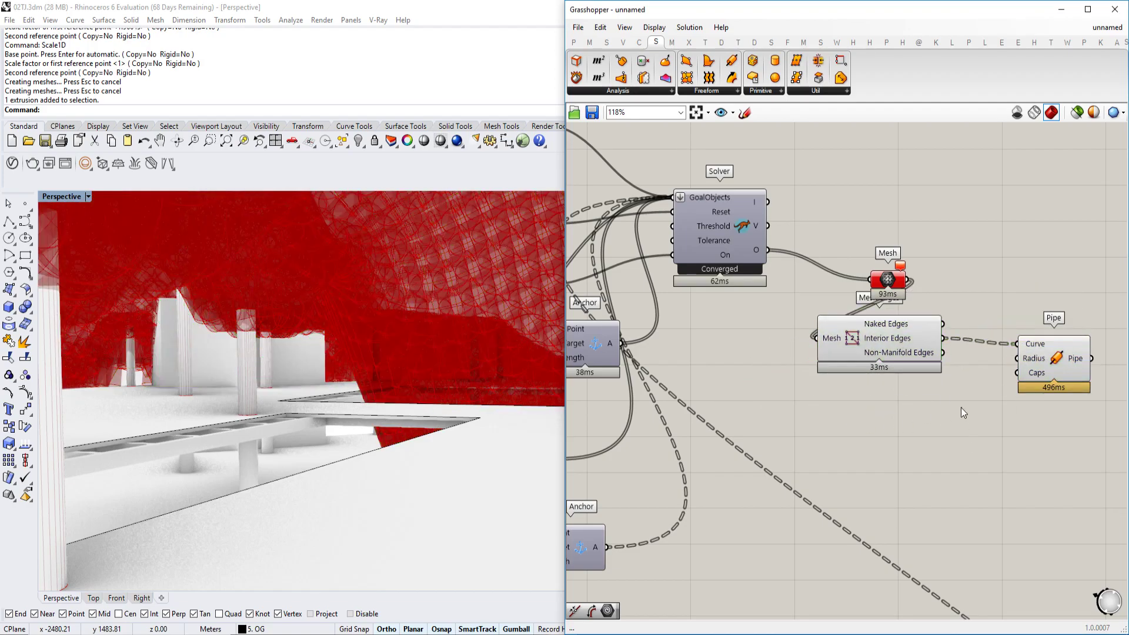
Step: Add a two-decimal number slider, set it to 0.10 and wire it into Pipe's Radius input
double_click(962, 407)
type("1.00")
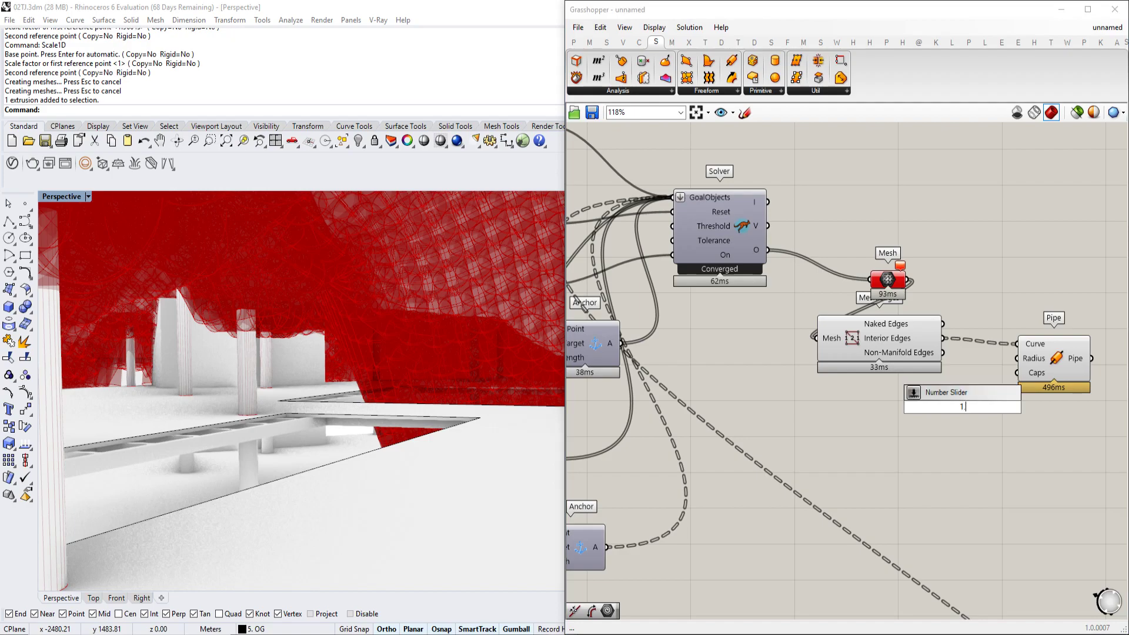
key("Return")
scroll(968, 408, "up", 3)
left_click_drag(1082, 407, 1070, 408)
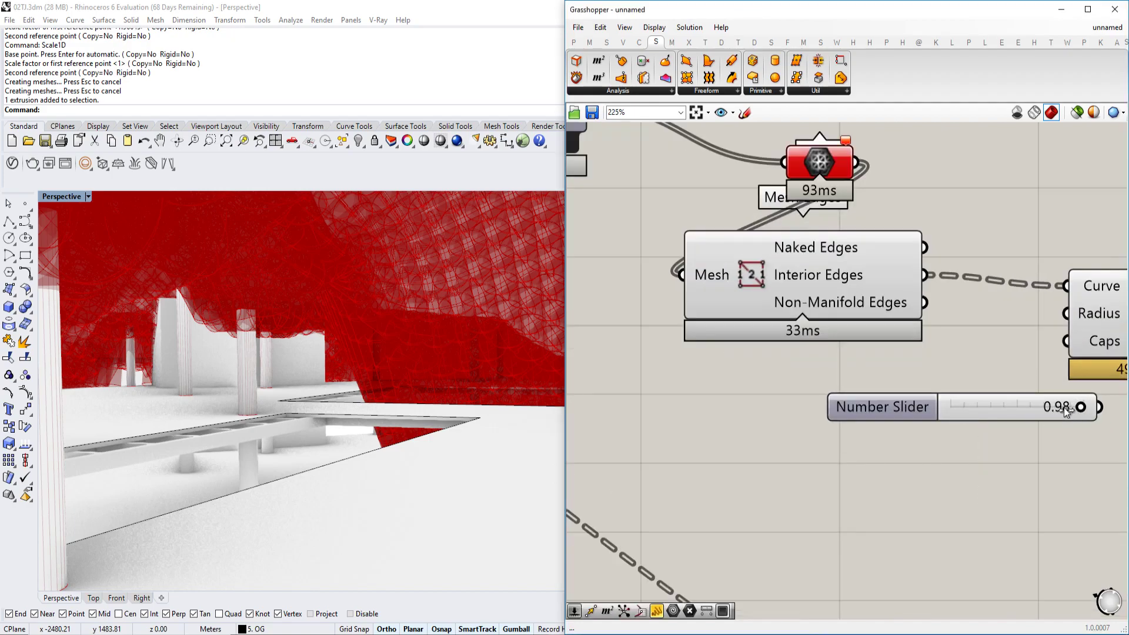
right_click_drag(1064, 408, 1008, 413)
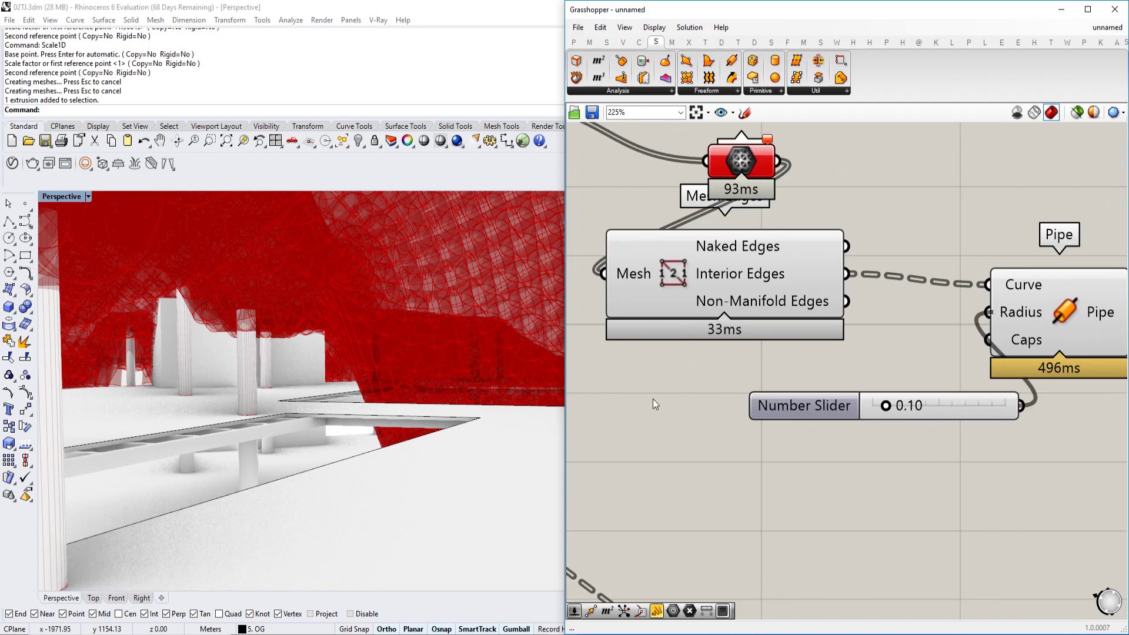
right_click_drag(426, 369, 443, 395)
right_click_drag(1027, 309, 966, 295)
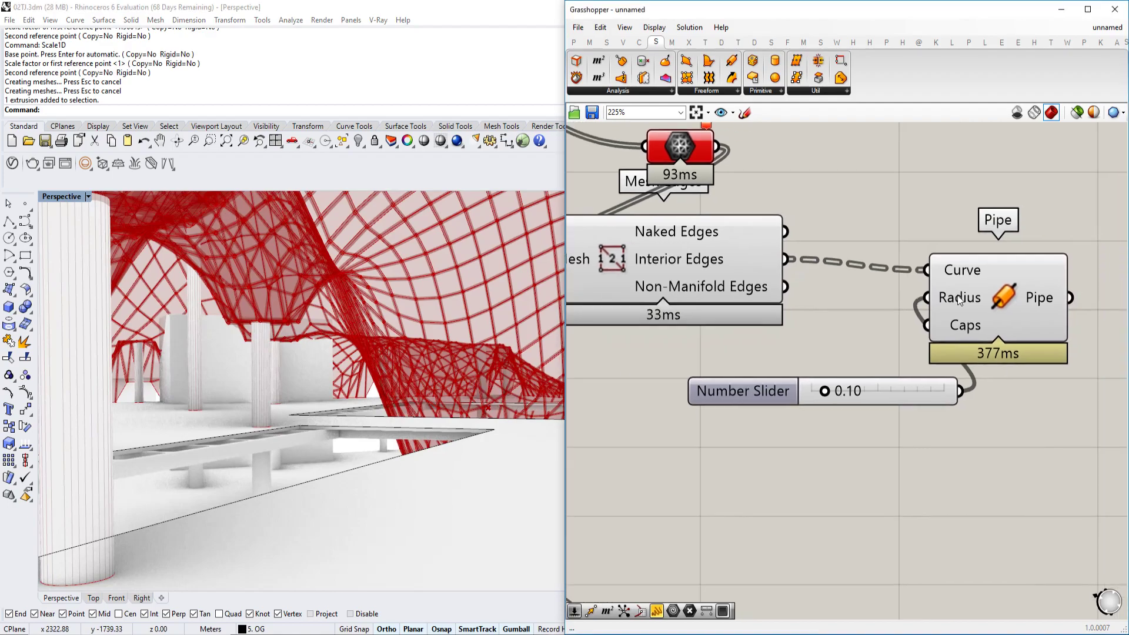
Step: Bake the Pipe geometry as a group onto the 5. OG layer
left_click(965, 295)
right_click(1001, 298)
left_click(1076, 377)
left_click_drag(983, 299, 992, 302)
right_click(992, 302)
left_click(1026, 355)
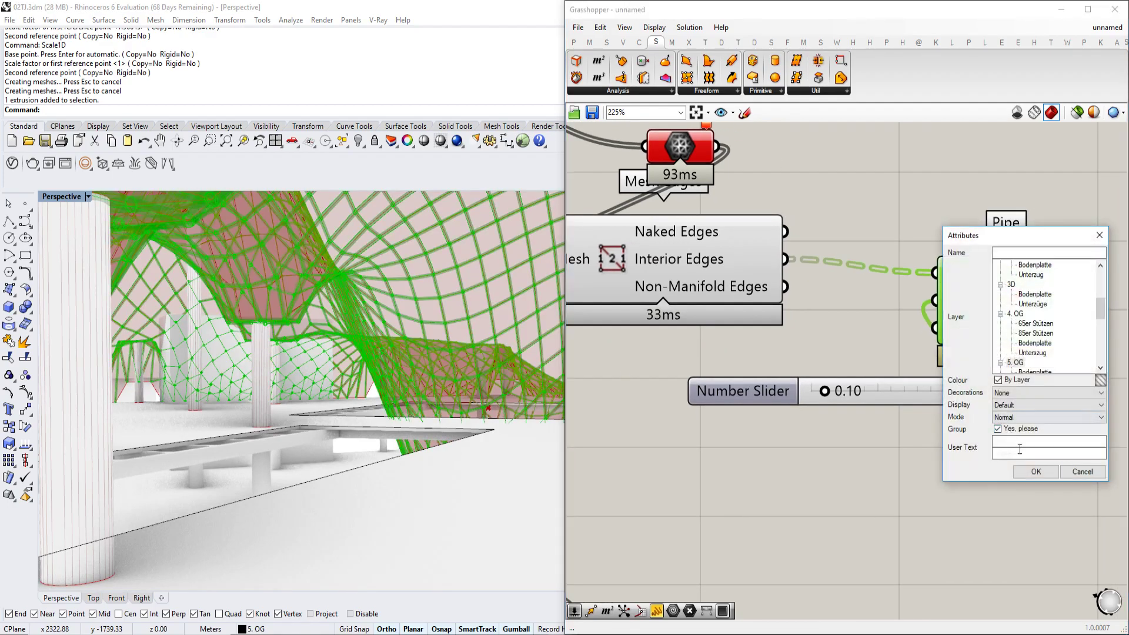
left_click(1032, 471)
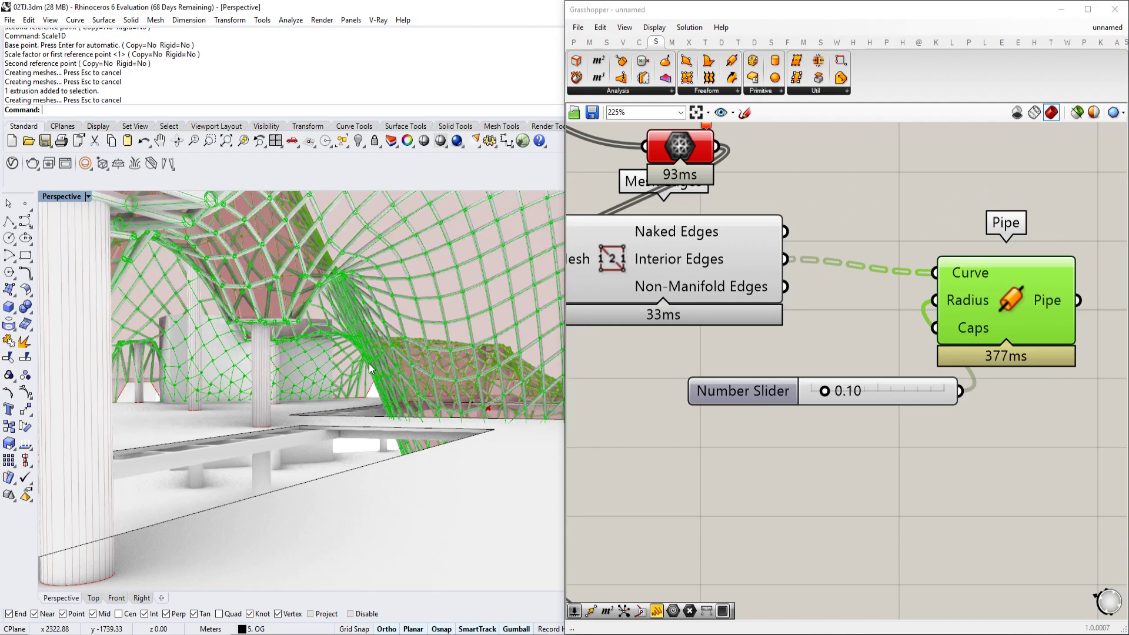
Step: Turn off the preview of the Mesh, Mesh Edges and Pipe components
scroll(989, 256, "down", 4)
left_click_drag(1037, 182, 771, 300)
middle_click(802, 270)
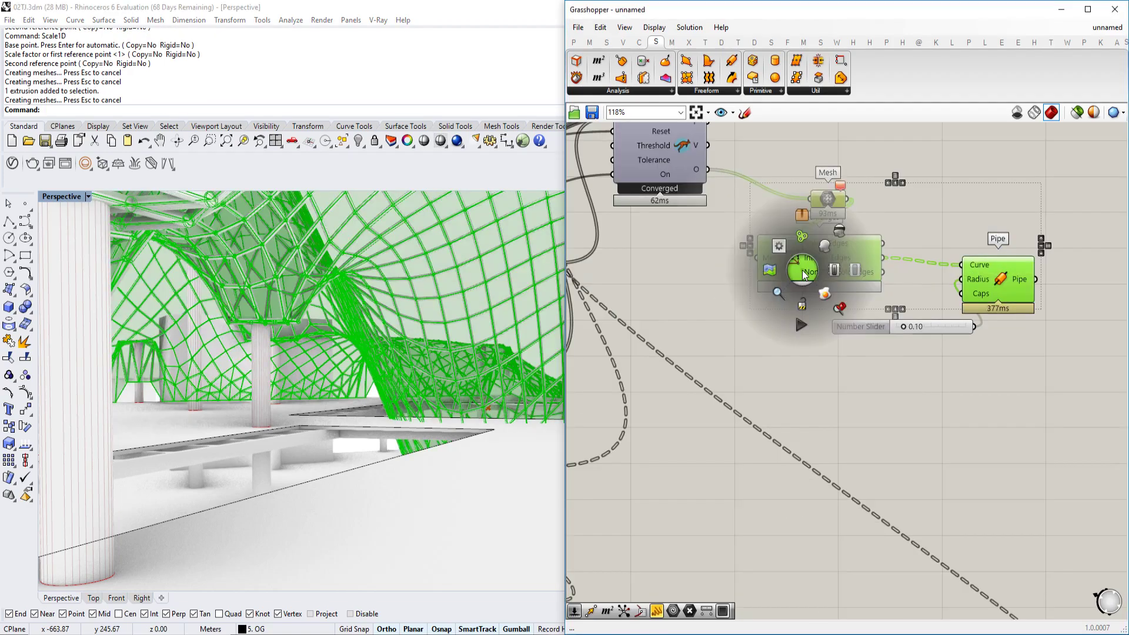
left_click(839, 230)
Step: Switch to Rhino, select the baked pipe group of the grid shell and set the Perspective viewport's display mode to Rendered
left_click(1062, 10)
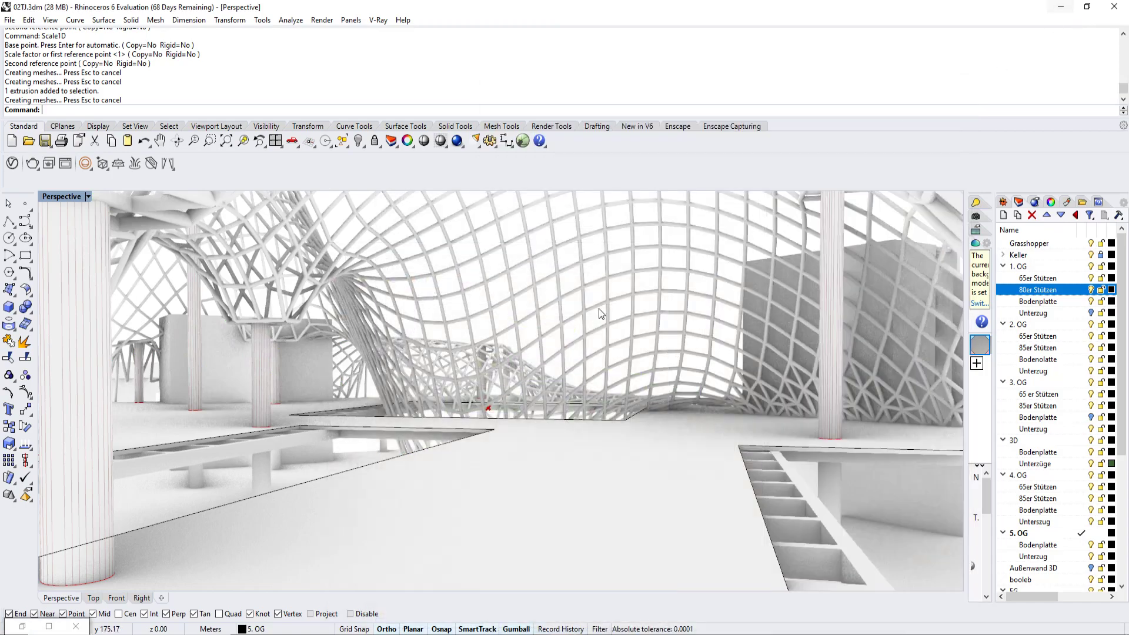
right_click_drag(501, 380, 456, 374, "shift")
left_click(457, 371)
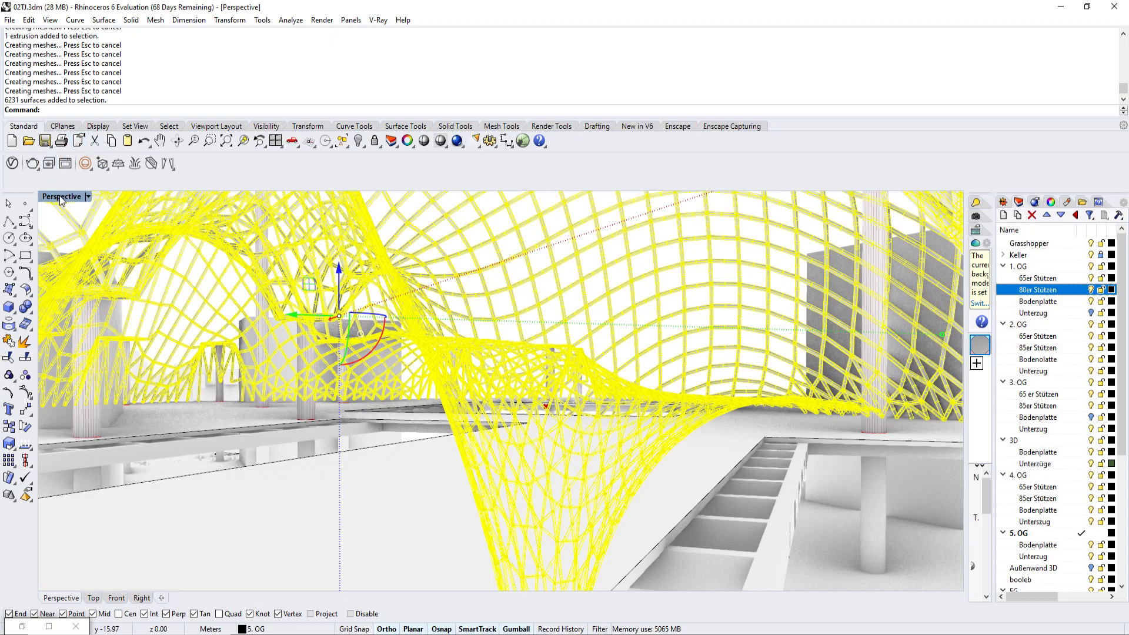
left_click(87, 196)
left_click(163, 248)
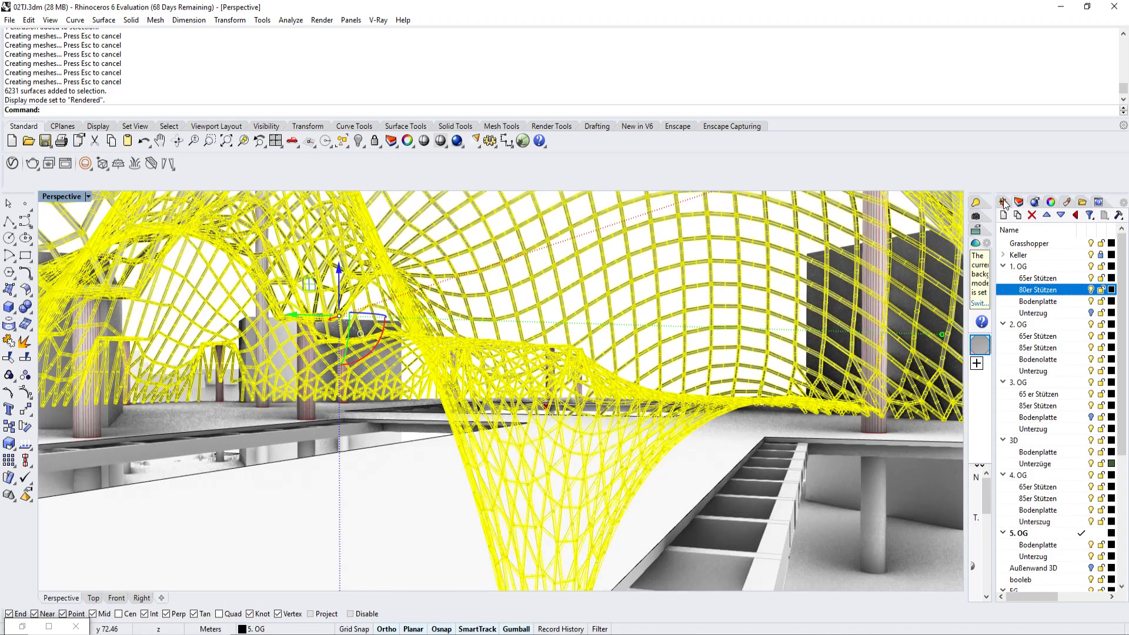
Step: Assign a new Custom material with a muted reddish-brown colour to the selected pipes, and deselect them
left_click(1051, 202)
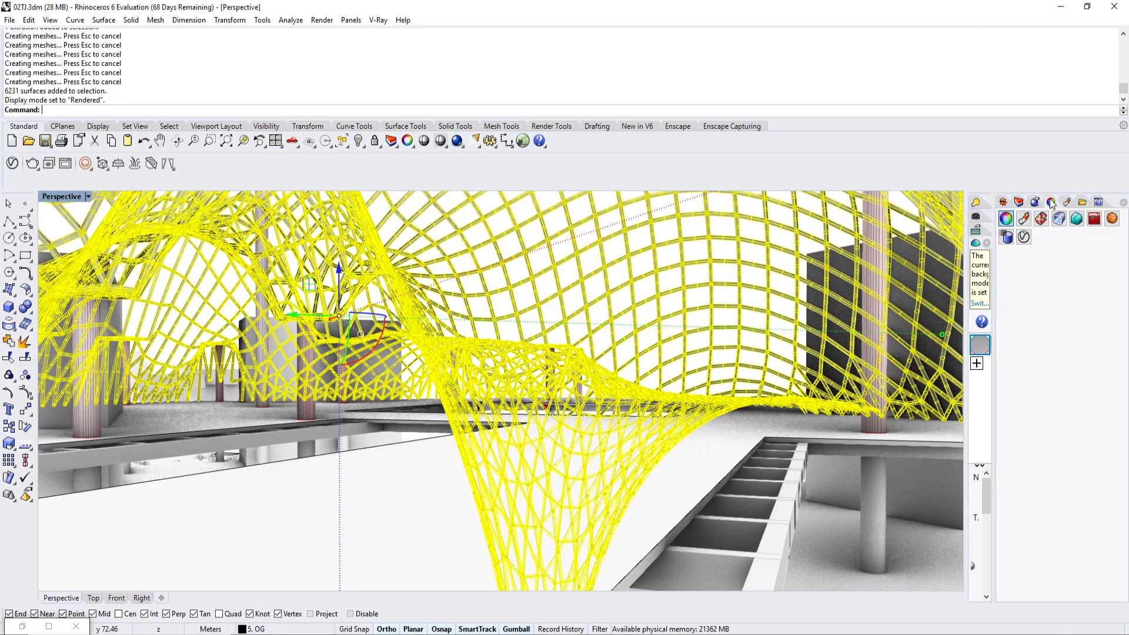
left_click(1024, 218)
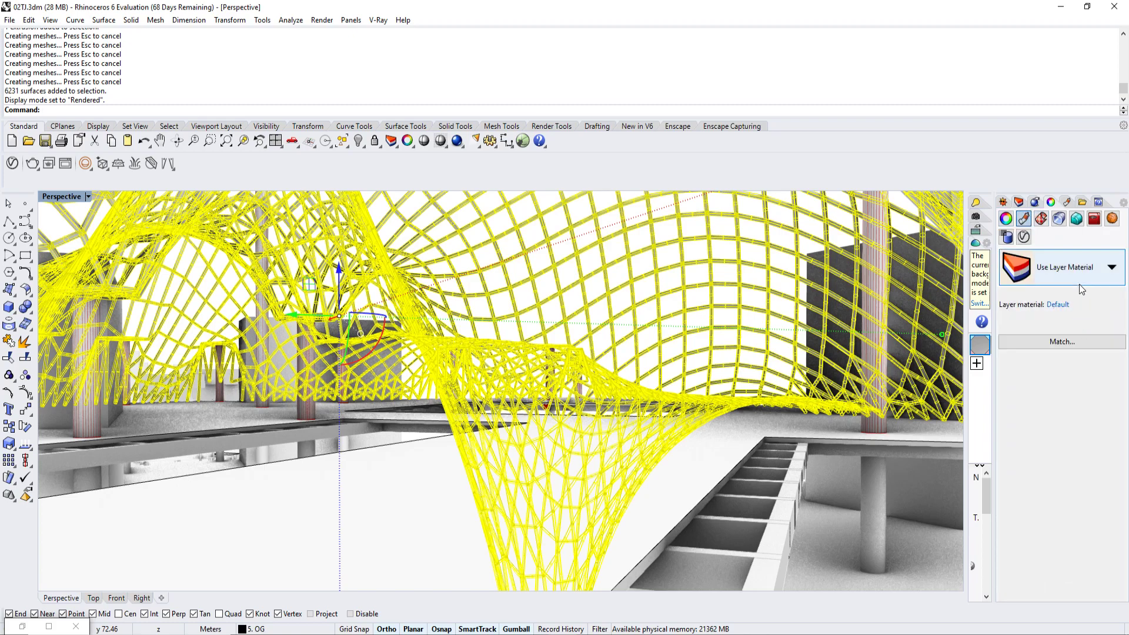
left_click(1082, 274)
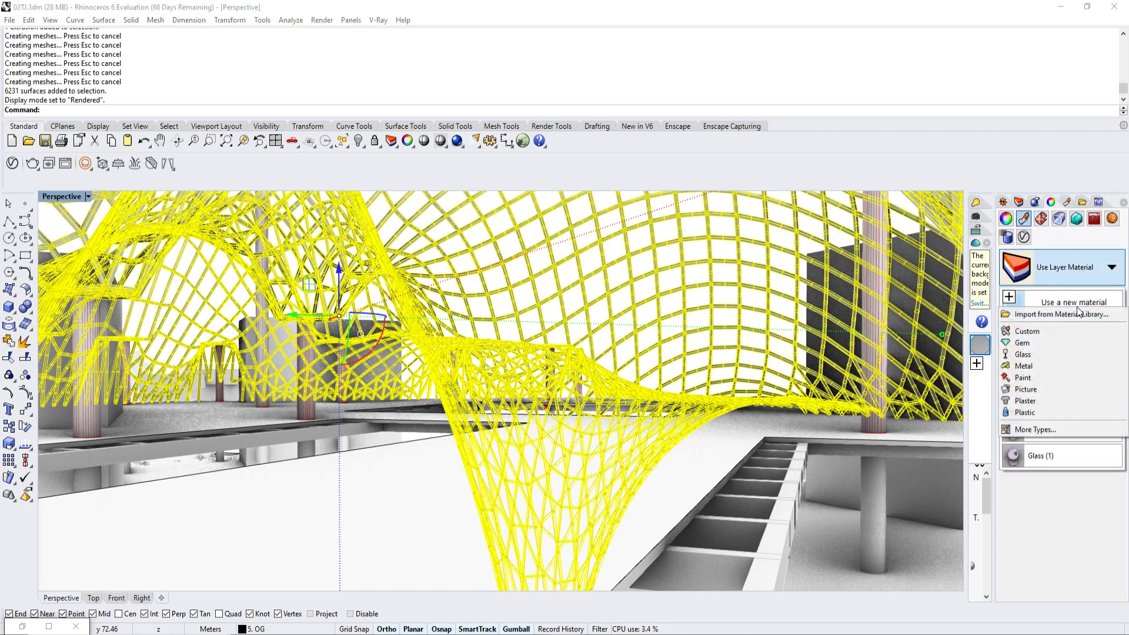
left_click(1058, 323)
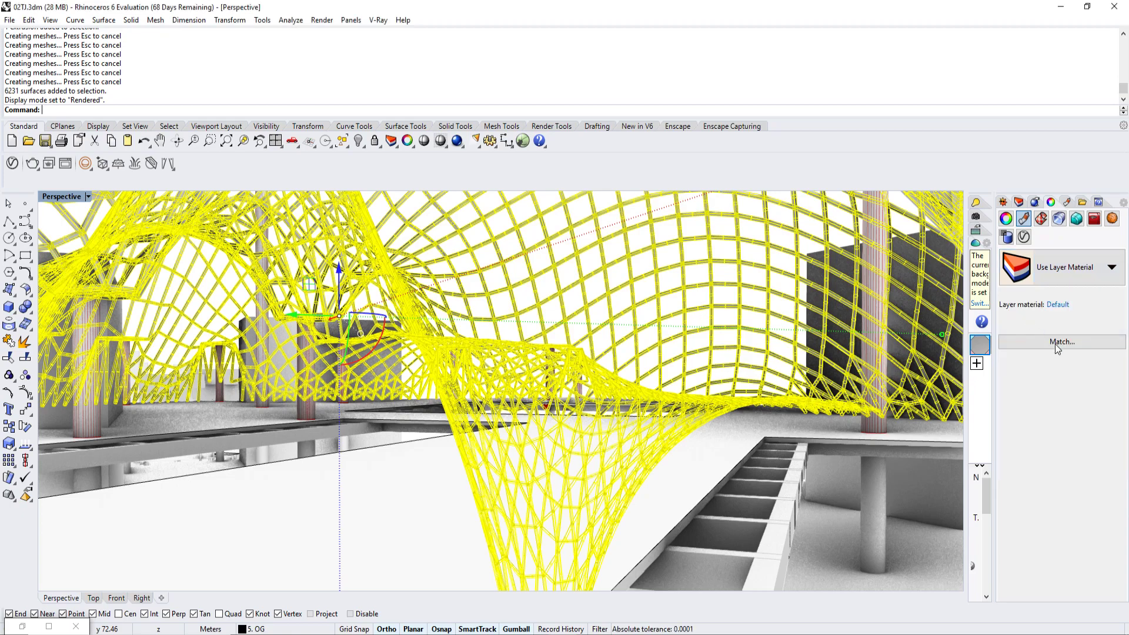
left_click(1064, 406)
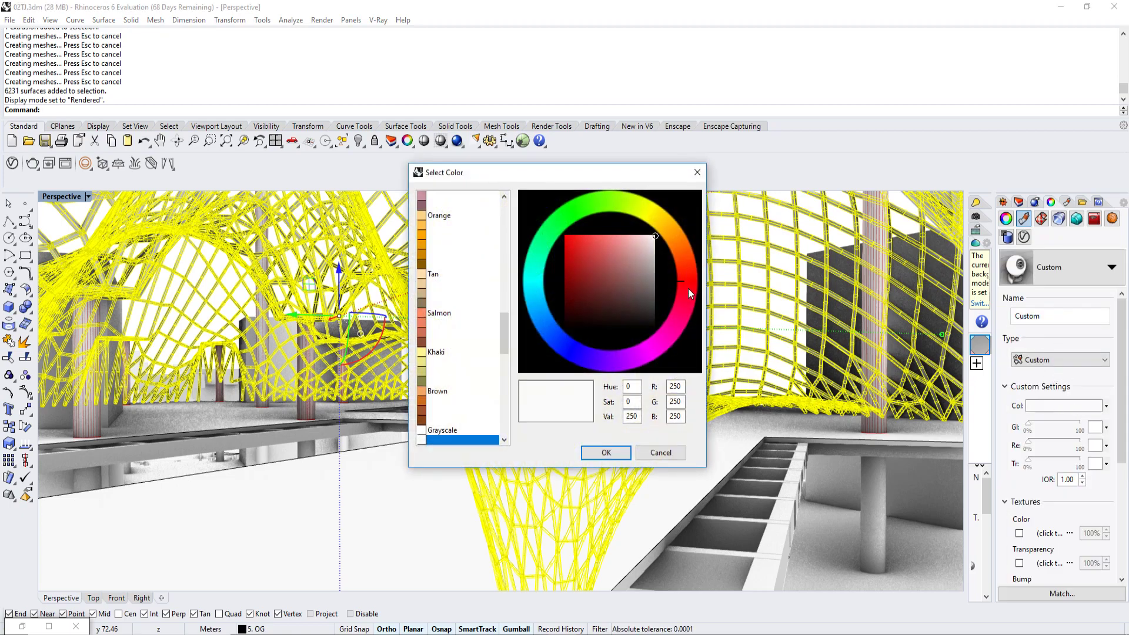
left_click(635, 280)
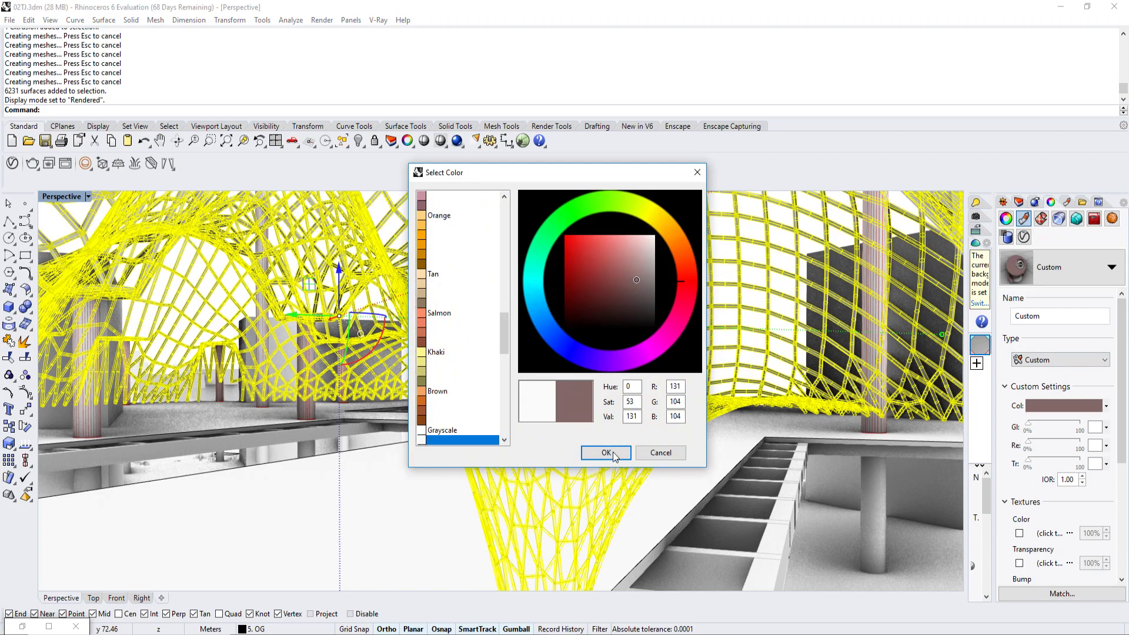
key("Escape")
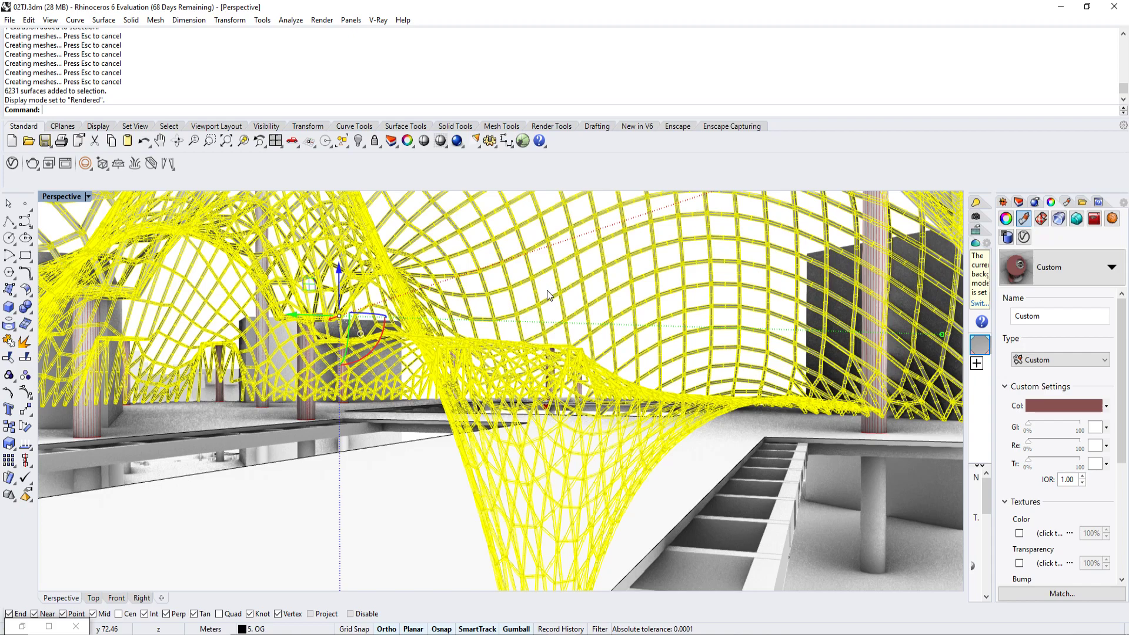
left_click(570, 326)
right_click_drag(396, 361, 428, 358, "shift")
scroll(428, 358, "up", 2)
right_click_drag(556, 442, 611, 401, "shift")
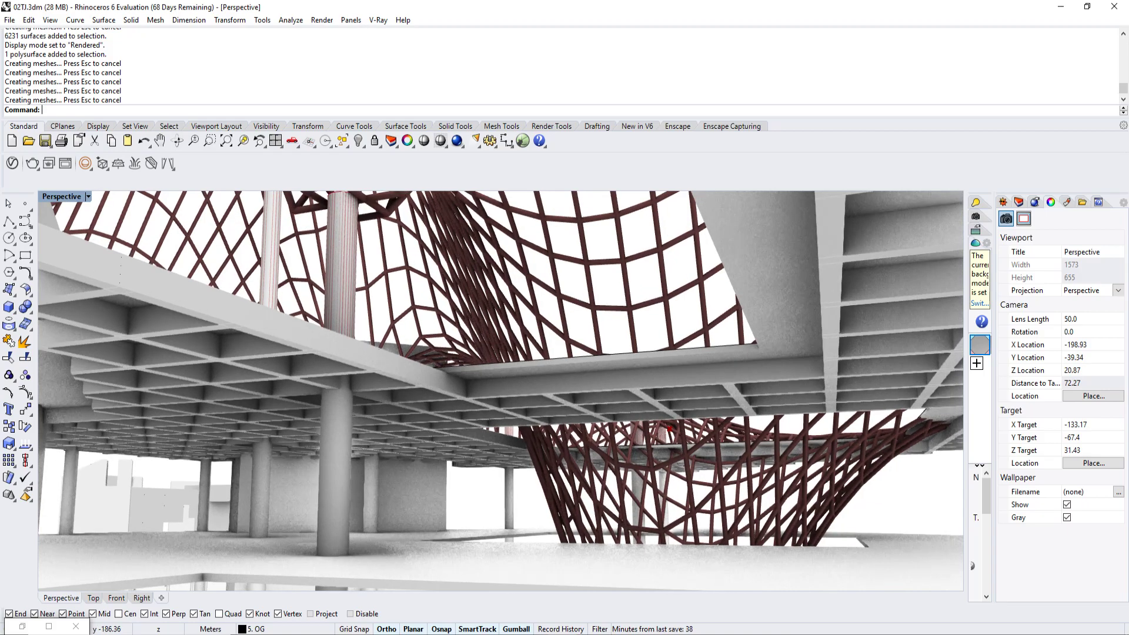